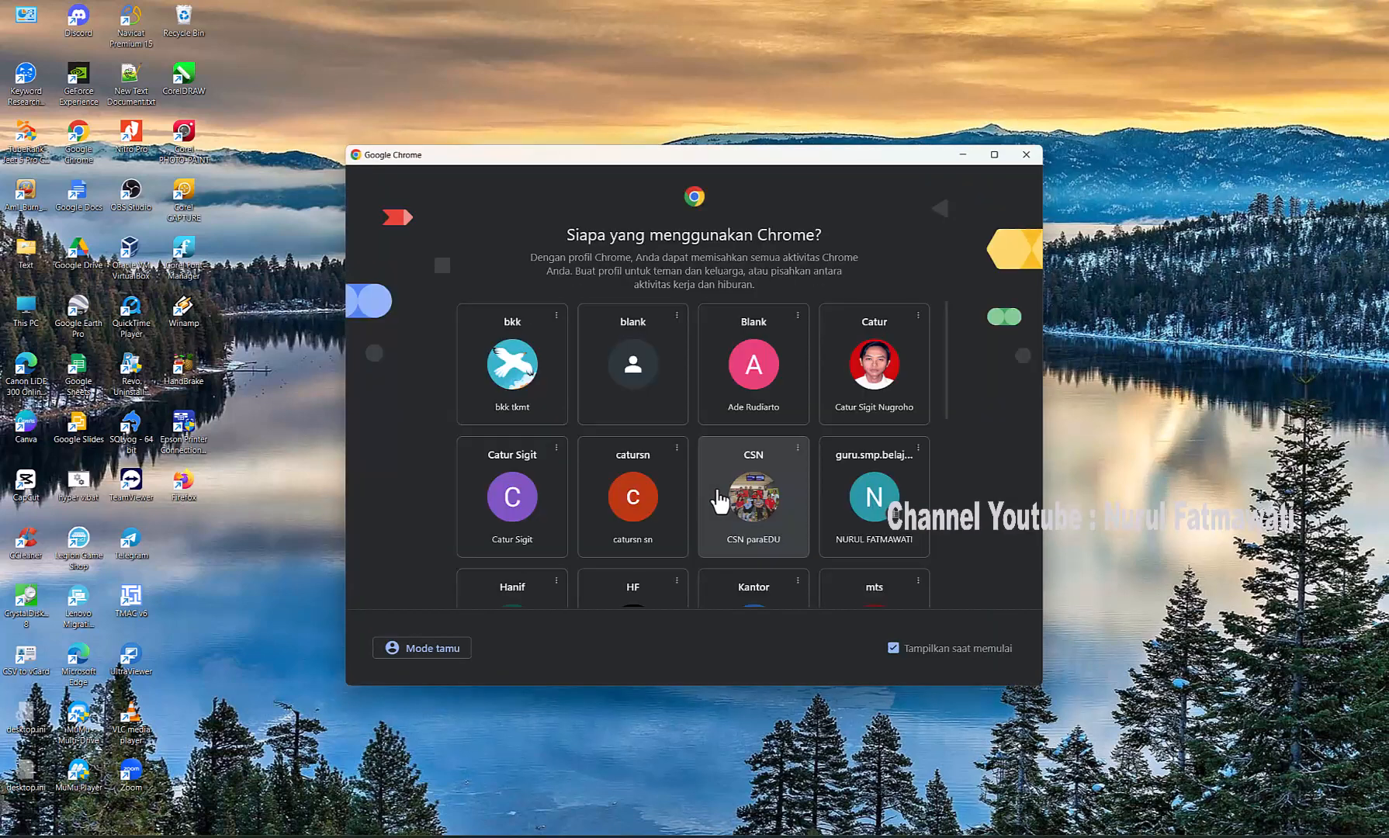
Start Chrome with an existing profile, search Google for googiest and open the GoogieHost website
scroll(711, 496, "down", 5)
left_click(632, 411)
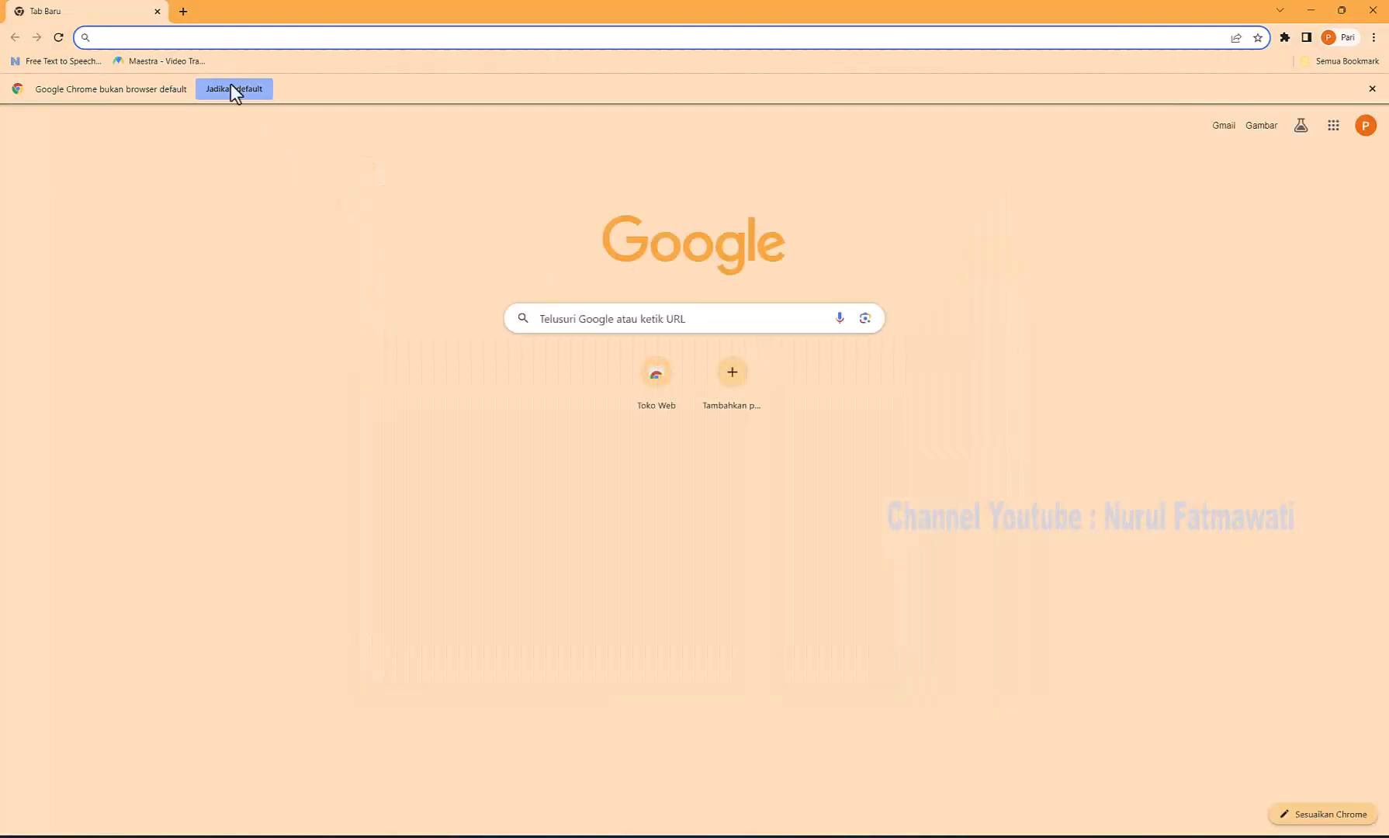
left_click(217, 37)
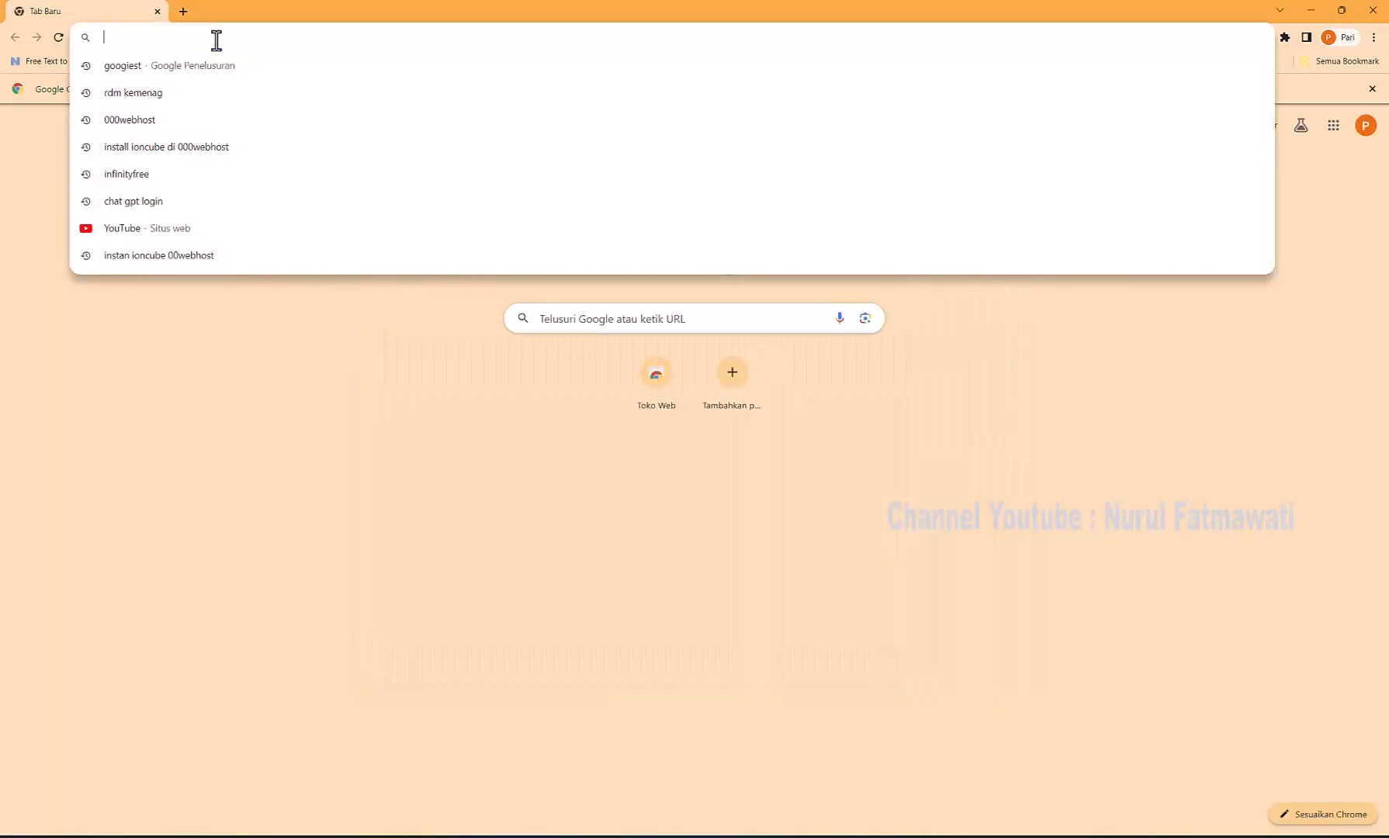
left_click(141, 65)
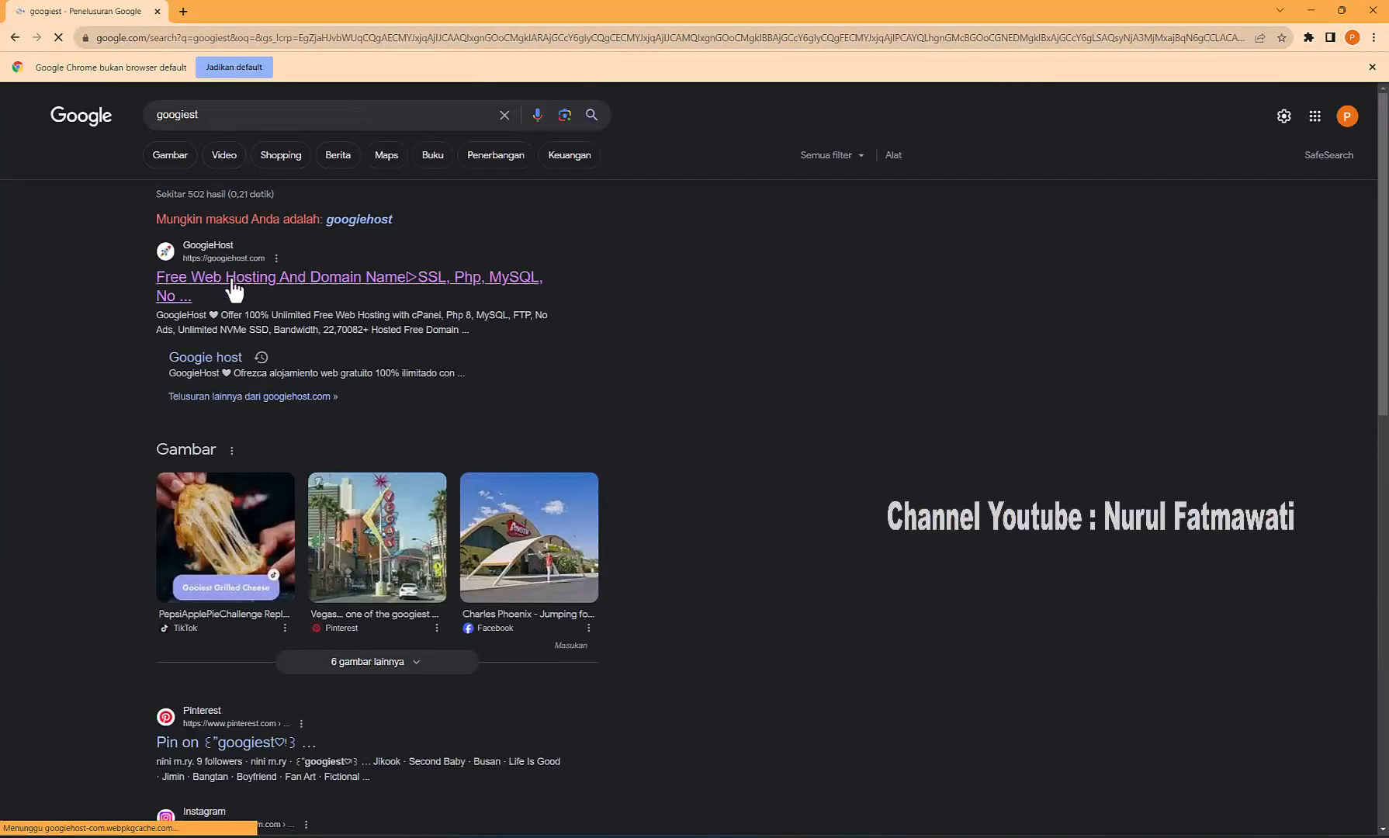
left_click(237, 278)
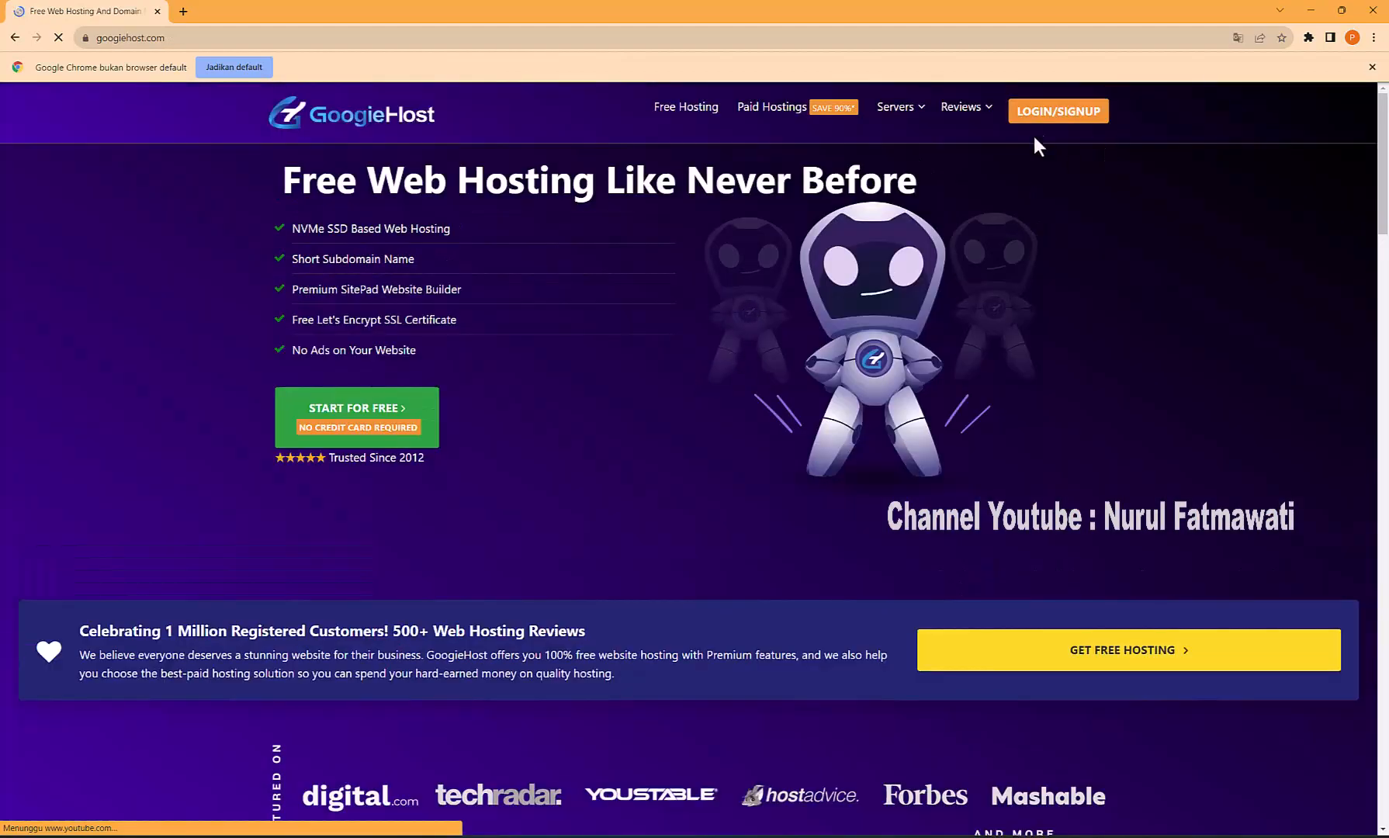
Log in to the GoogieHost client area with the saved e-mail and account password, and dismiss the hosting notice
left_click(1043, 113)
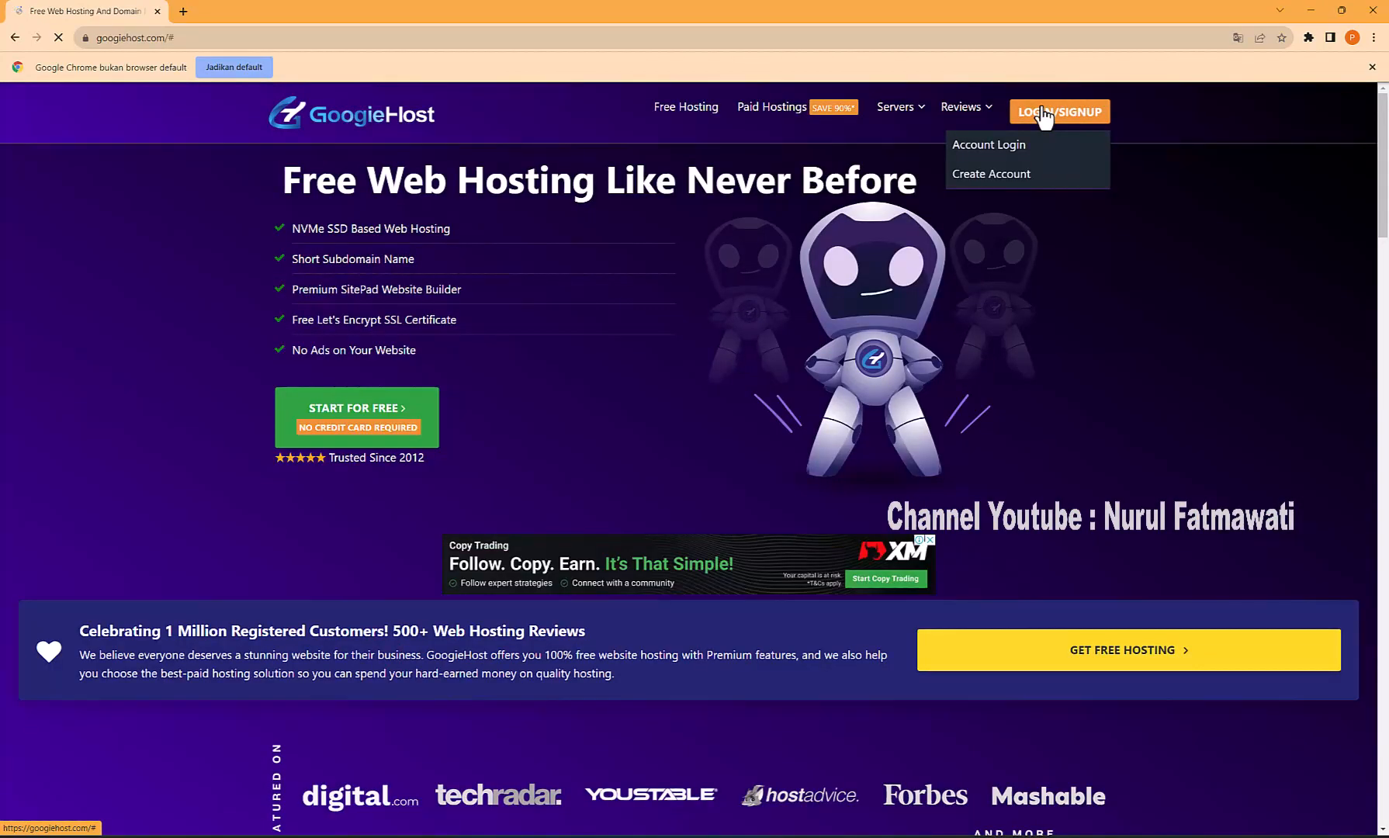
left_click(992, 148)
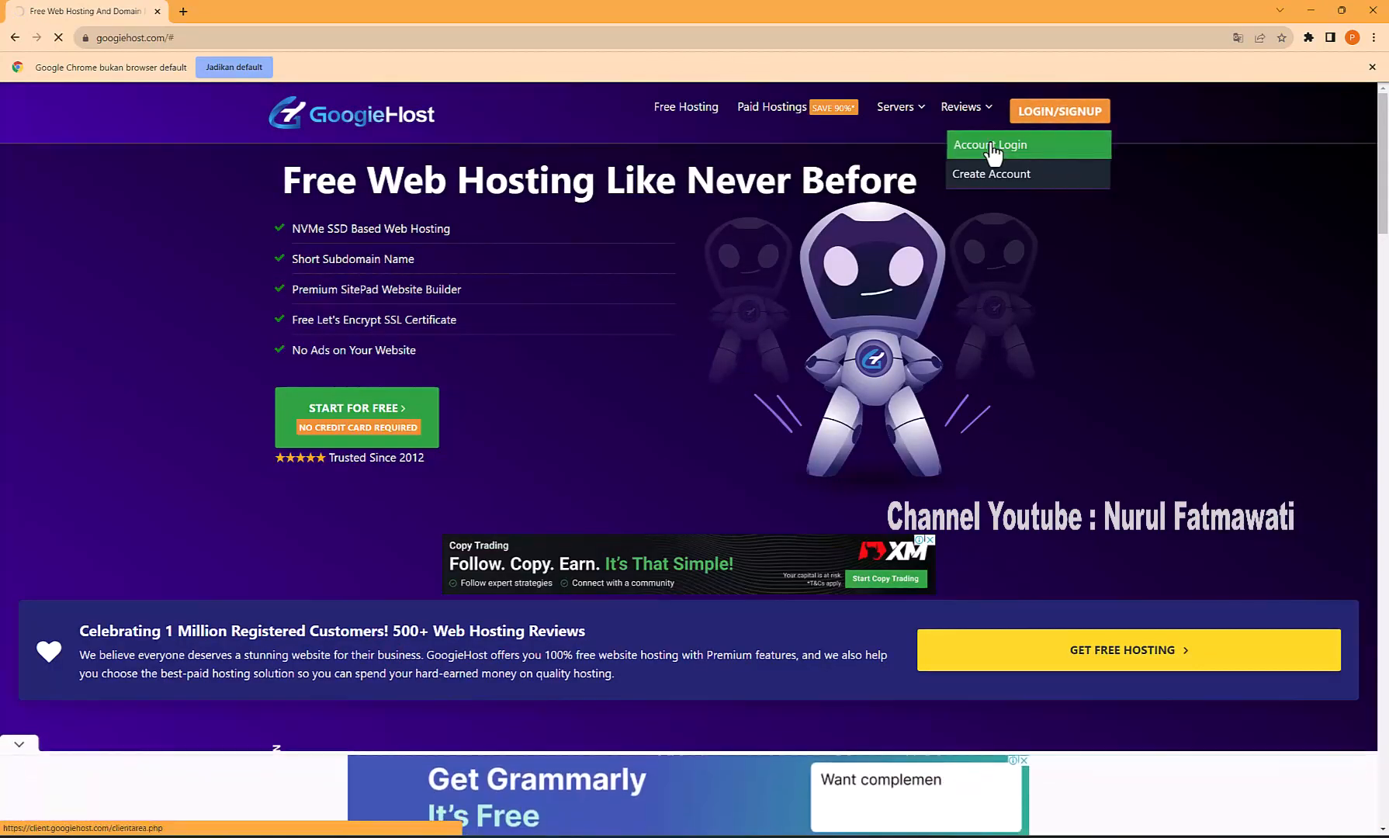
left_click(528, 369)
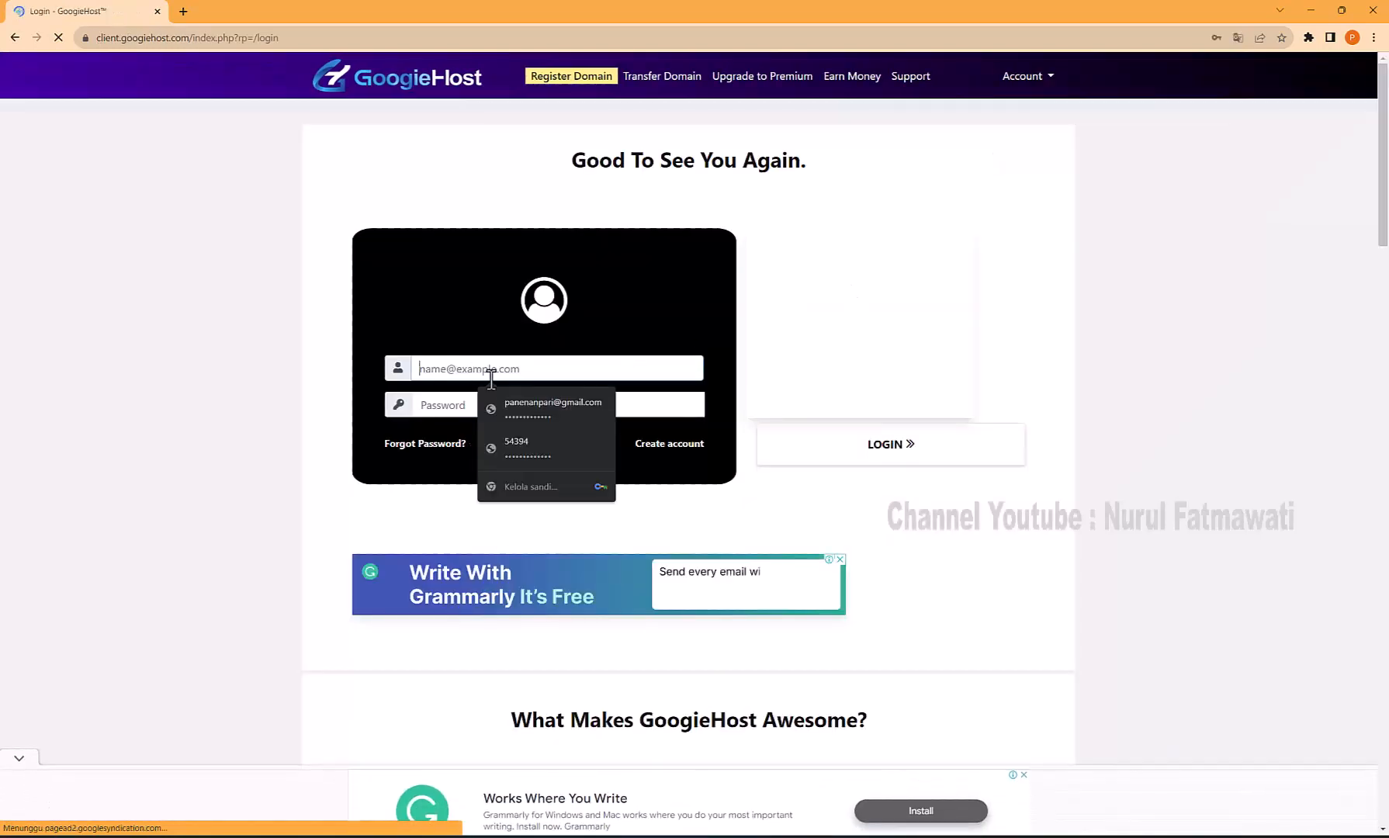
left_click(524, 408)
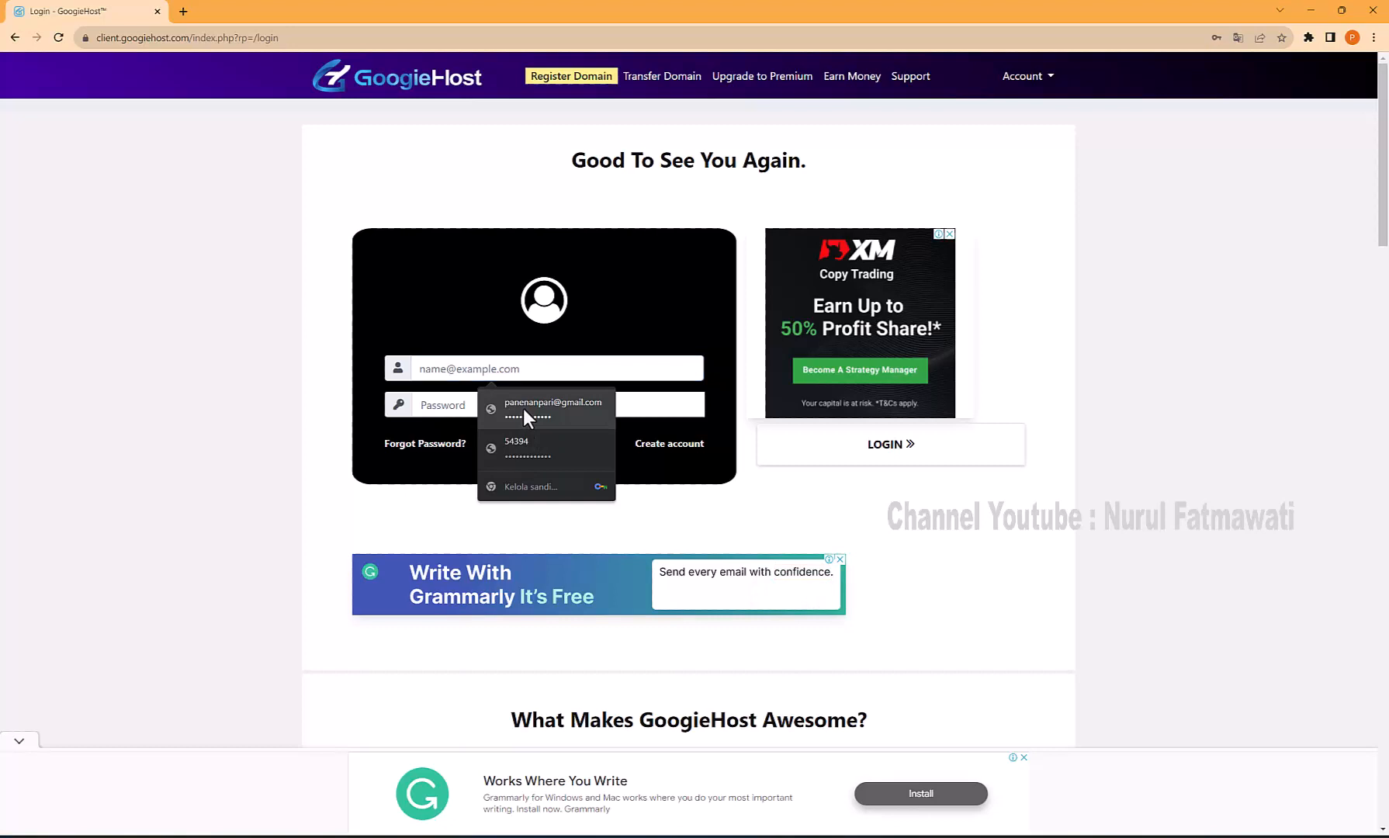
type("******")
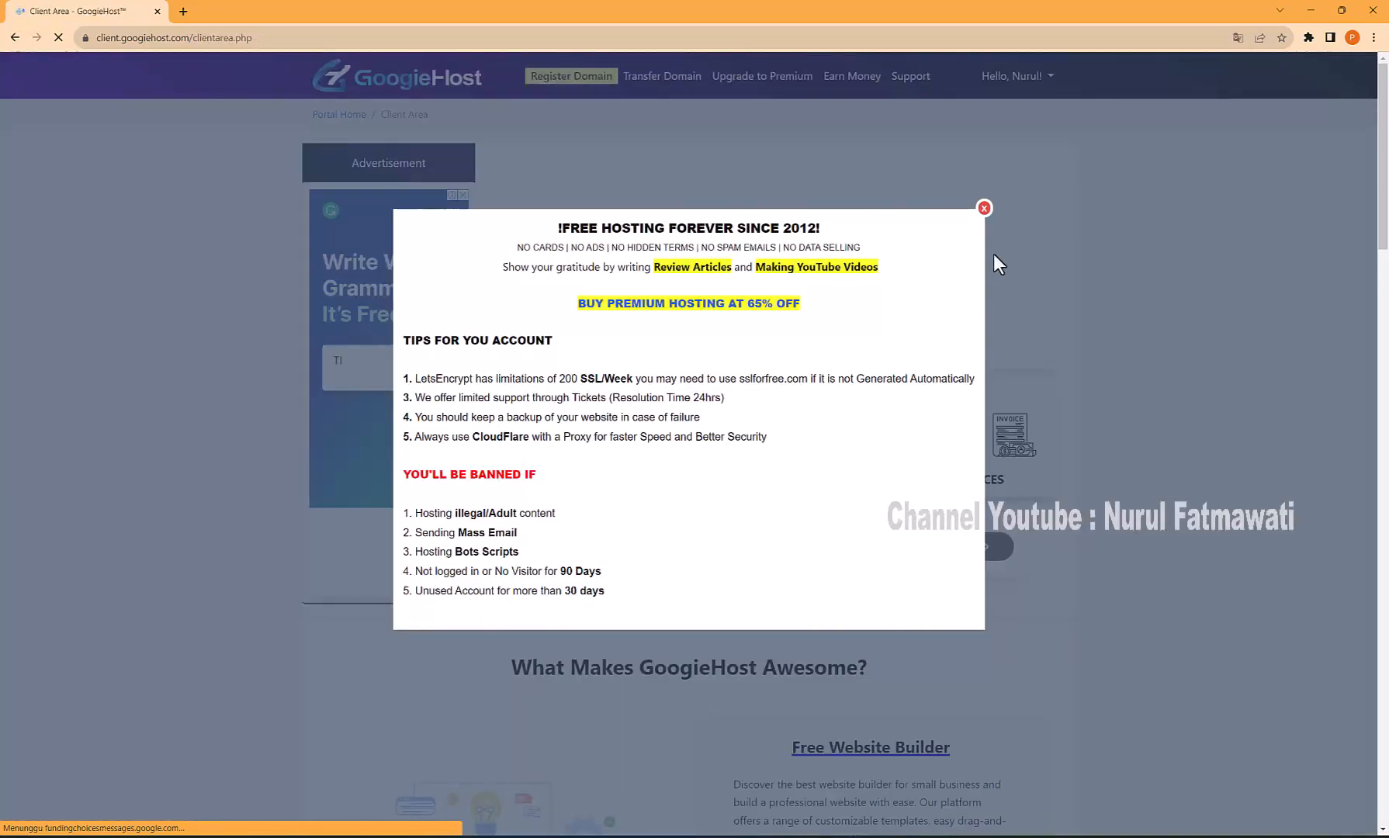
left_click(984, 208)
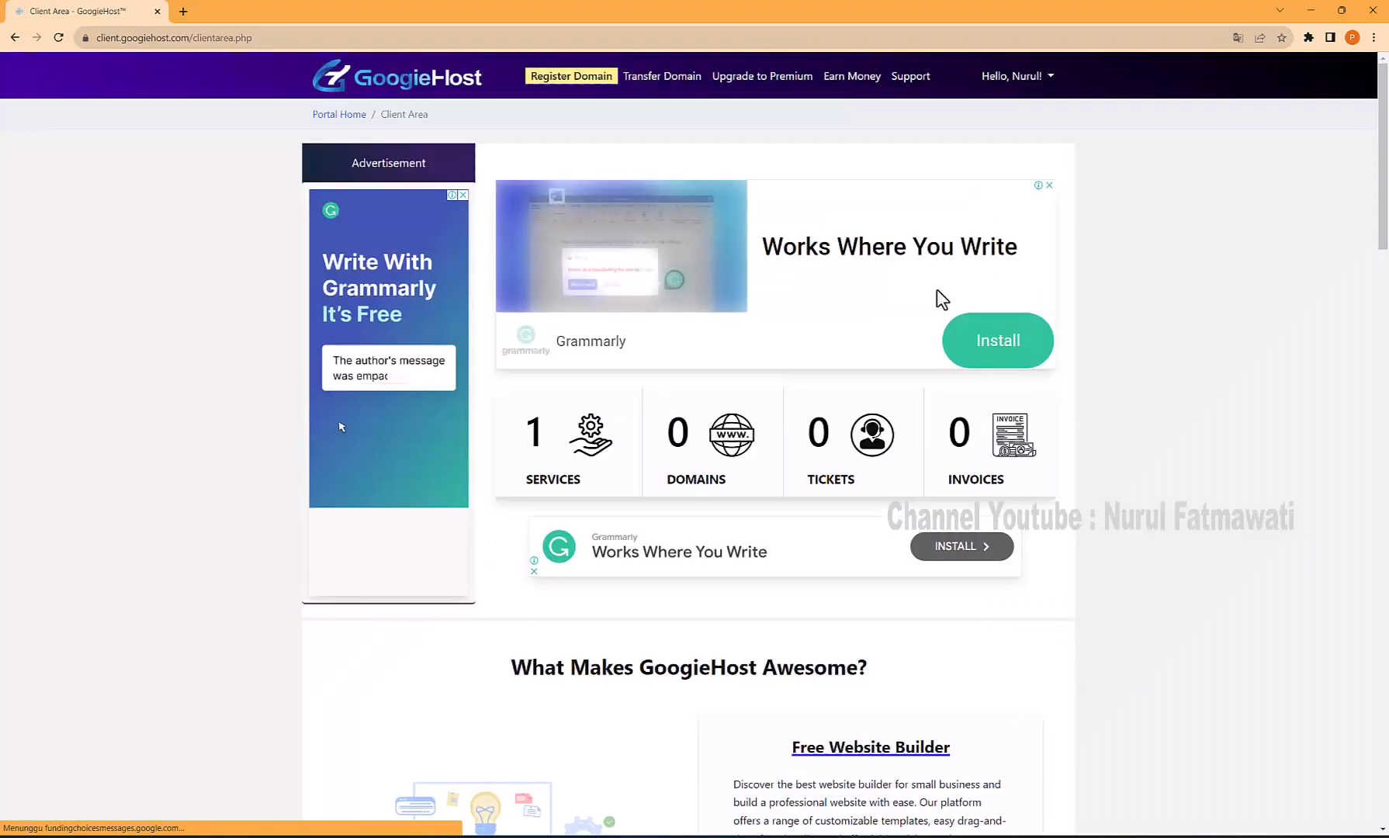
Open the list of hosting services and look at the mtsalmukmin.whf.bz website before returning to the list
left_click(549, 475)
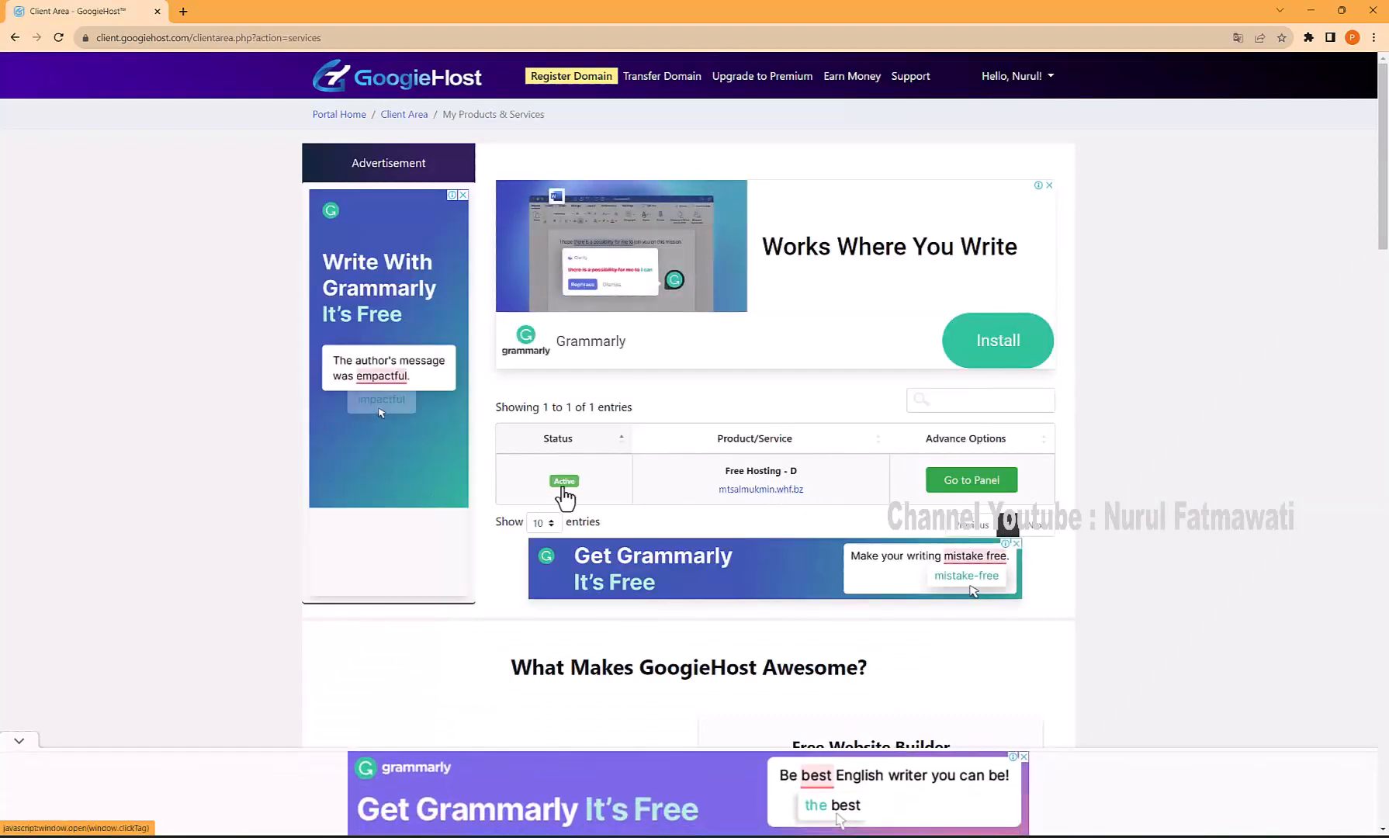
left_click(774, 493)
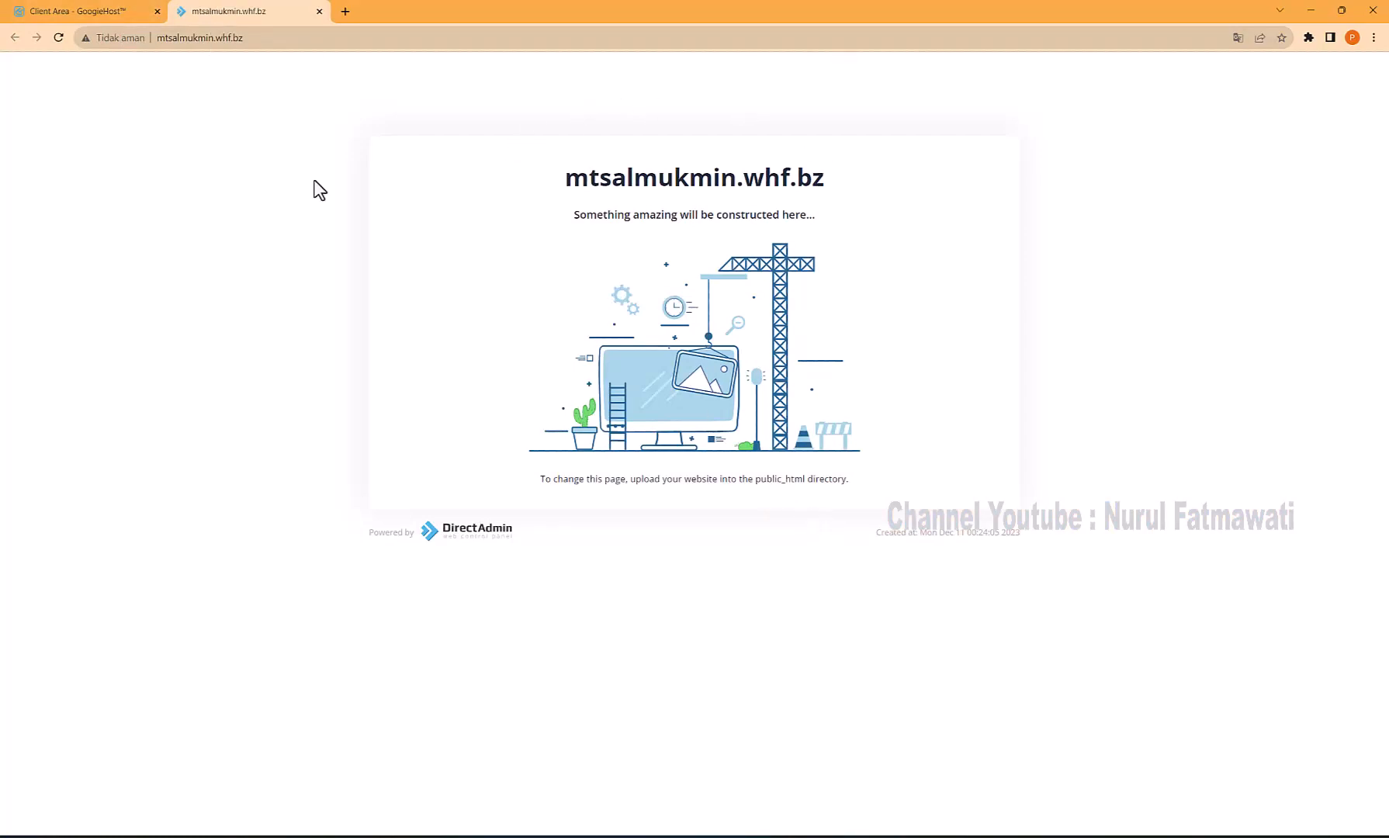
left_click(71, 11)
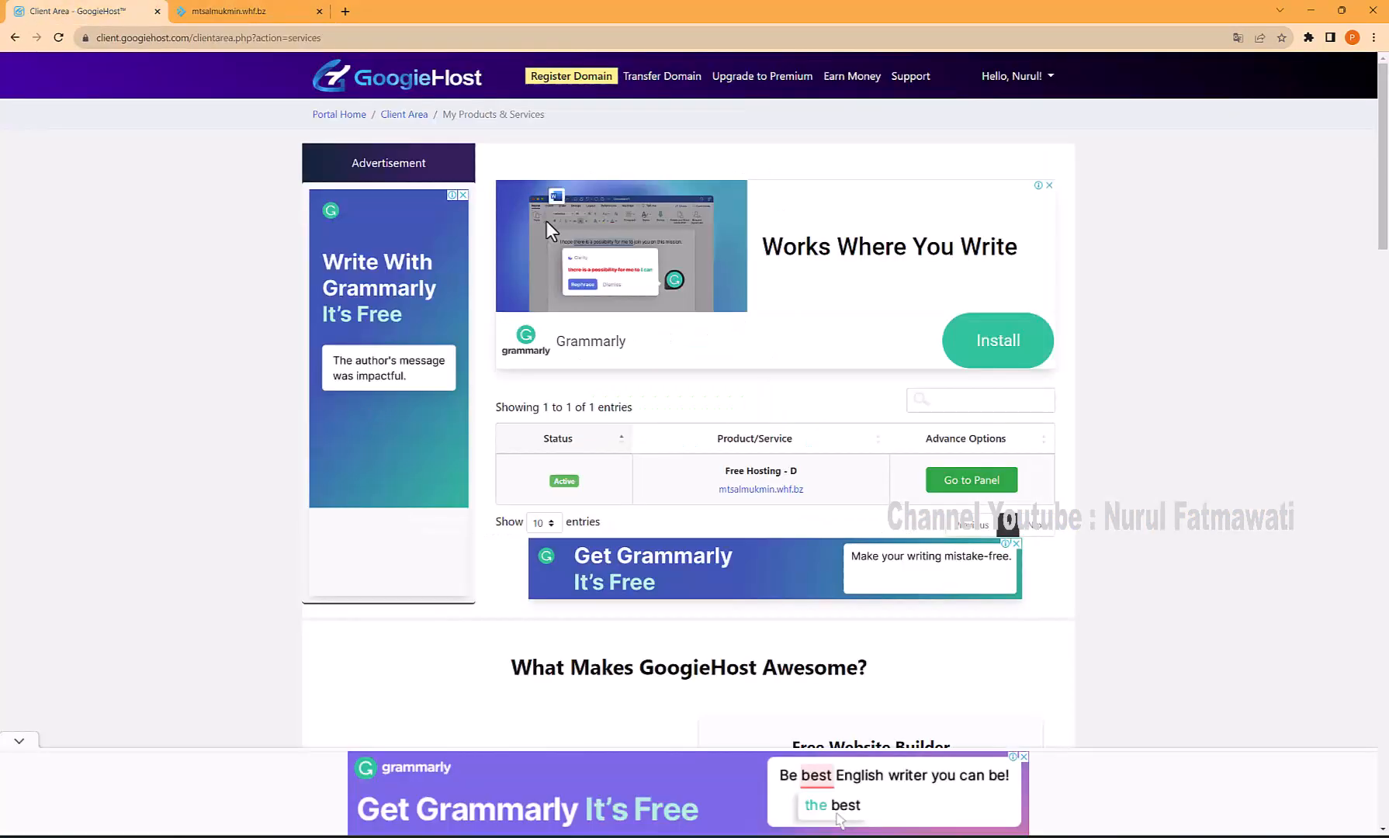
Log in to DirectAdmin for the mtsalmukmin.whf.bz hosting and try to open phpMyAdmin
left_click(963, 488)
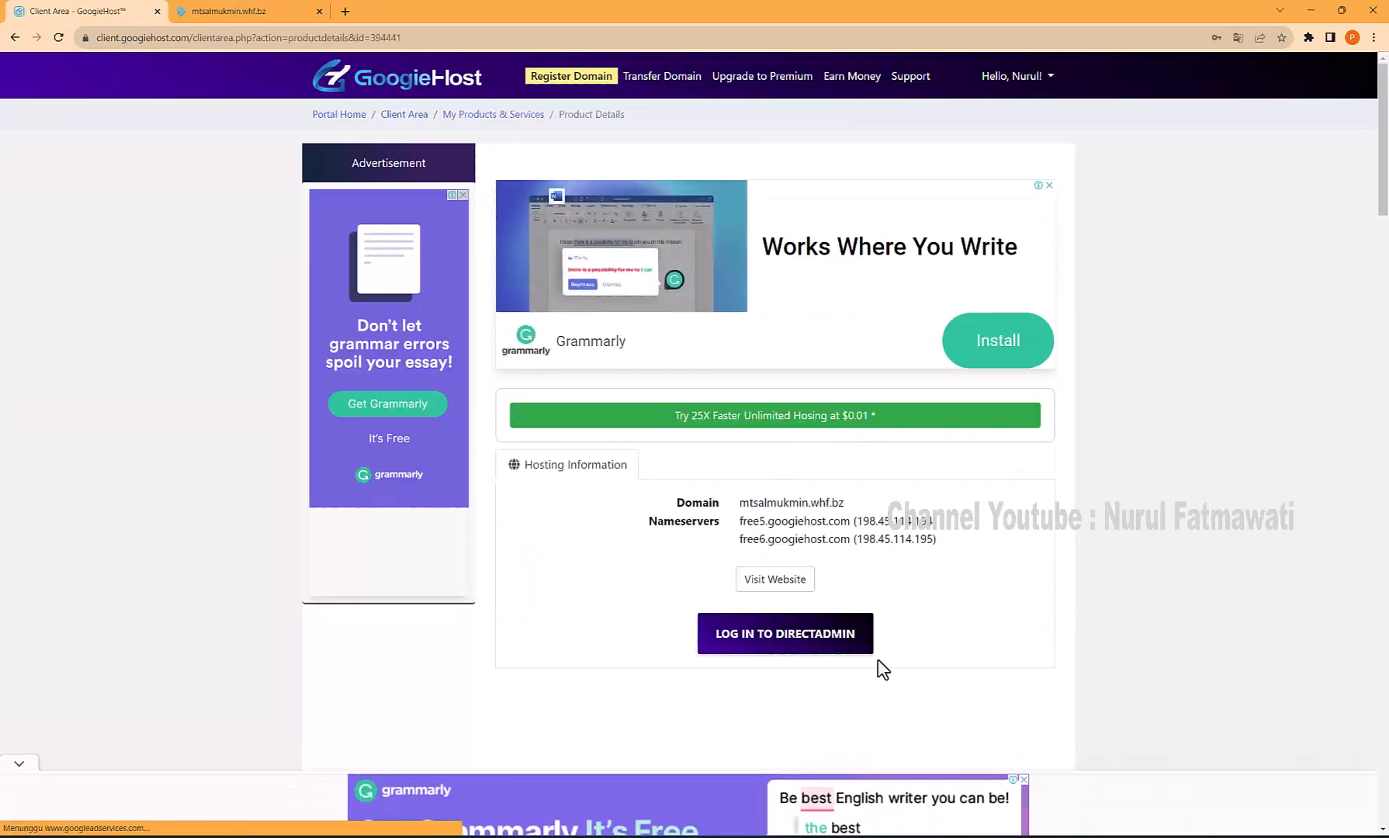
left_click(815, 642)
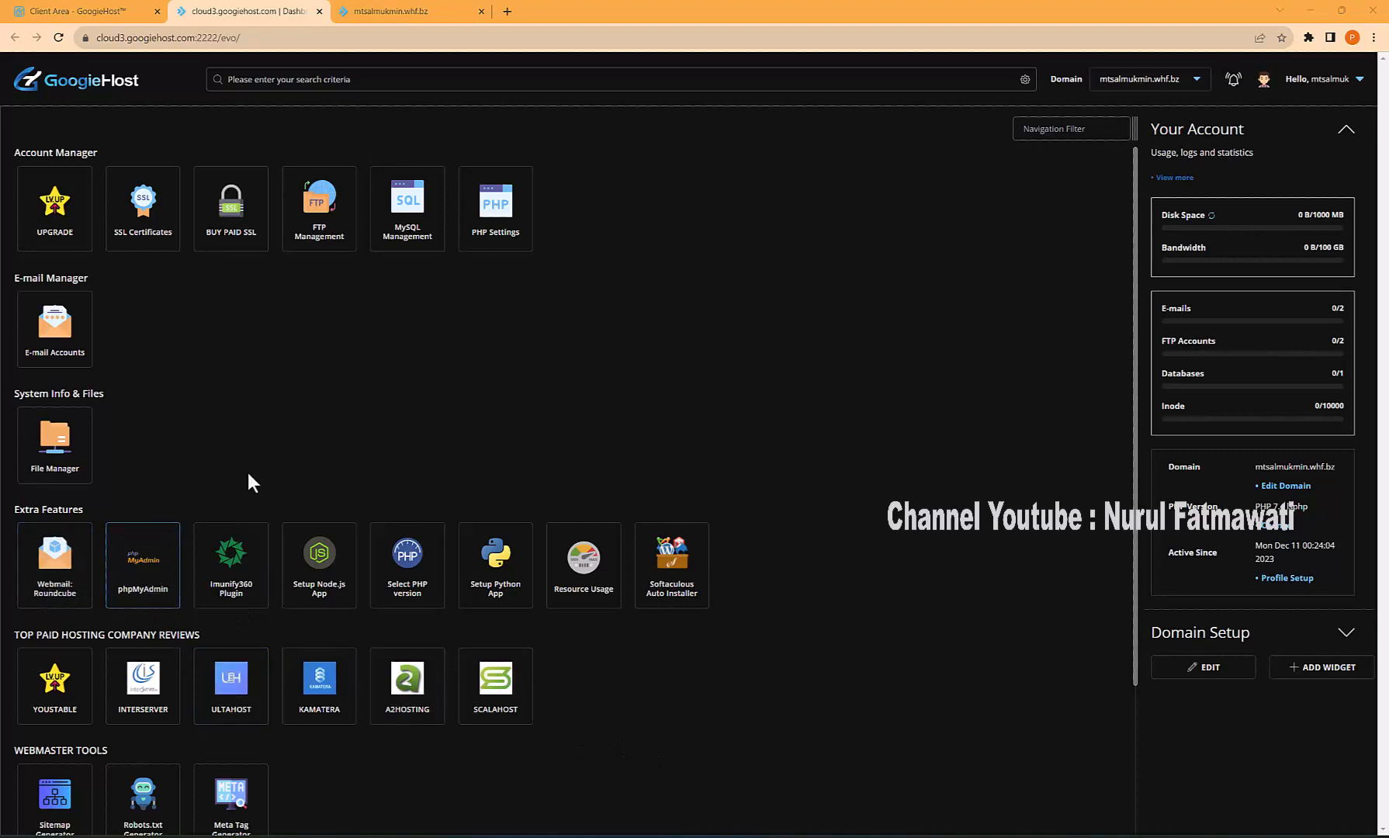
left_click(149, 577)
left_click(149, 581)
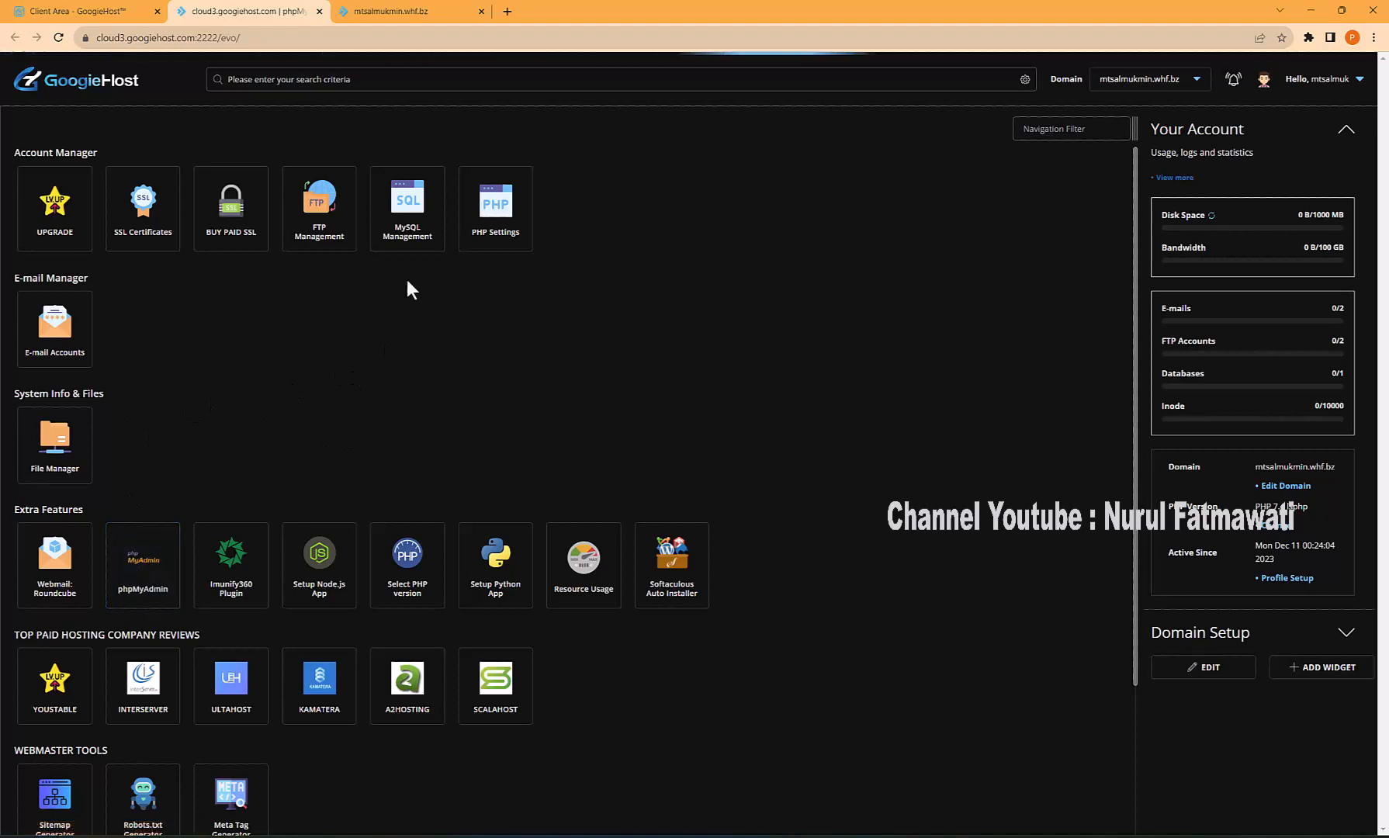
Start a new database in MySQL Management and name it mtsalmukmin
left_click(412, 219)
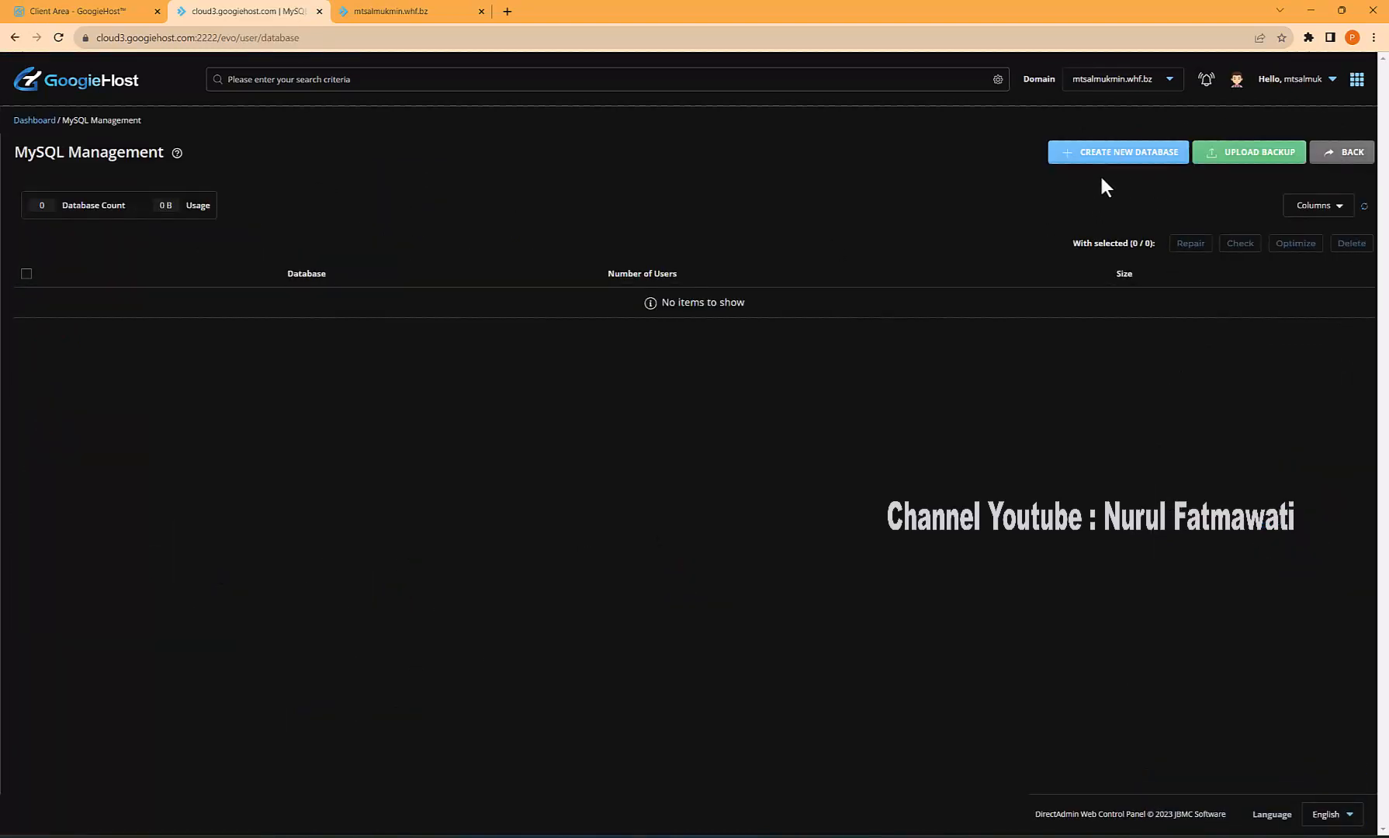
left_click(1120, 162)
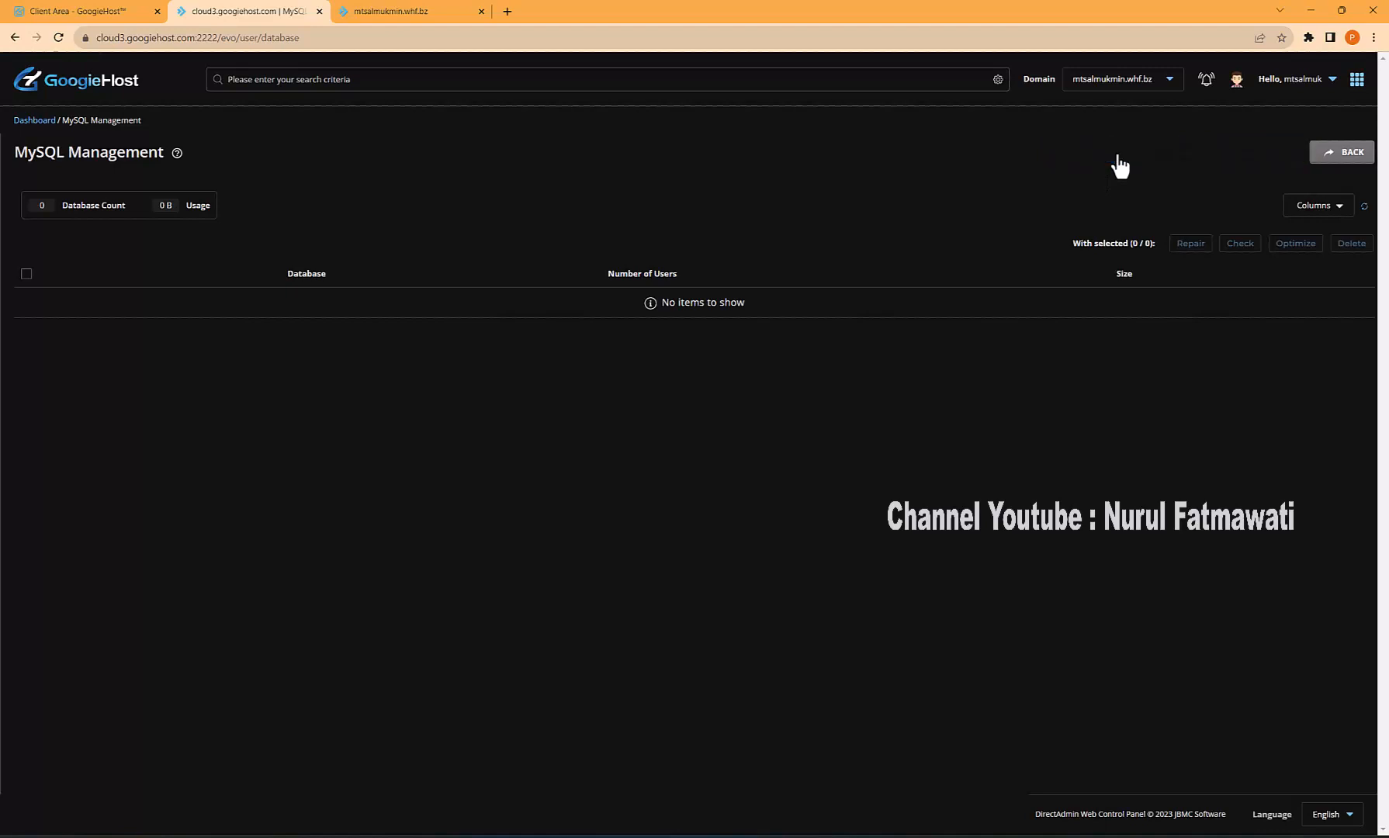
left_click(537, 203)
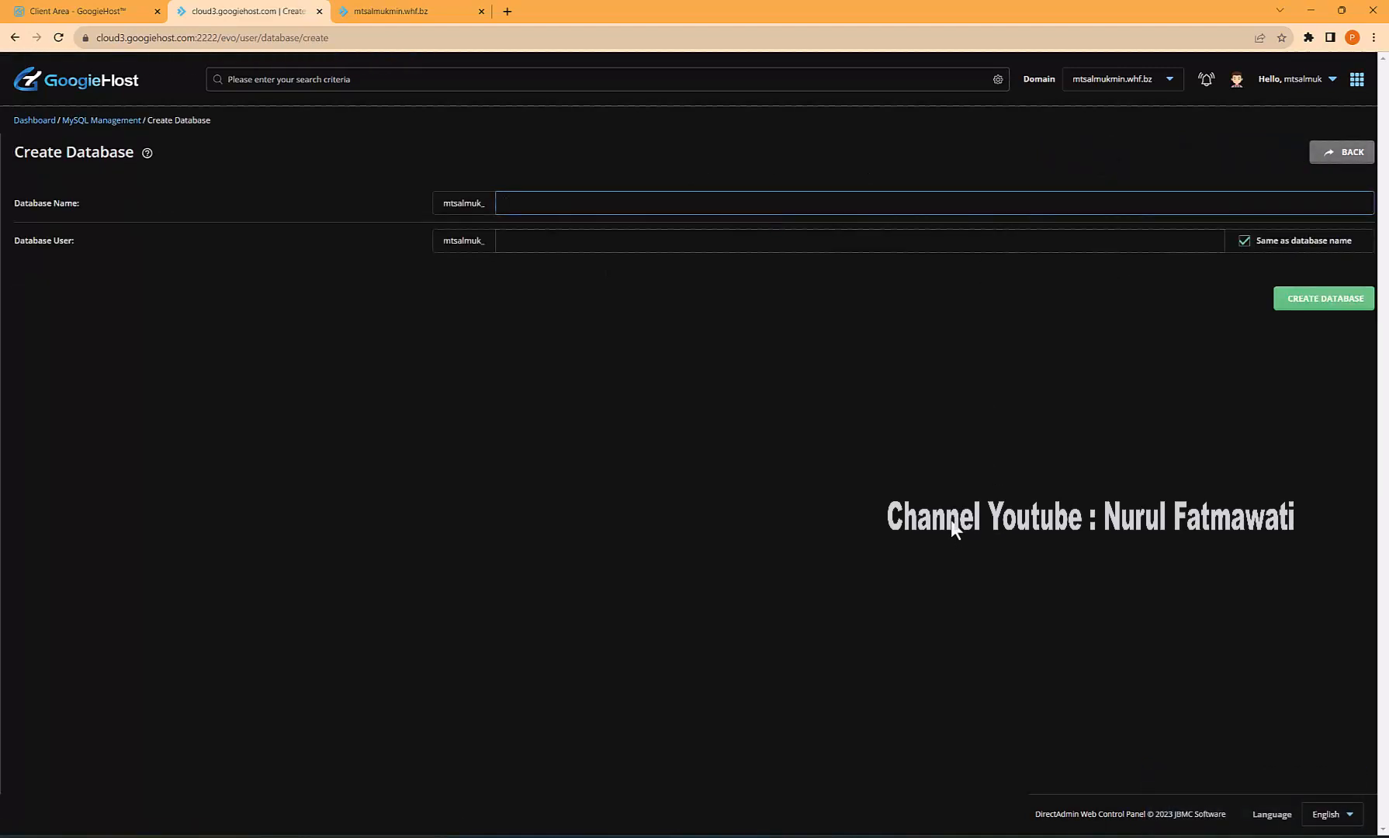
type("mtsalmukmin")
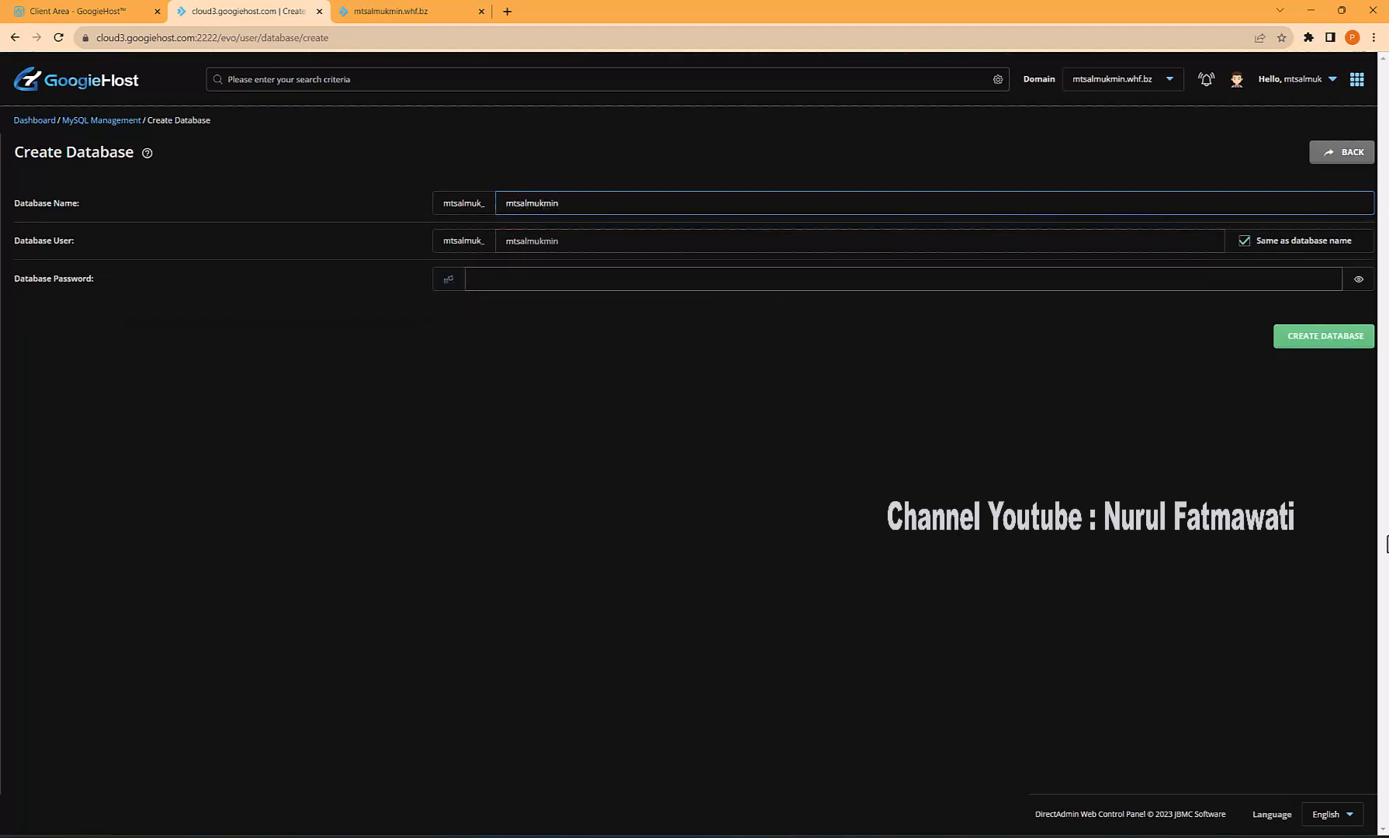
Decouple the database user from the database name and set the user to rdm
left_click(1244, 242)
left_click(754, 287)
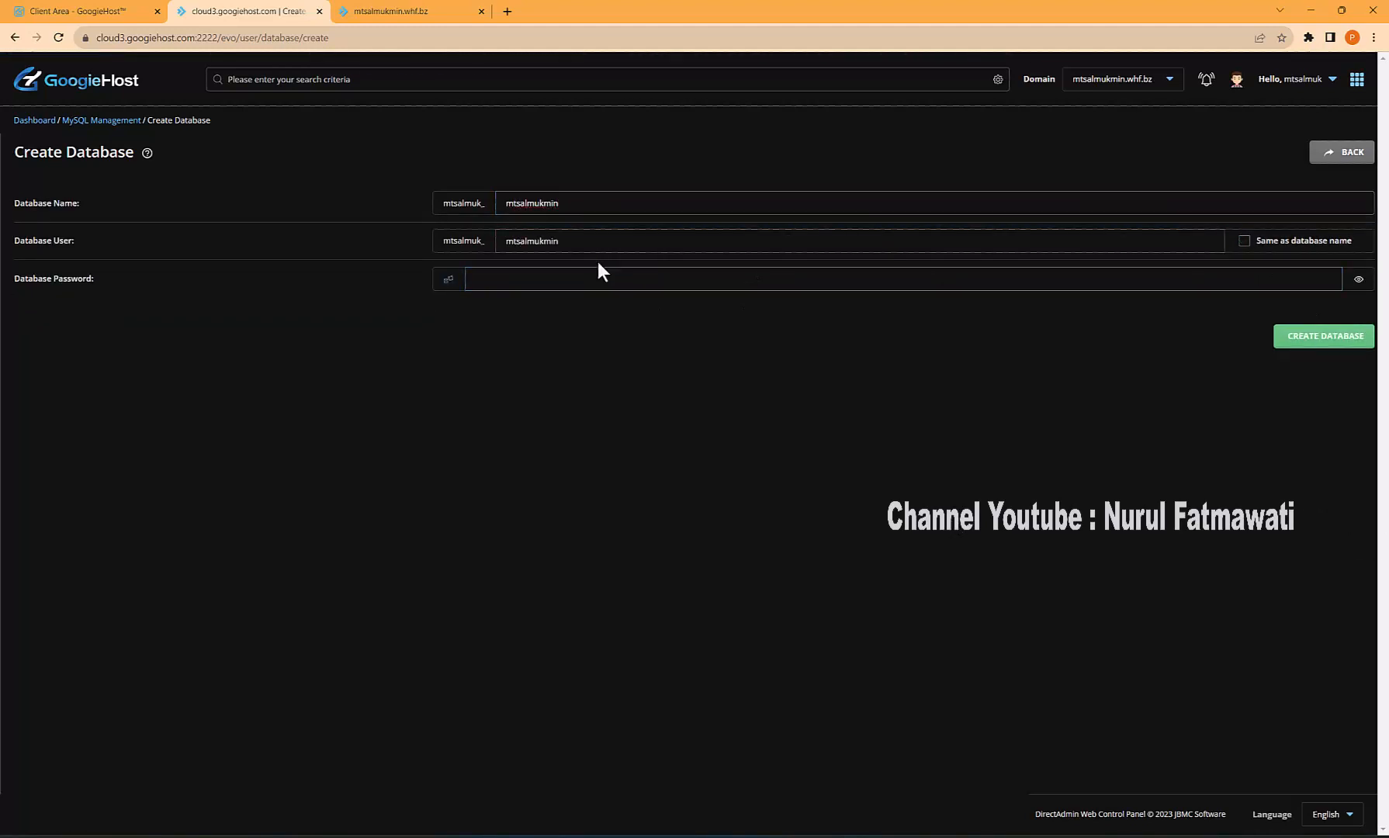
left_click_drag(590, 242, 460, 262)
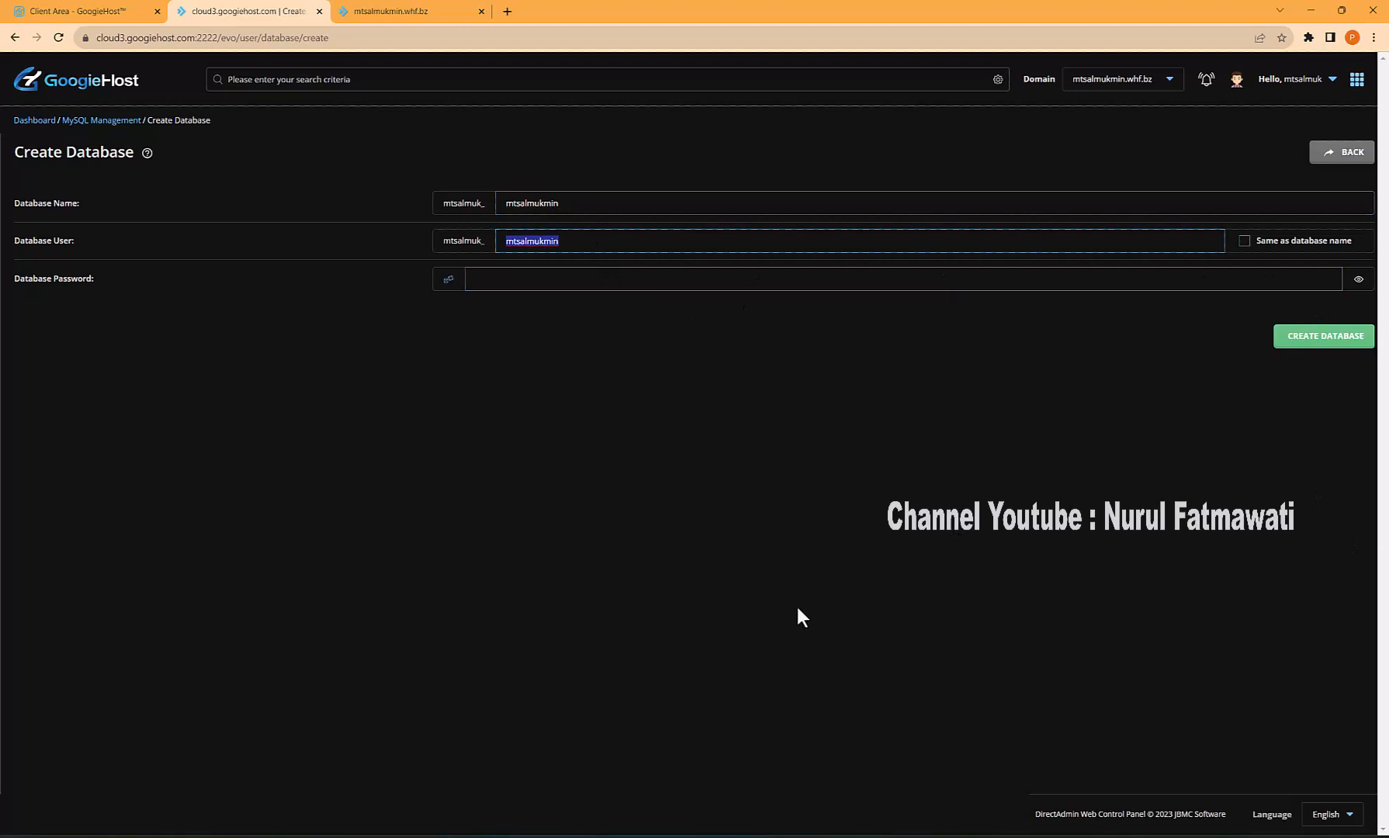
type("rdm")
Copy the prepared password from the Notepad++ note, paste it as the database password and create the database
key("alt+Tab")
left_click_drag(333, 226, 221, 233)
right_click(250, 225)
left_click(308, 243)
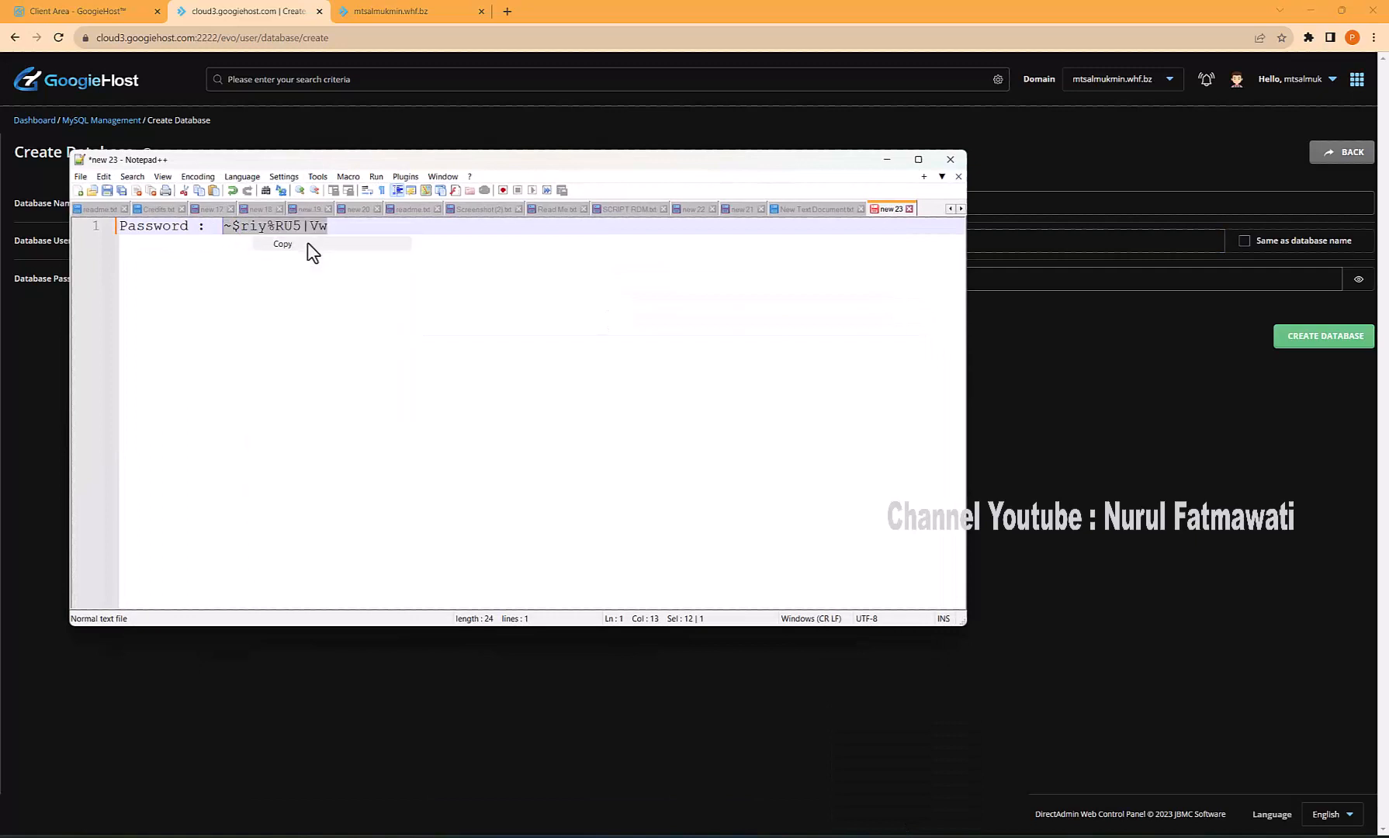
left_click(1021, 549)
left_click(506, 284)
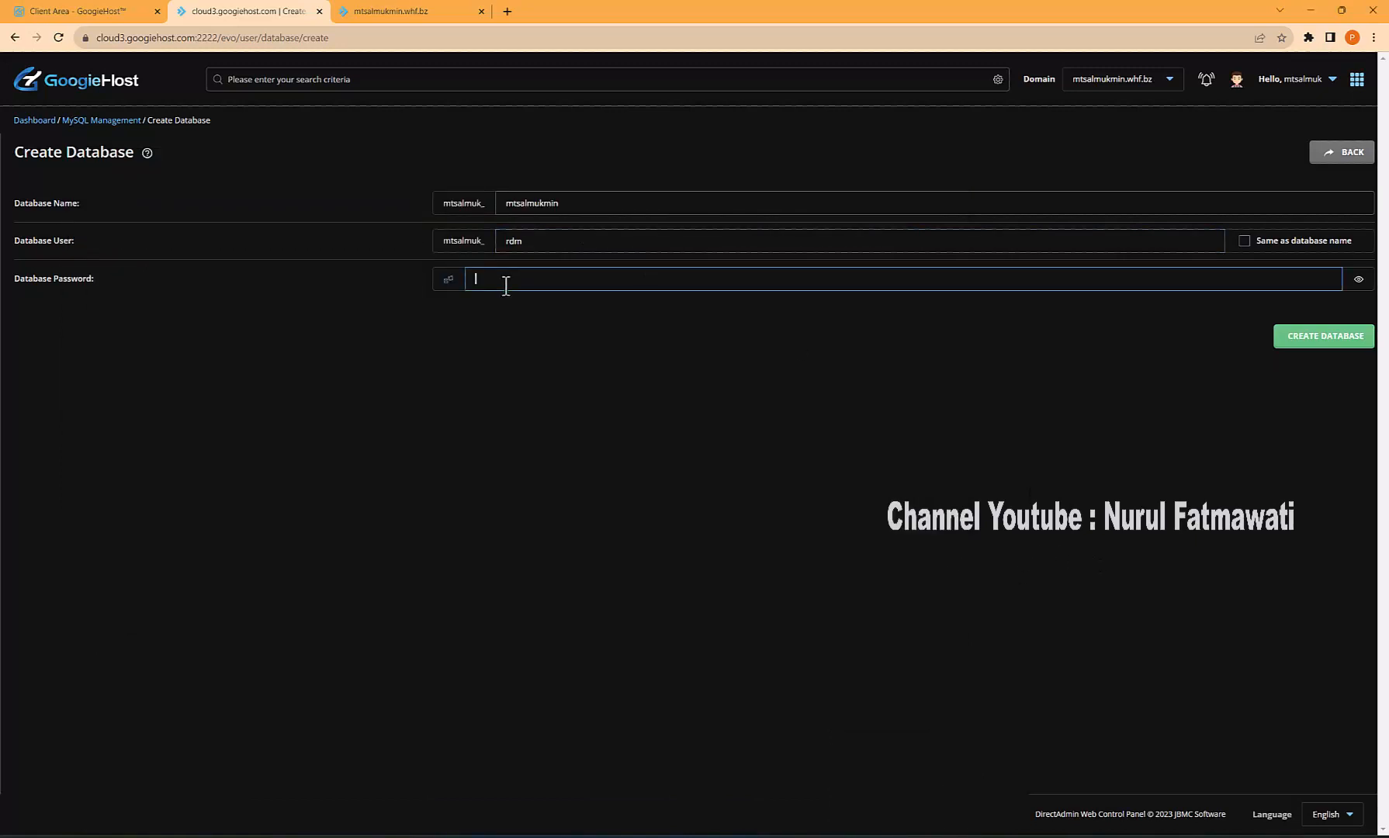
key("ctrl+v")
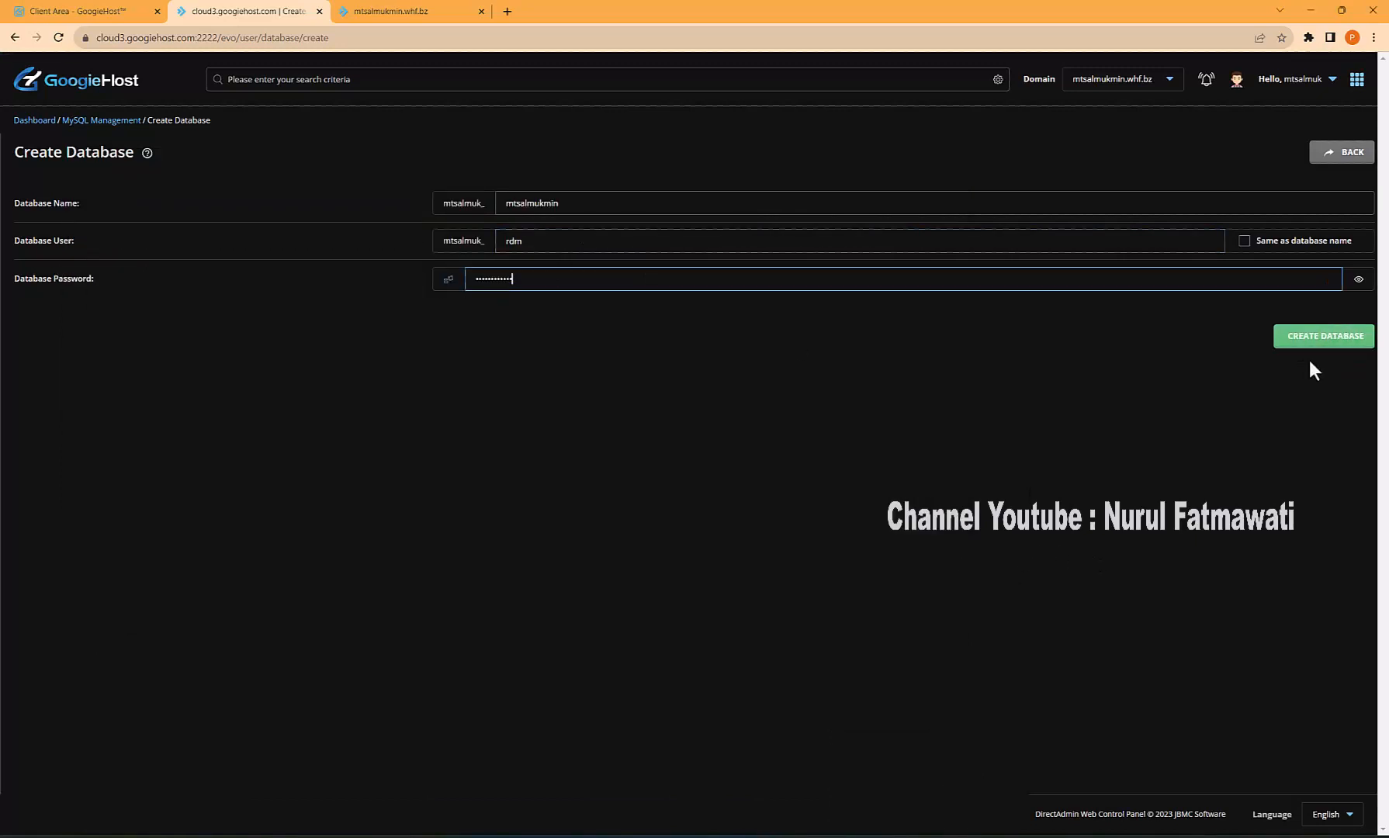
left_click(1322, 342)
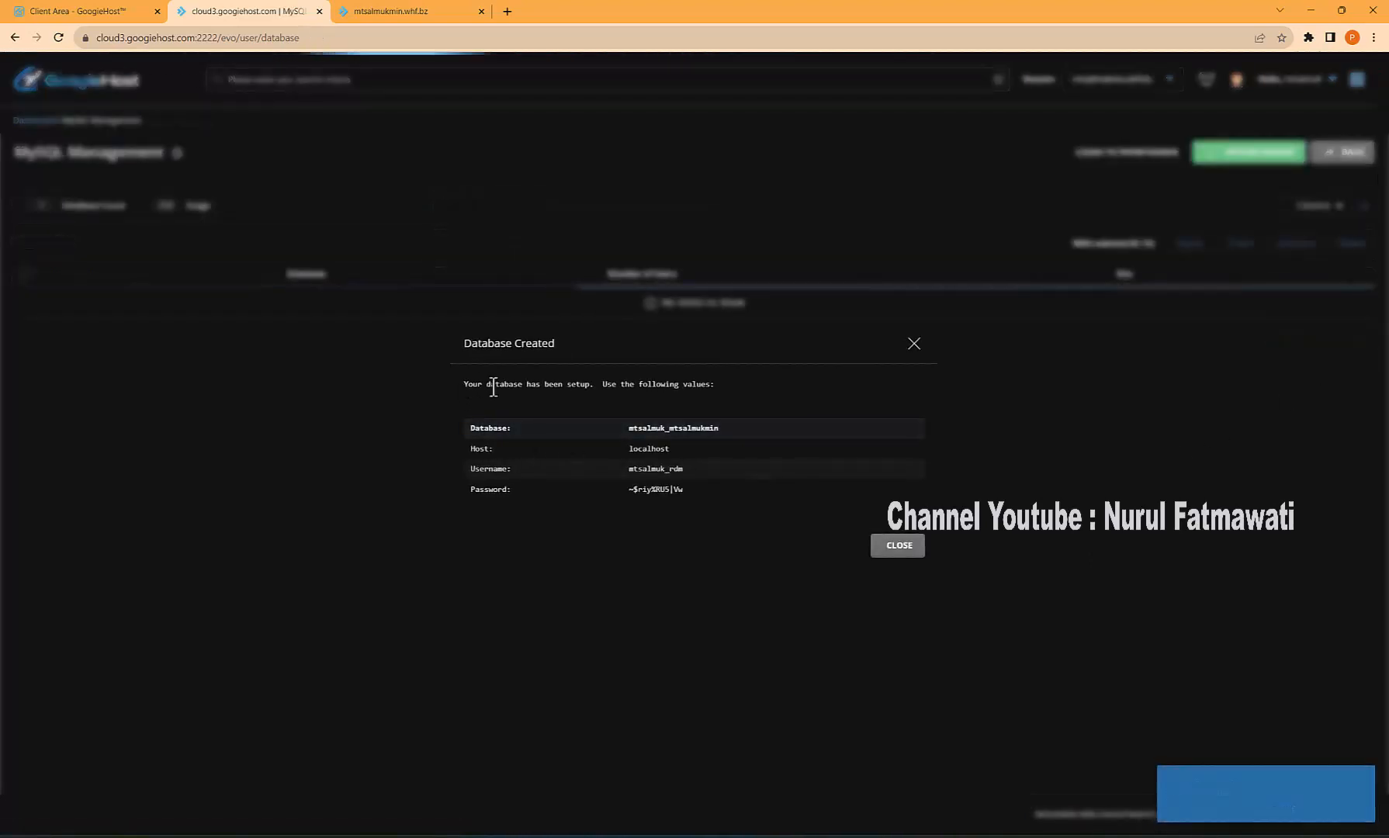
Copy the new database's connection details, including its password, into the Notepad++ note below the existing line and close the details dialog
left_click_drag(492, 387, 690, 491)
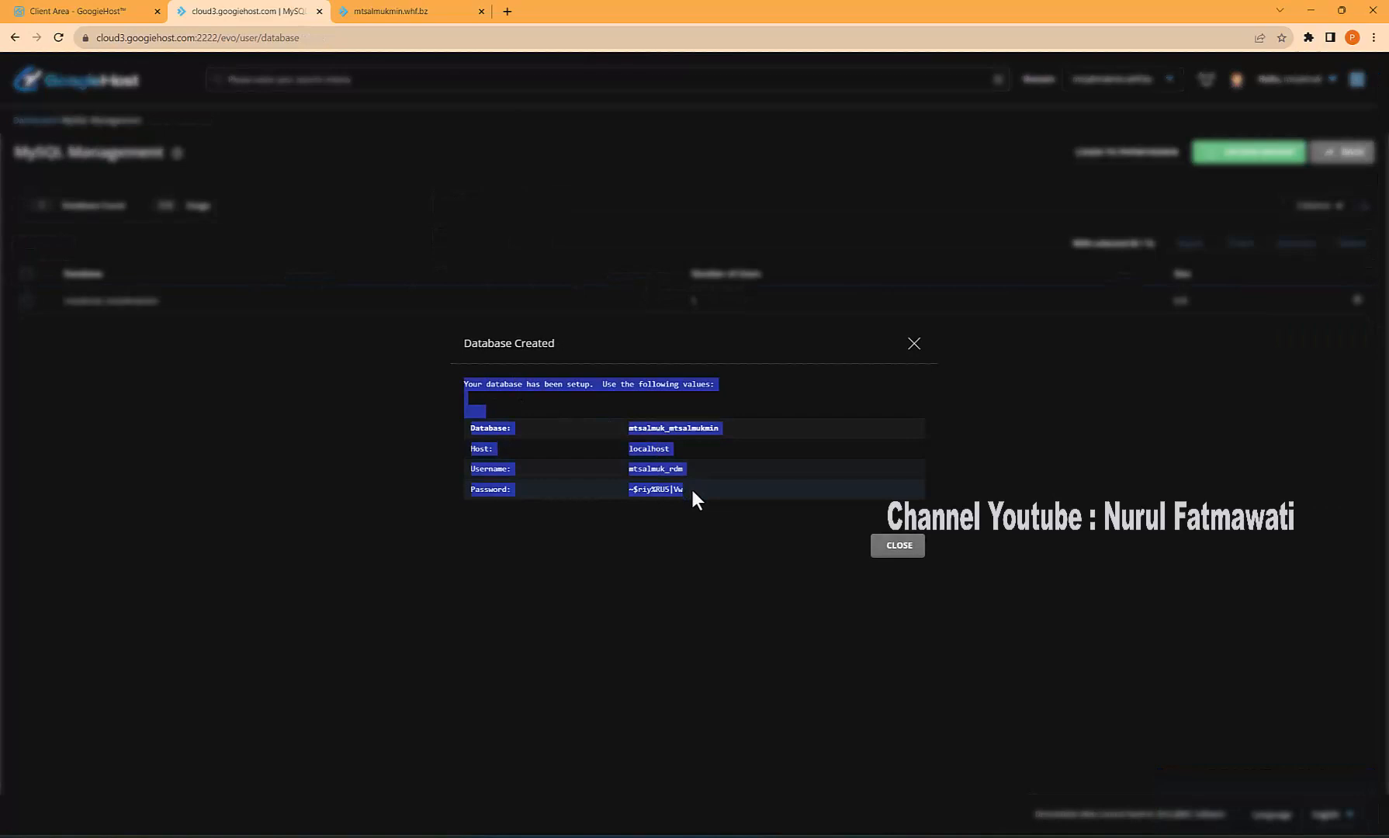
right_click(666, 454)
left_click(696, 464)
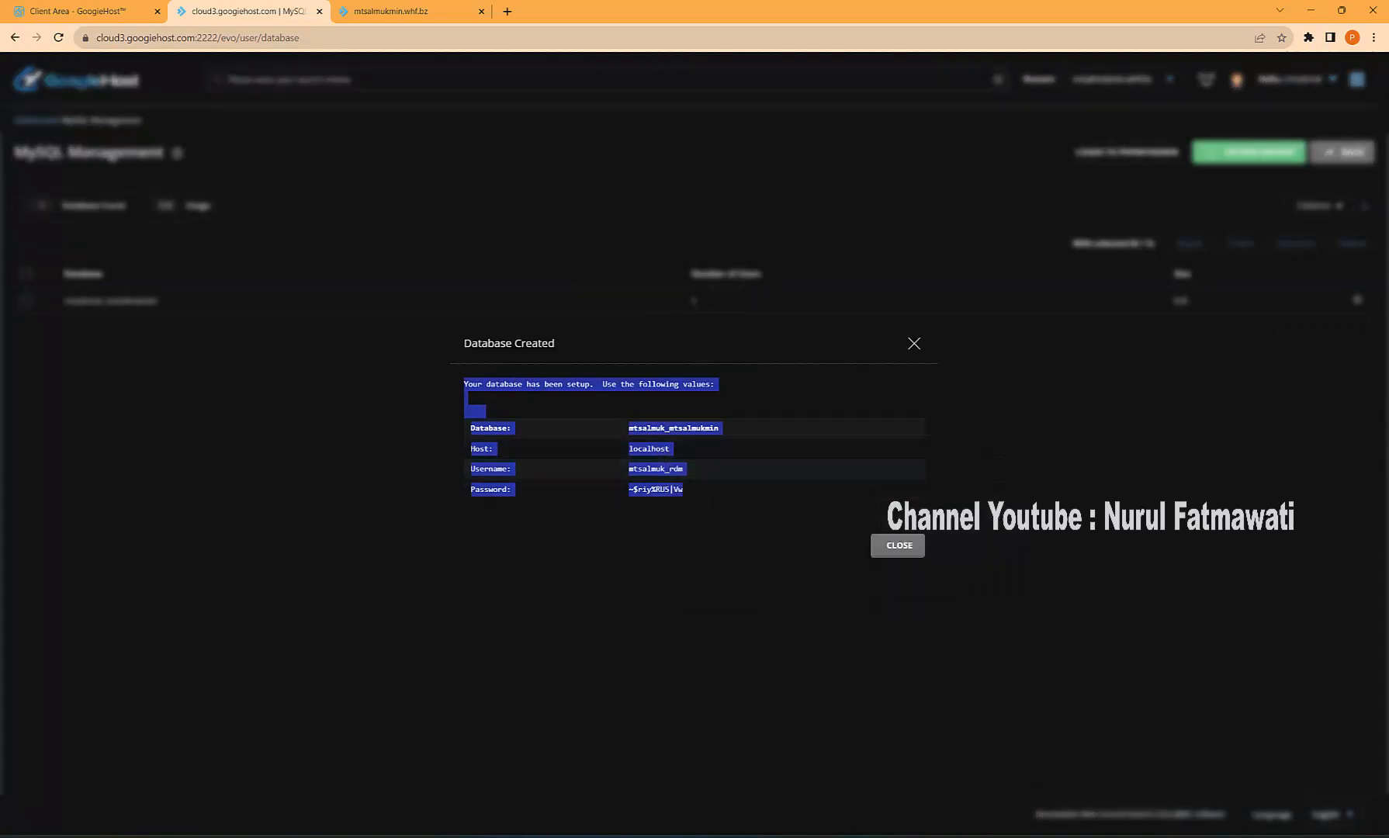
key("alt+Tab")
left_click(351, 227)
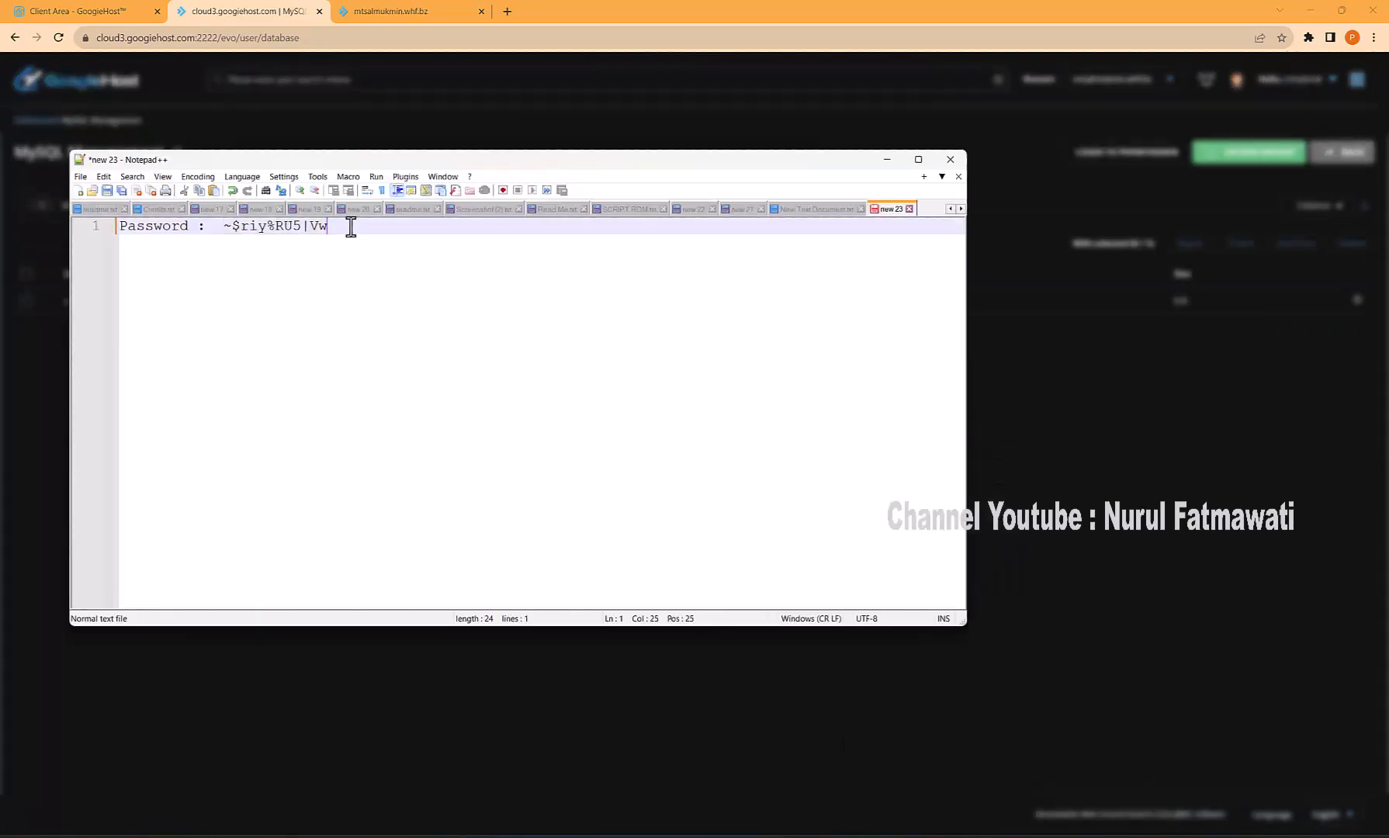
key("Return")
key("Return")
key("Return")
key("ctrl+v")
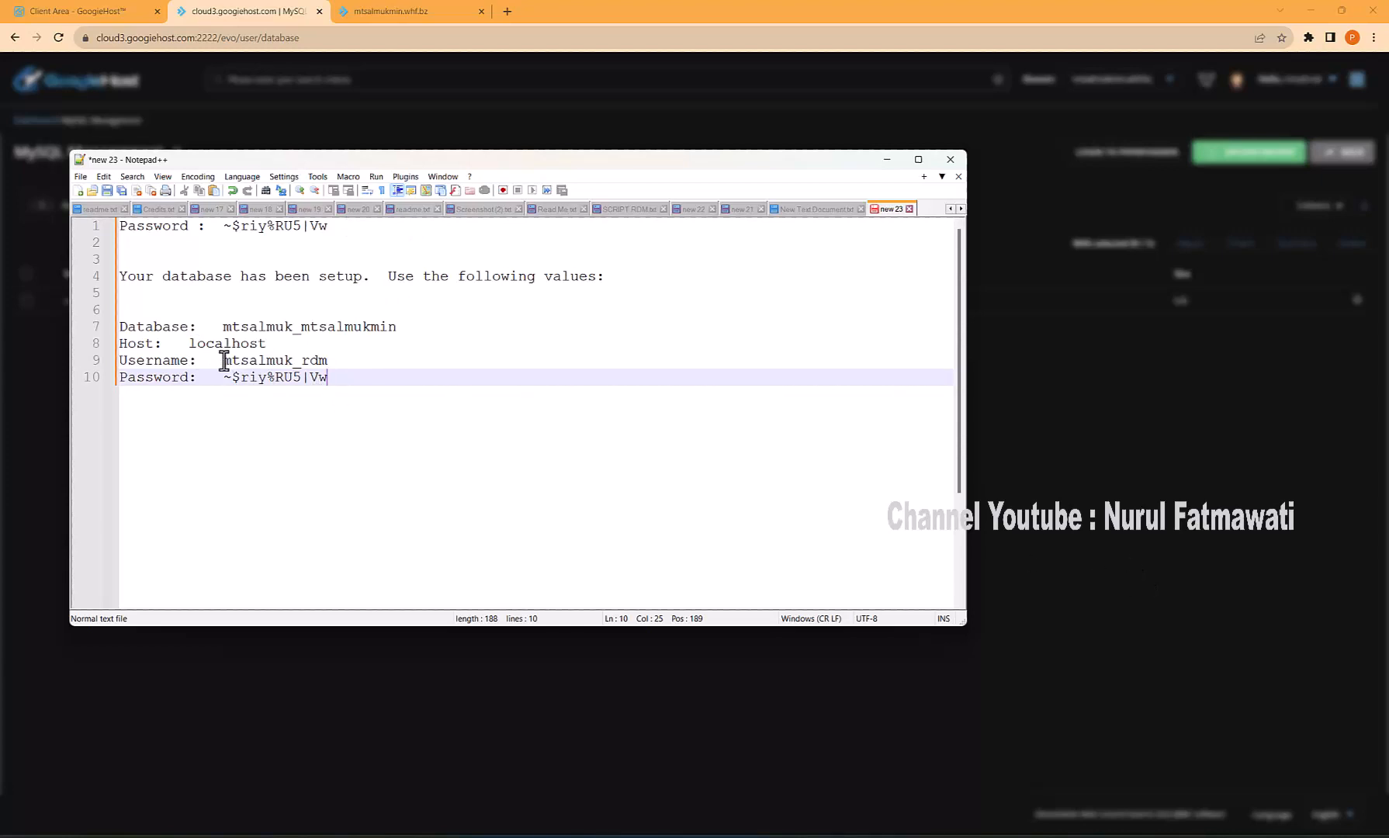
left_click(1088, 555)
left_click(899, 546)
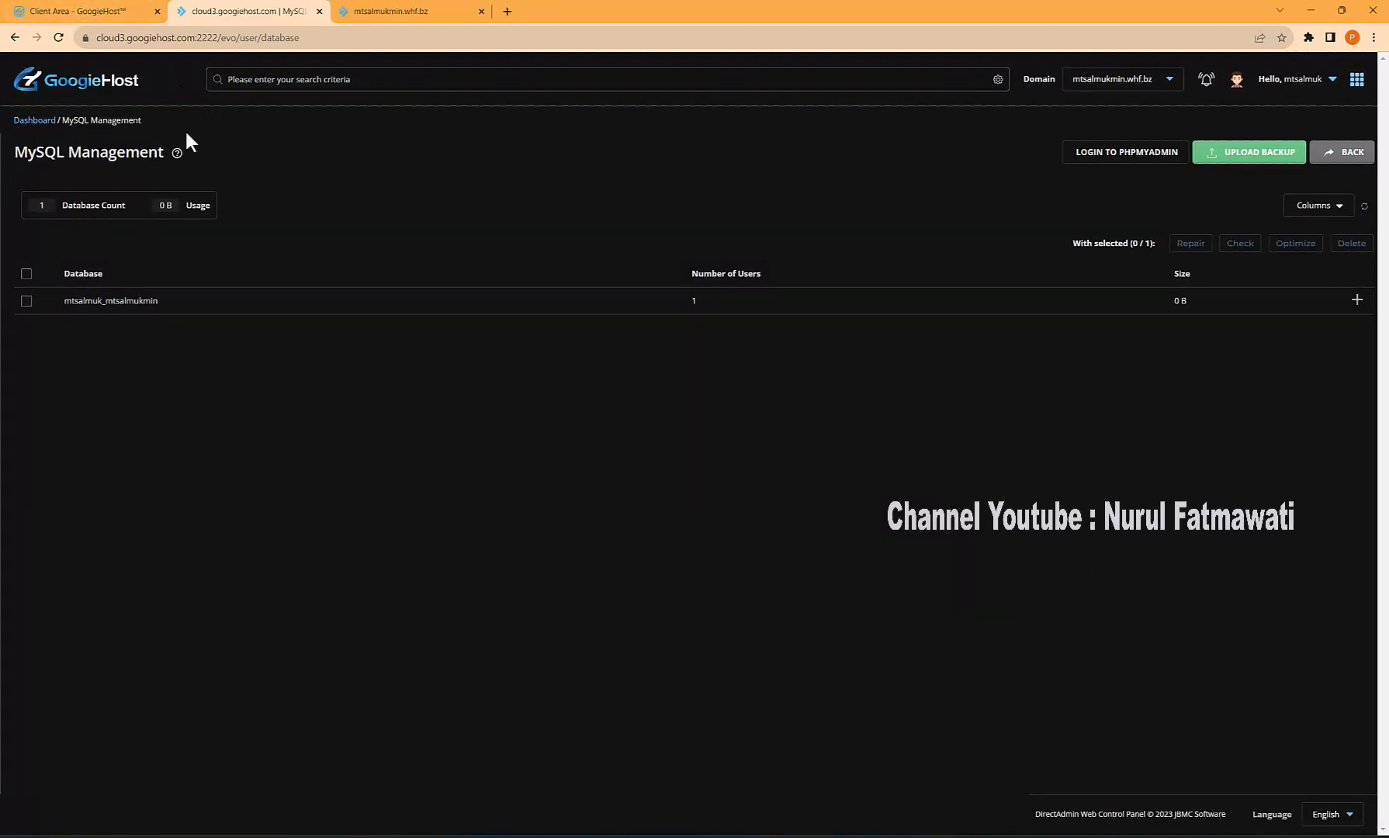
Return to the DirectAdmin dashboard, open phpMyAdmin and select the mtsalmuk_mtsalmukmin database
left_click(108, 12)
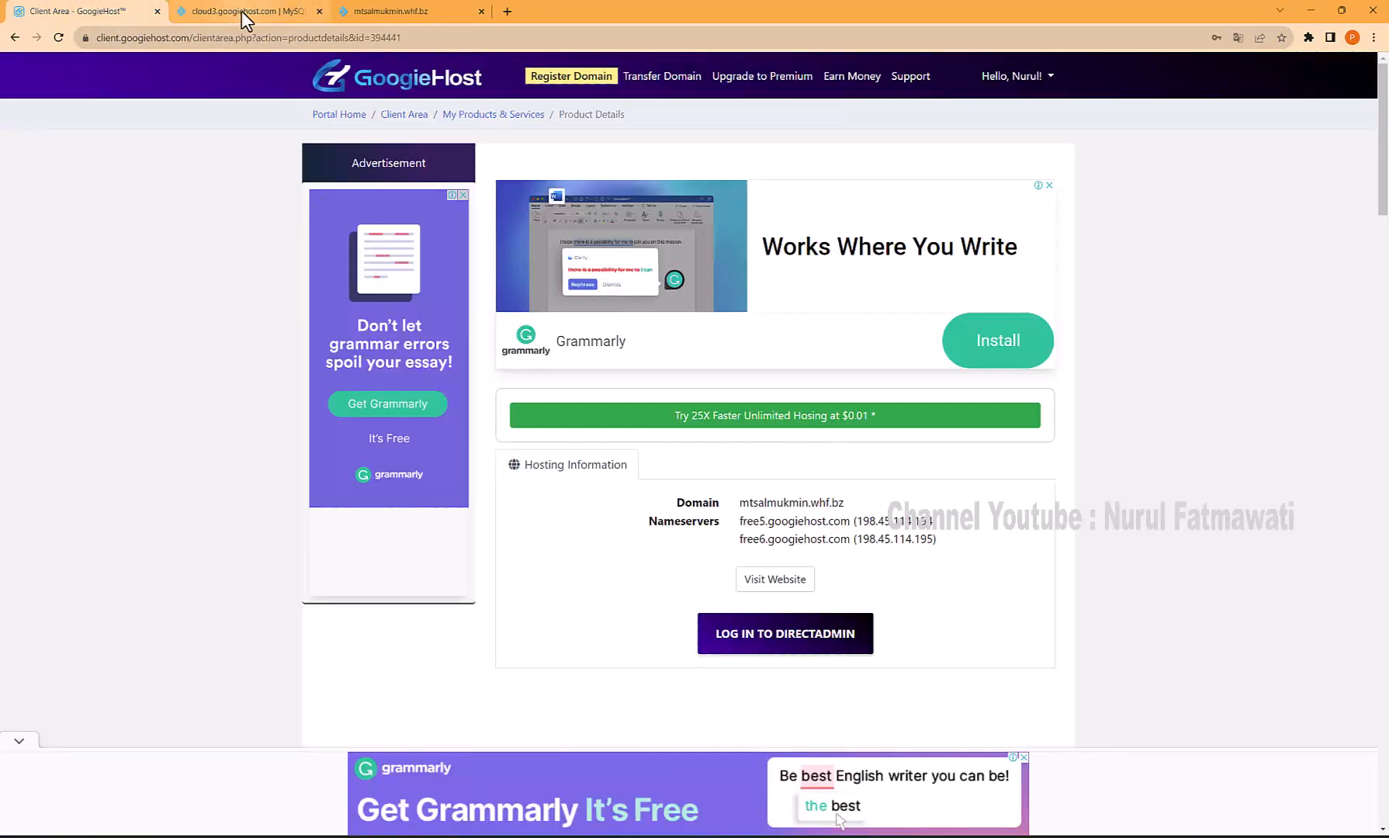
left_click(241, 11)
left_click(36, 122)
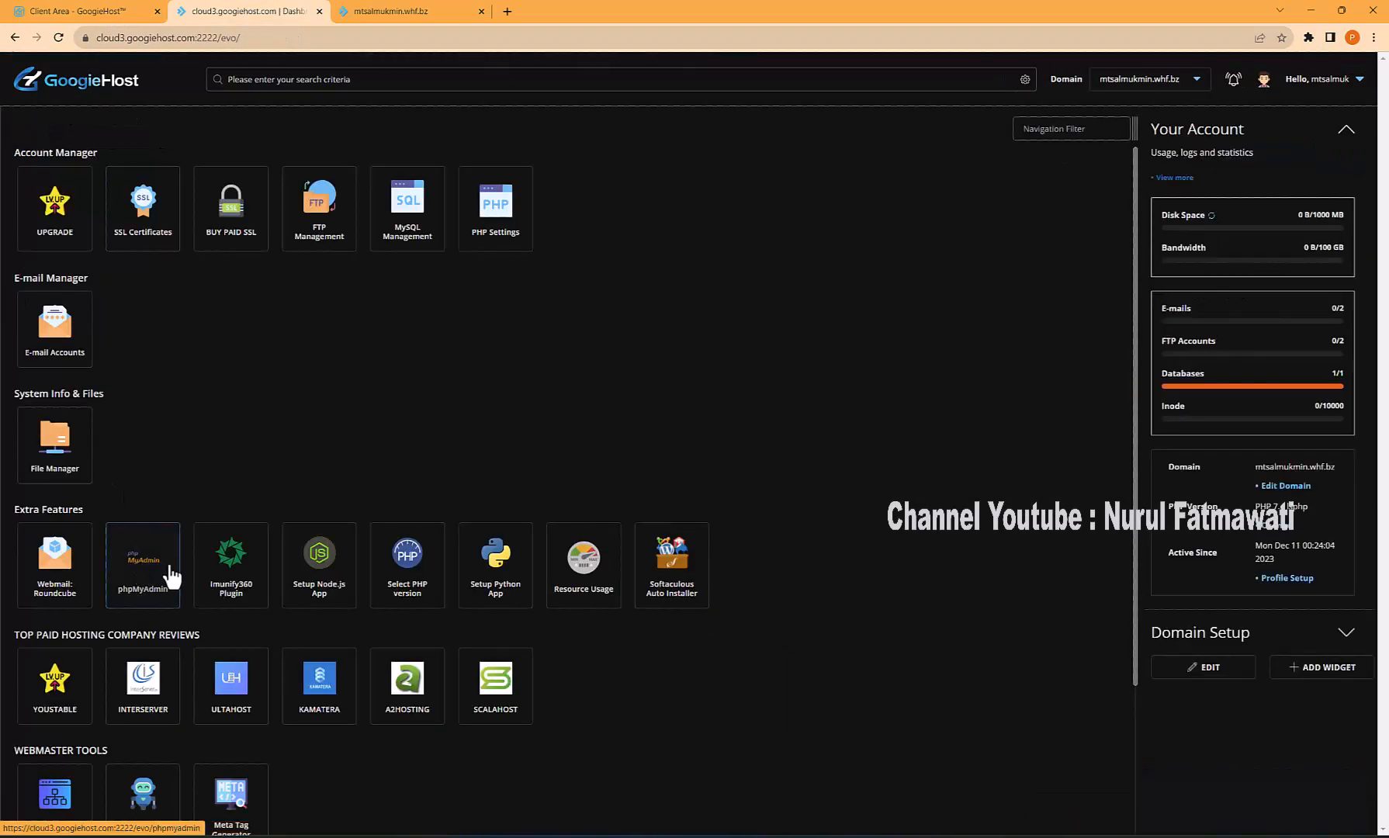
left_click(160, 574)
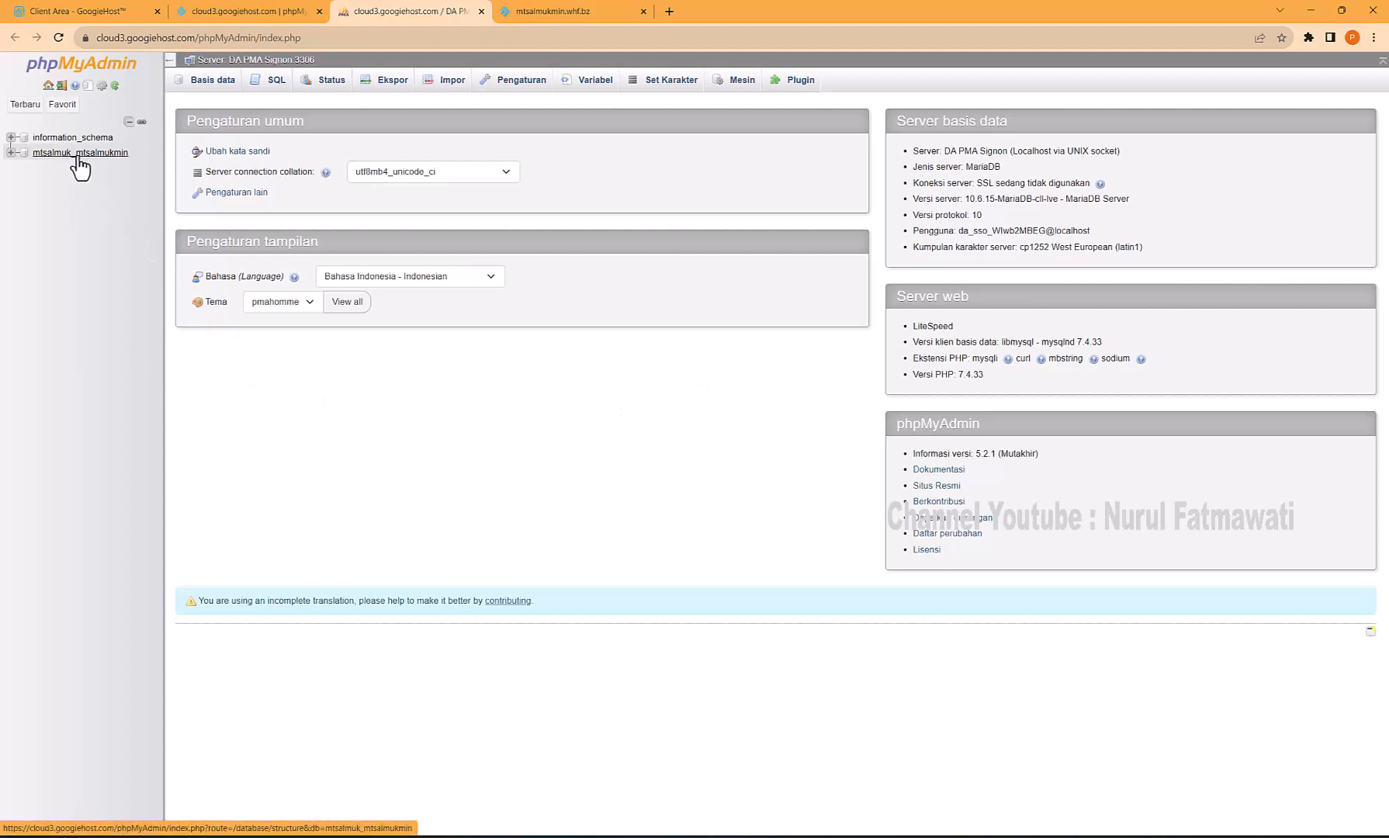
left_click(78, 154)
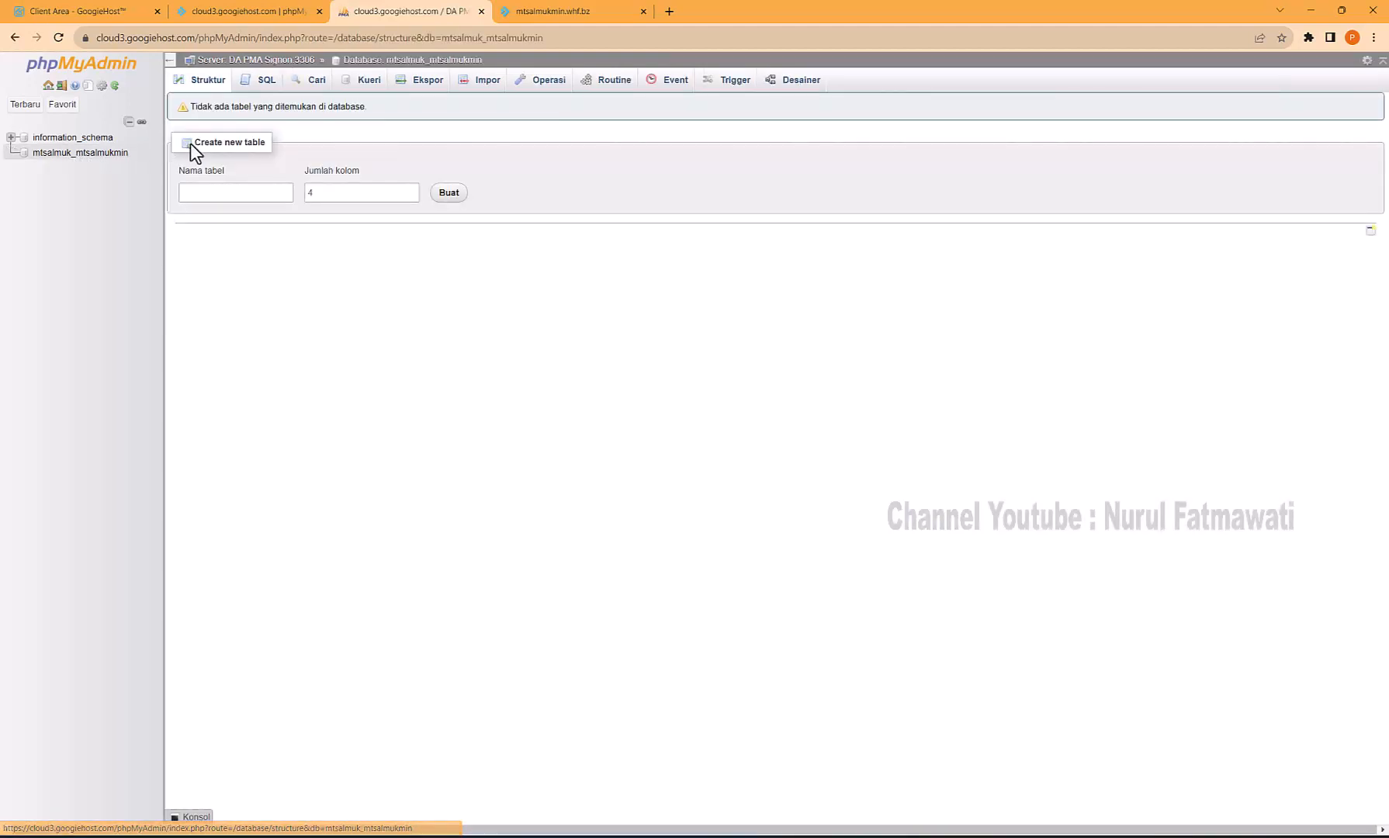
Import rdm_madrasah.sql from the rdm_madrasah folder into the mtsalmuk_mtsalmukmin database and browse the e_kota and e_kelas tables
left_click(482, 83)
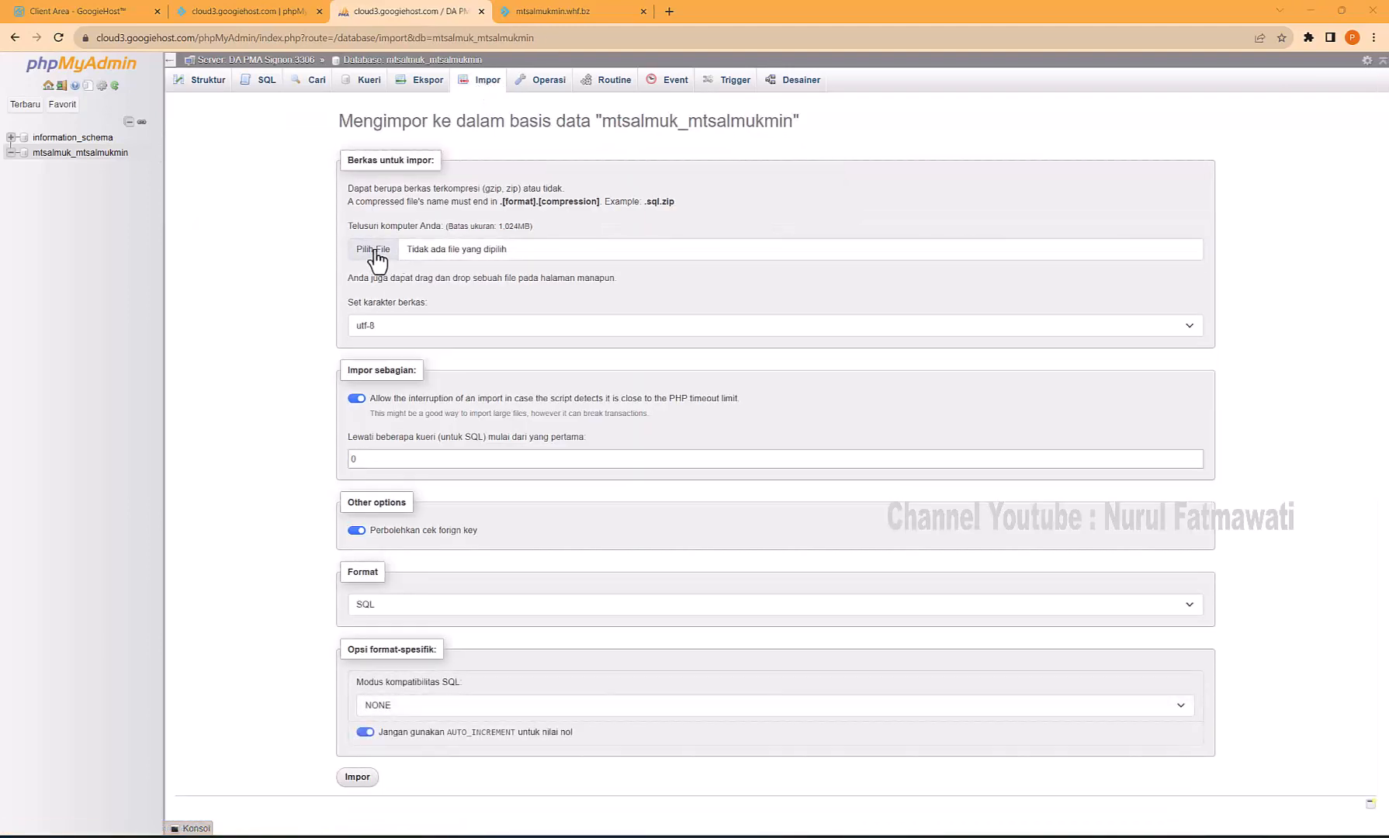
left_click(373, 250)
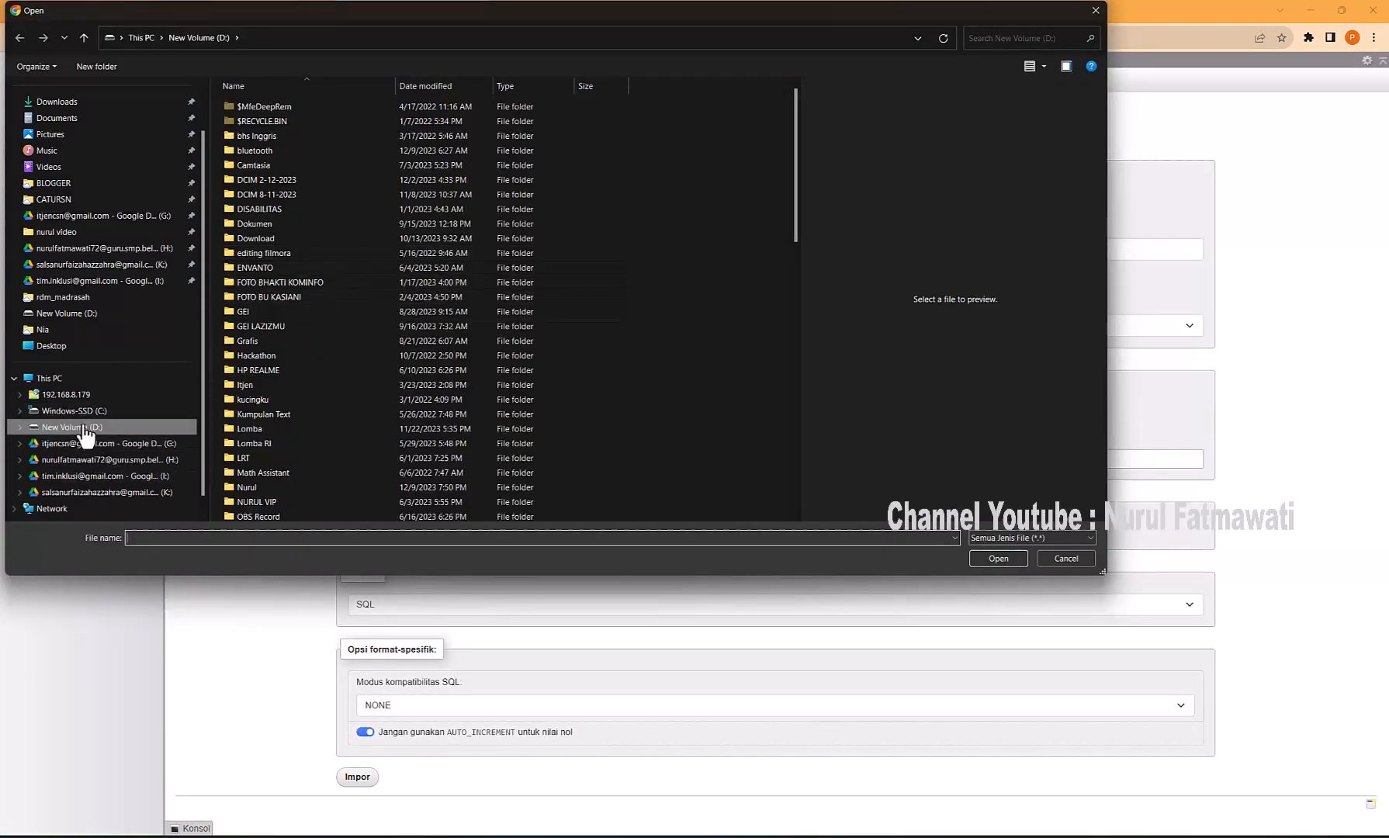
left_click(76, 301)
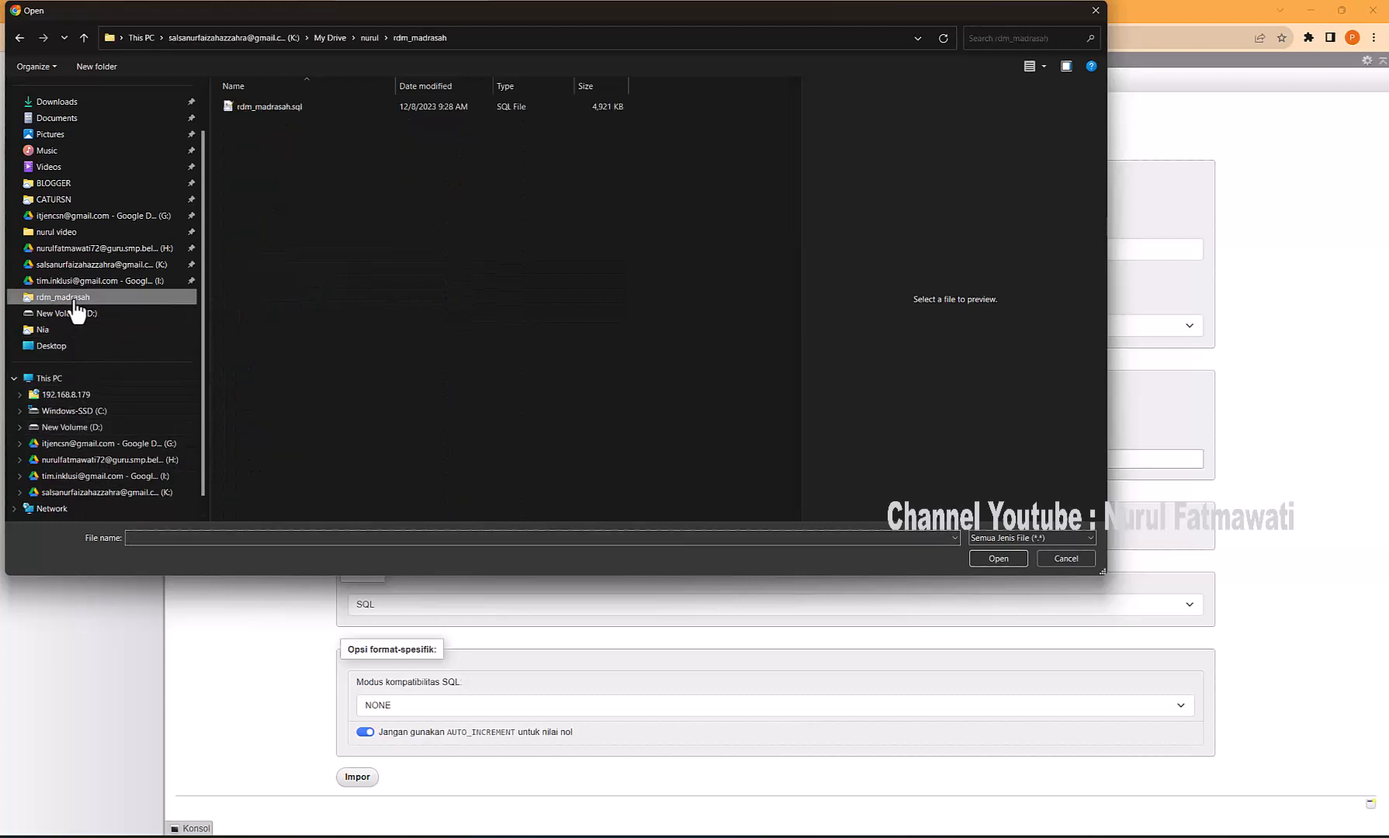
left_click(282, 108)
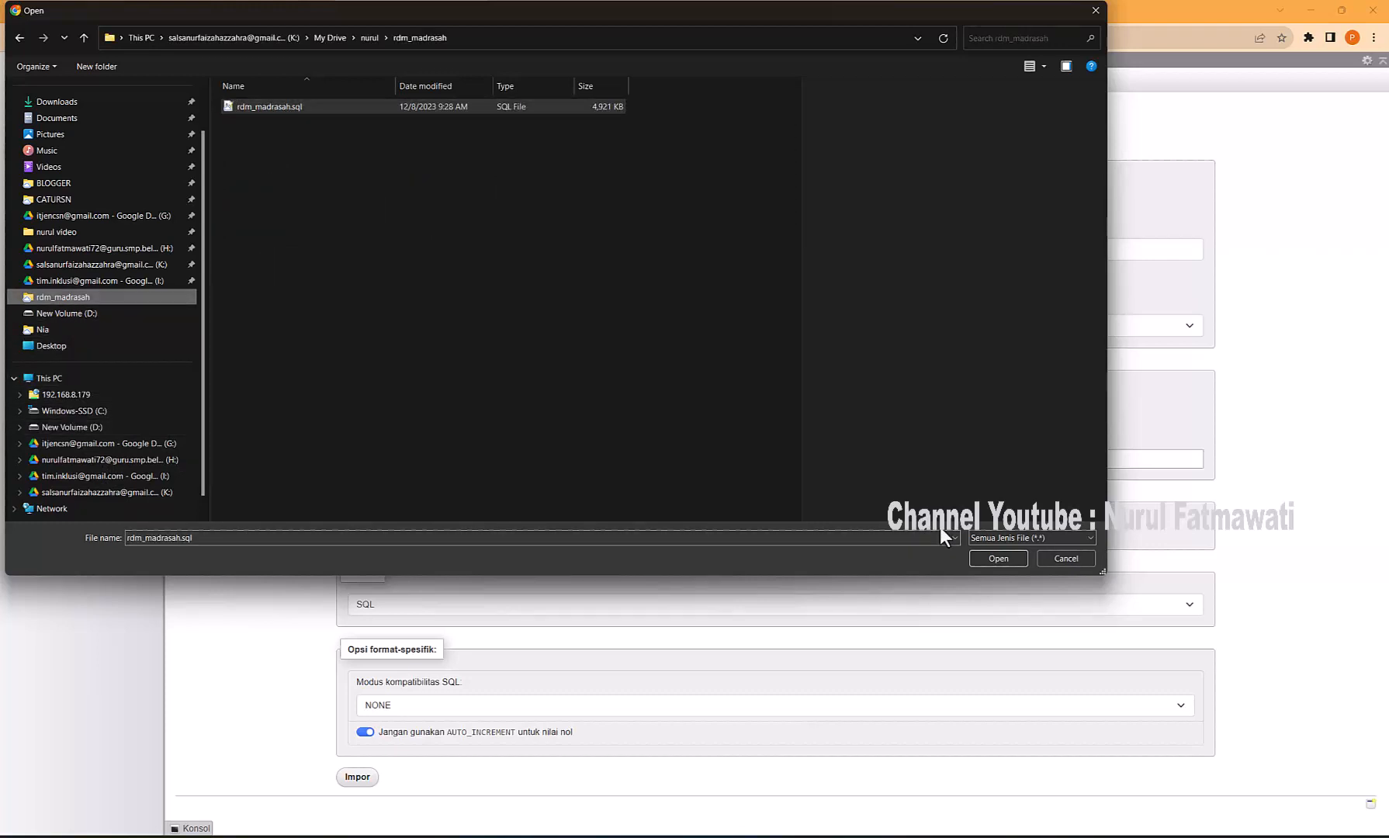
left_click(993, 556)
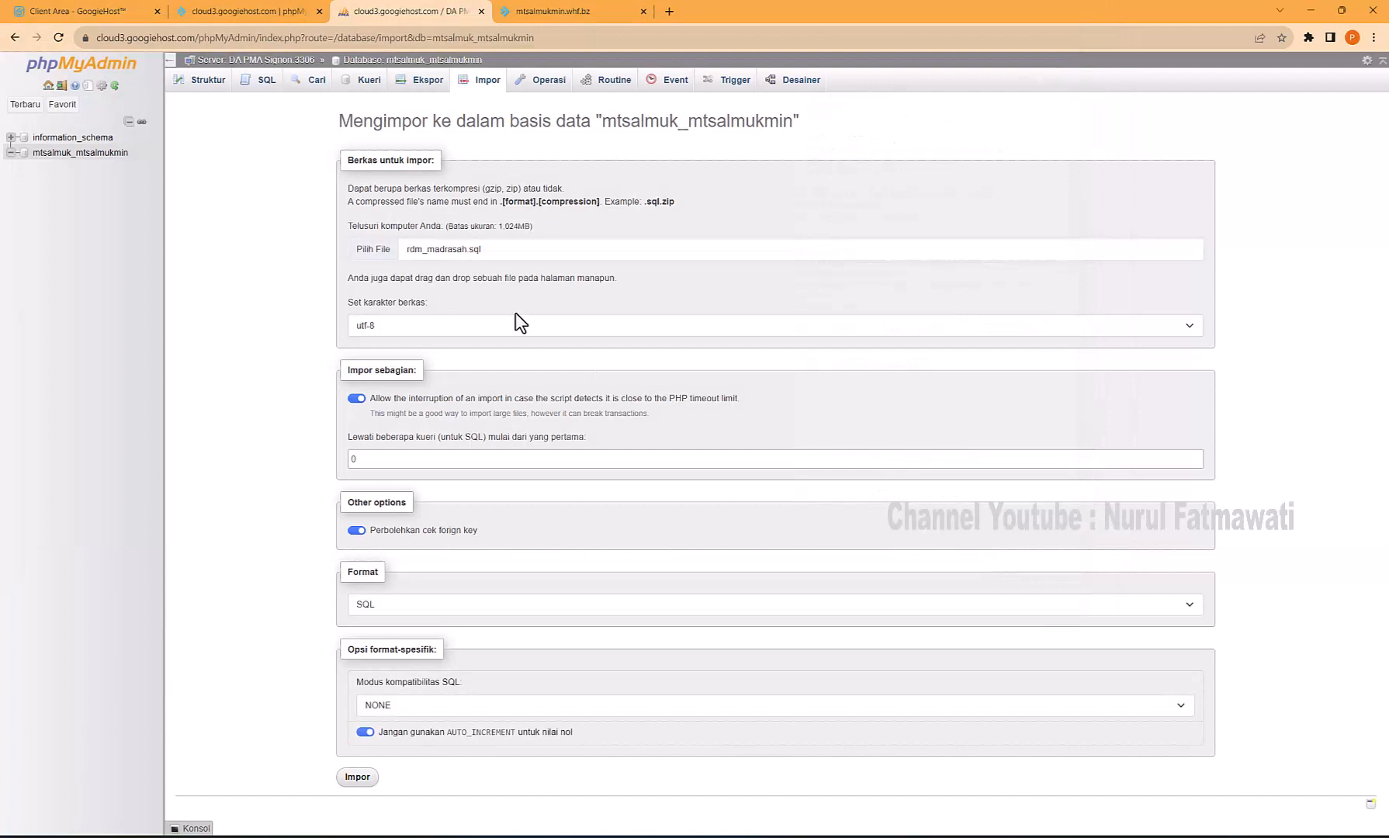
left_click(356, 779)
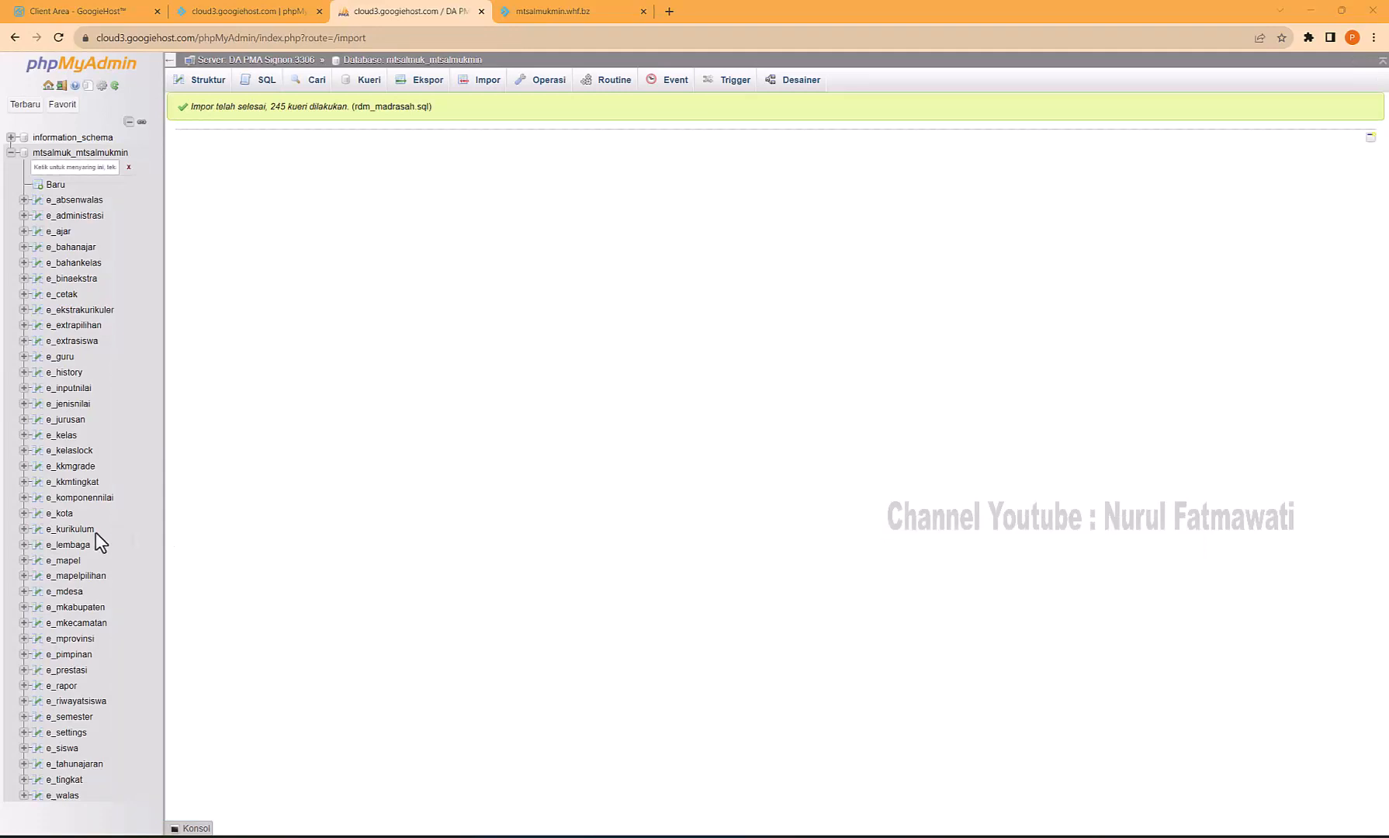
left_click(61, 514)
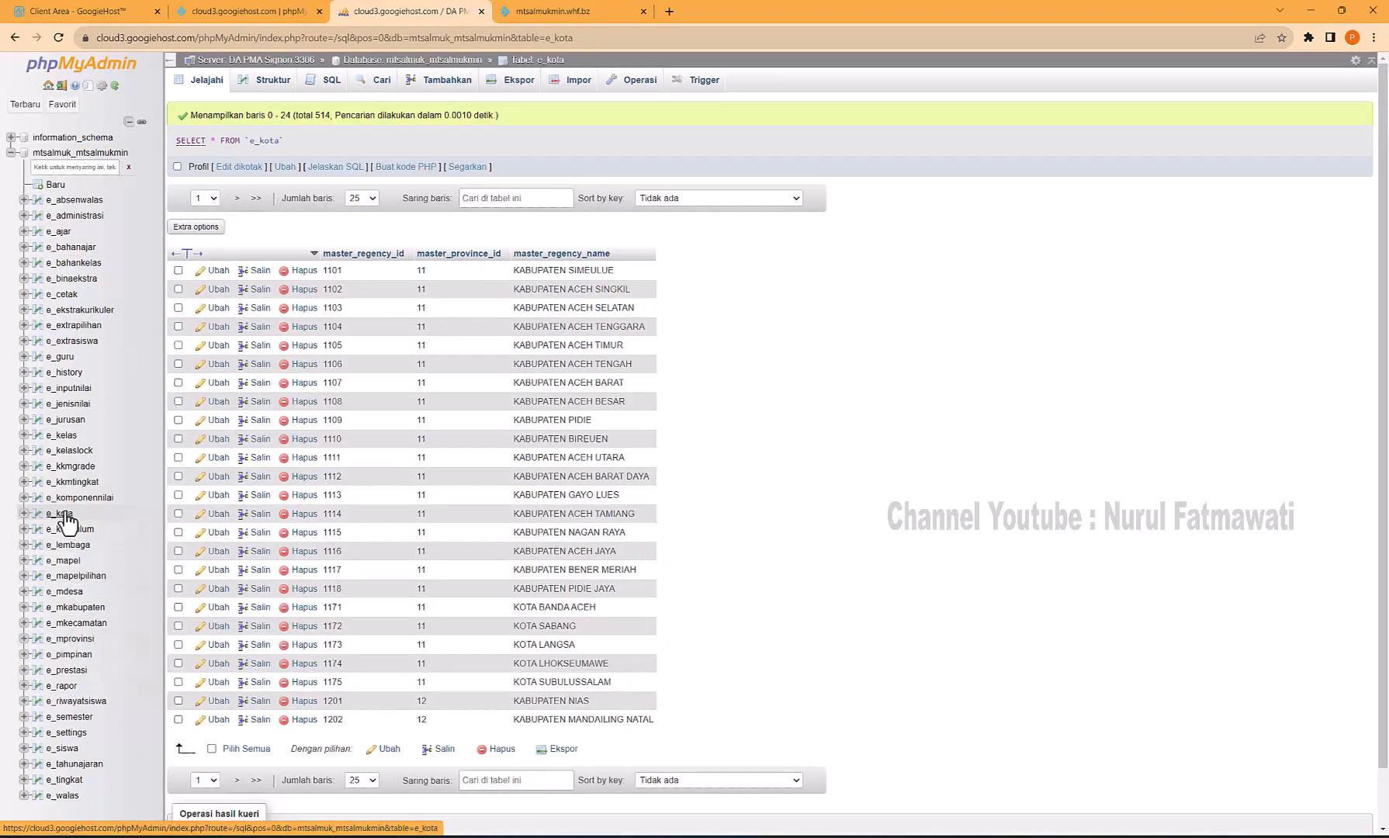
left_click(62, 436)
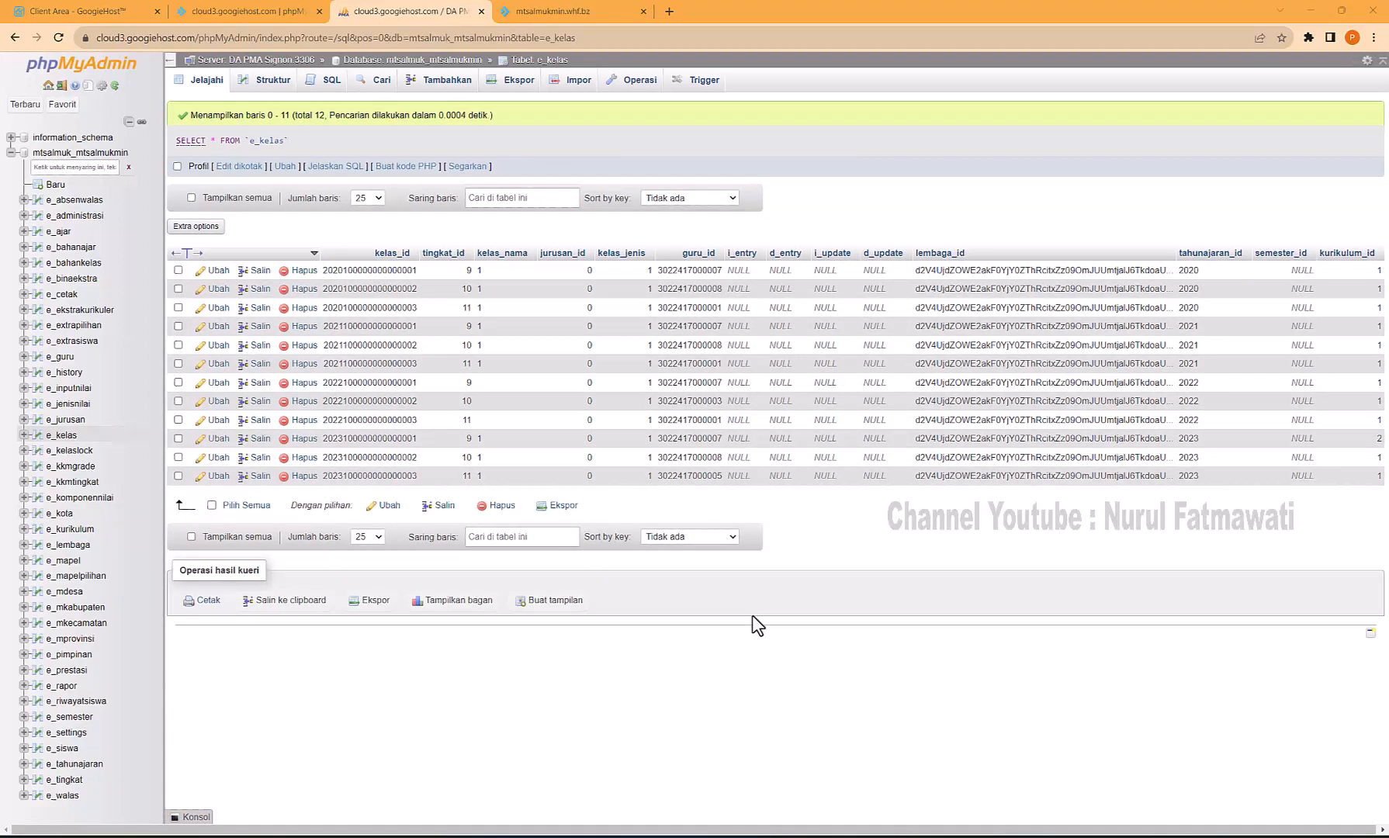
Return to the hosting dashboard, select PHP version 7.4, enable the ioncube_loader extension and apply the version
left_click(235, 10)
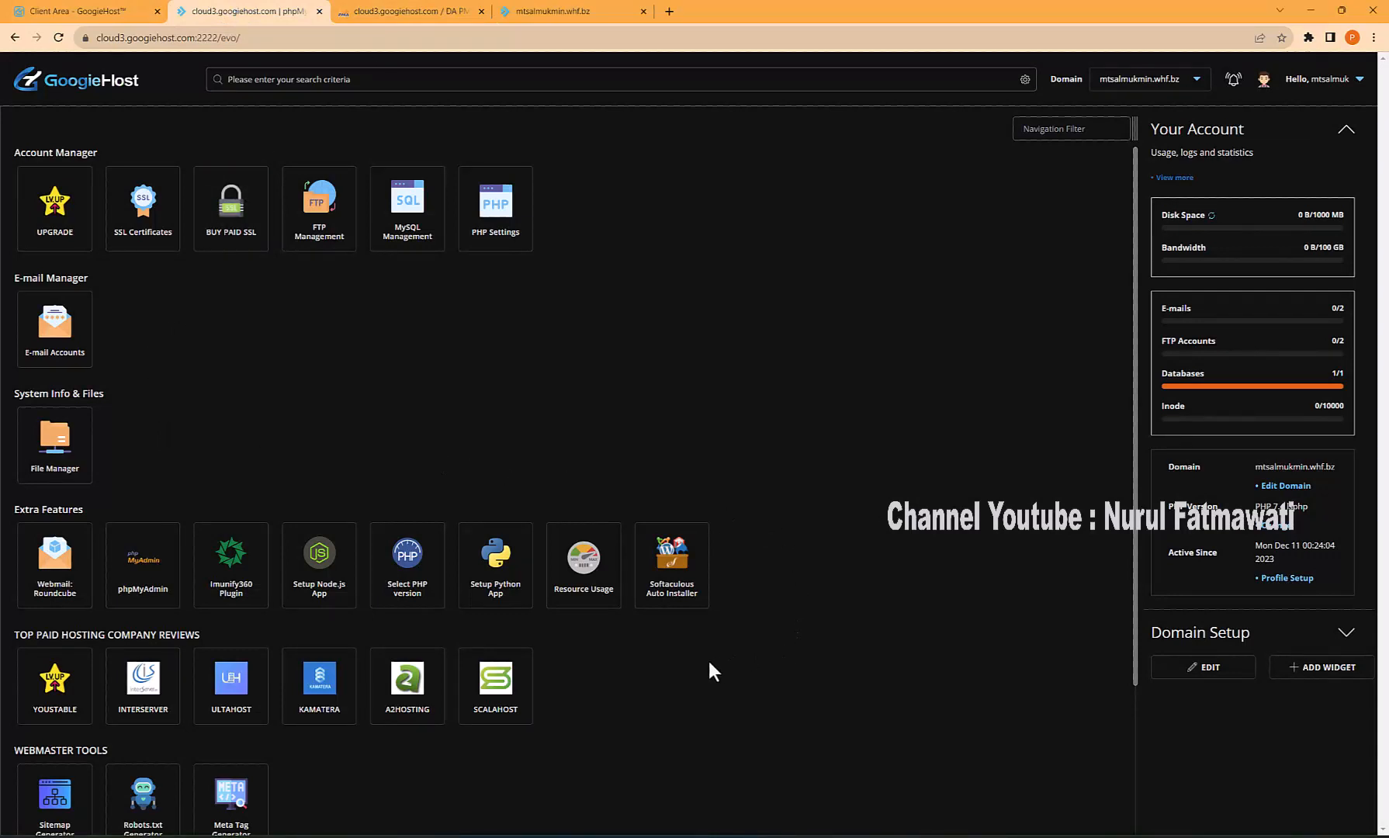
left_click(418, 568)
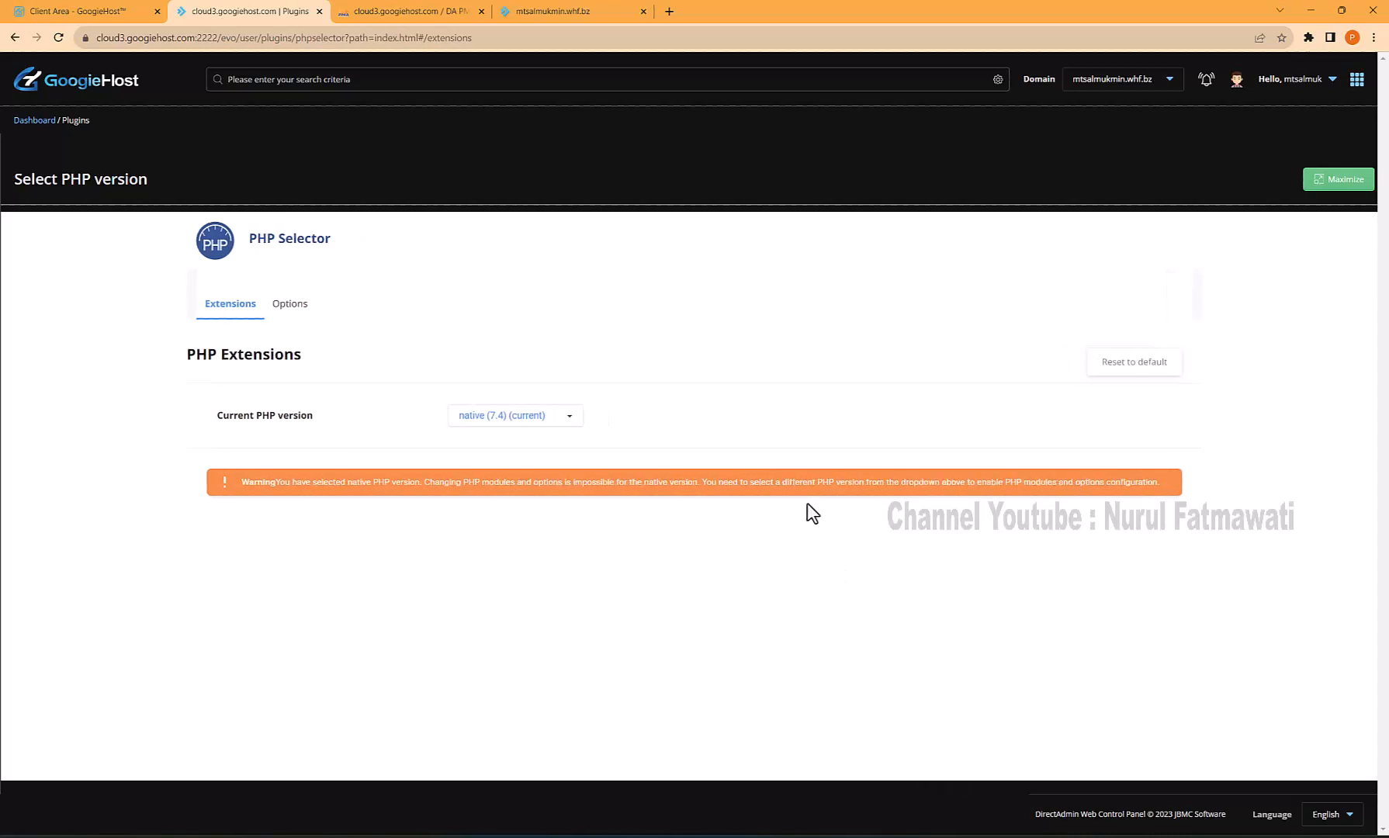
left_click(519, 430)
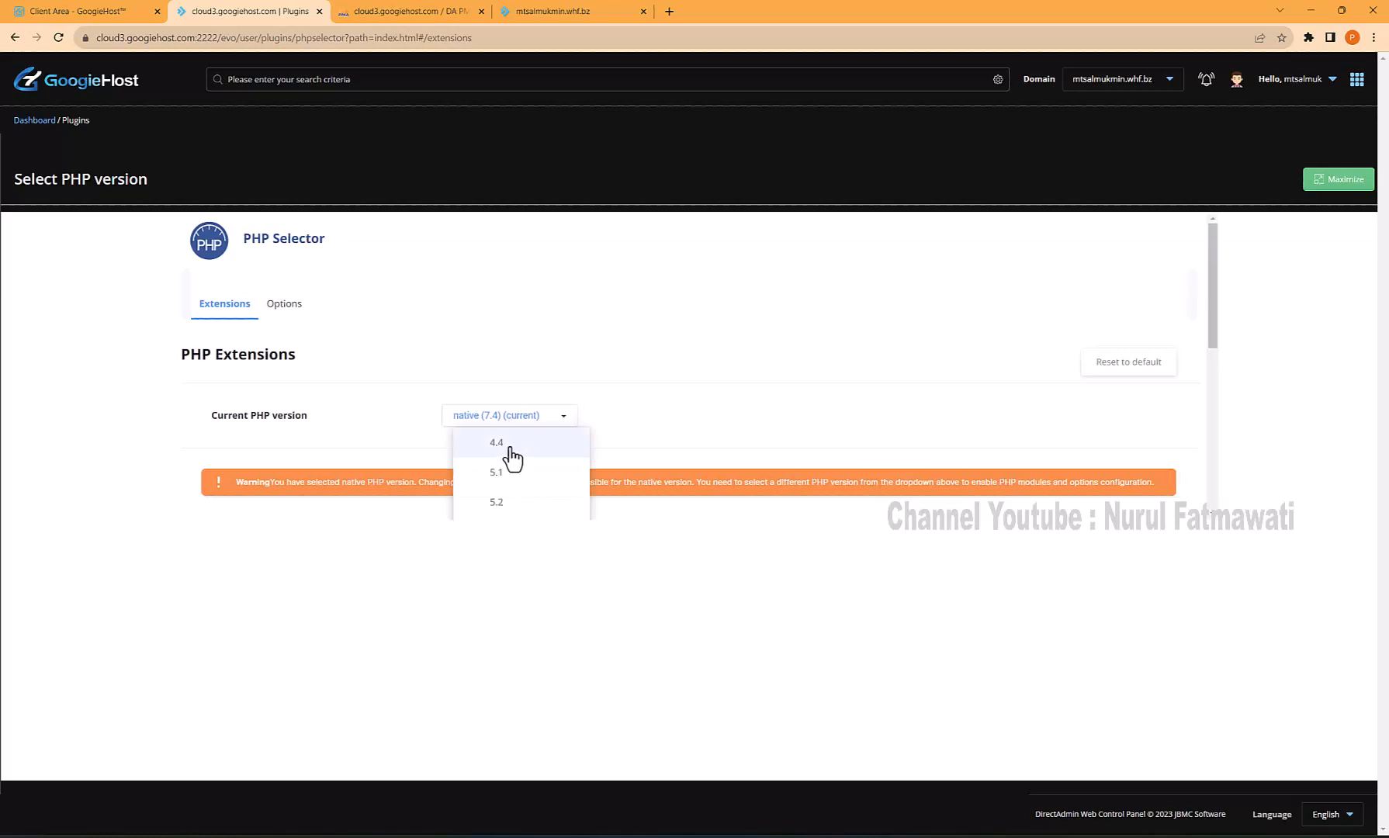
scroll(508, 458, "down", 2)
scroll(514, 462, "down", 4)
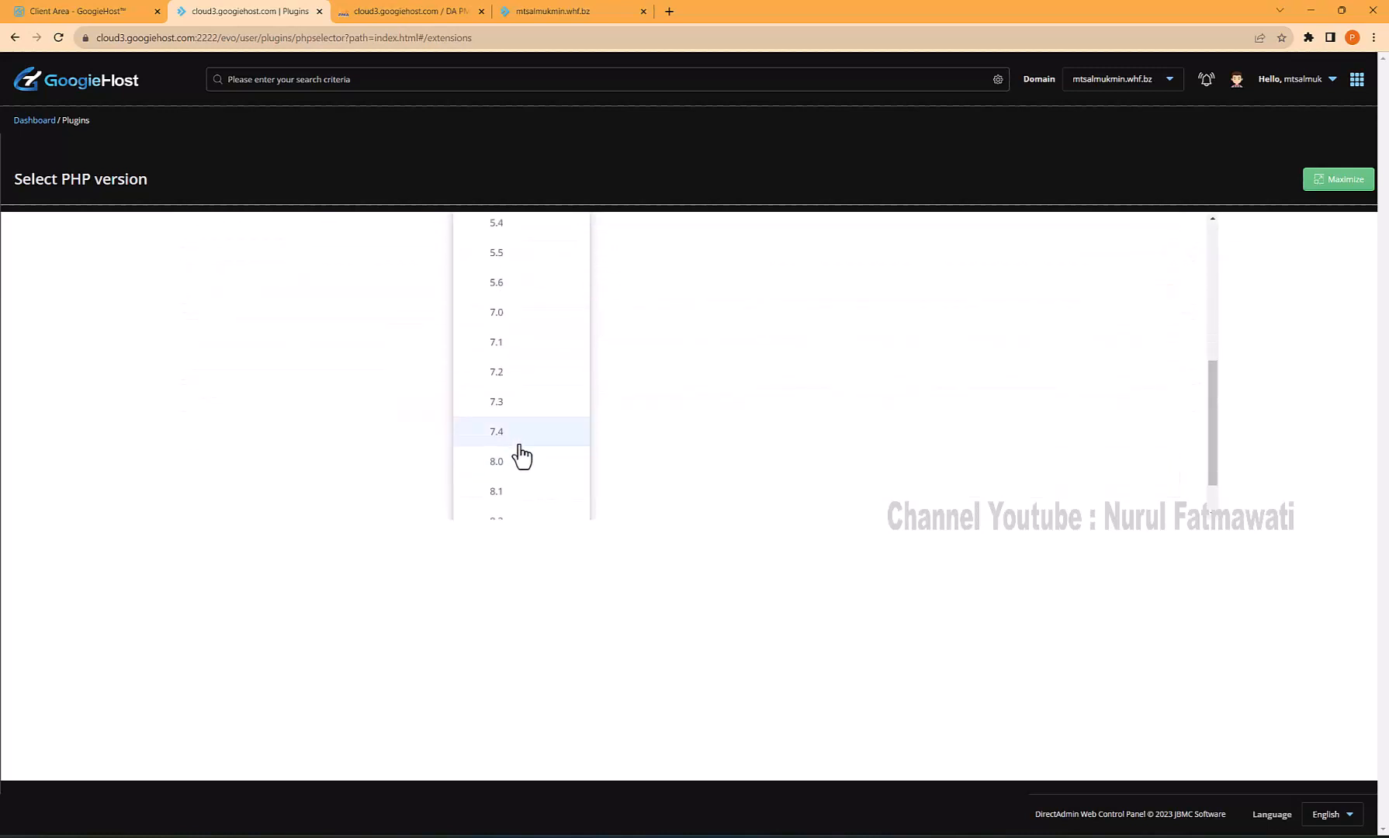
left_click(517, 436)
scroll(867, 586, "down", 2)
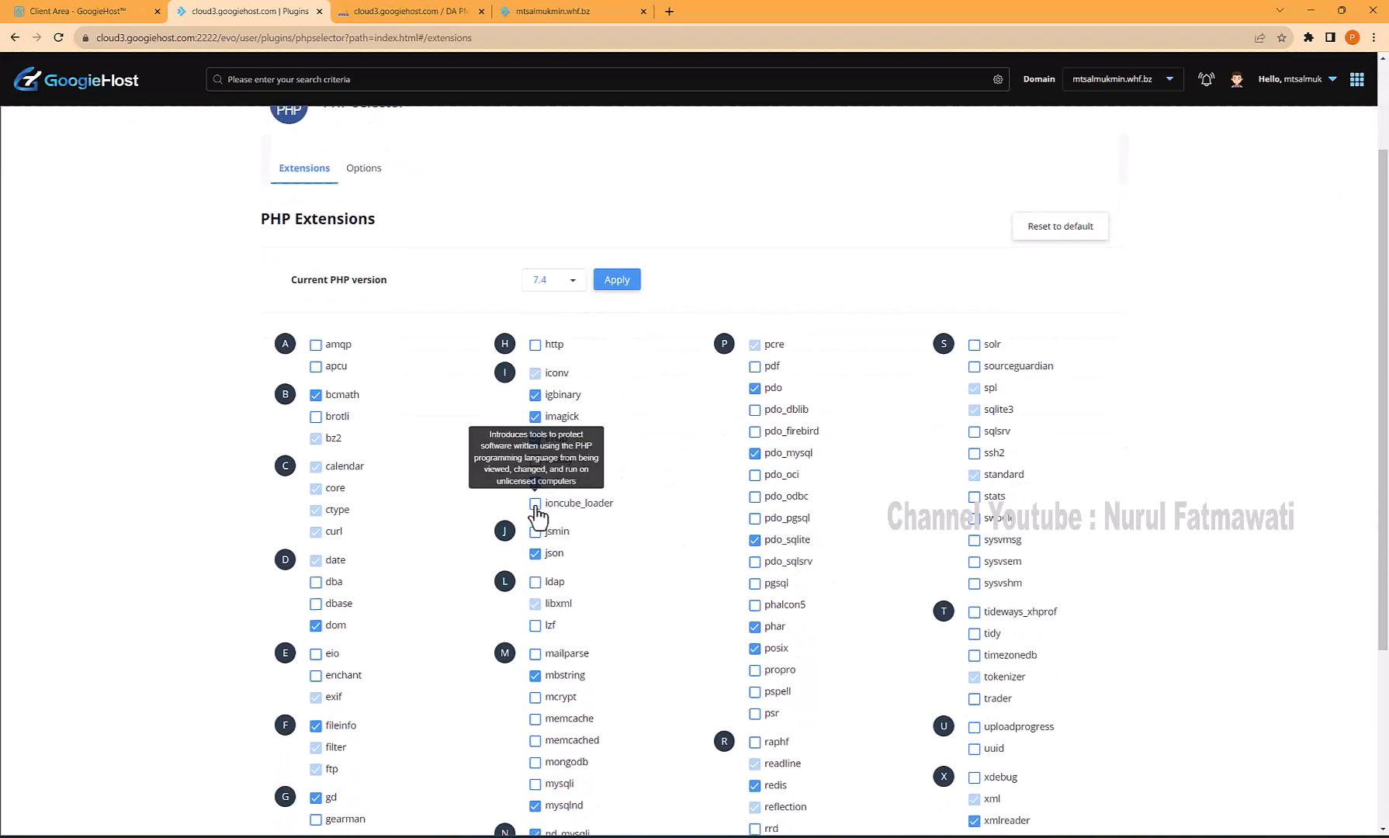
left_click(535, 503)
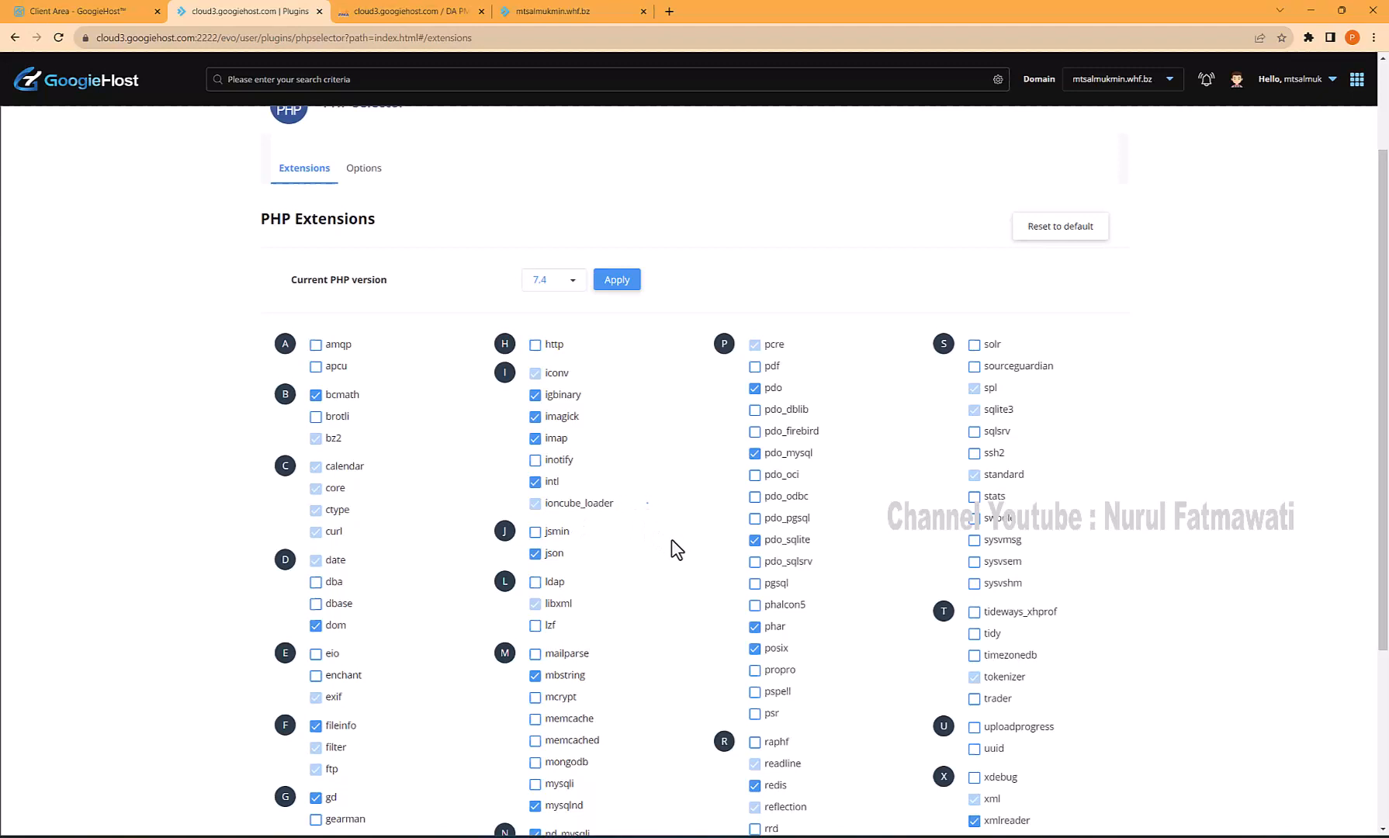
left_click(618, 281)
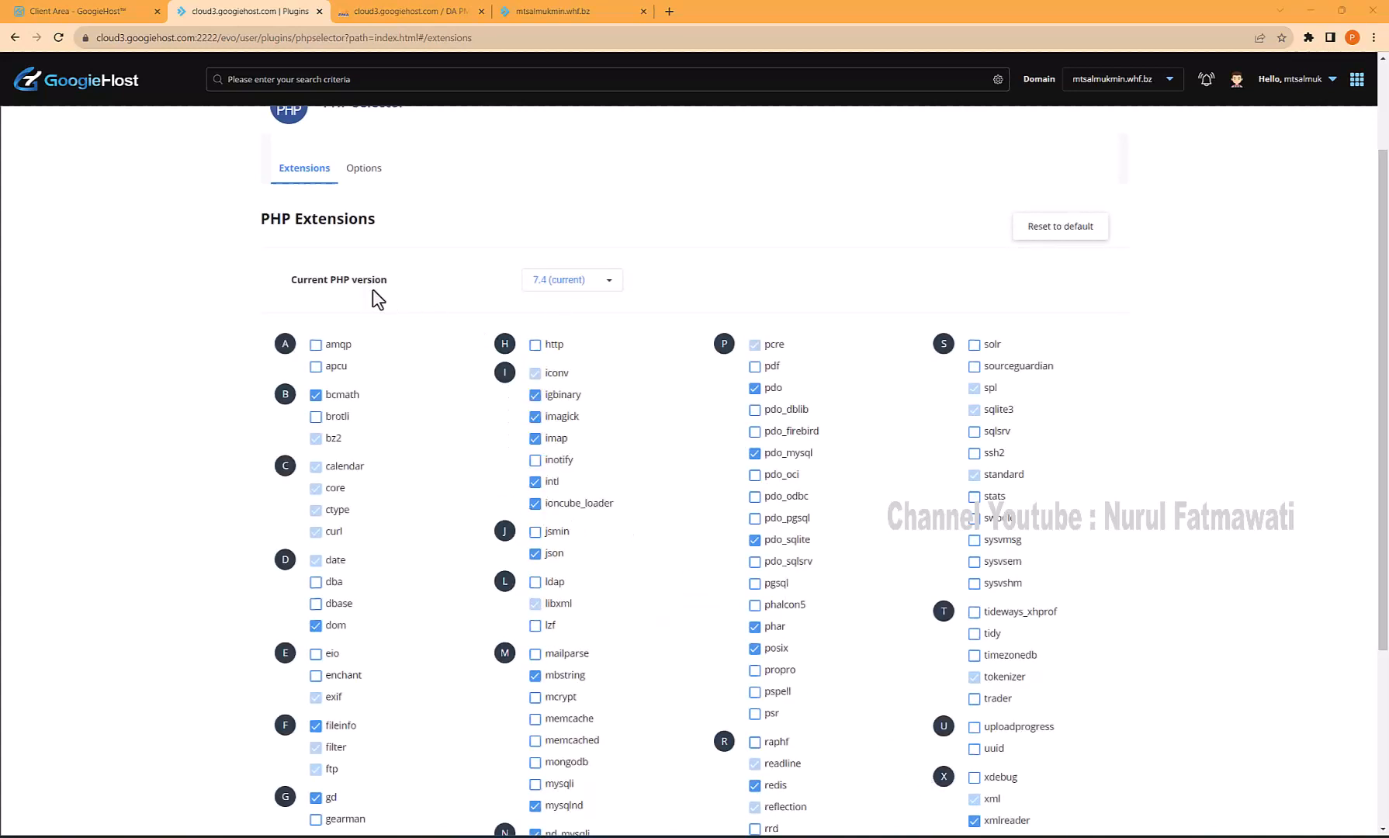
Go back to the dashboard, open the File Manager and open the public_html folder of mtsalmukmin.whf.bz
scroll(369, 271, "up", 2)
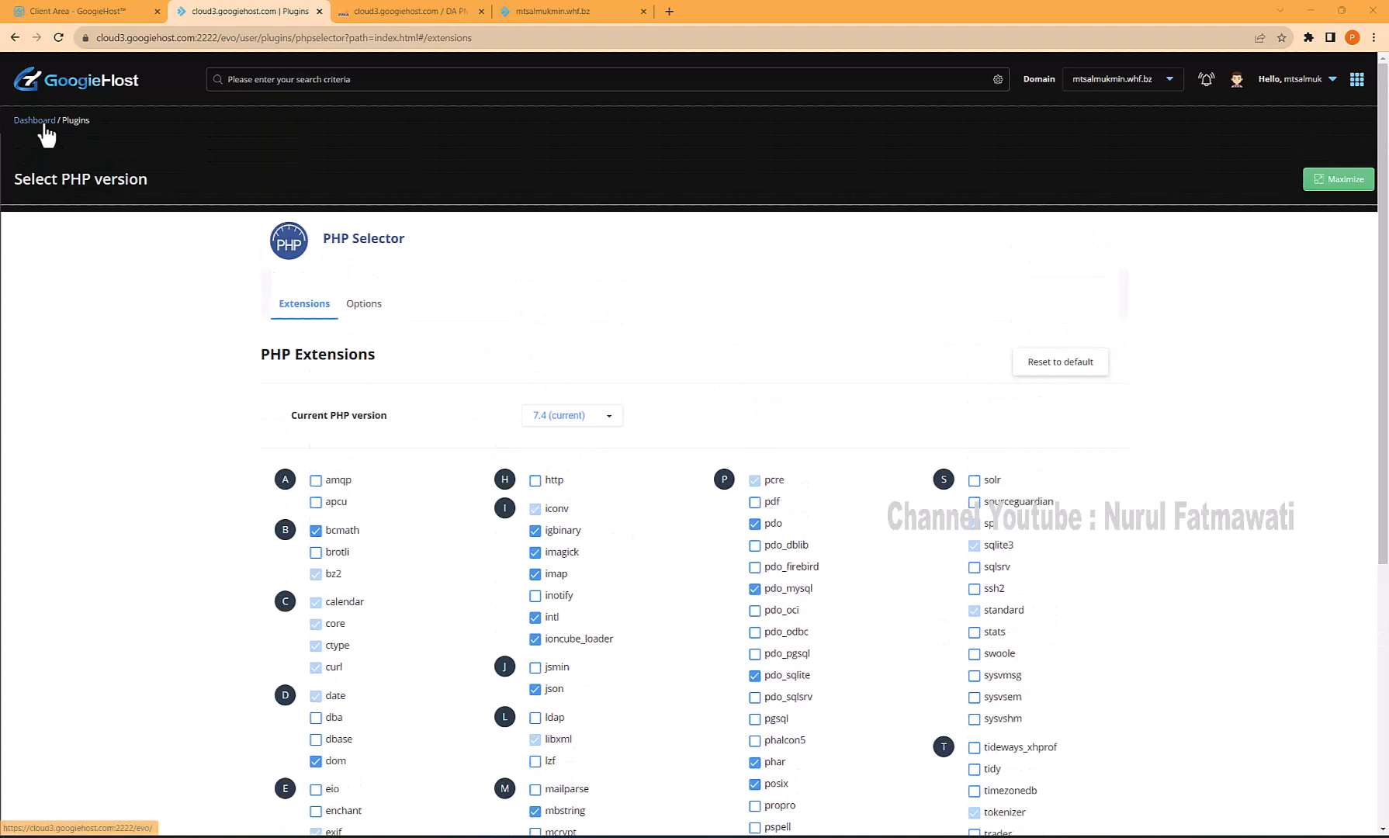
left_click(36, 121)
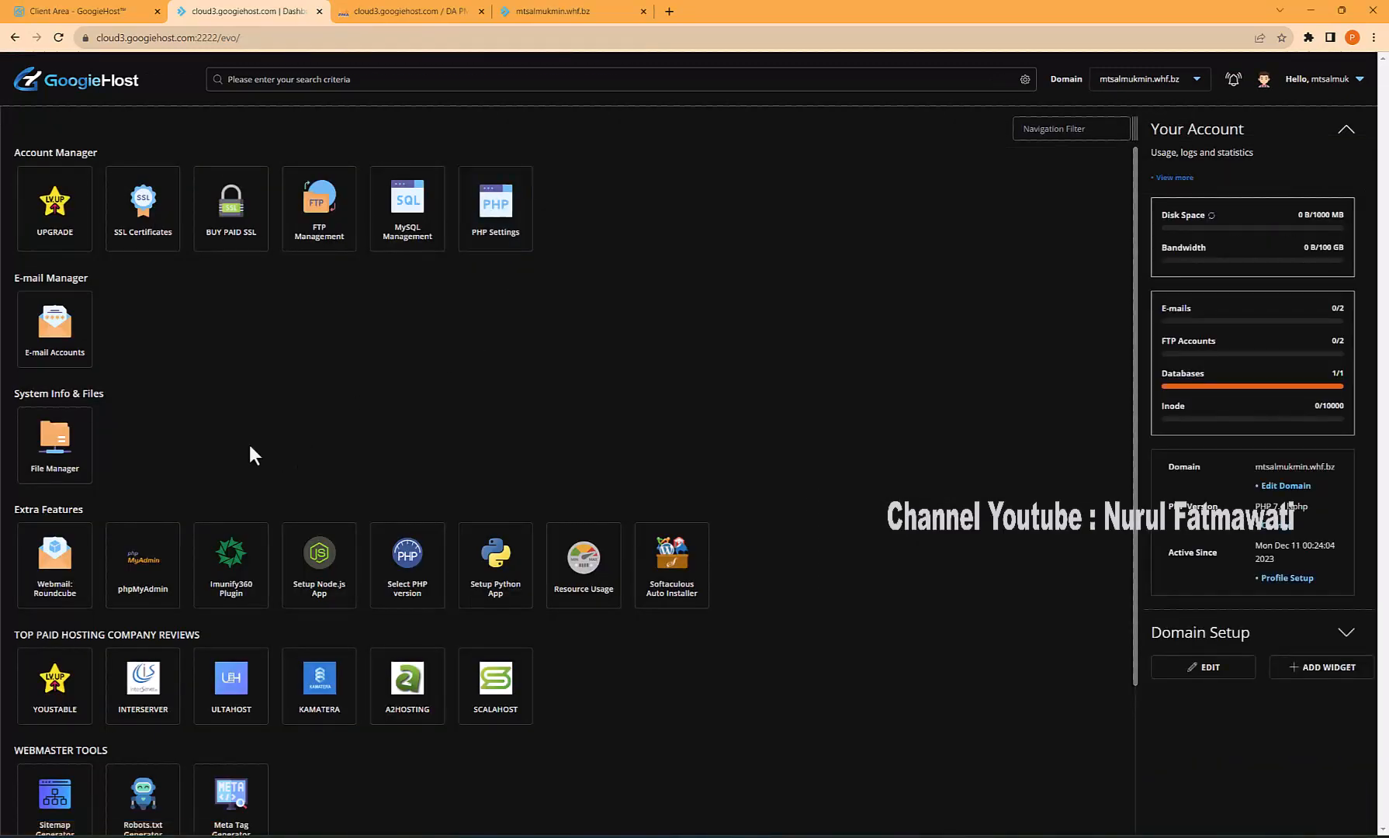
left_click(58, 456)
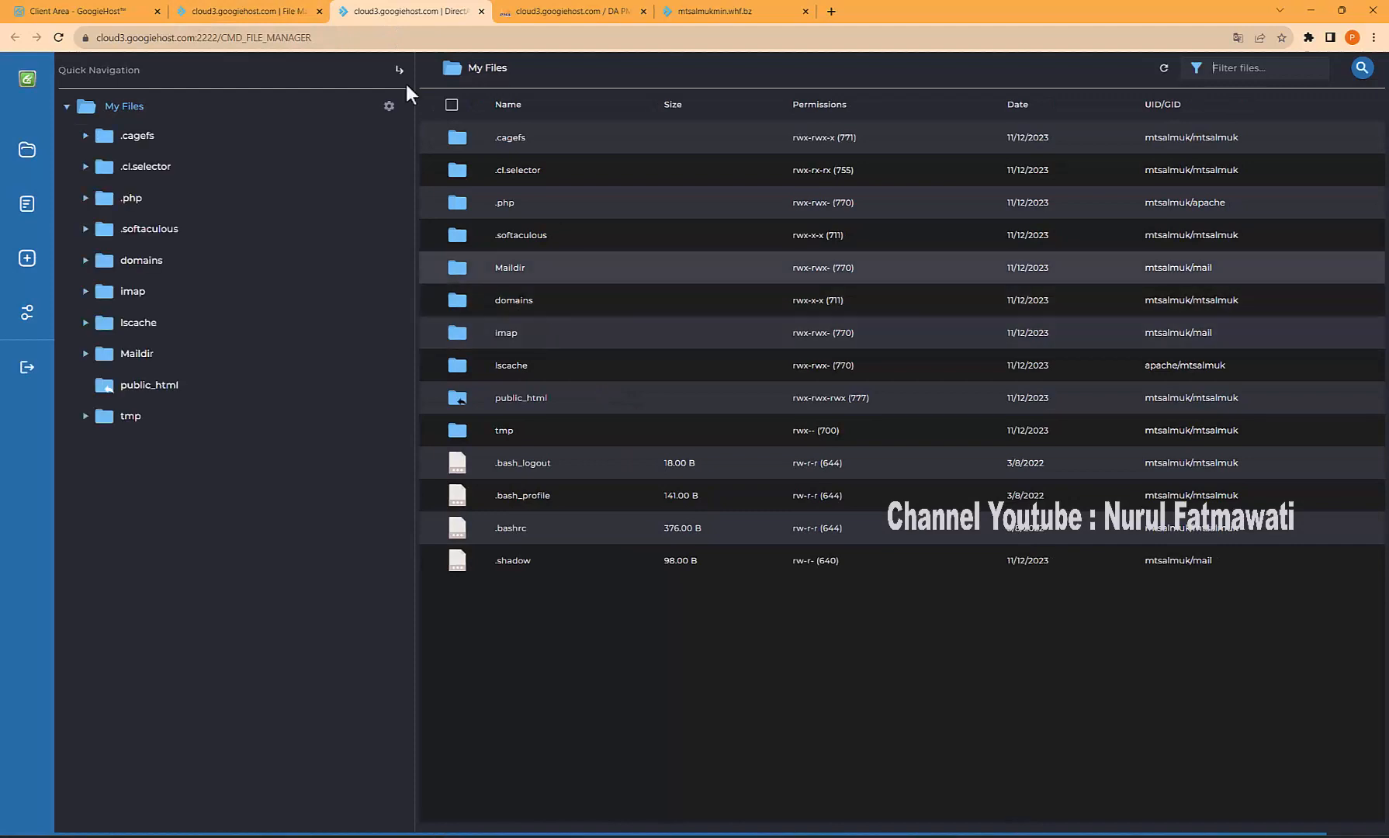
left_click(243, 6)
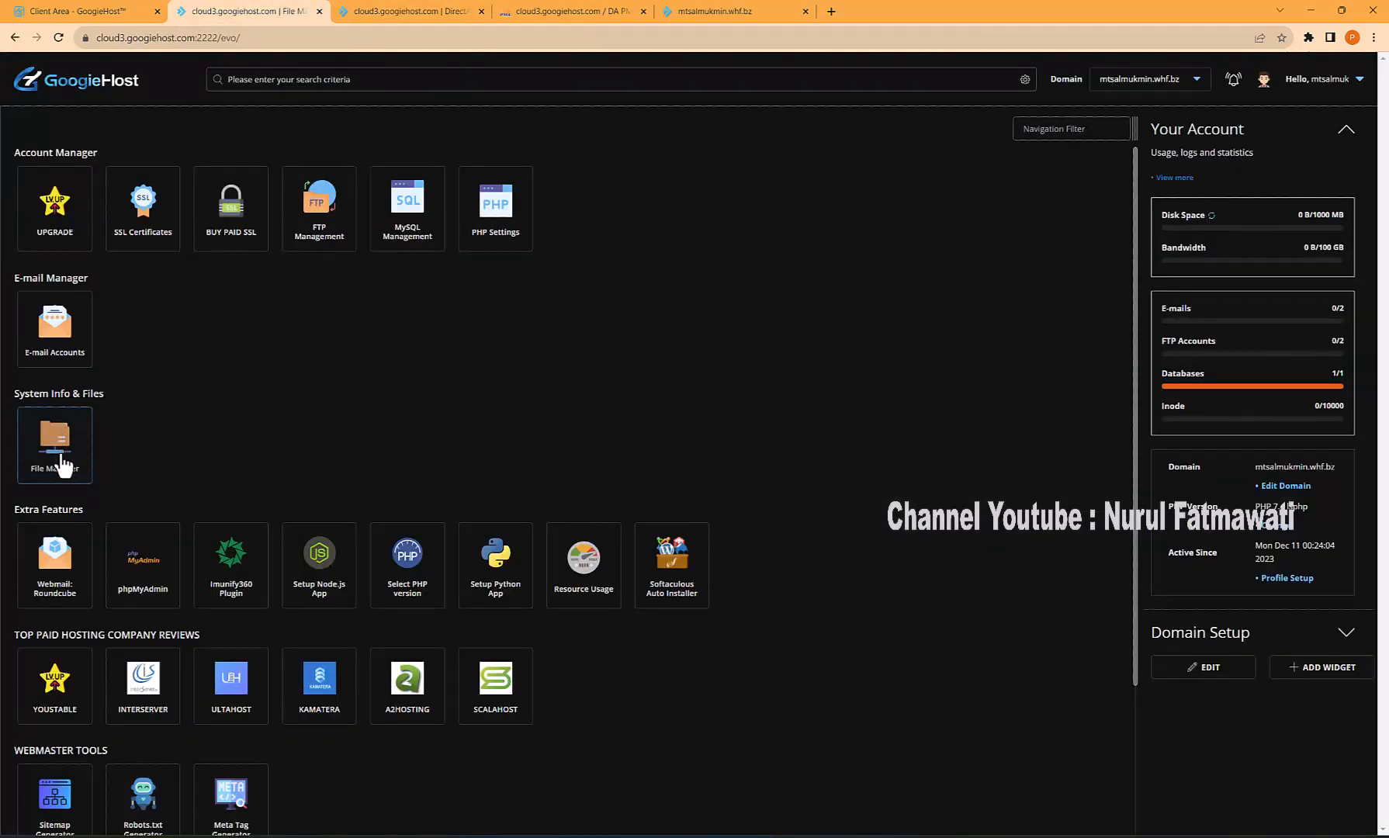
left_click(374, 11)
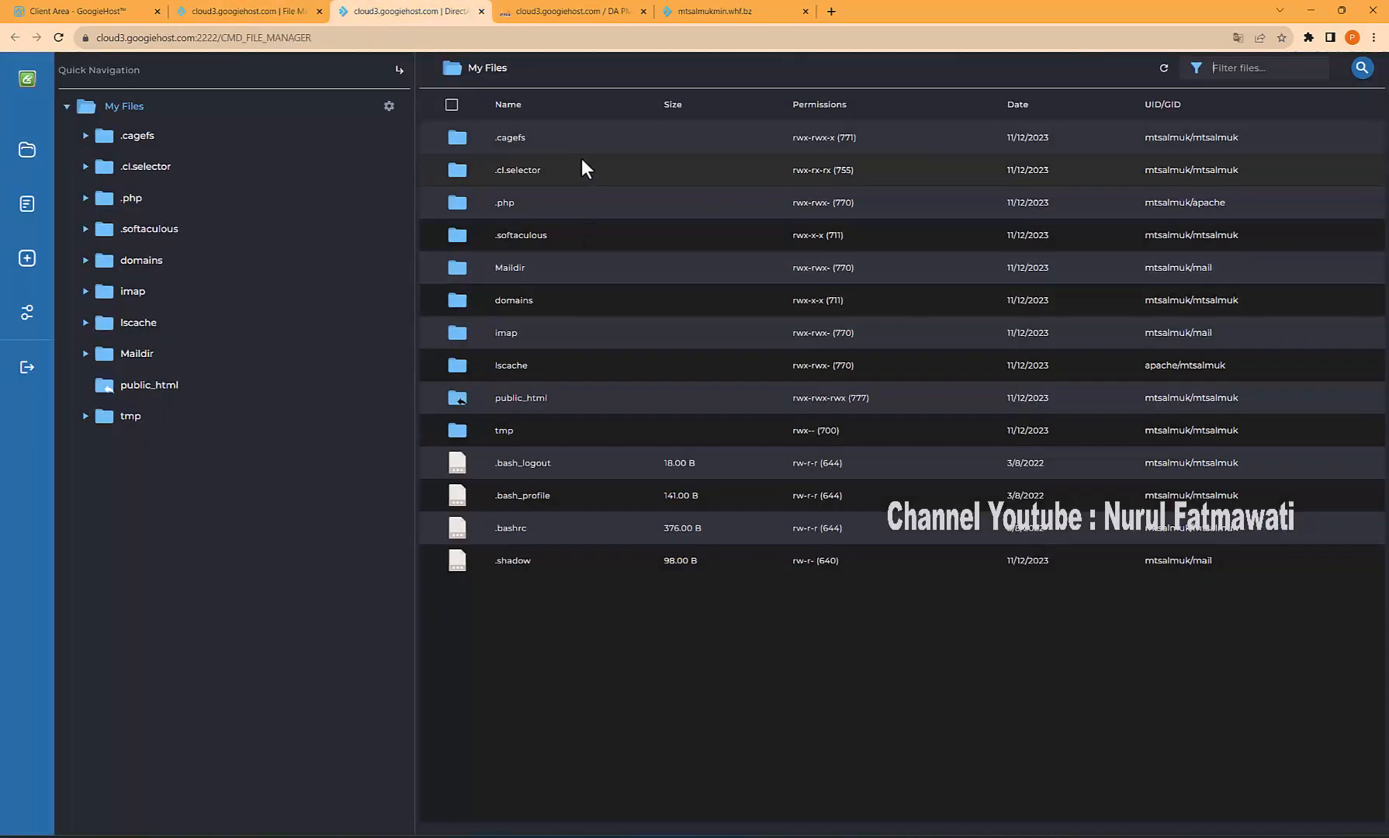
left_click(154, 390)
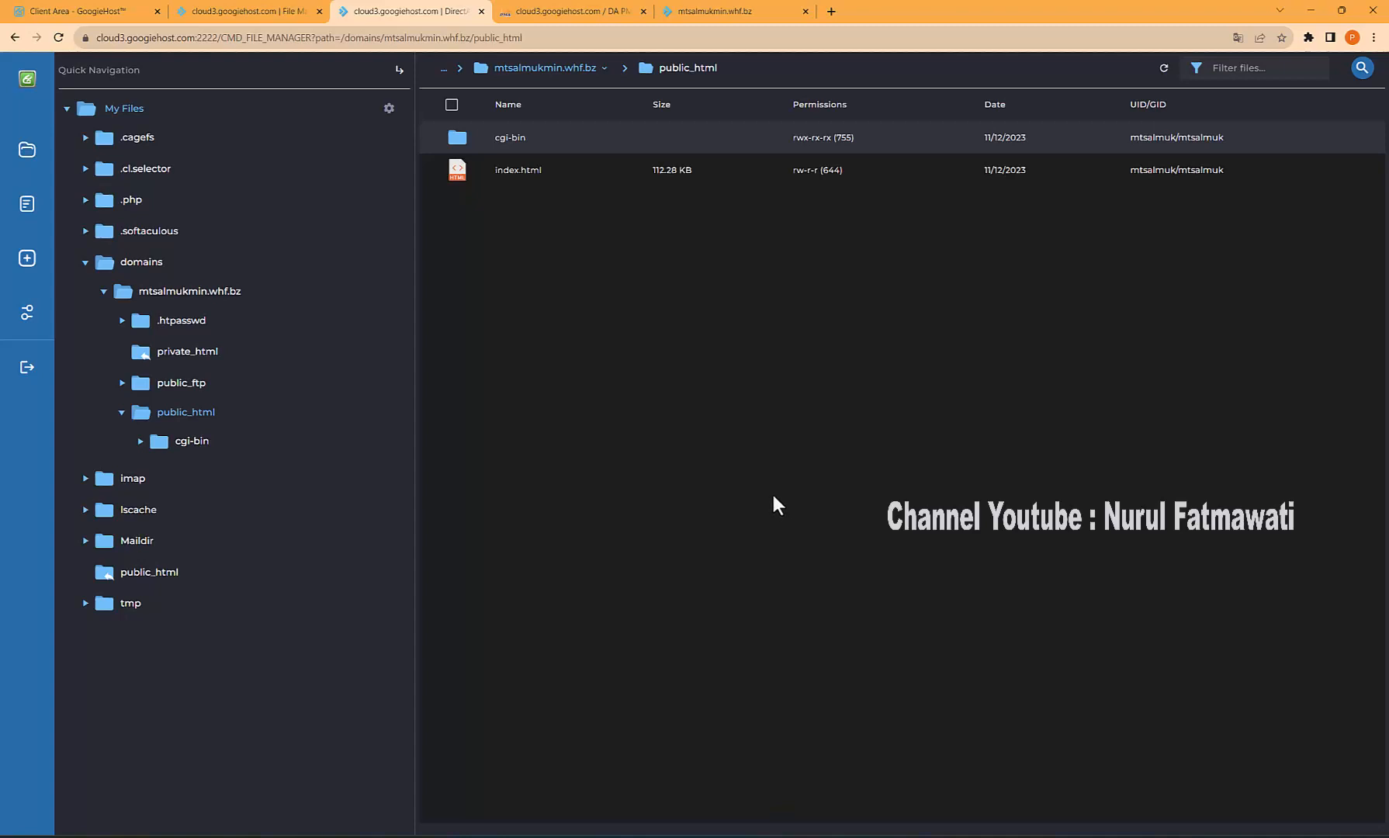
Switch to File Explorer, go to the parent folder of rdm_madrasah and extract RDMhosting.zip with WinRAR into an RDMhosting folder
mouse_move(666, 836)
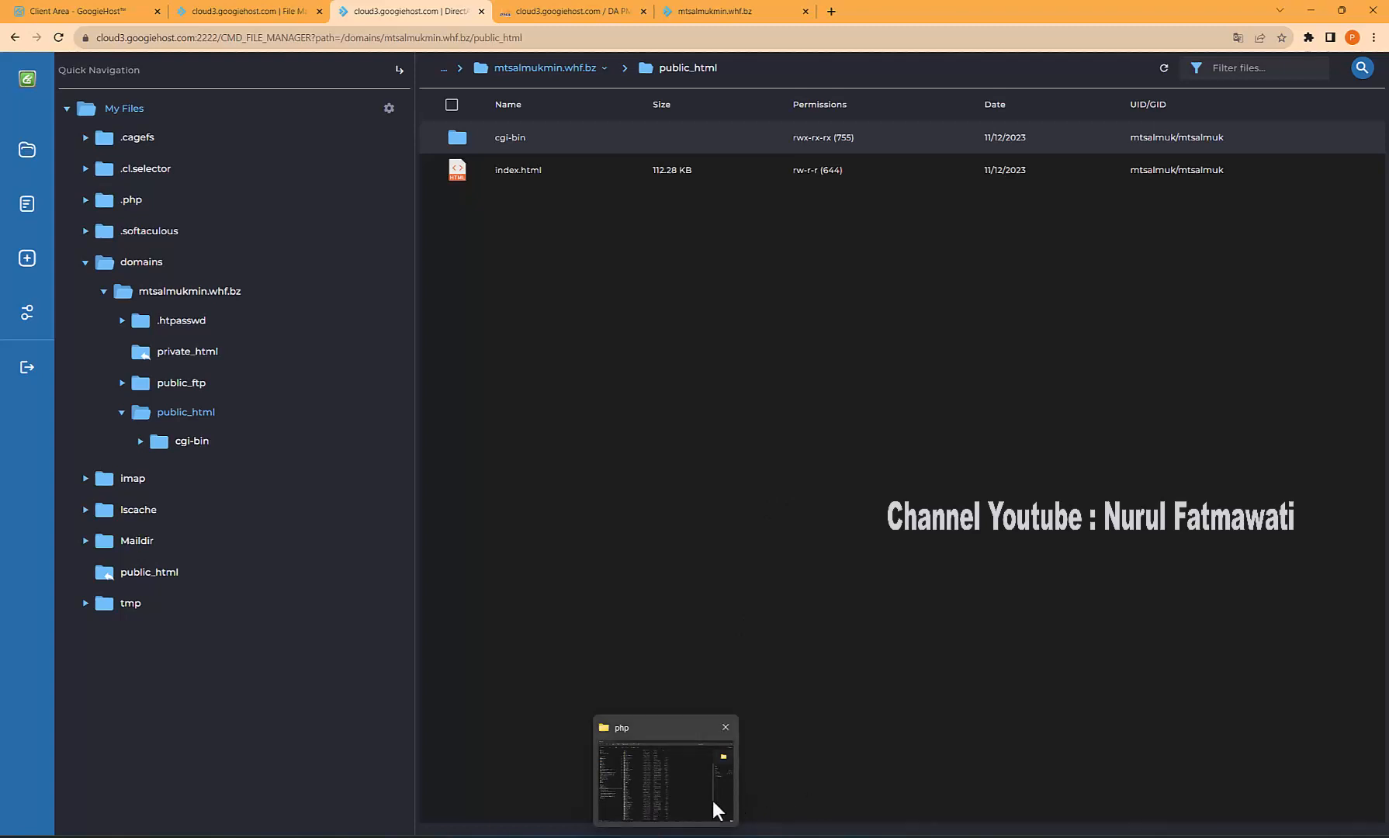
left_click(623, 796)
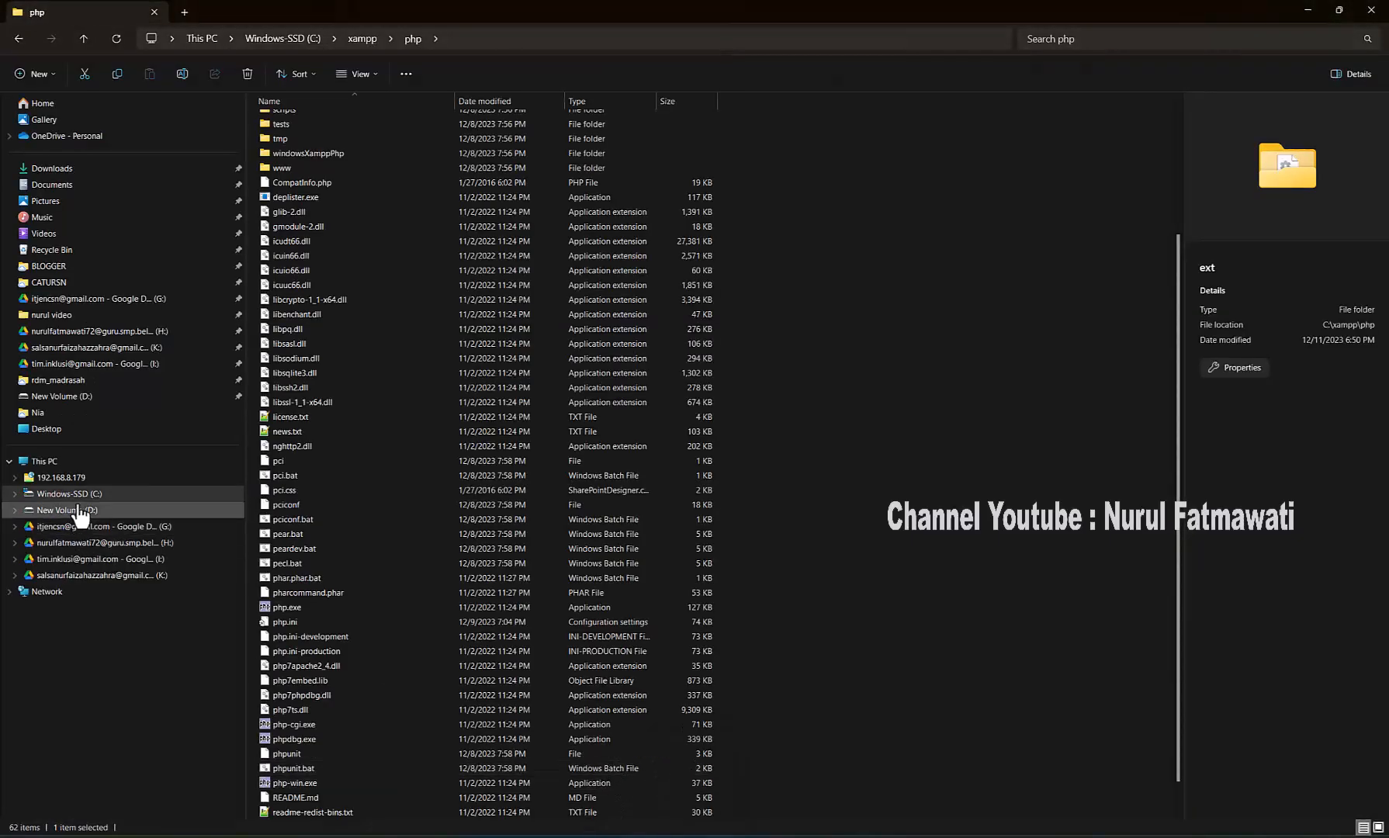
left_click(52, 462)
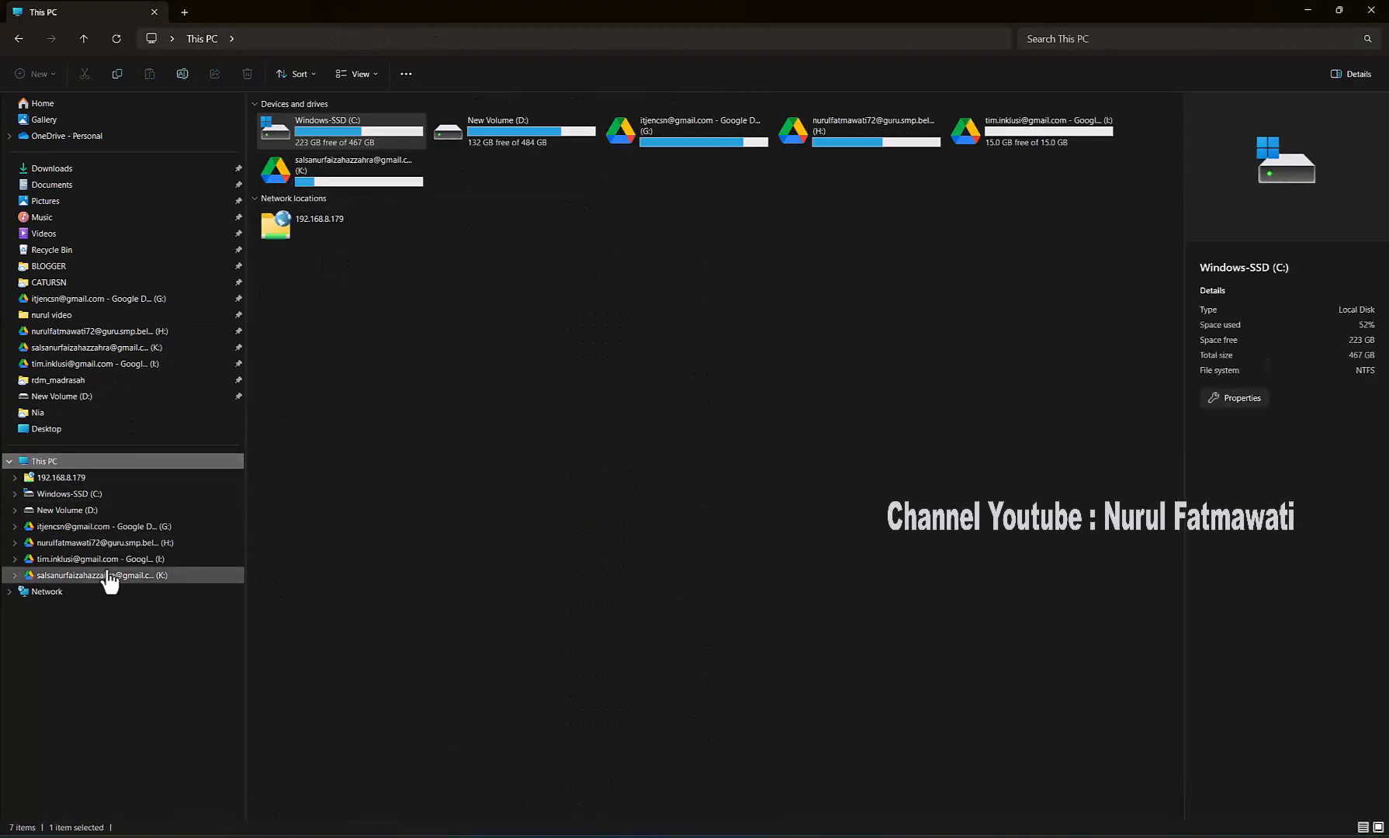
left_click(59, 380)
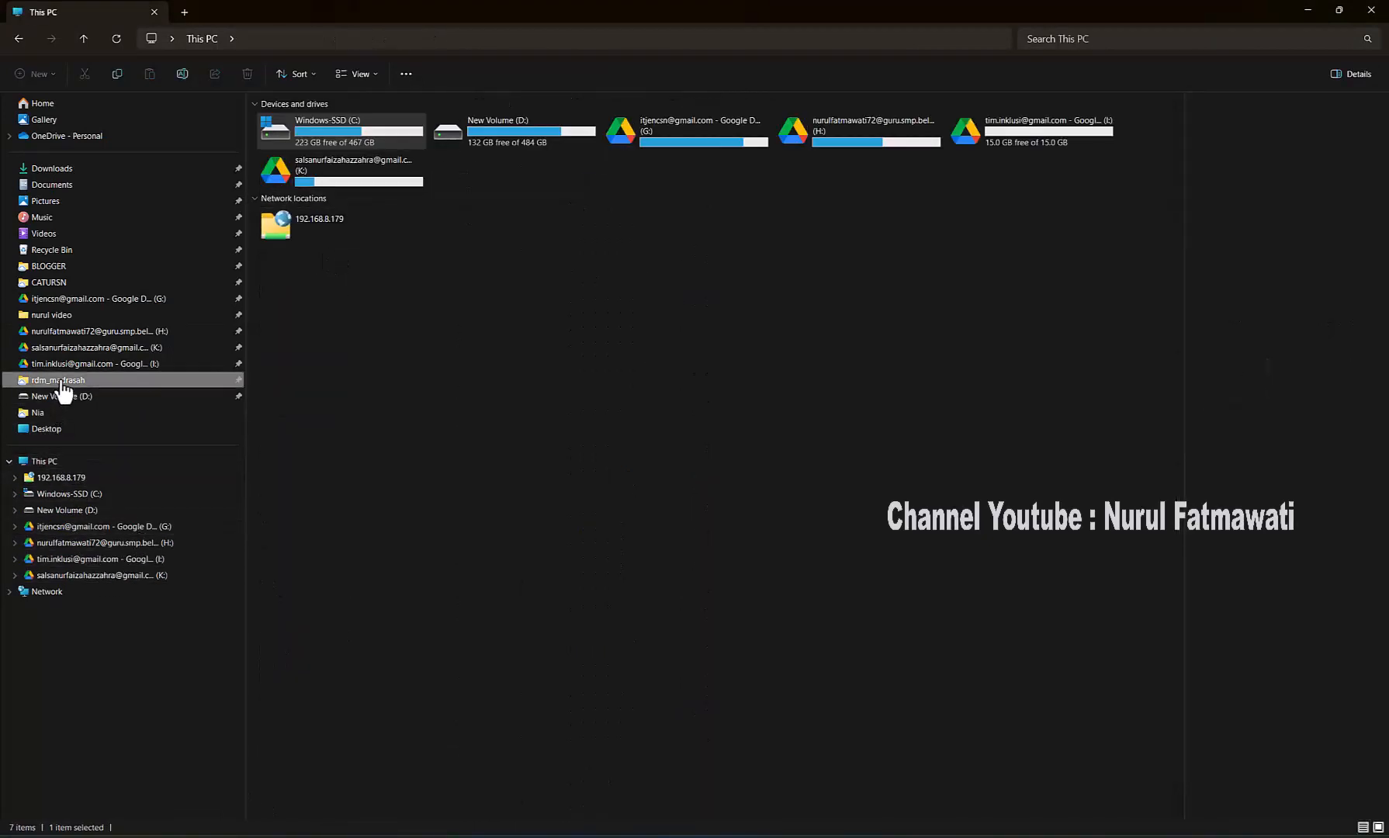
left_click(501, 40)
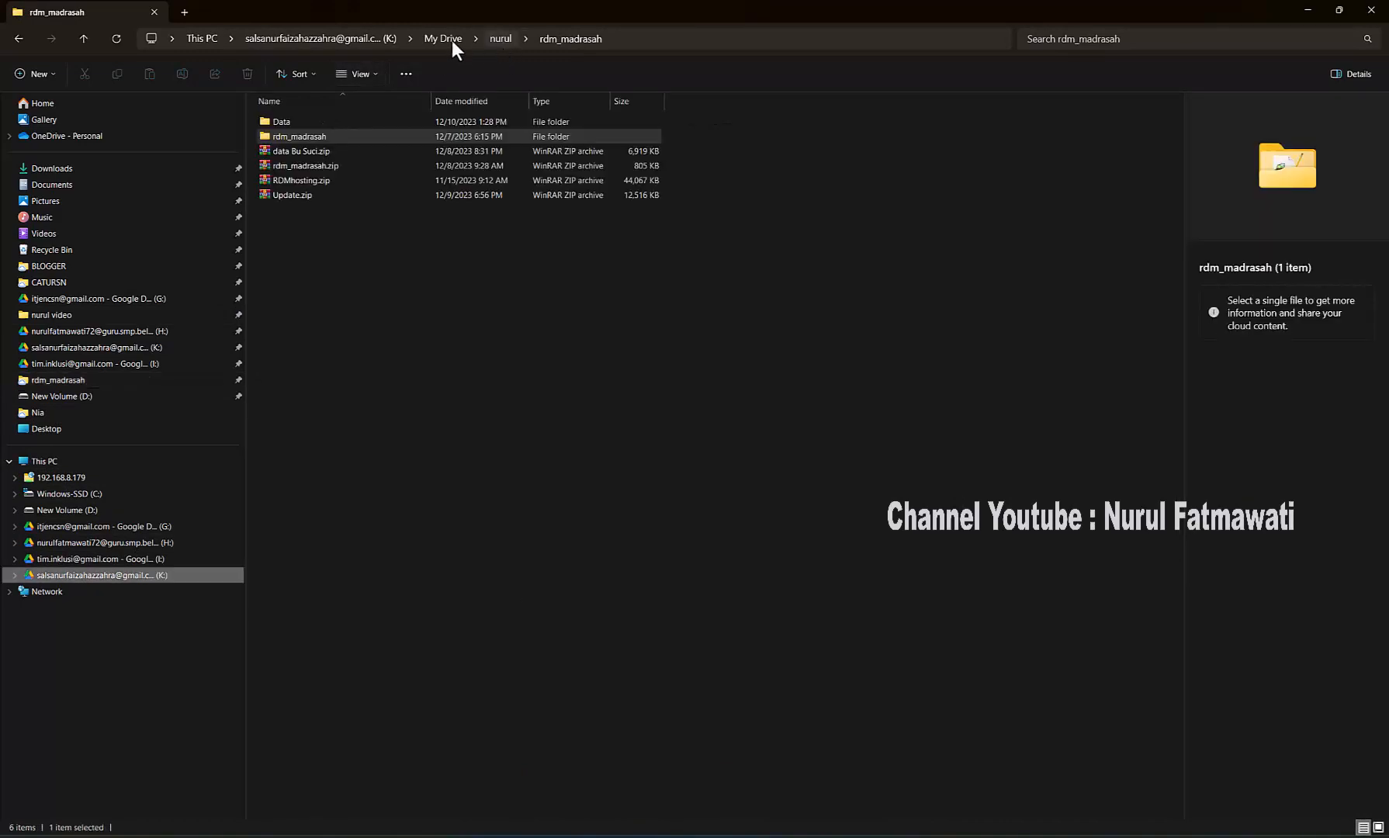
left_click(316, 180)
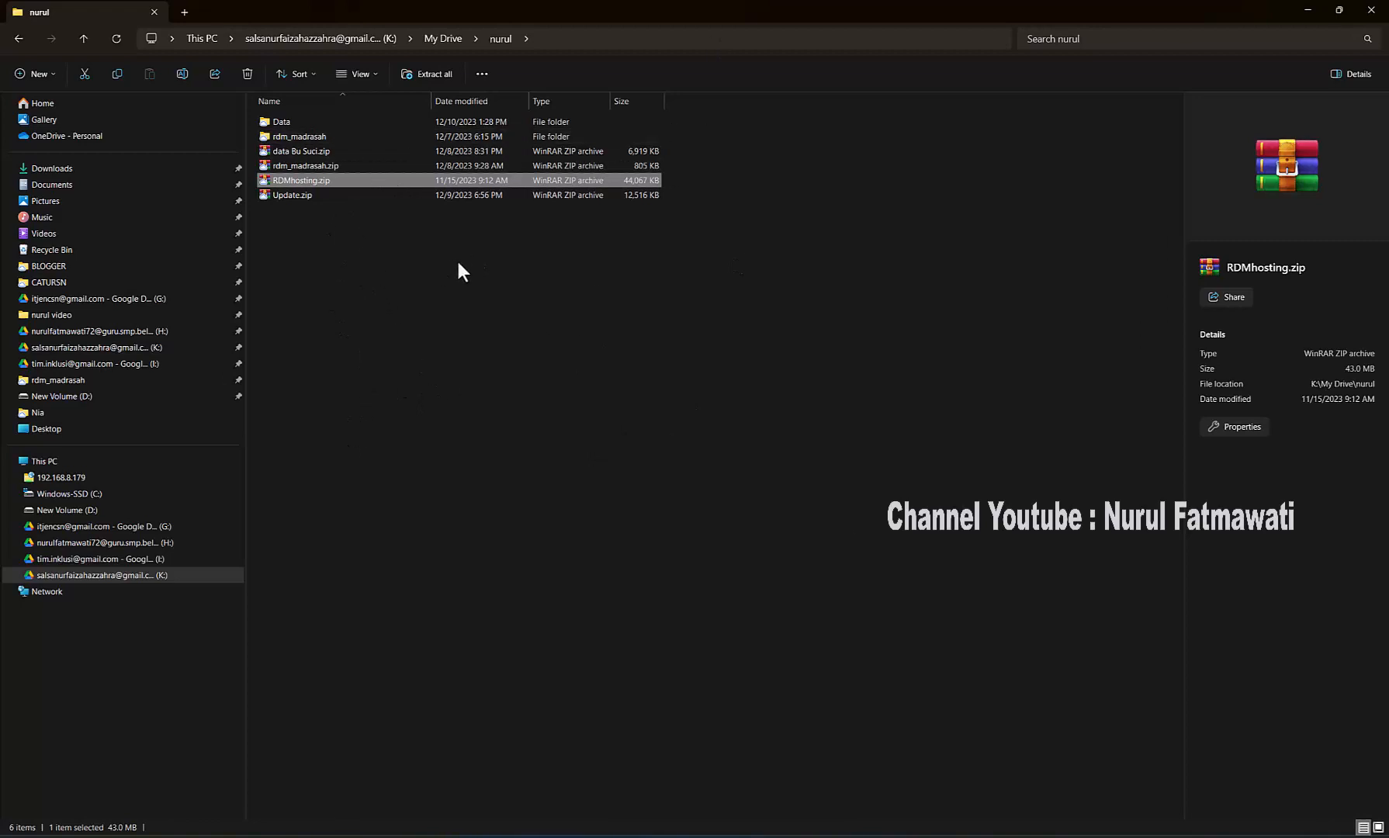
right_click(312, 176)
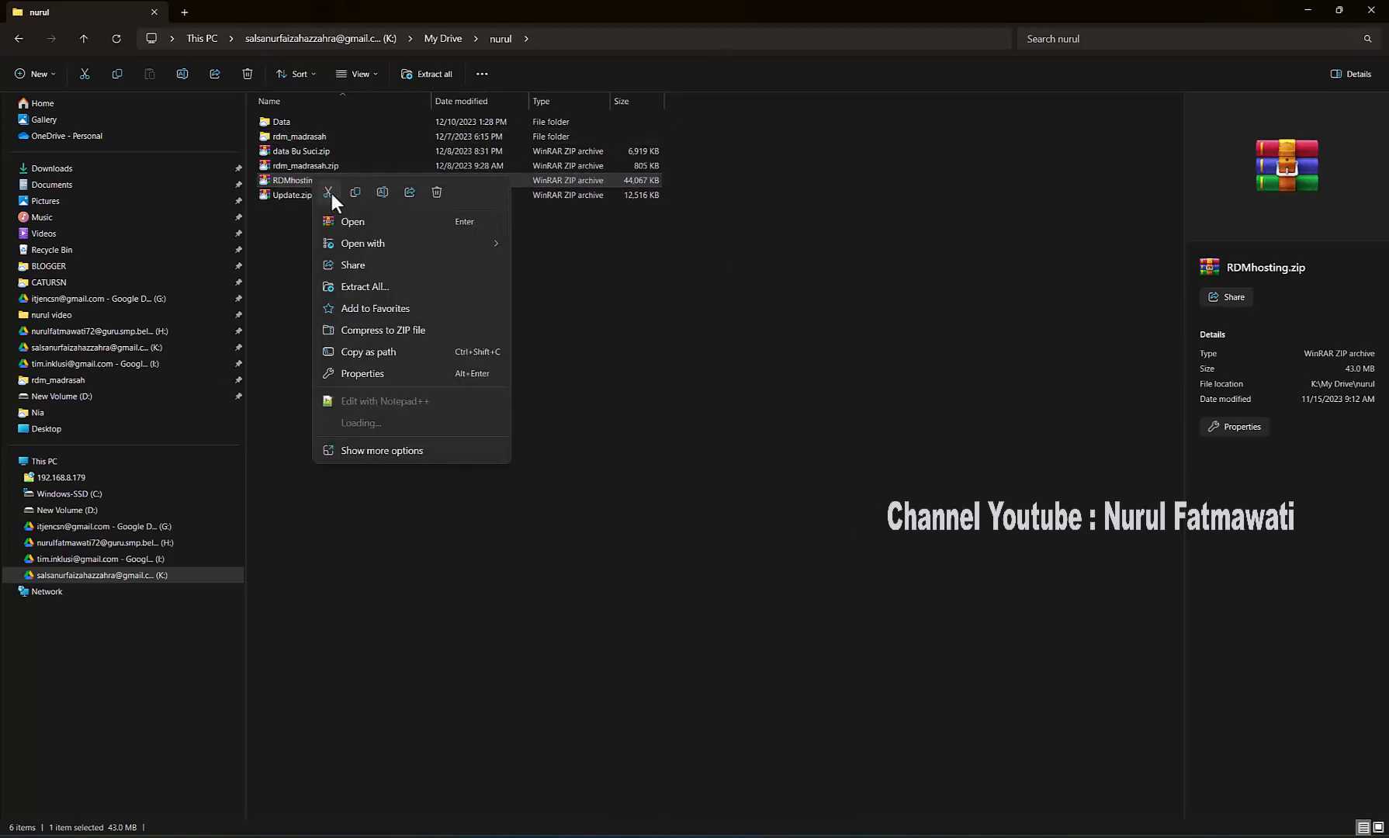
mouse_move(496, 425)
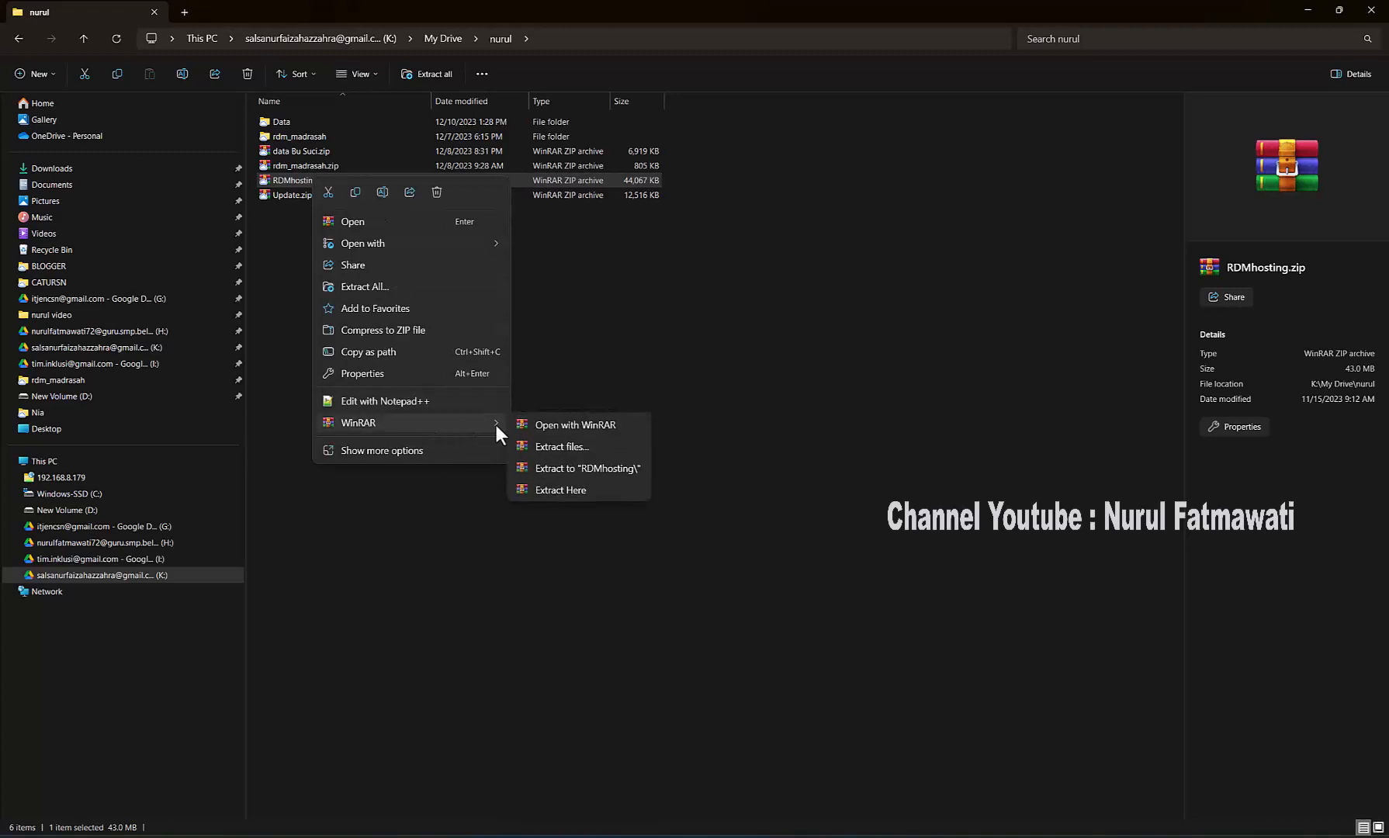
left_click(578, 469)
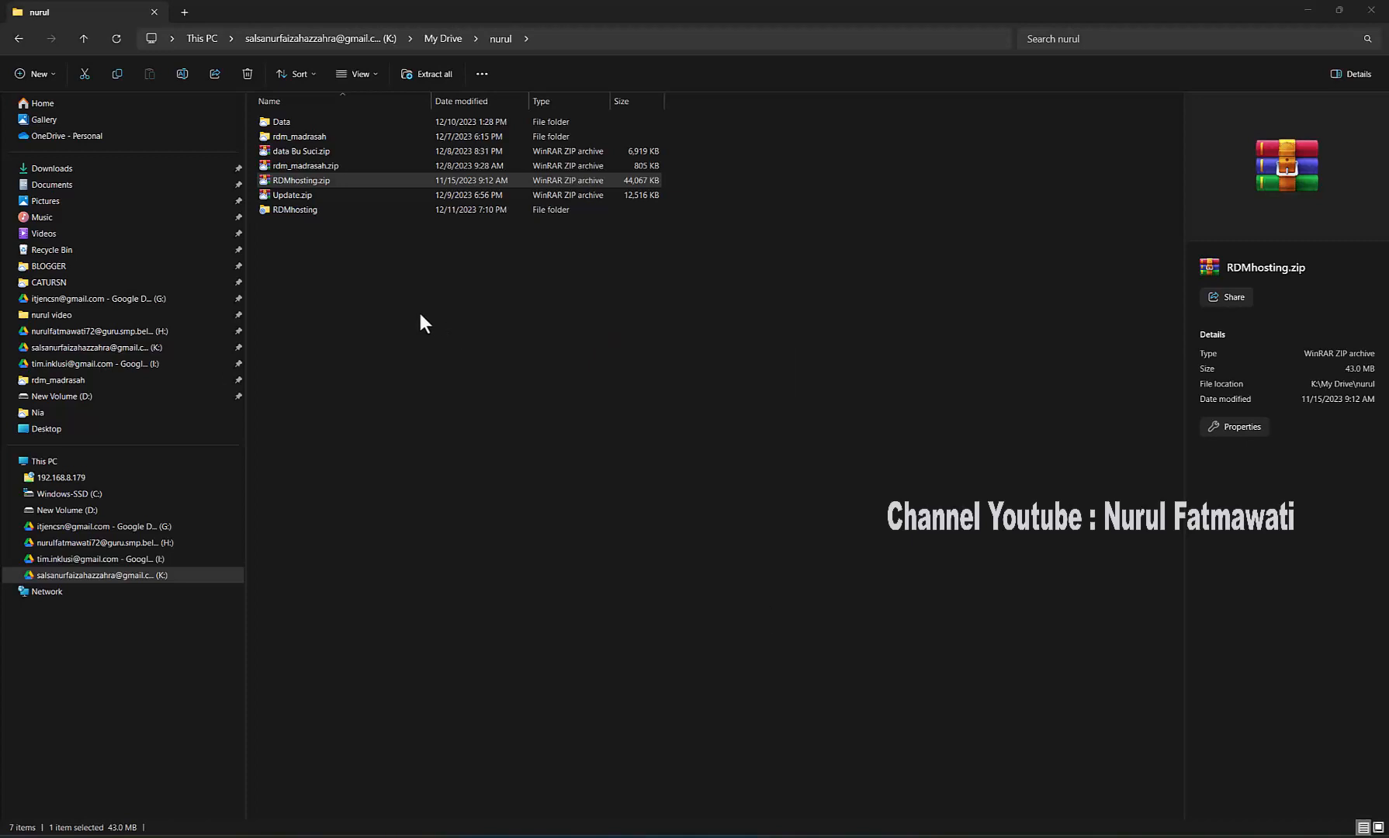
Move the extracted RDMhosting folder from the nurul folder into C:\xampp\htdocs
left_click(300, 210)
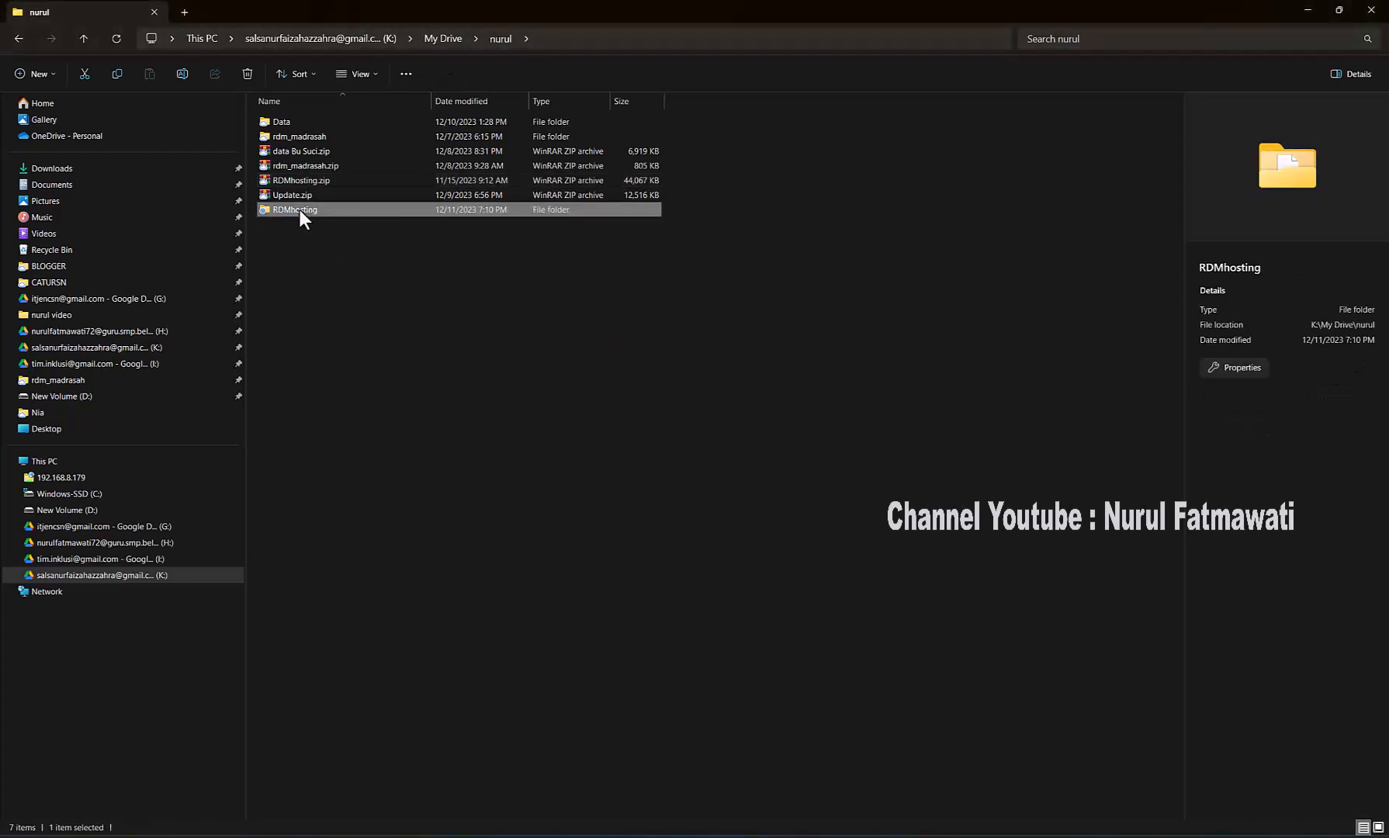
right_click(300, 209)
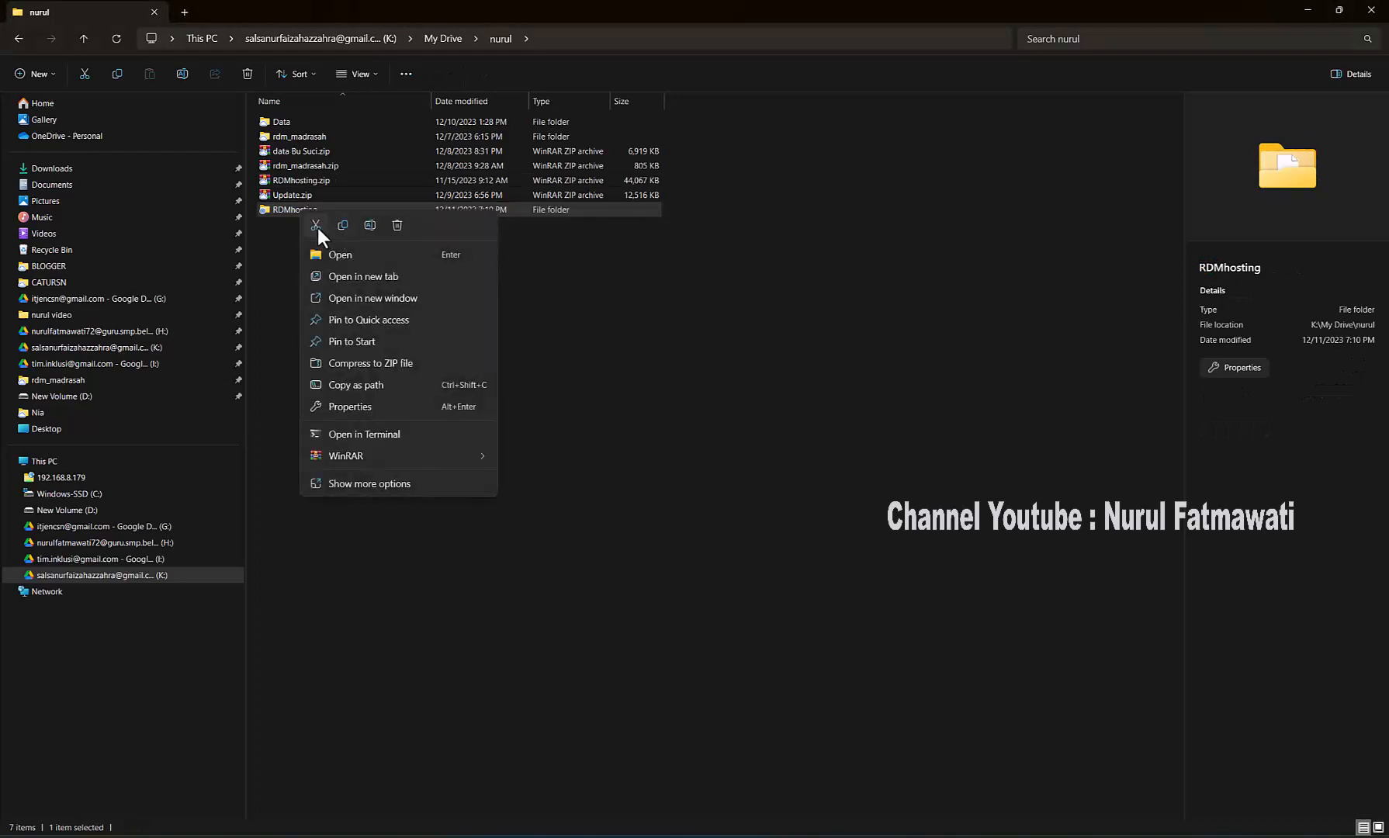
left_click(315, 225)
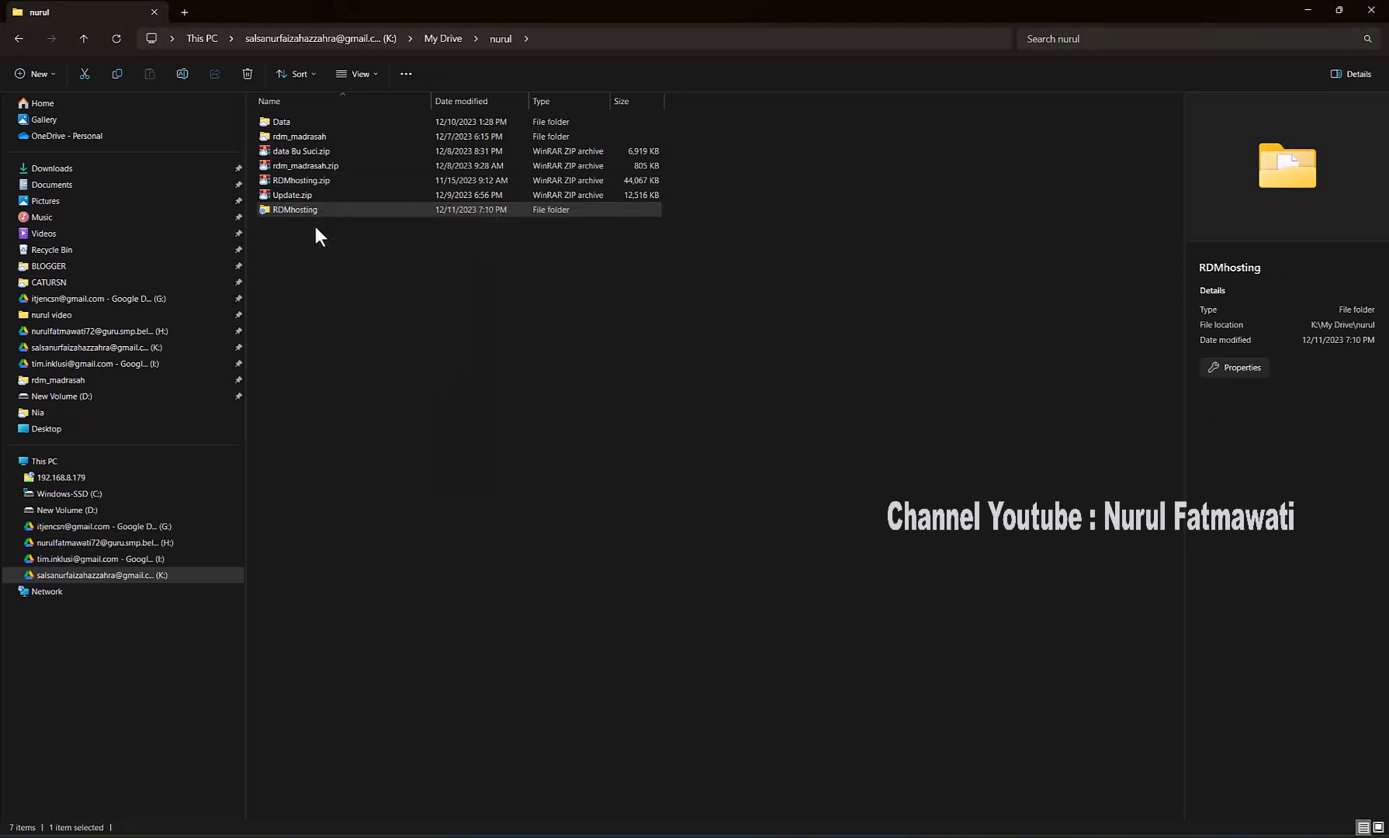
left_click(99, 498)
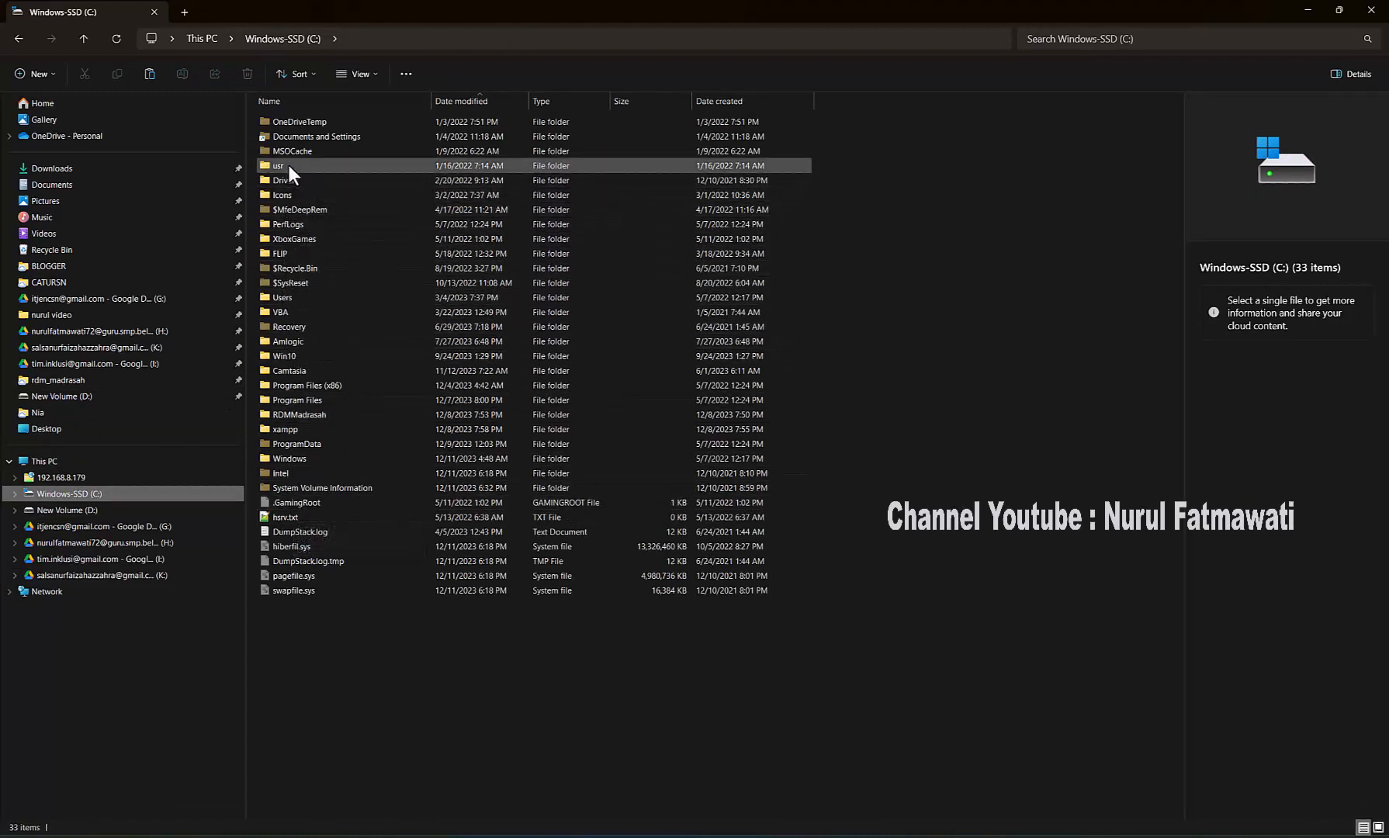
double_click(284, 433)
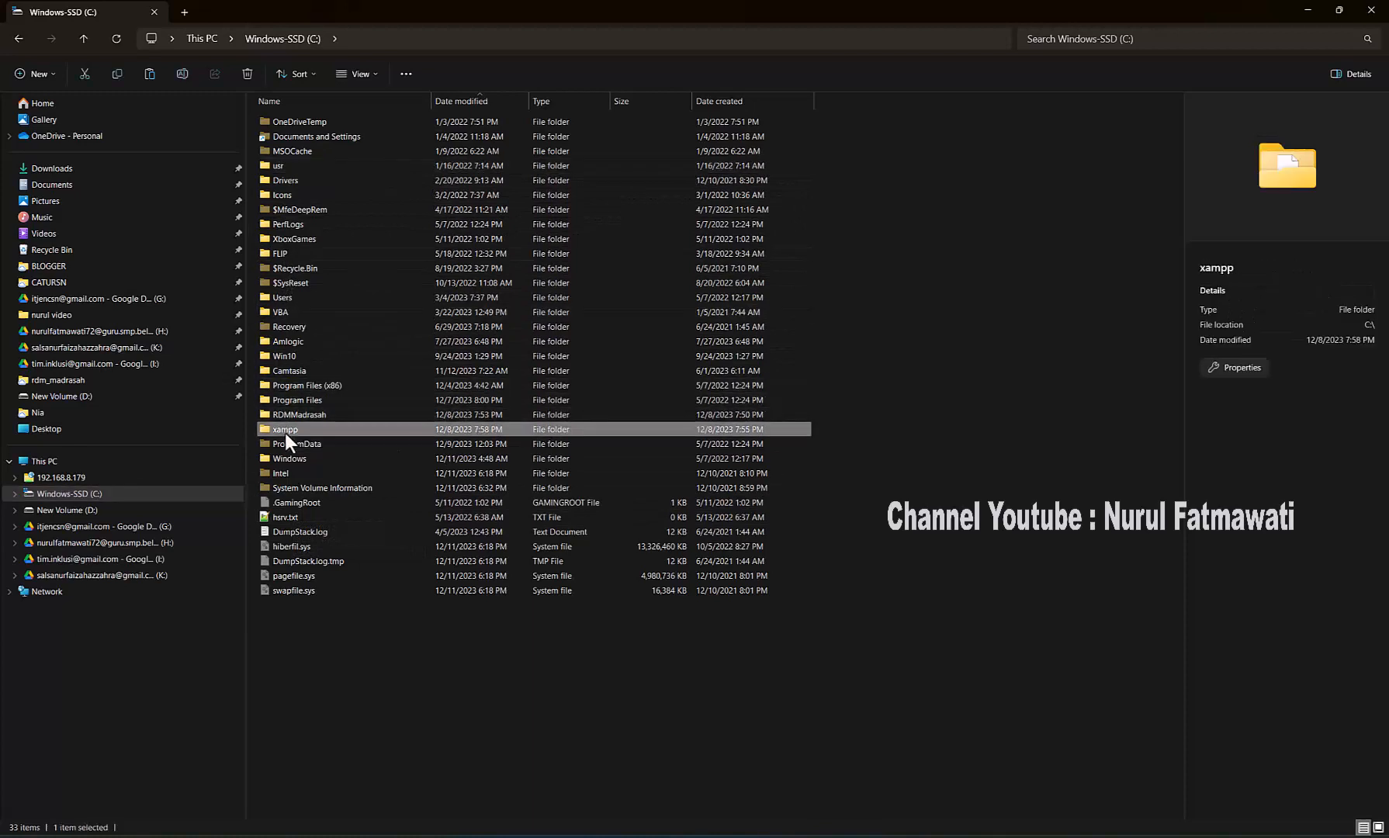
double_click(295, 195)
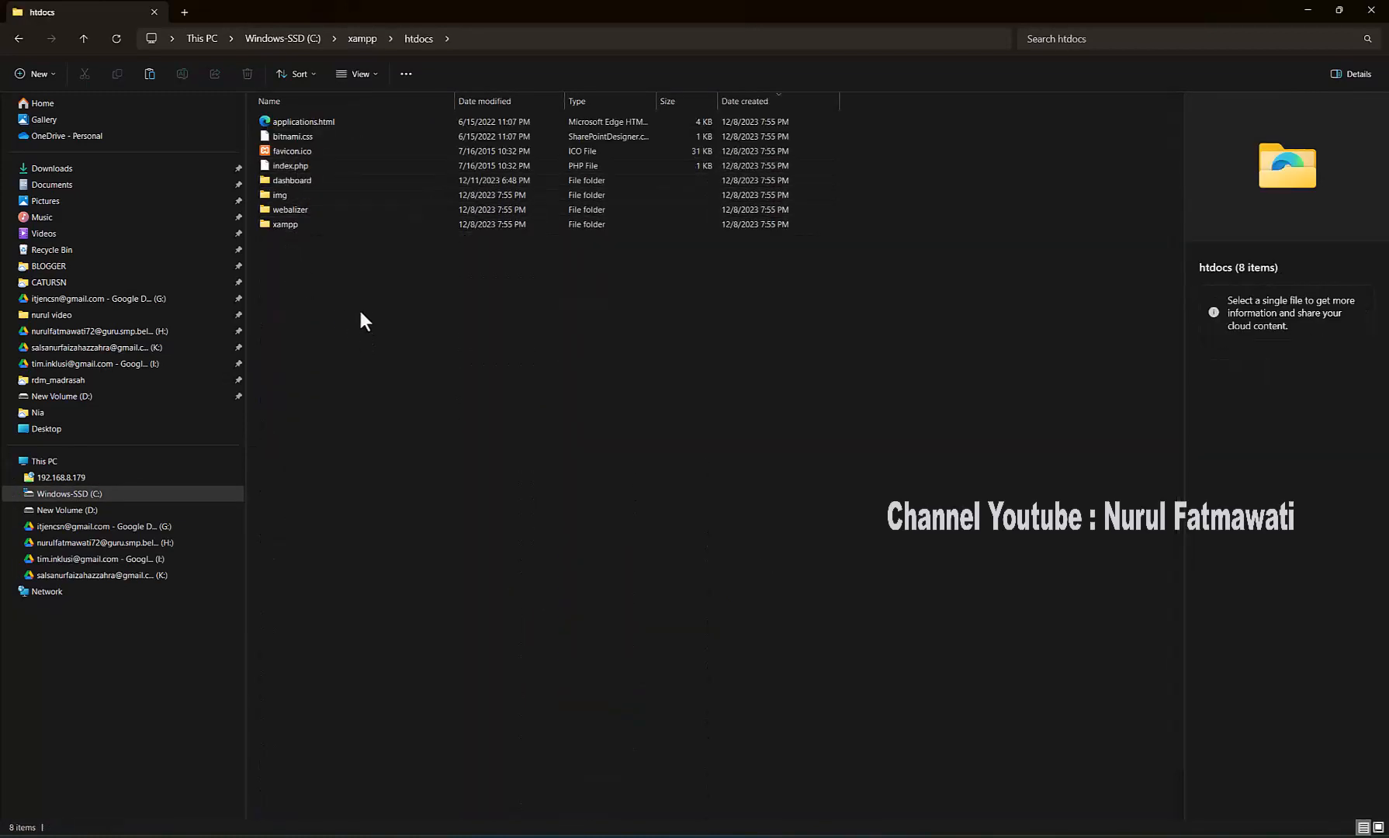
right_click(361, 311)
left_click(377, 326)
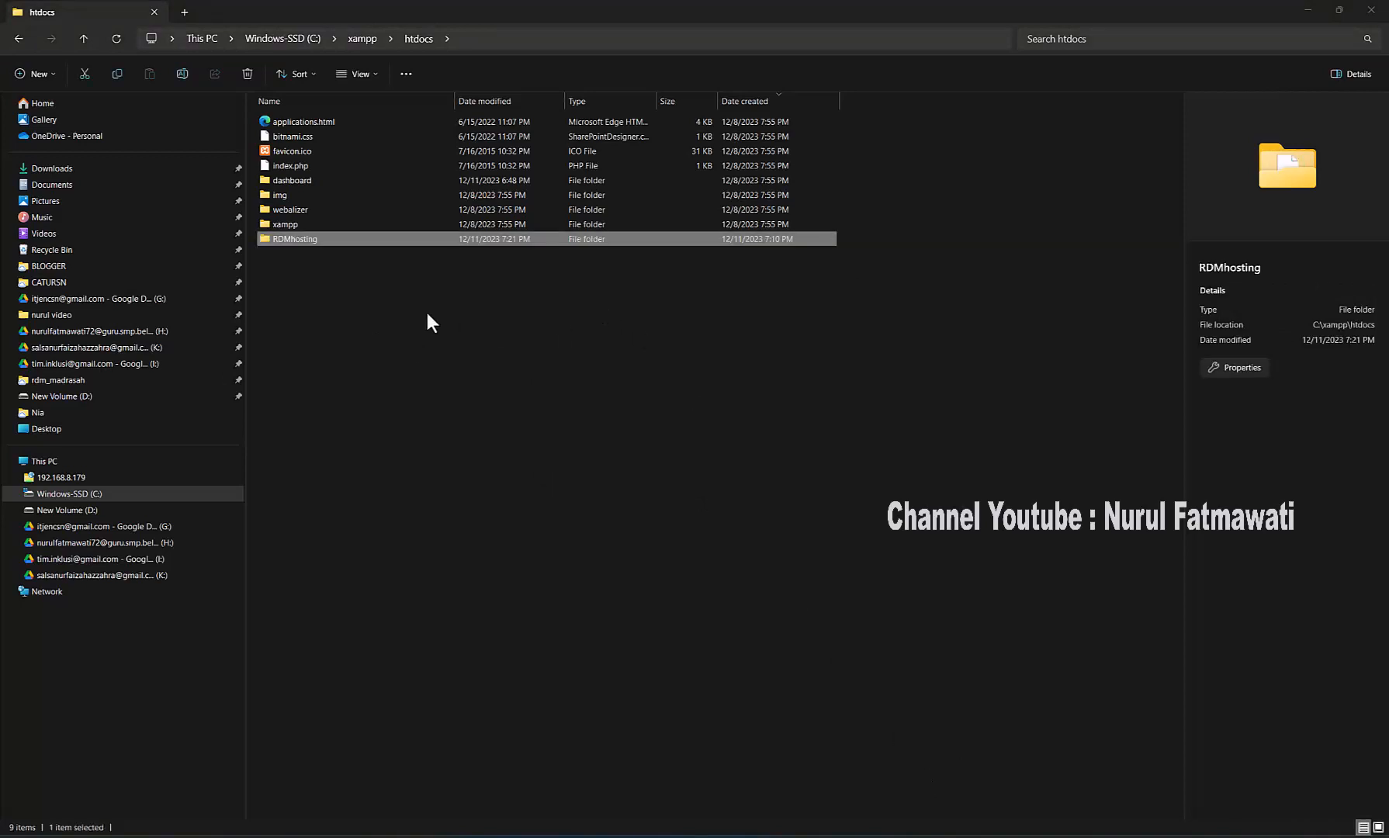
Rename the RDMhosting folder in htdocs as rdm
right_click(305, 241)
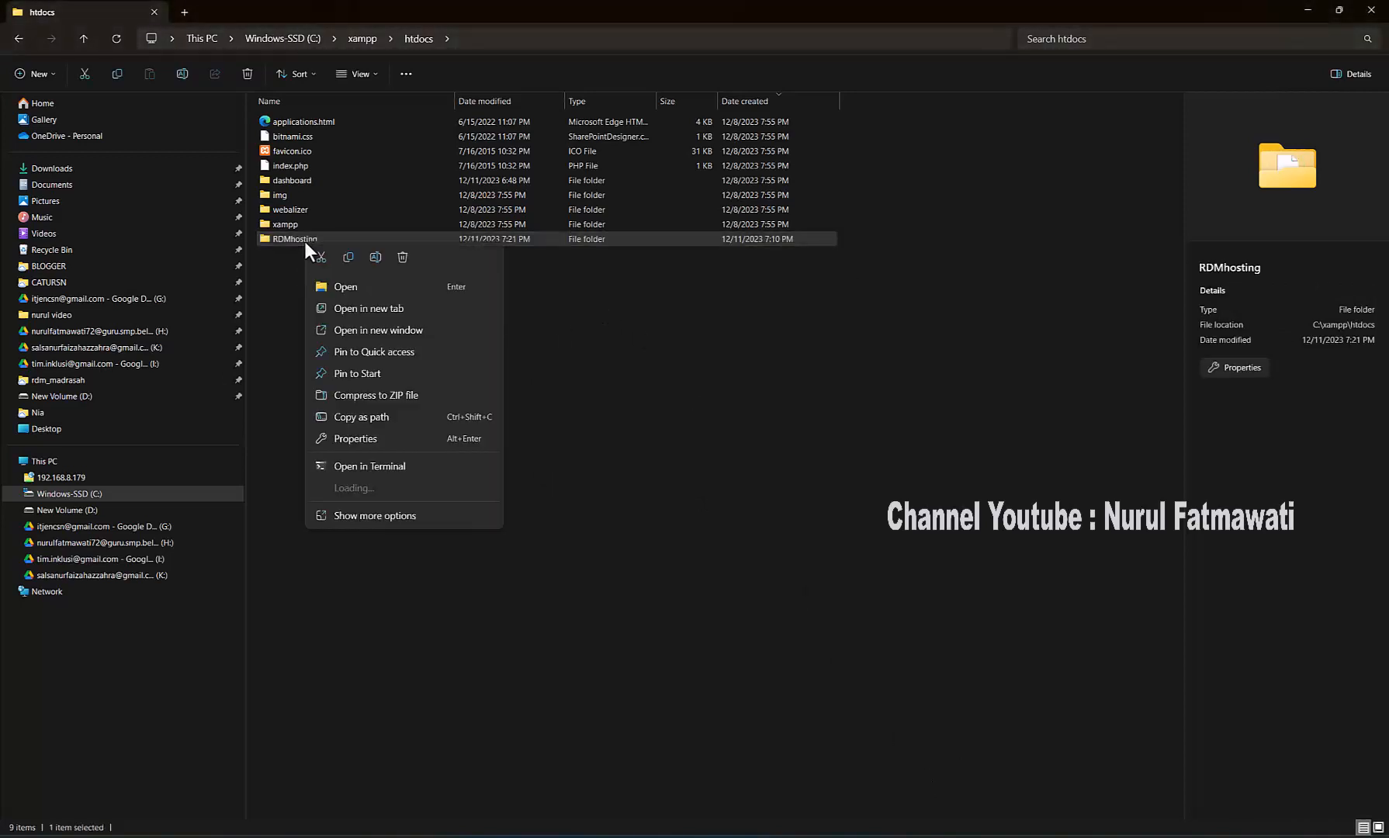
left_click(374, 257)
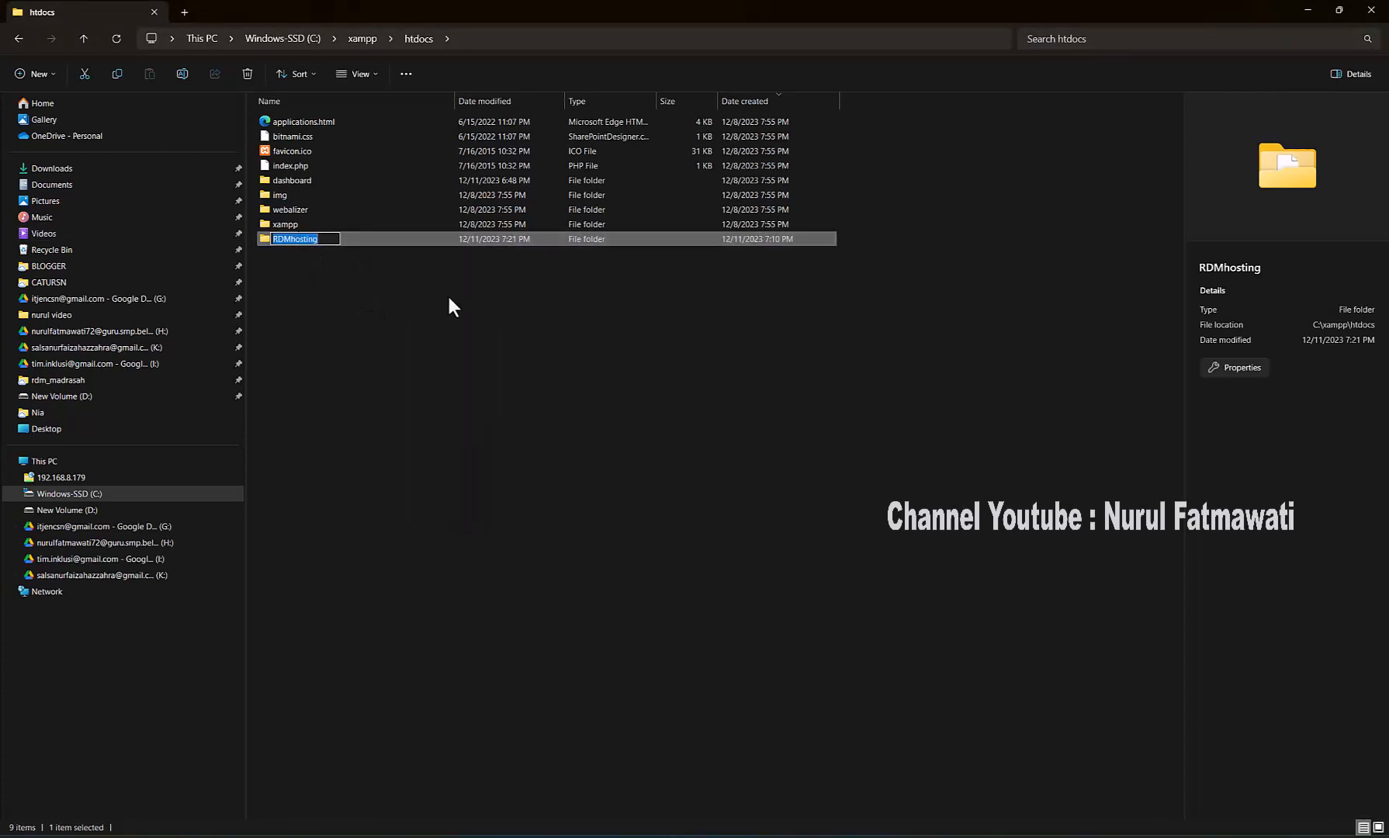
type("rdm")
left_click(423, 320)
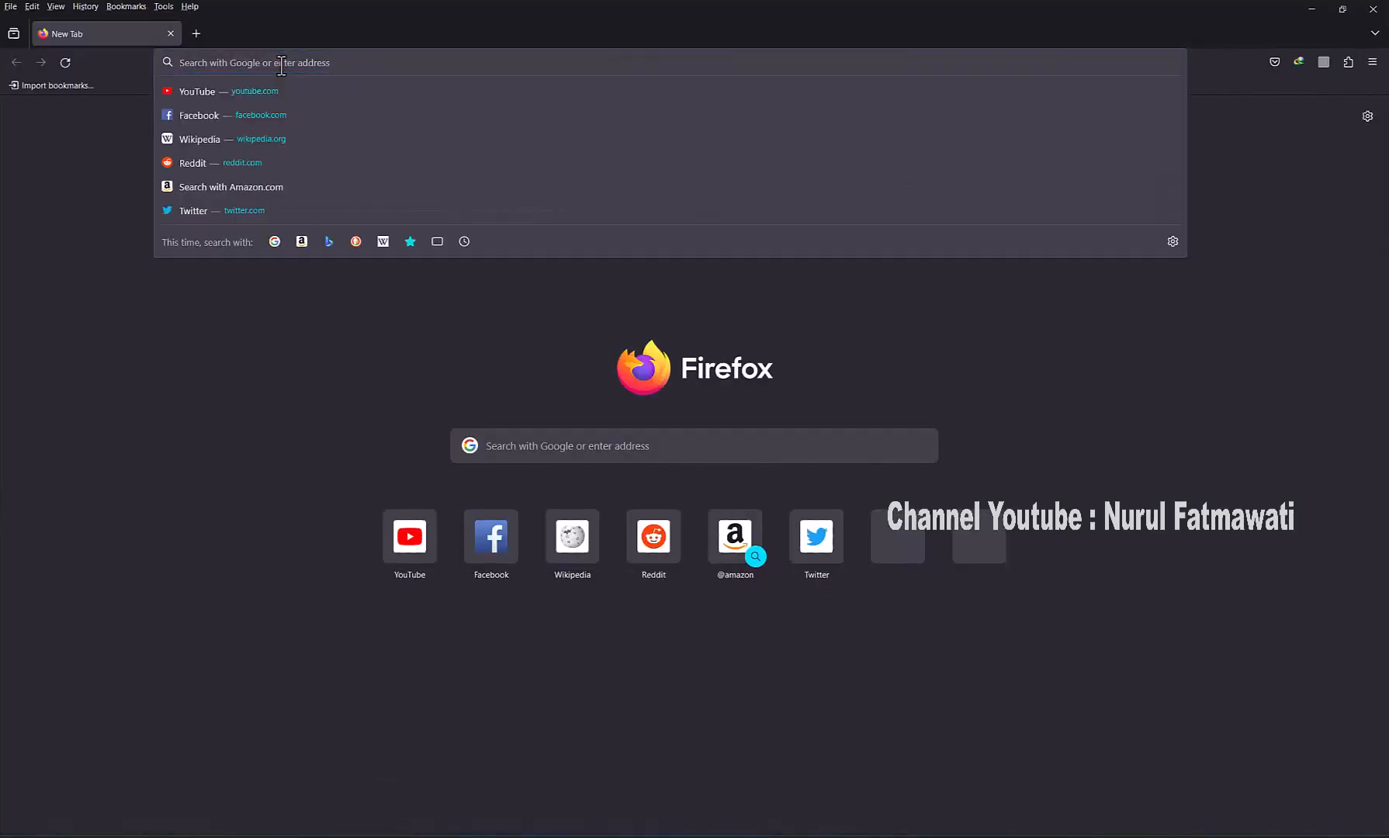
Switch to Firefox, open localhost/phpmyadmin and create a database named rdm with utf8mb4_general_ci collation
left_click(281, 63)
type("localhost/")
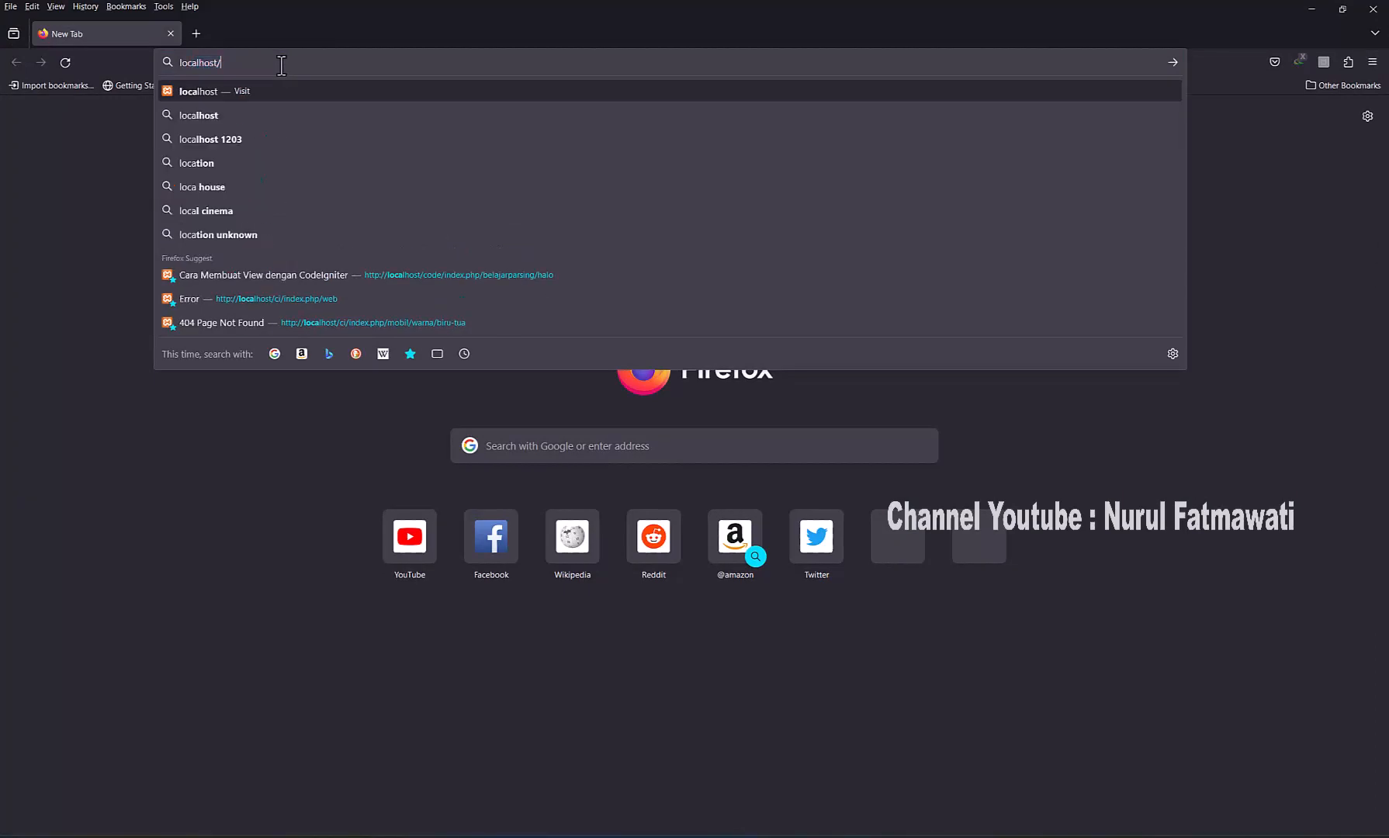
key("Return")
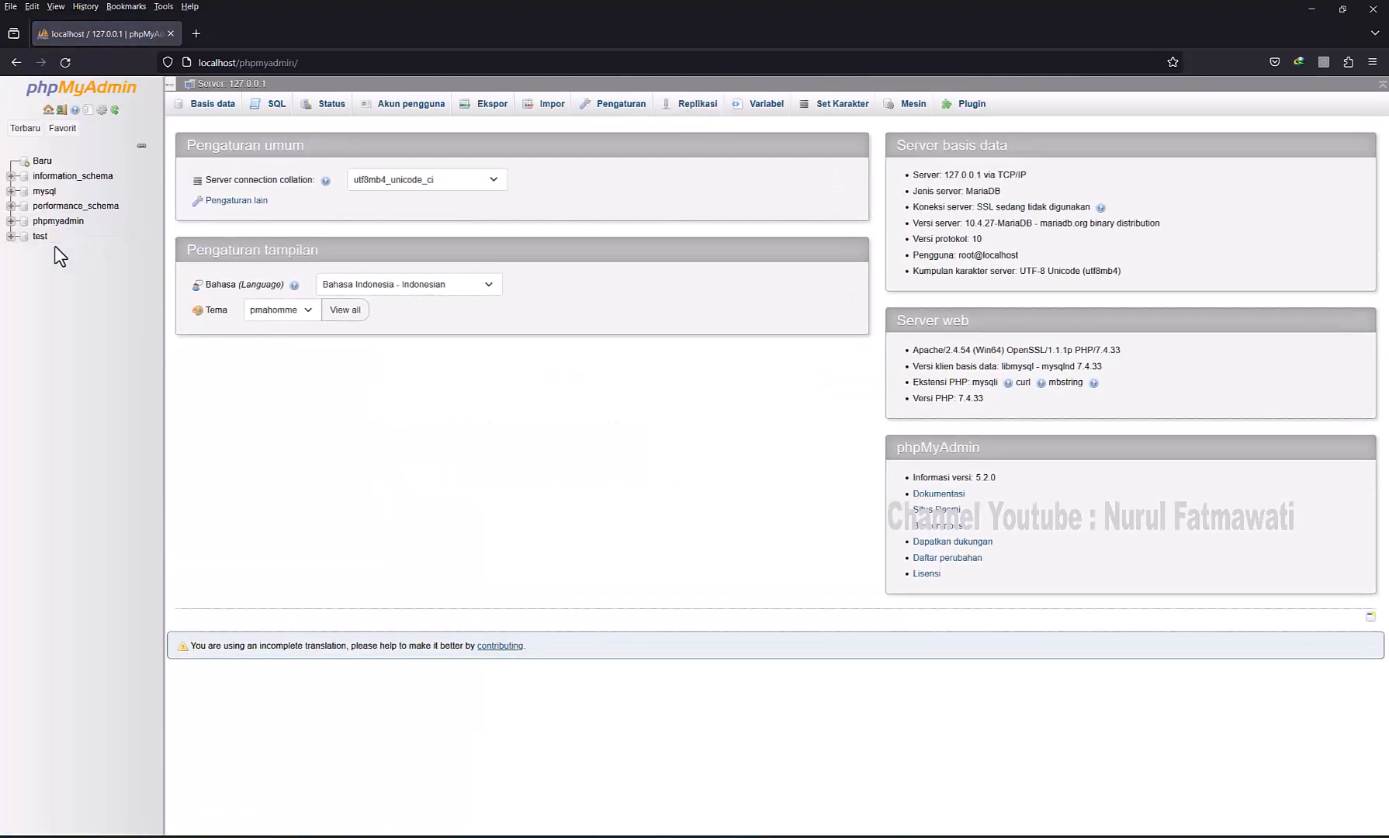
left_click(212, 106)
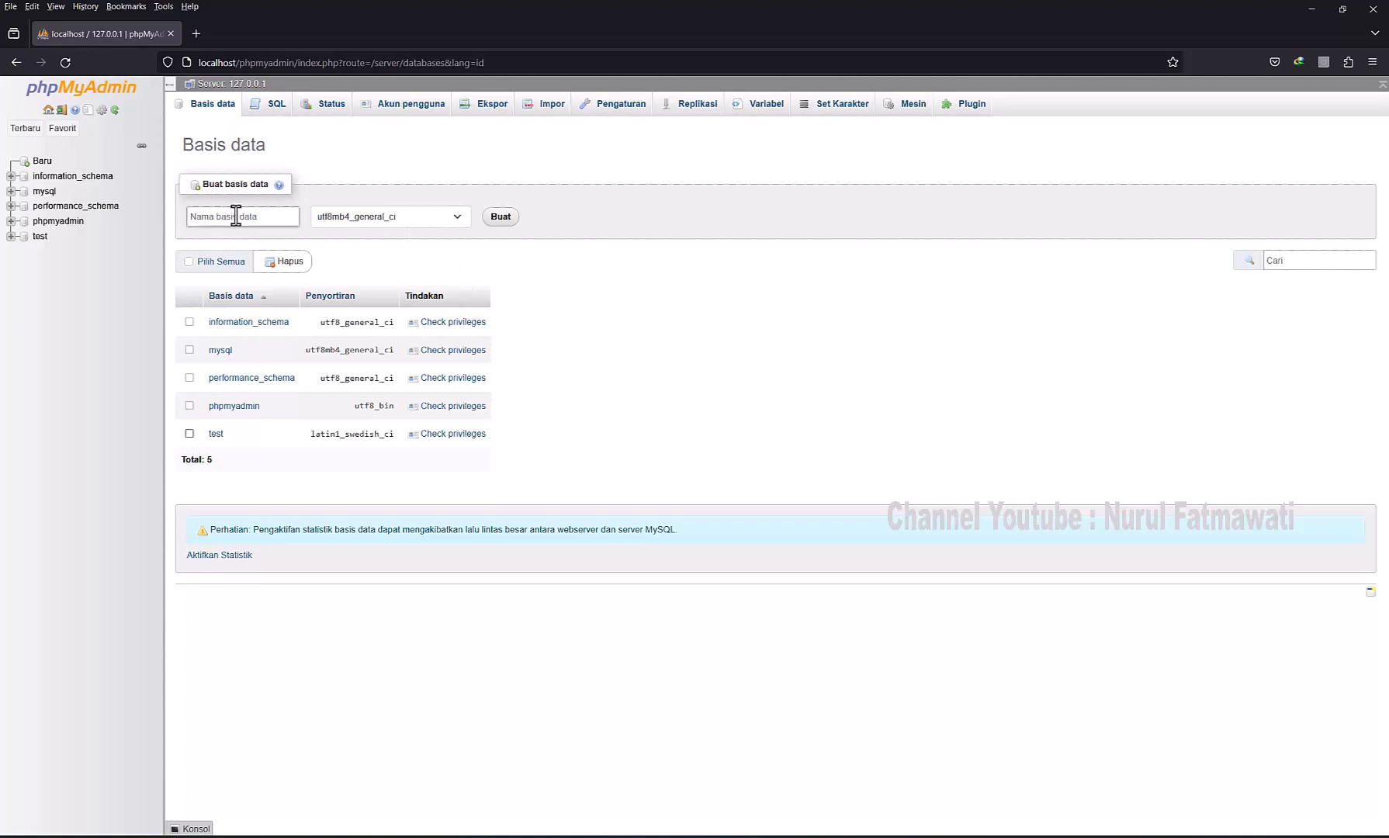
left_click(236, 217)
type("rdm")
left_click(502, 218)
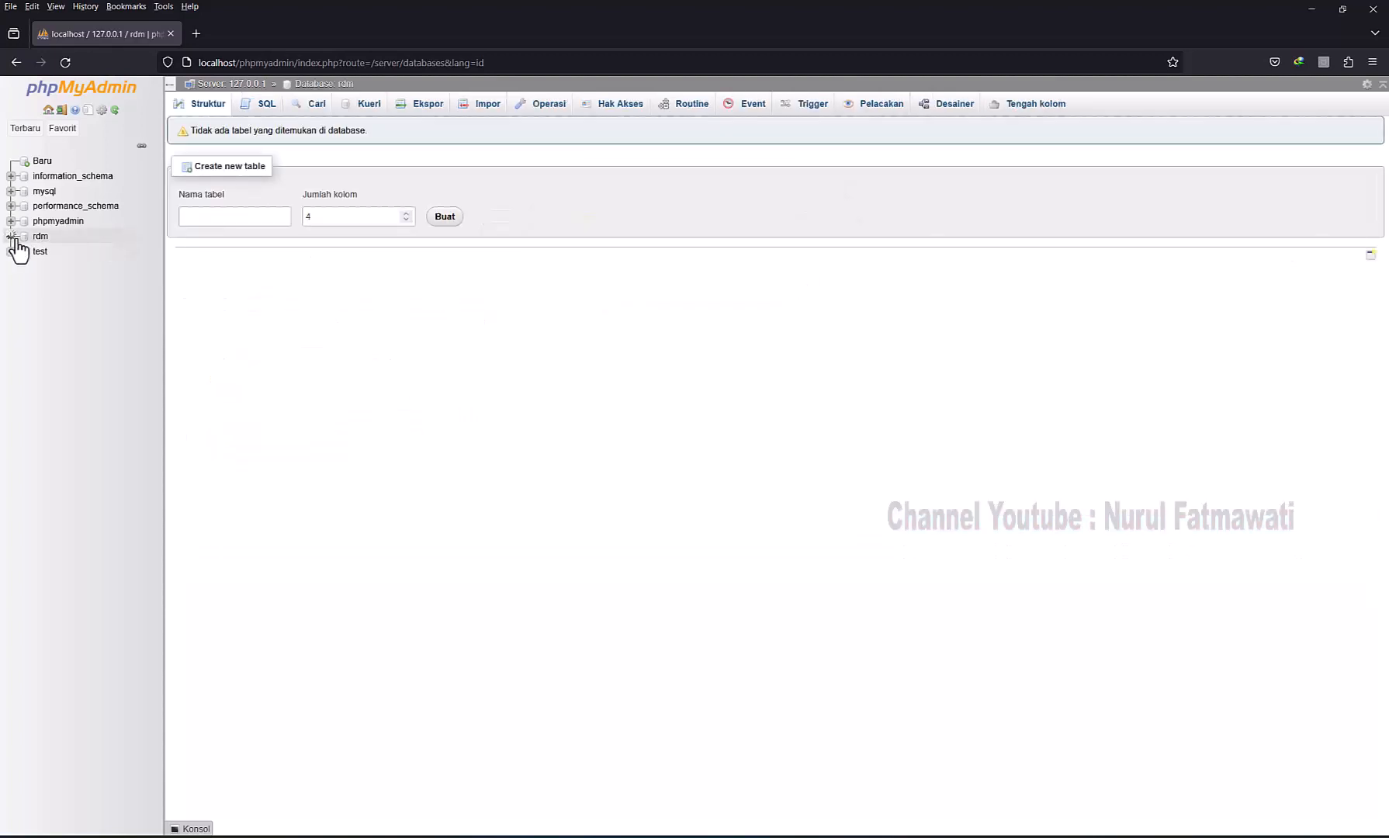
Import rdm_madrasah.sql from the rdm_madrasah folder into the local rdm database
left_click(40, 237)
left_click(486, 109)
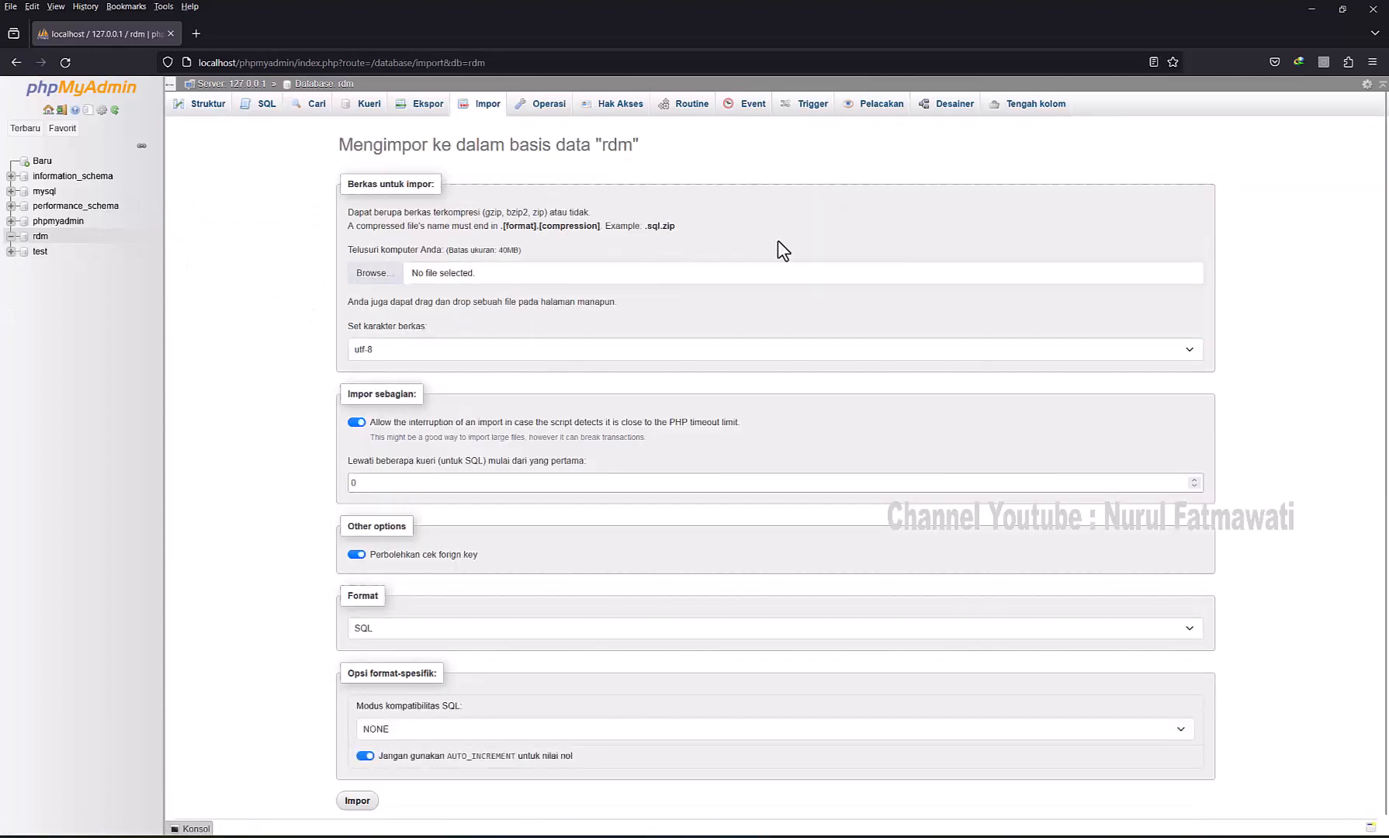
left_click(371, 273)
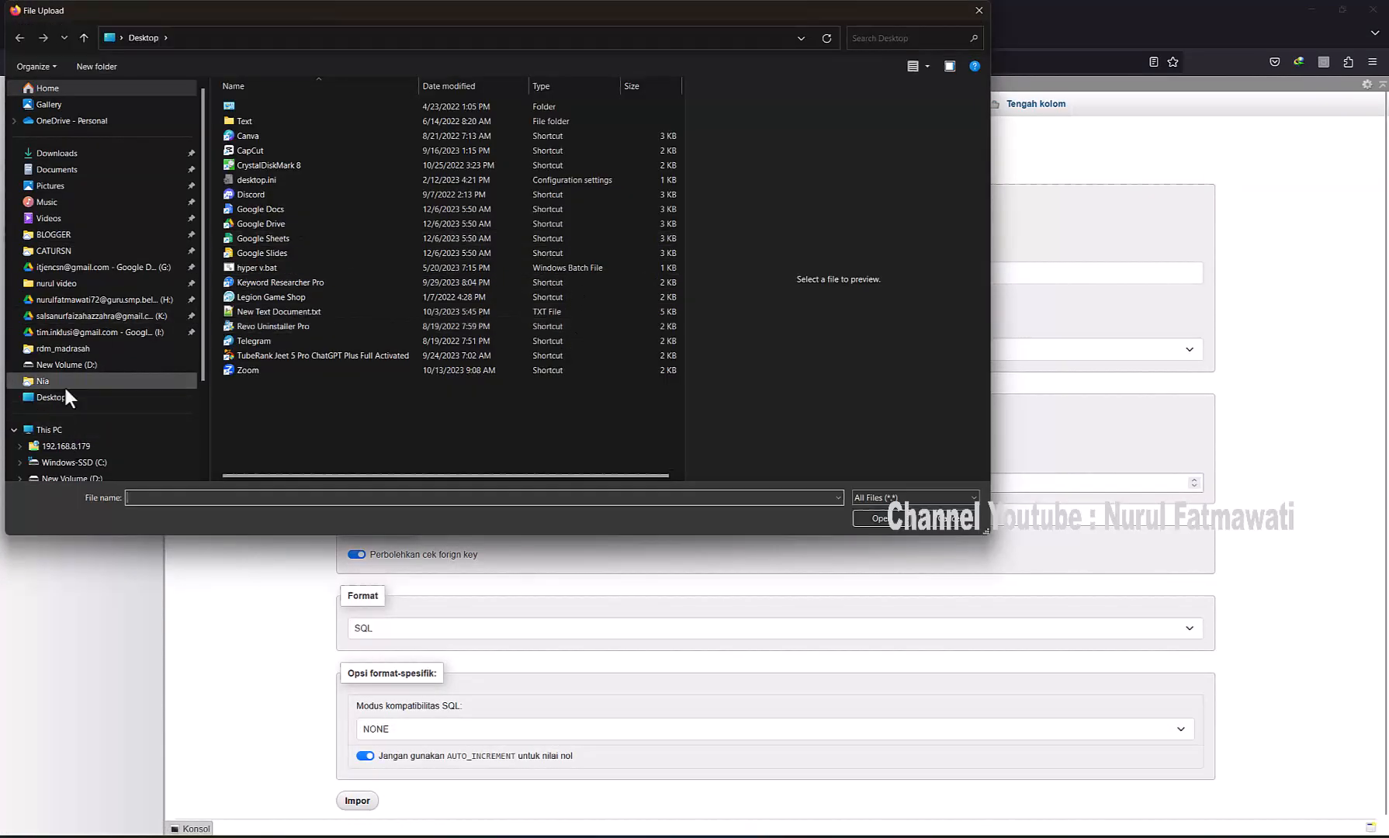
left_click(62, 349)
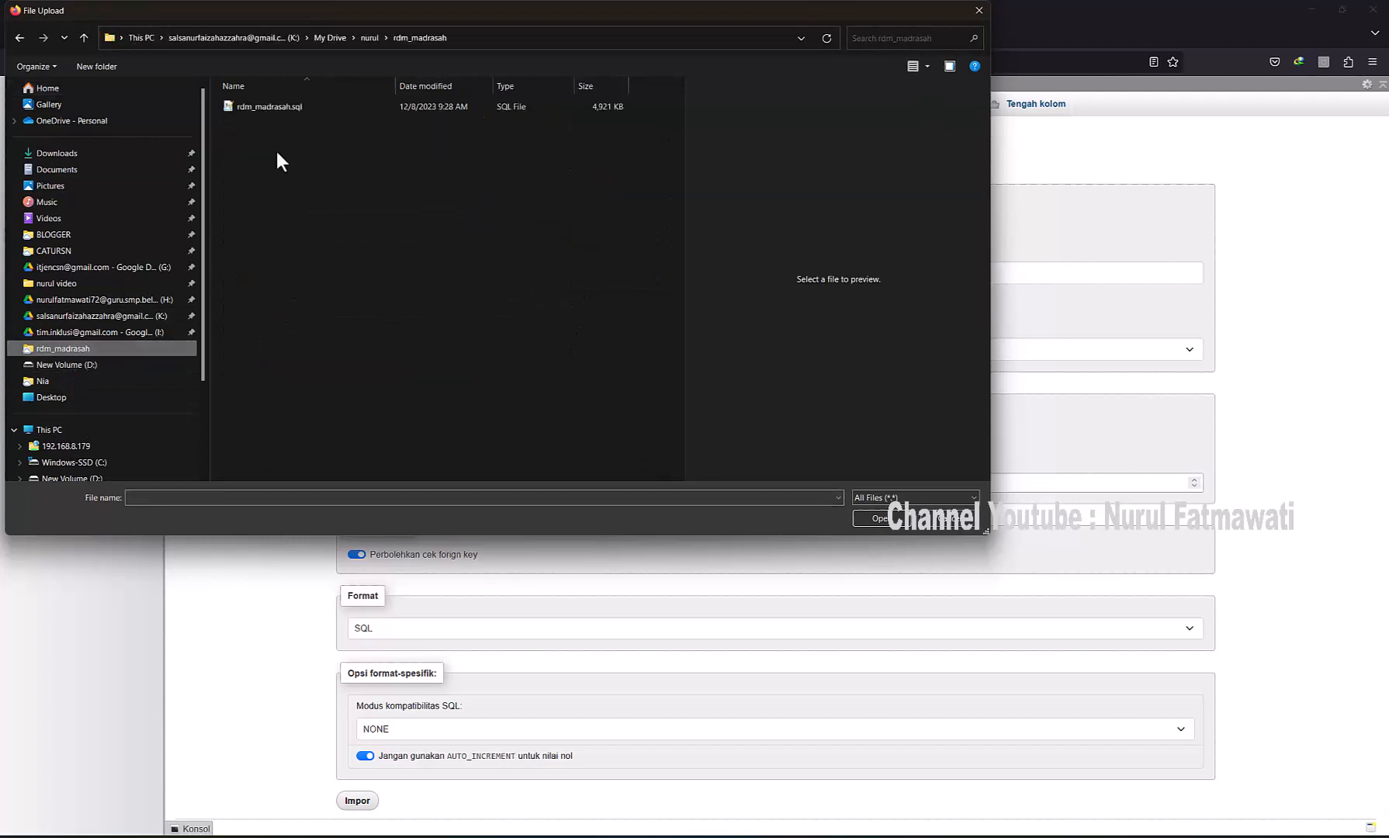
left_click(267, 107)
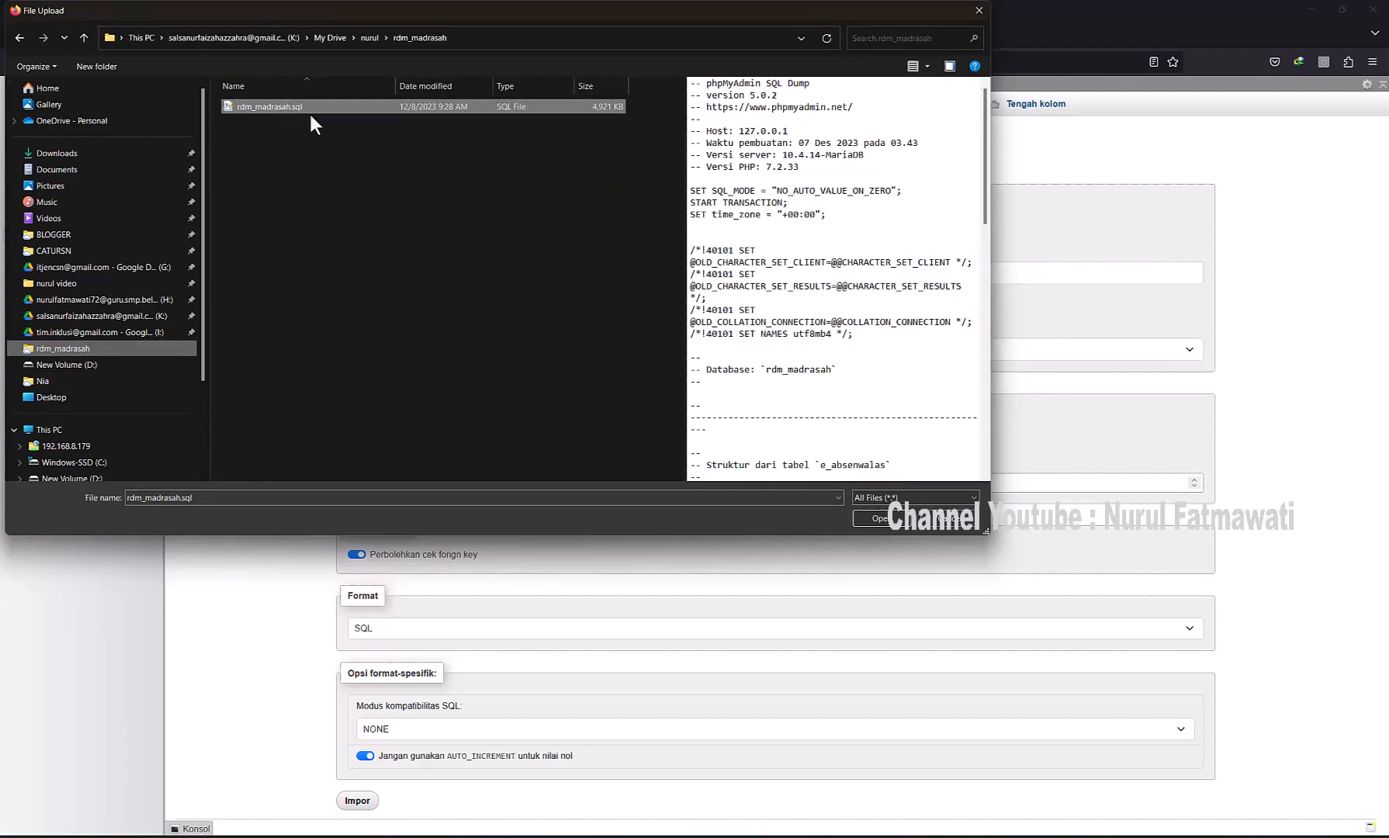
left_click(870, 517)
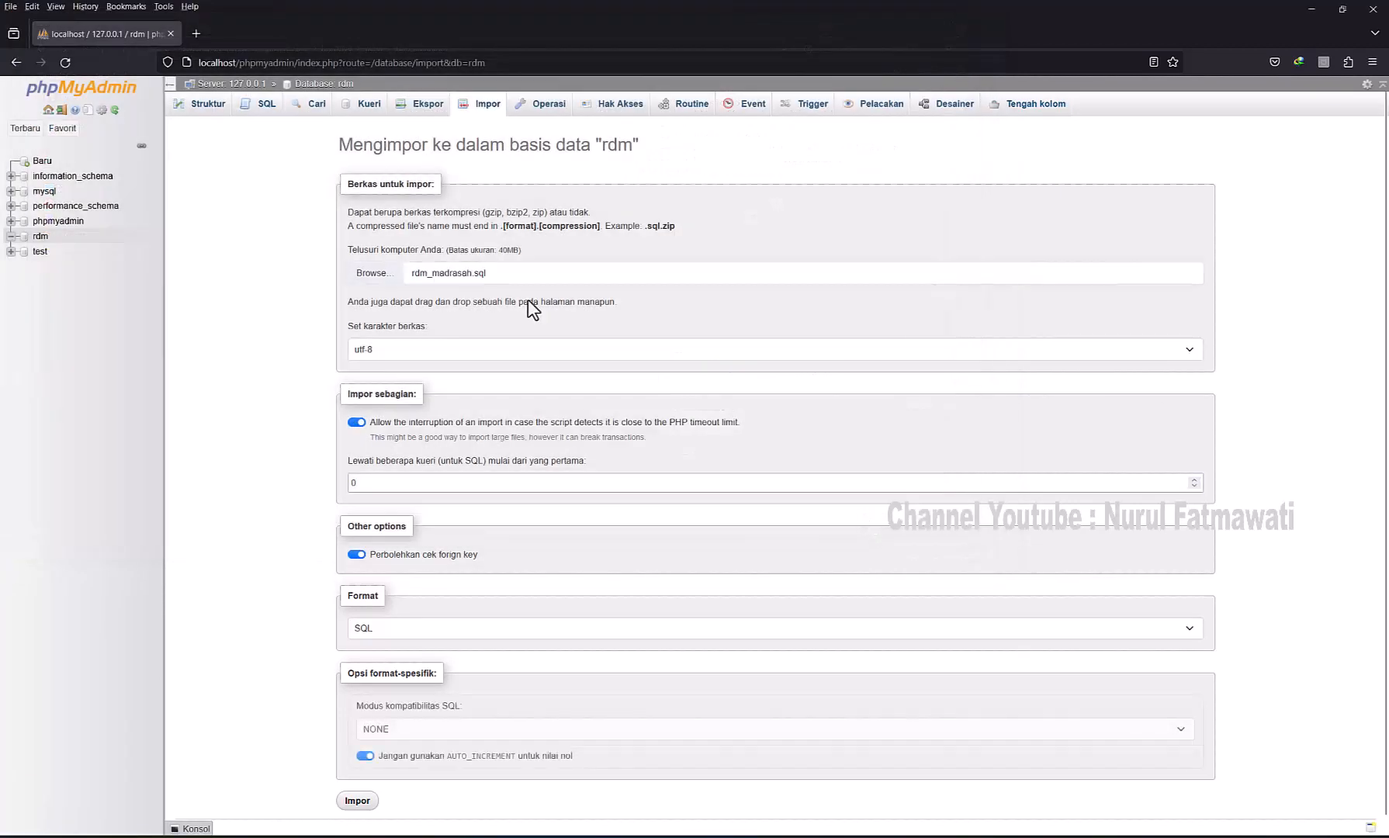
left_click(357, 801)
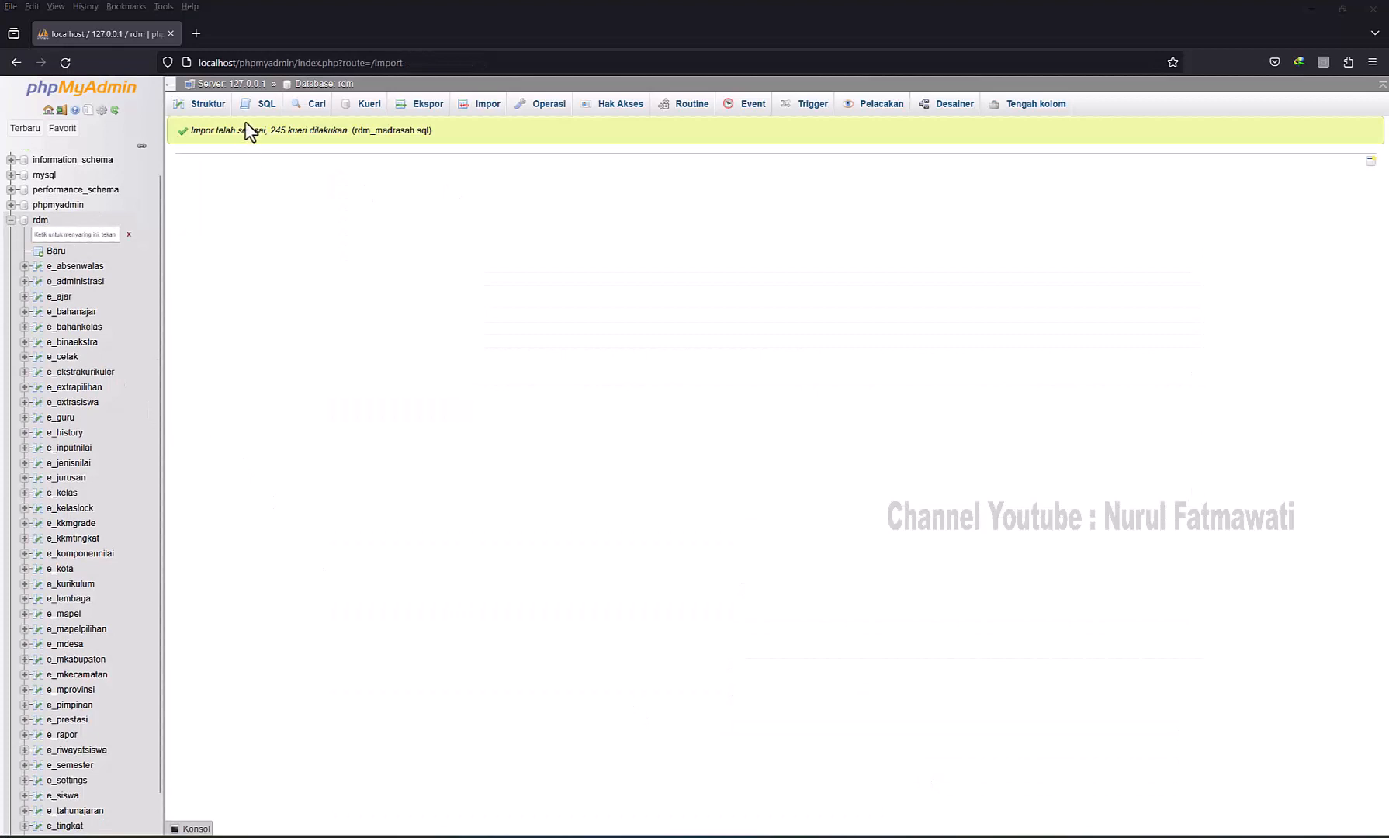
Open localhost/rdm in a new browser tab, checking the folder name in htdocs before loading the page
left_click(196, 33)
left_click(251, 68)
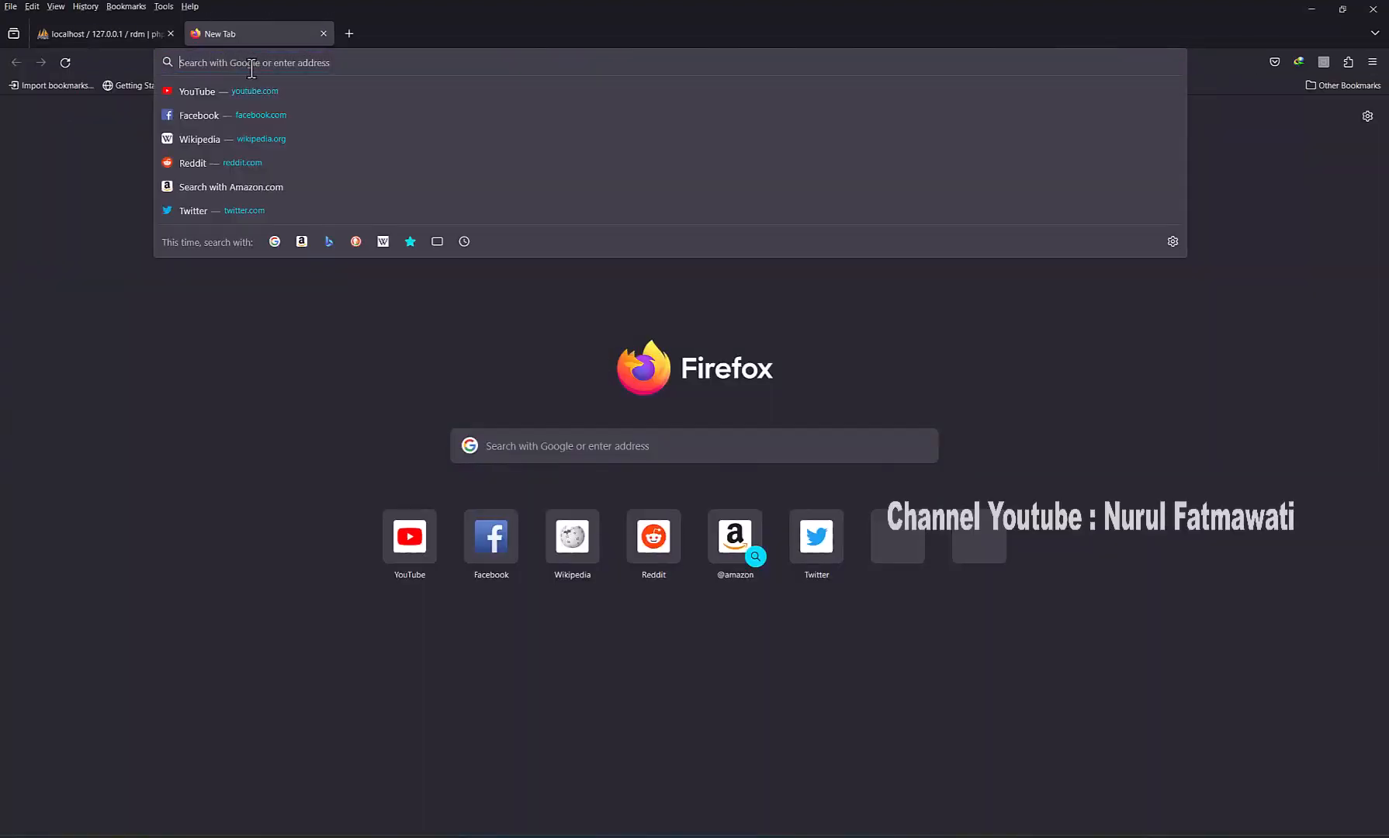
type("localhost/")
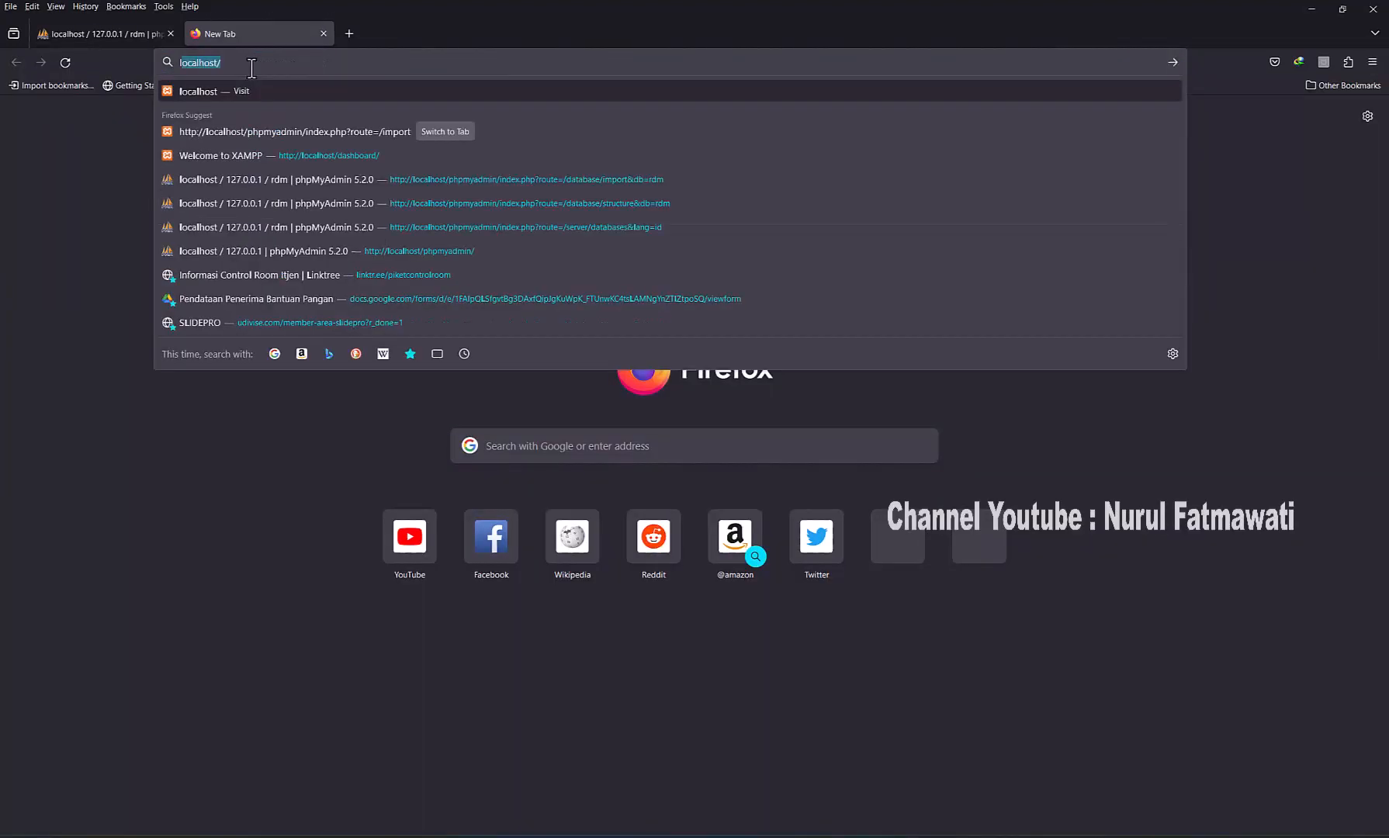
type("rdm")
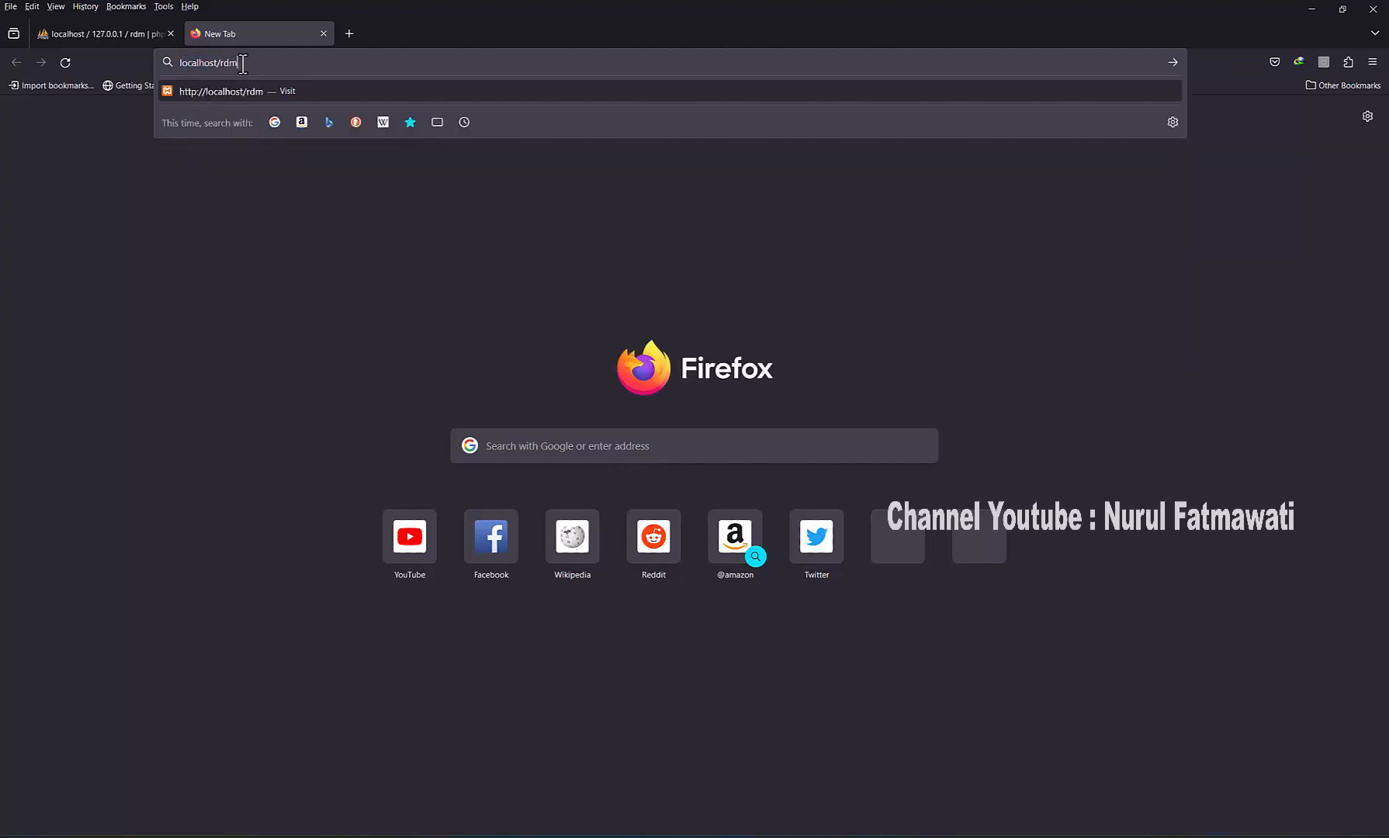
key("alt+Tab")
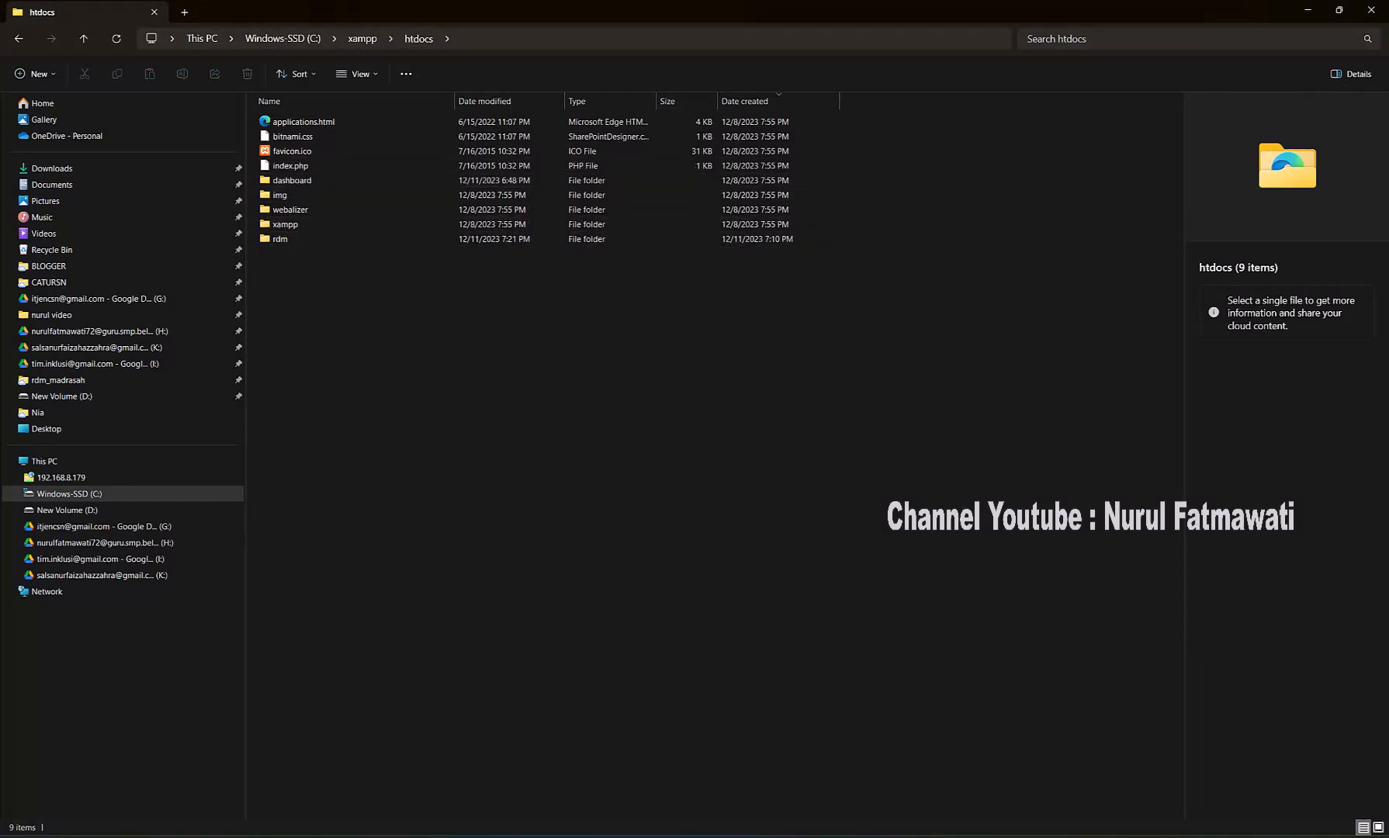
key("alt+Tab")
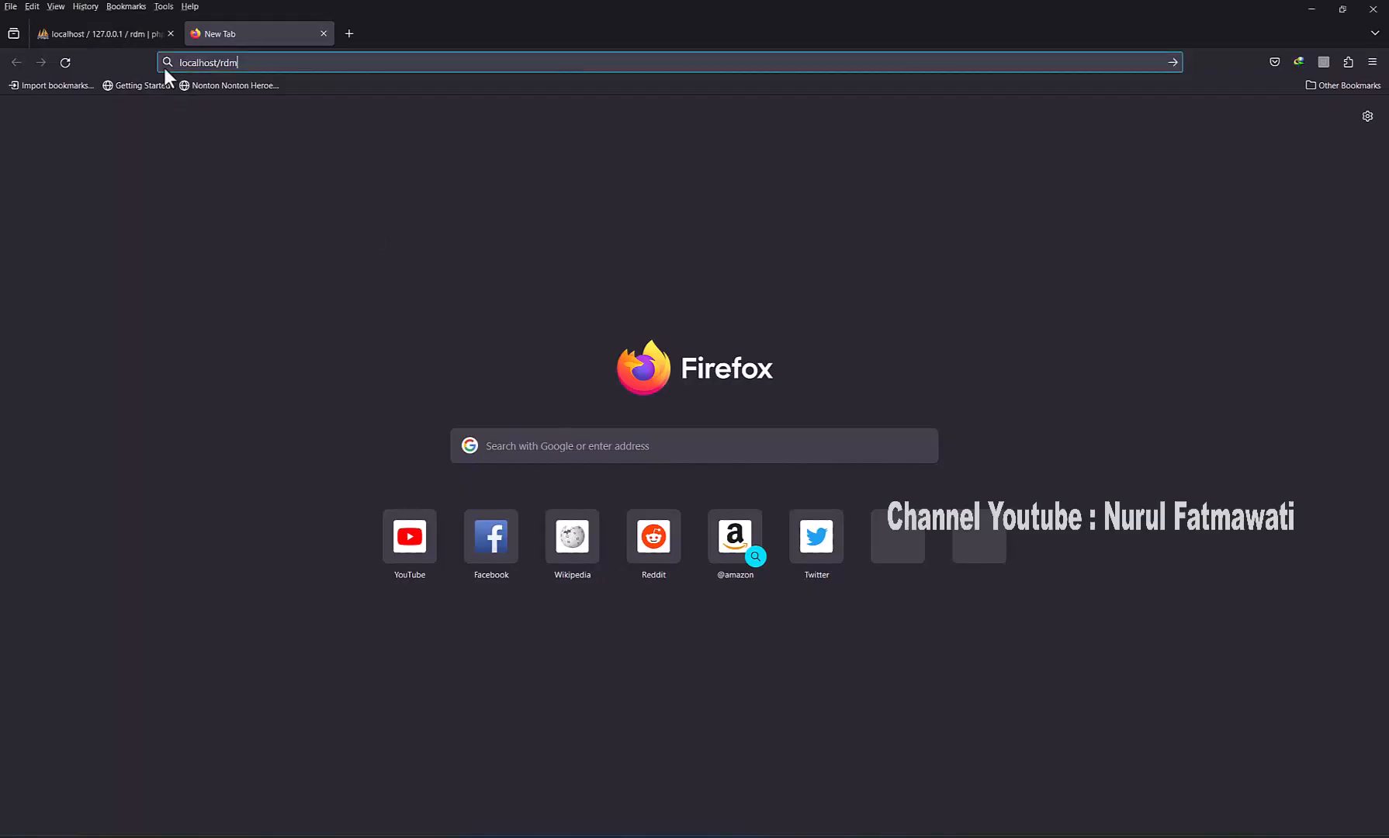
key("Return")
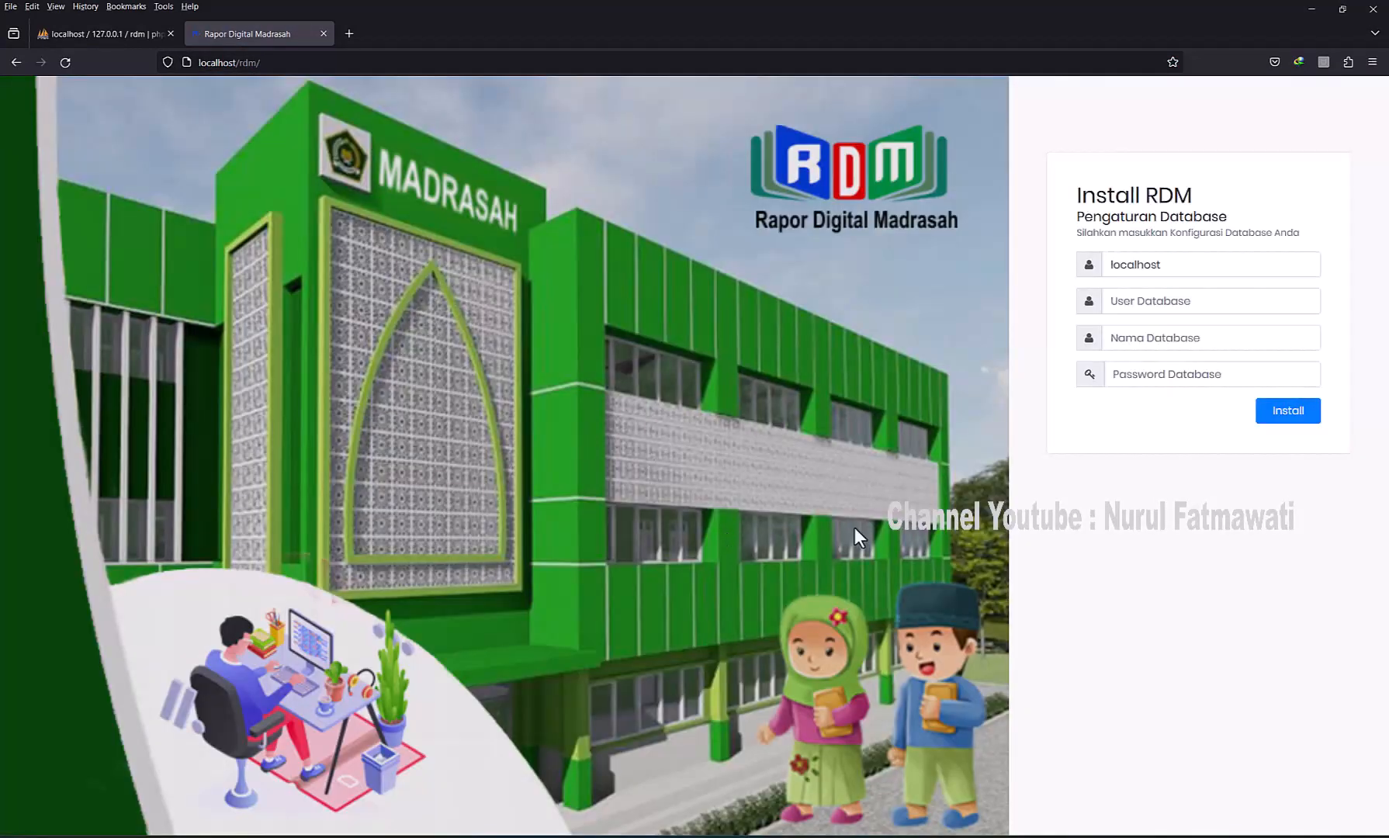
Fill in the RDM database settings with user root and database name rdm, leaving the password blank
left_click(1167, 301)
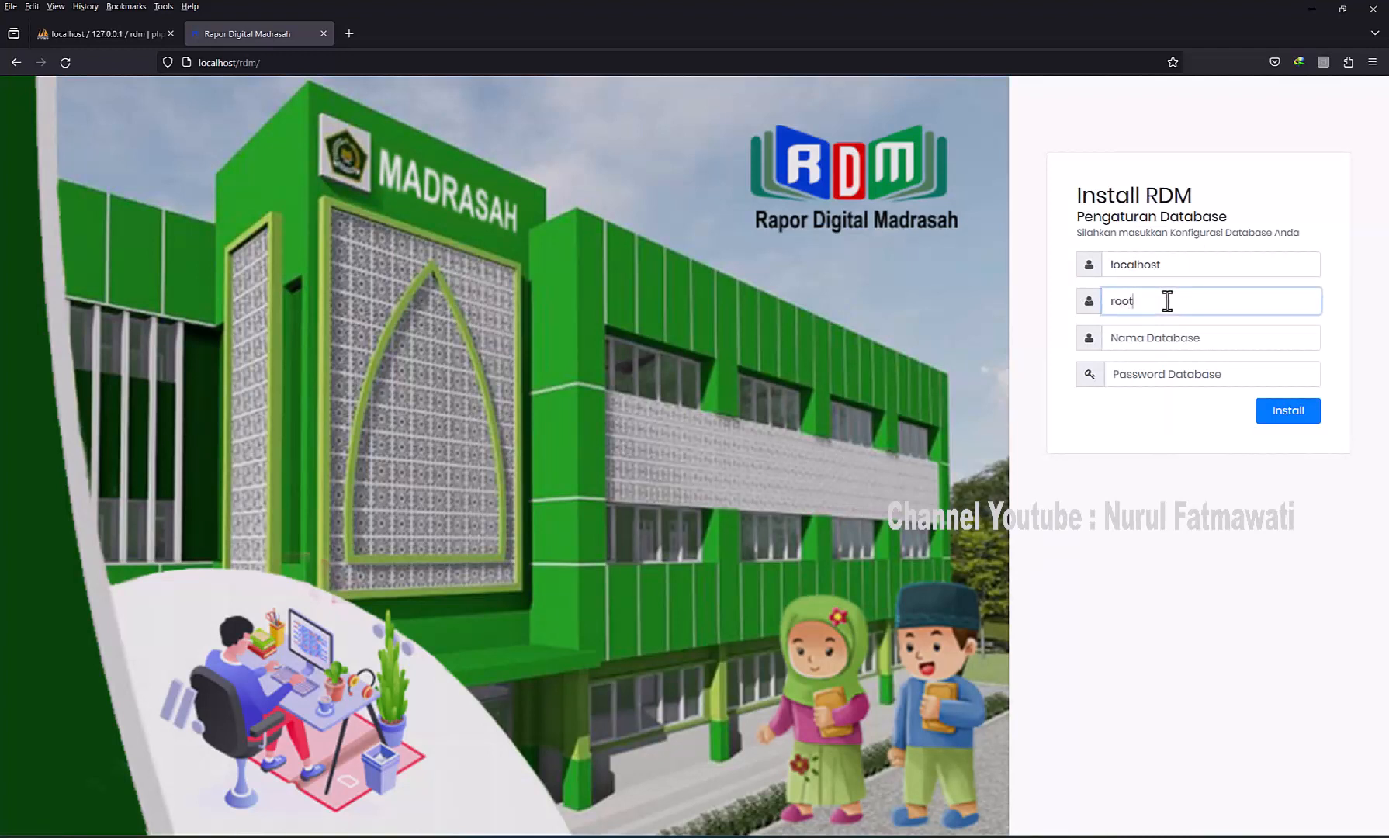
left_click(63, 29)
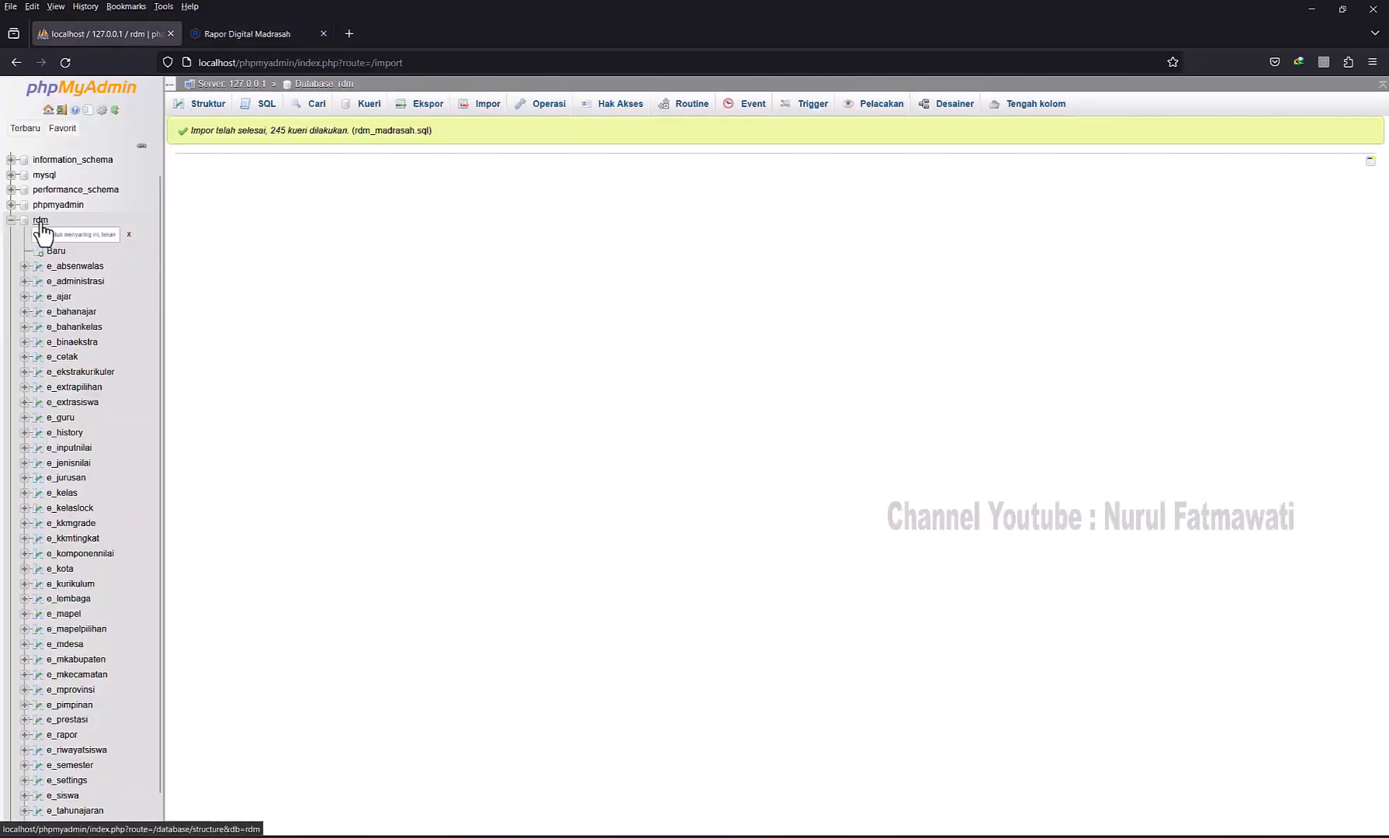
left_click(247, 33)
left_click(1161, 339)
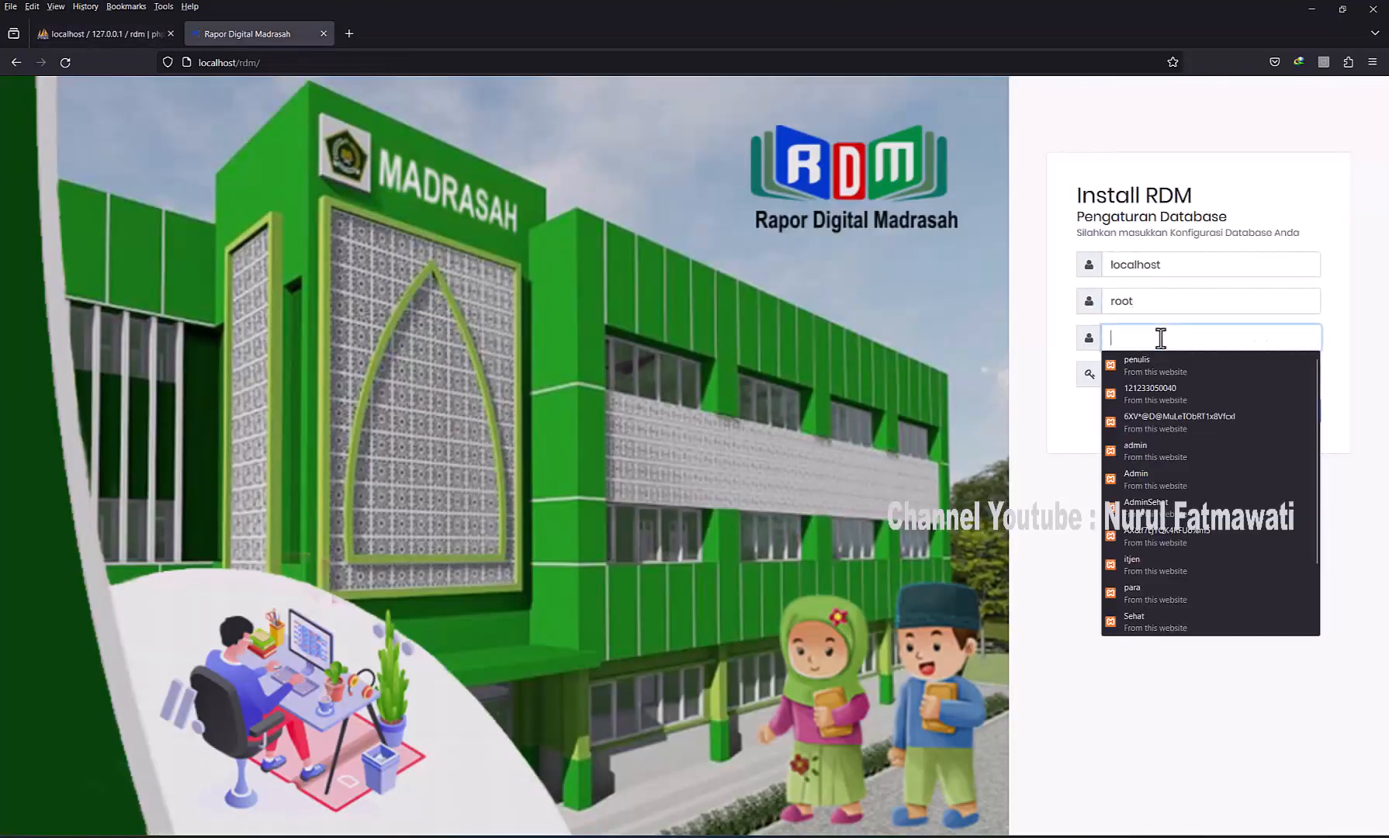
type("rdm")
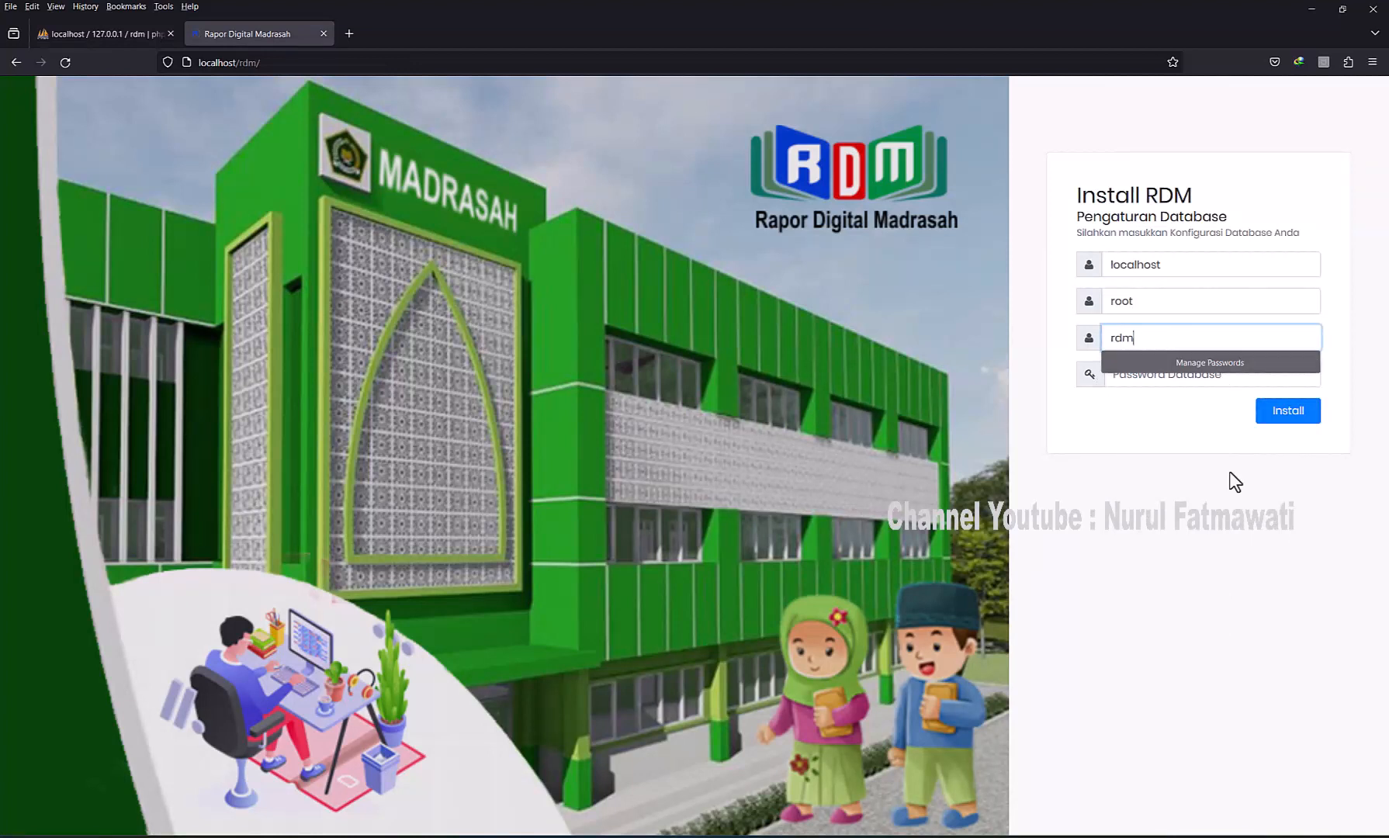
left_click(1129, 549)
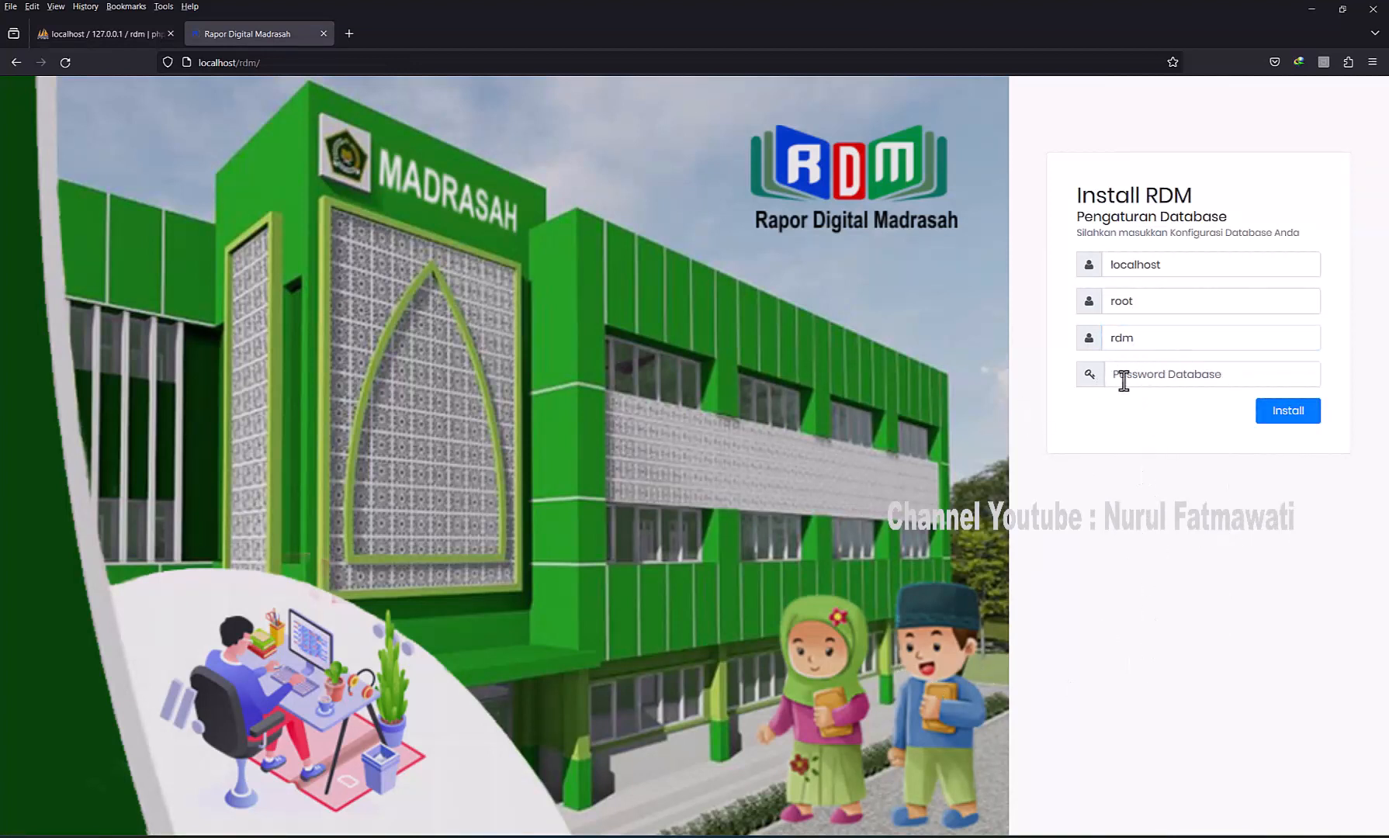
left_click(1156, 370)
left_click(1070, 434)
Run the RDM installation with the entered database settings
right_click(1290, 415)
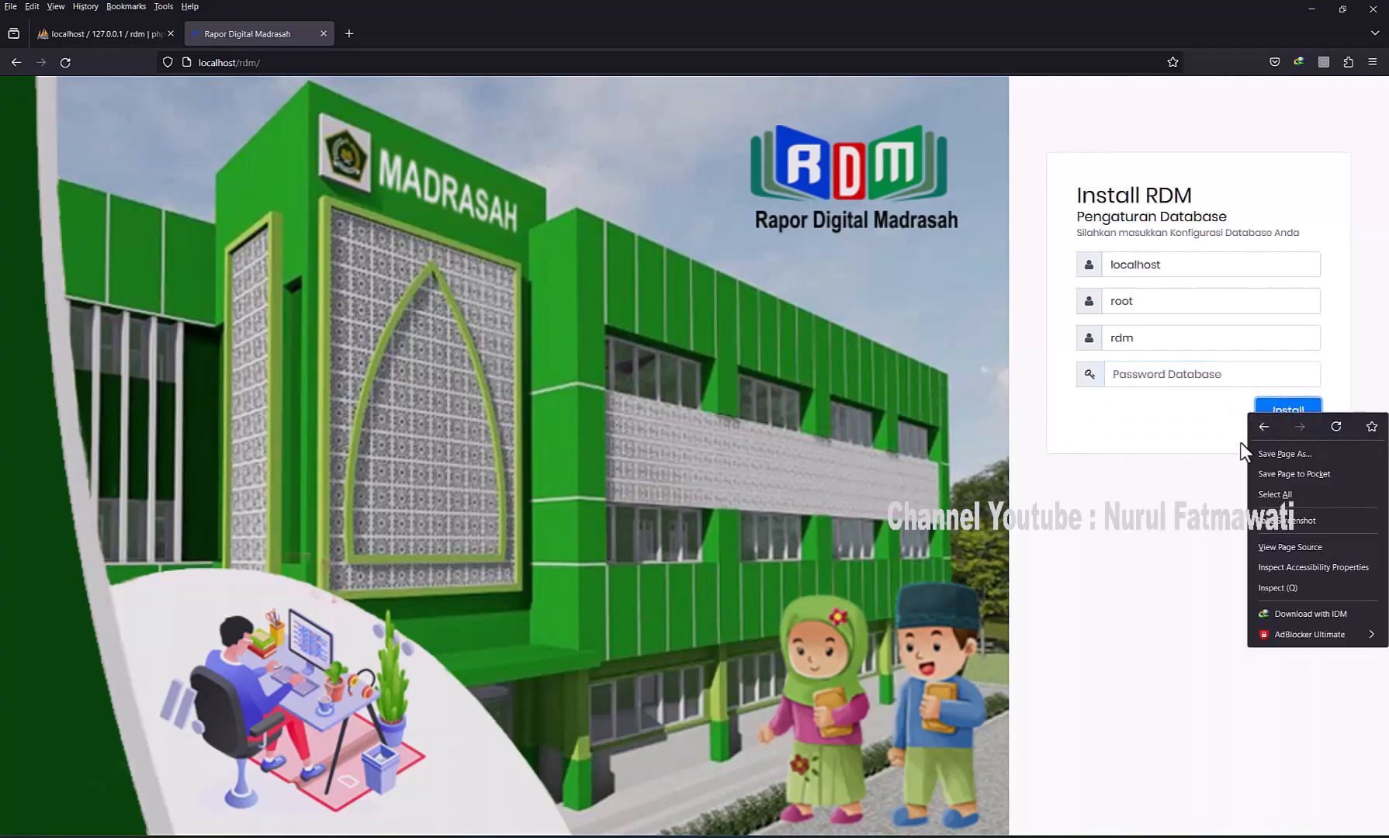
left_click(1149, 435)
right_click(1279, 414)
left_click(1284, 418)
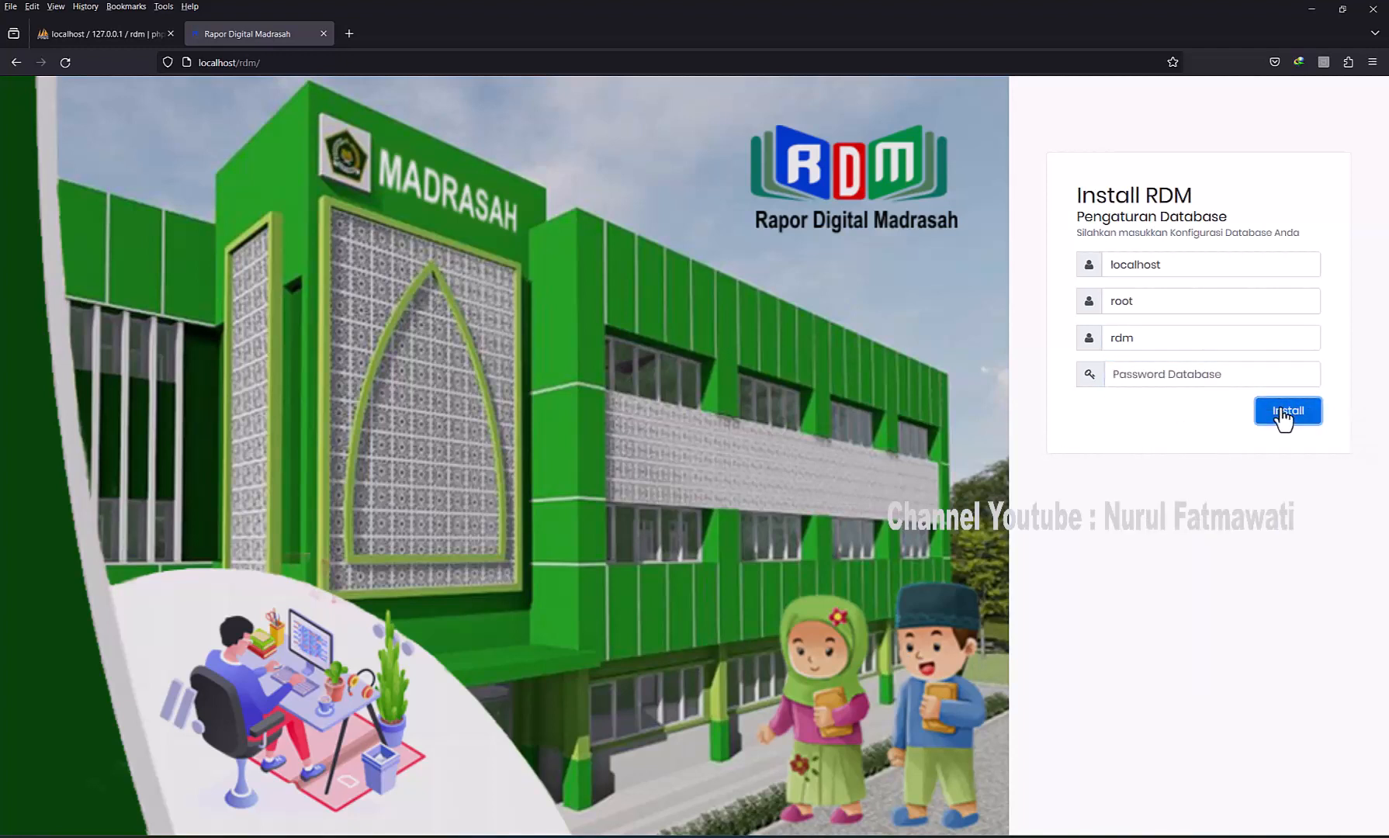
left_click(1285, 418)
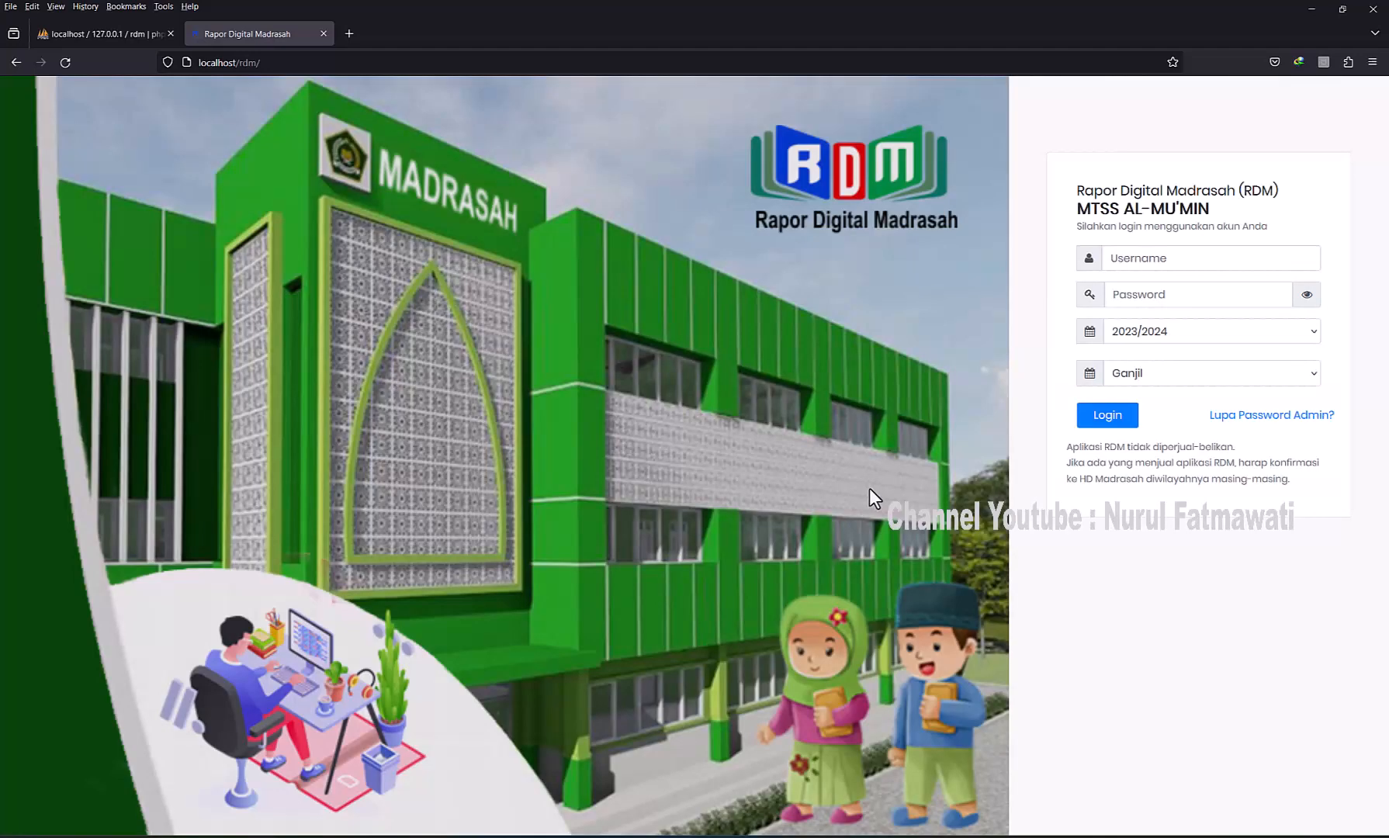
Log in to the local RDM site with the saved admin username and account password
left_click(1151, 259)
left_click(1169, 315)
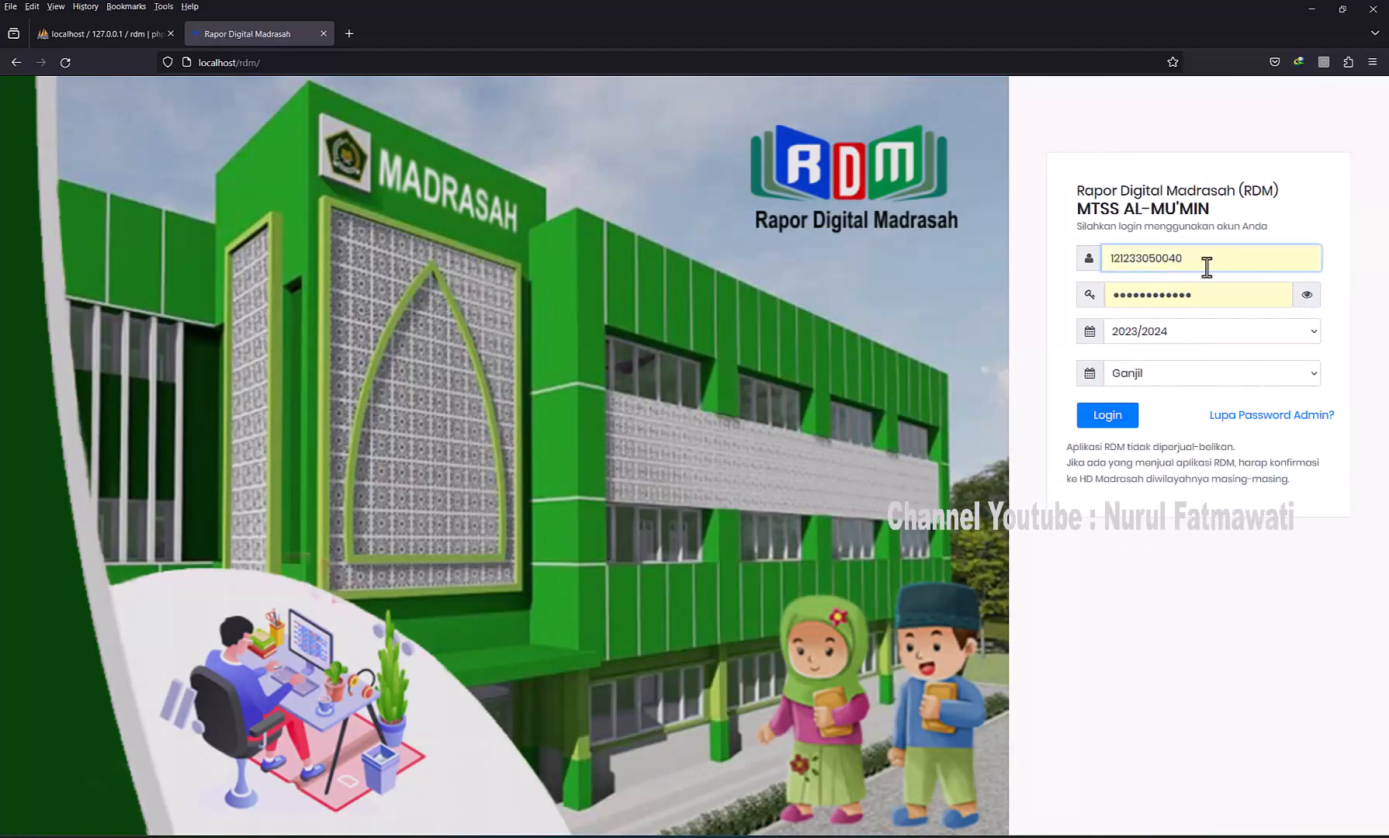
left_click(1107, 419)
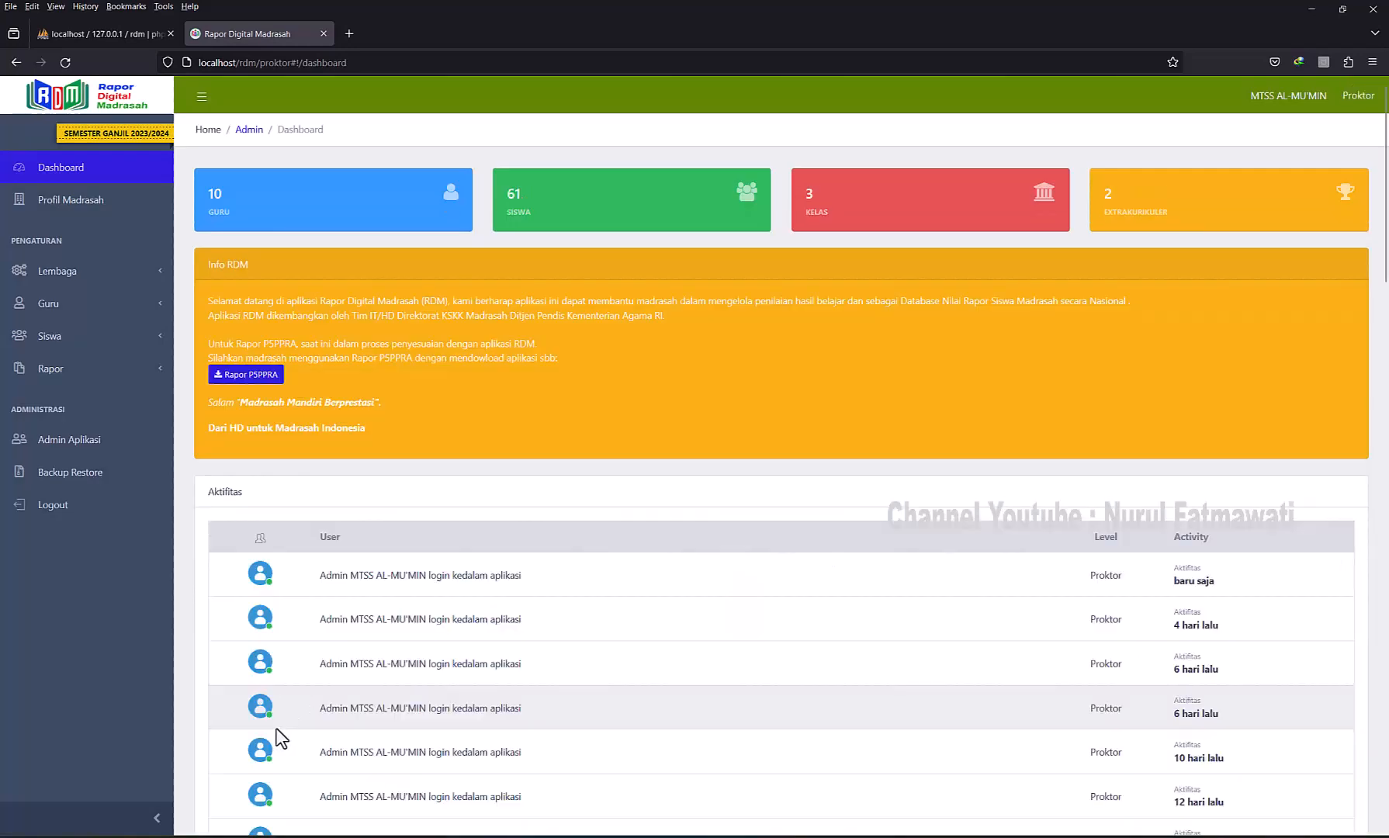
Update the local RDM application using the Update.zip package and close the update notice
scroll(345, 667, "down", 3)
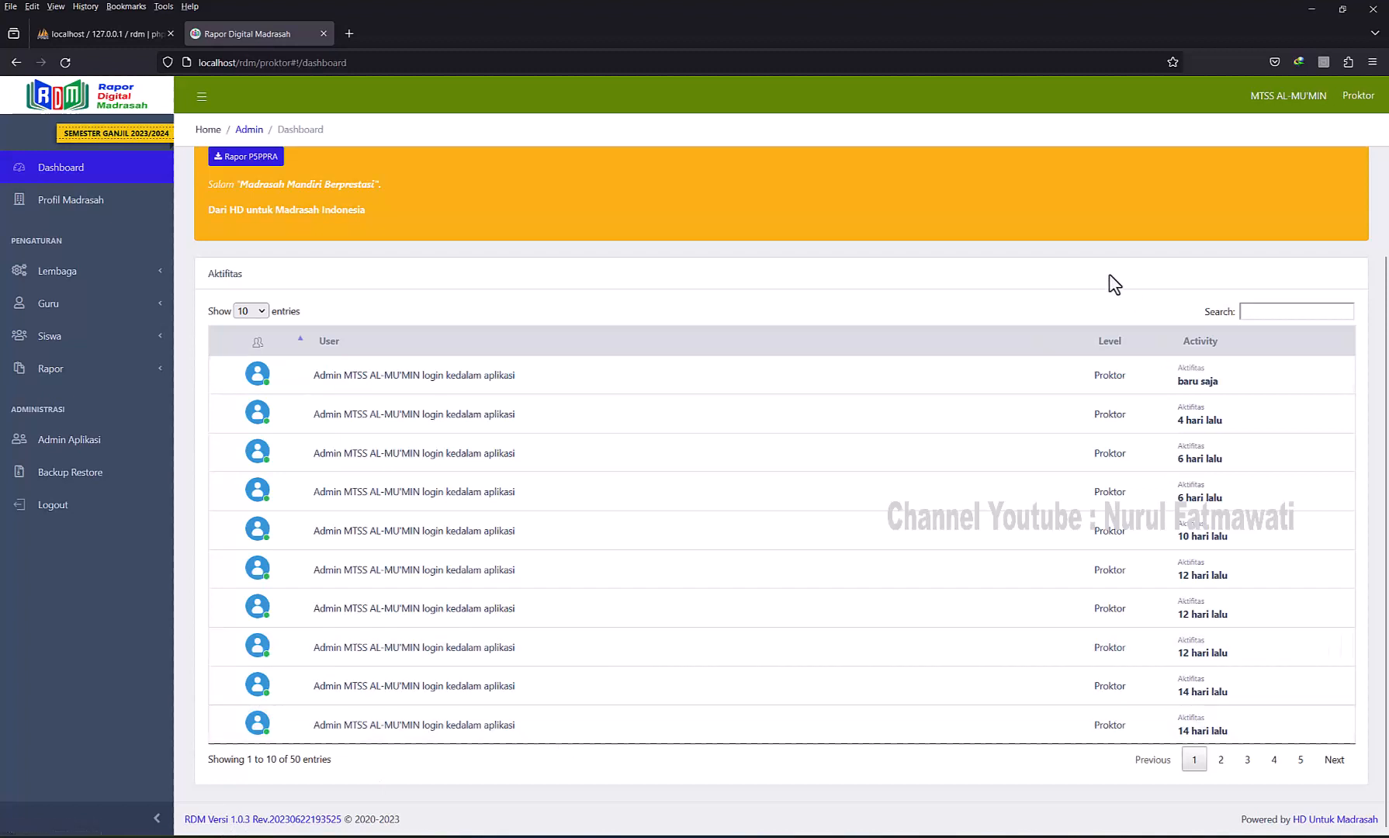
left_click(1339, 109)
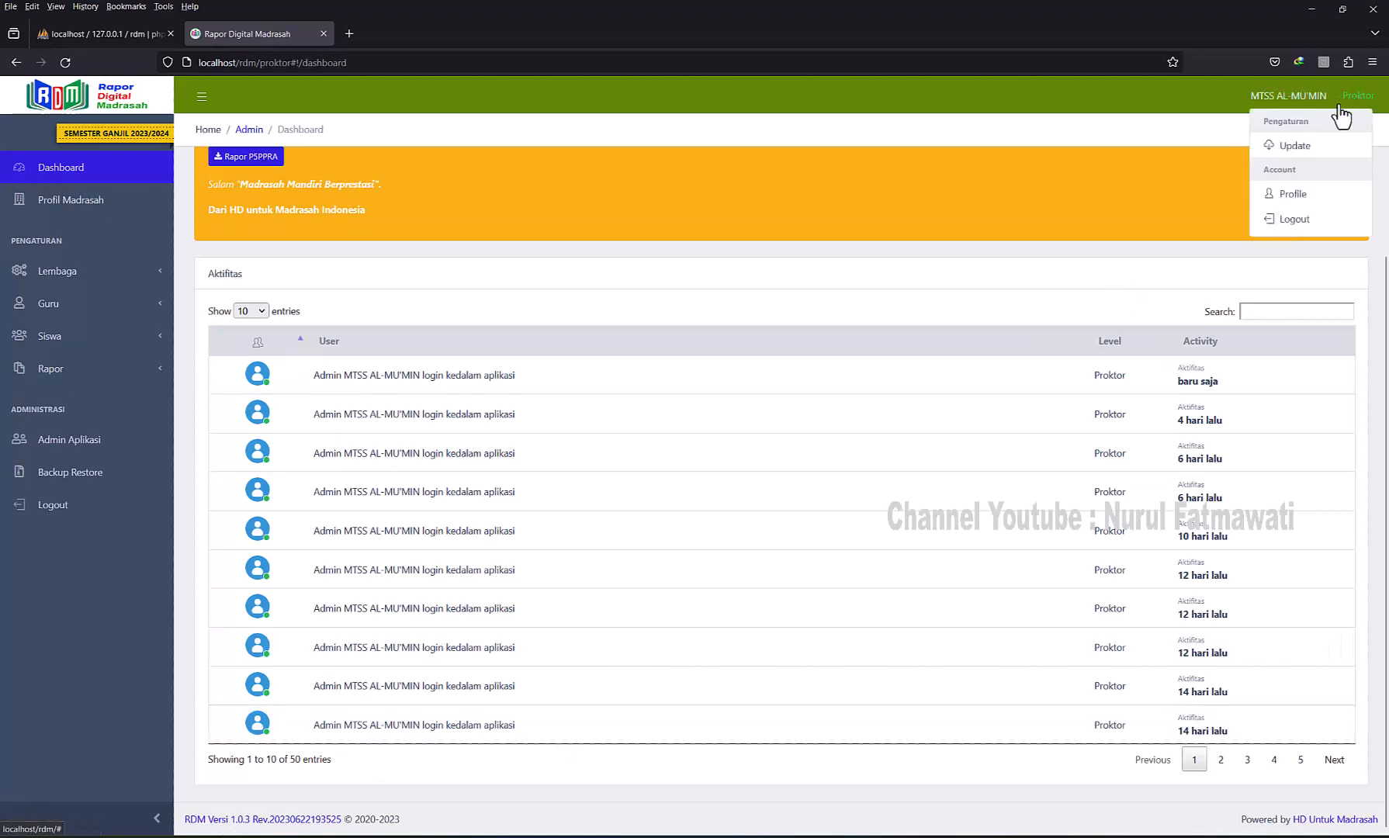
left_click(1357, 113)
left_click(1357, 113)
left_click(1299, 149)
left_click(699, 291)
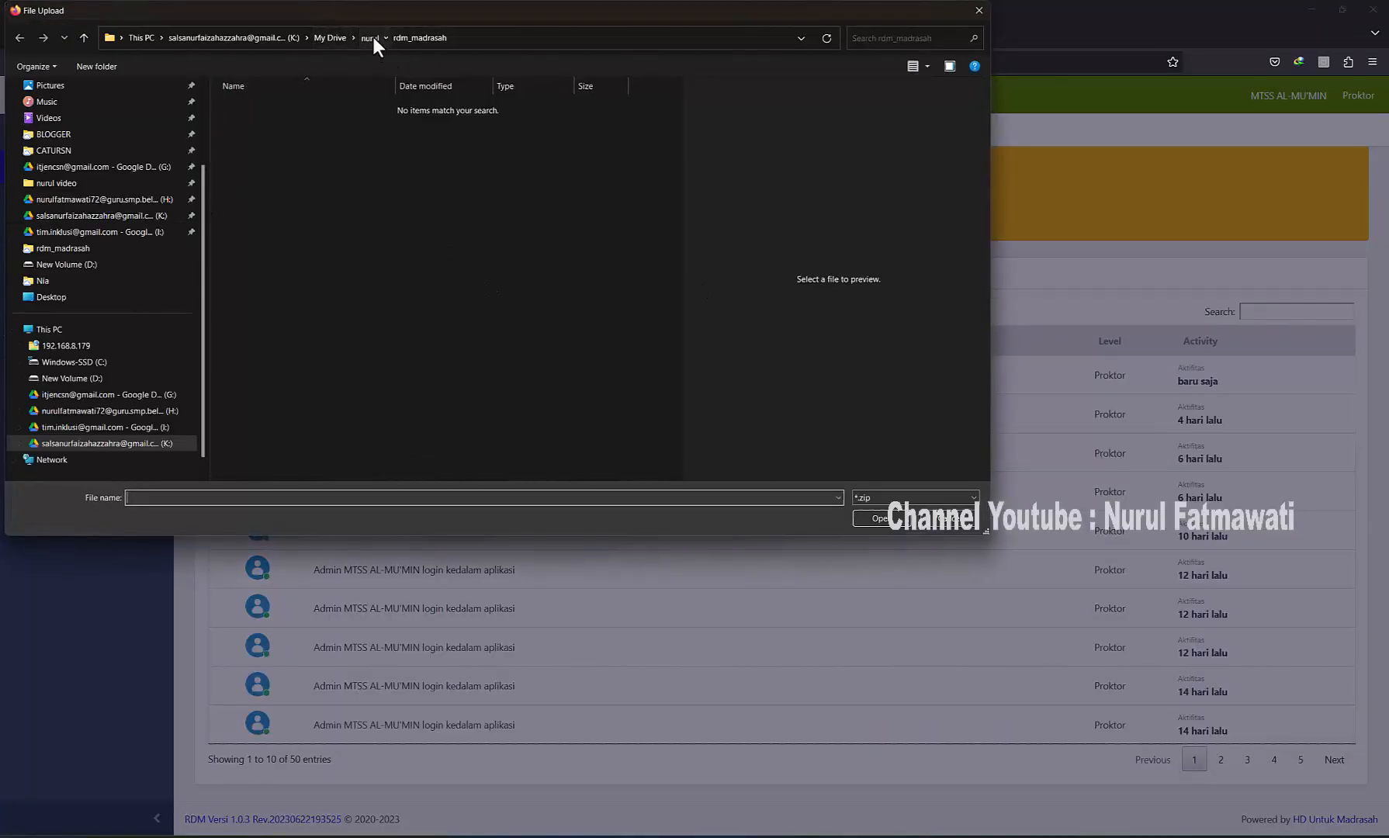
left_click(371, 37)
left_click(262, 184)
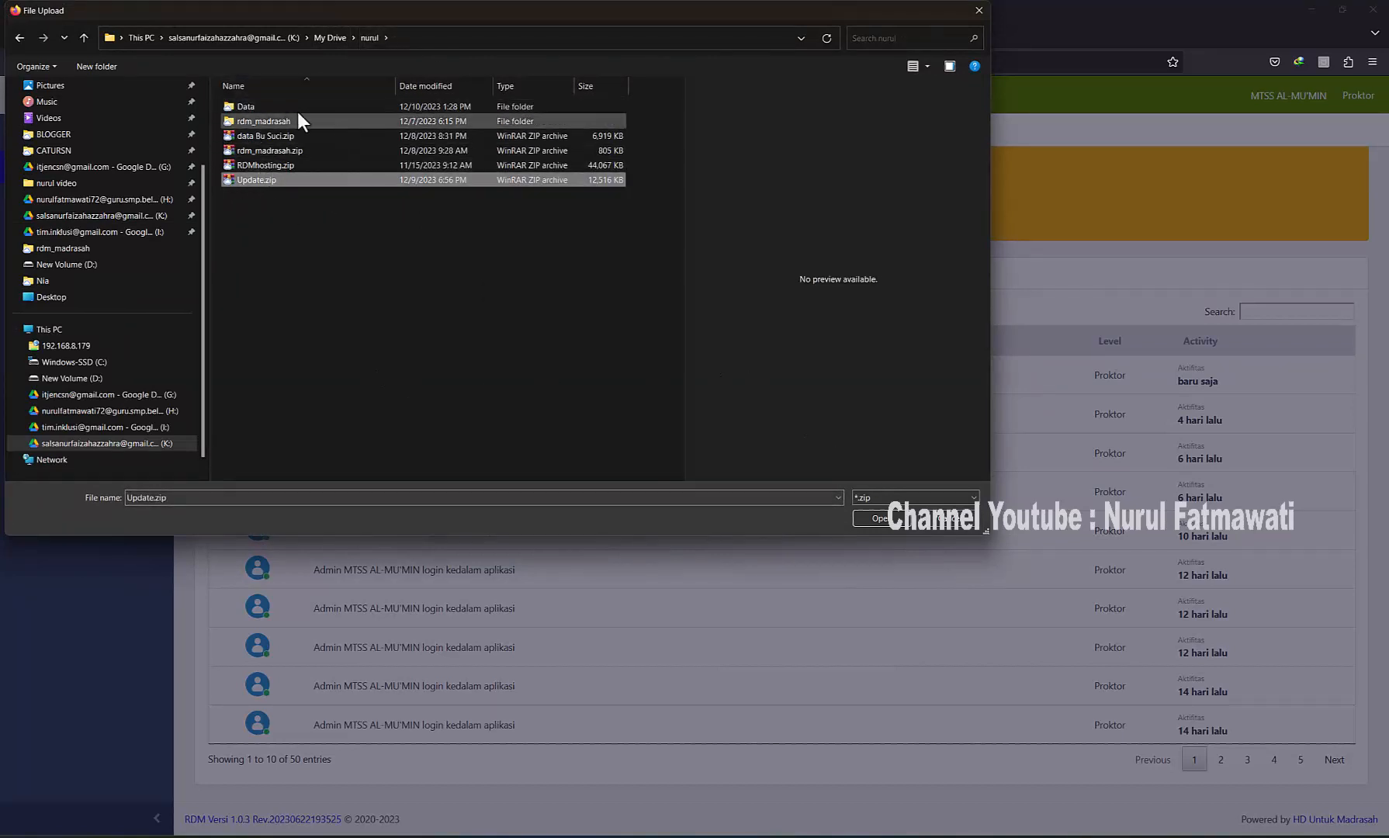
left_click(883, 521)
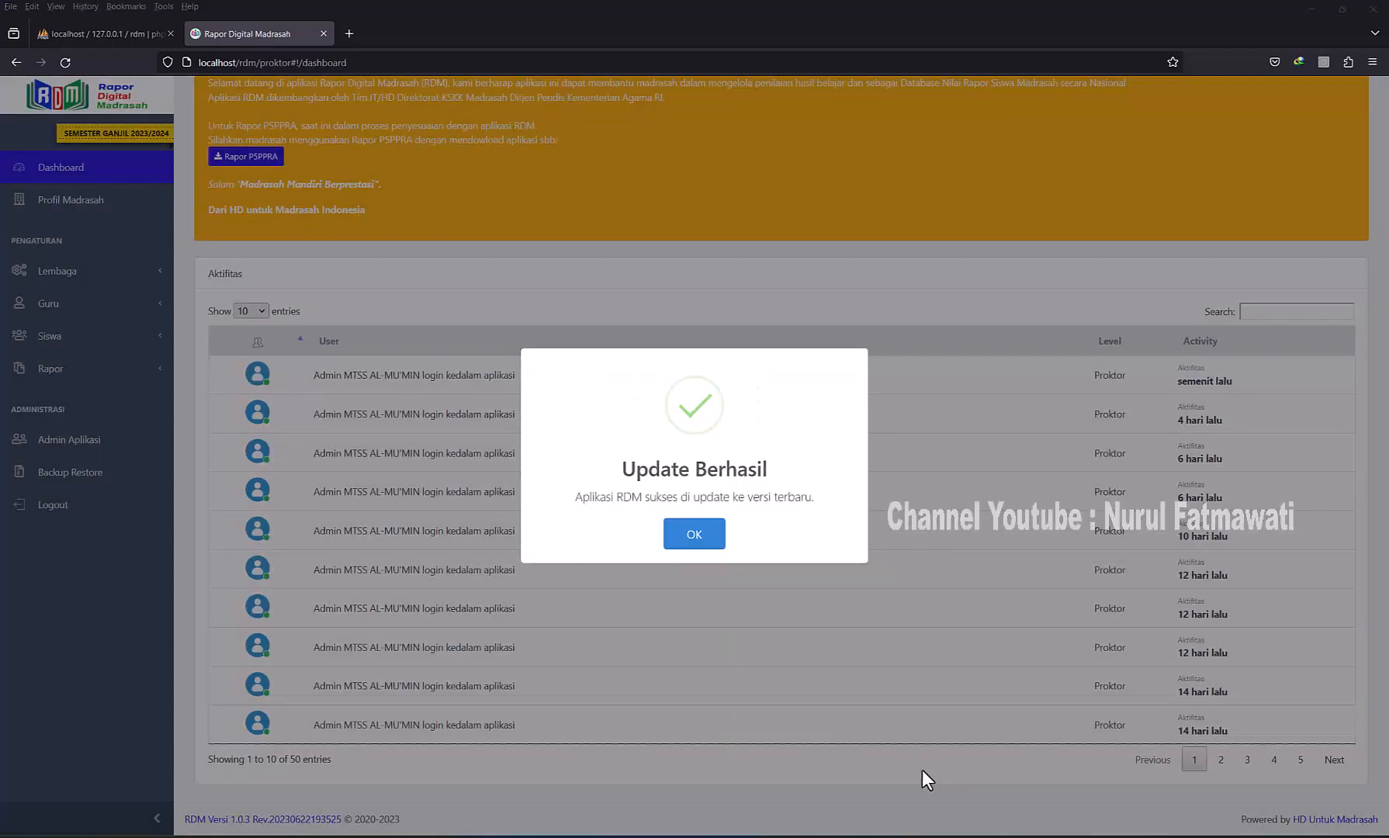
left_click(698, 535)
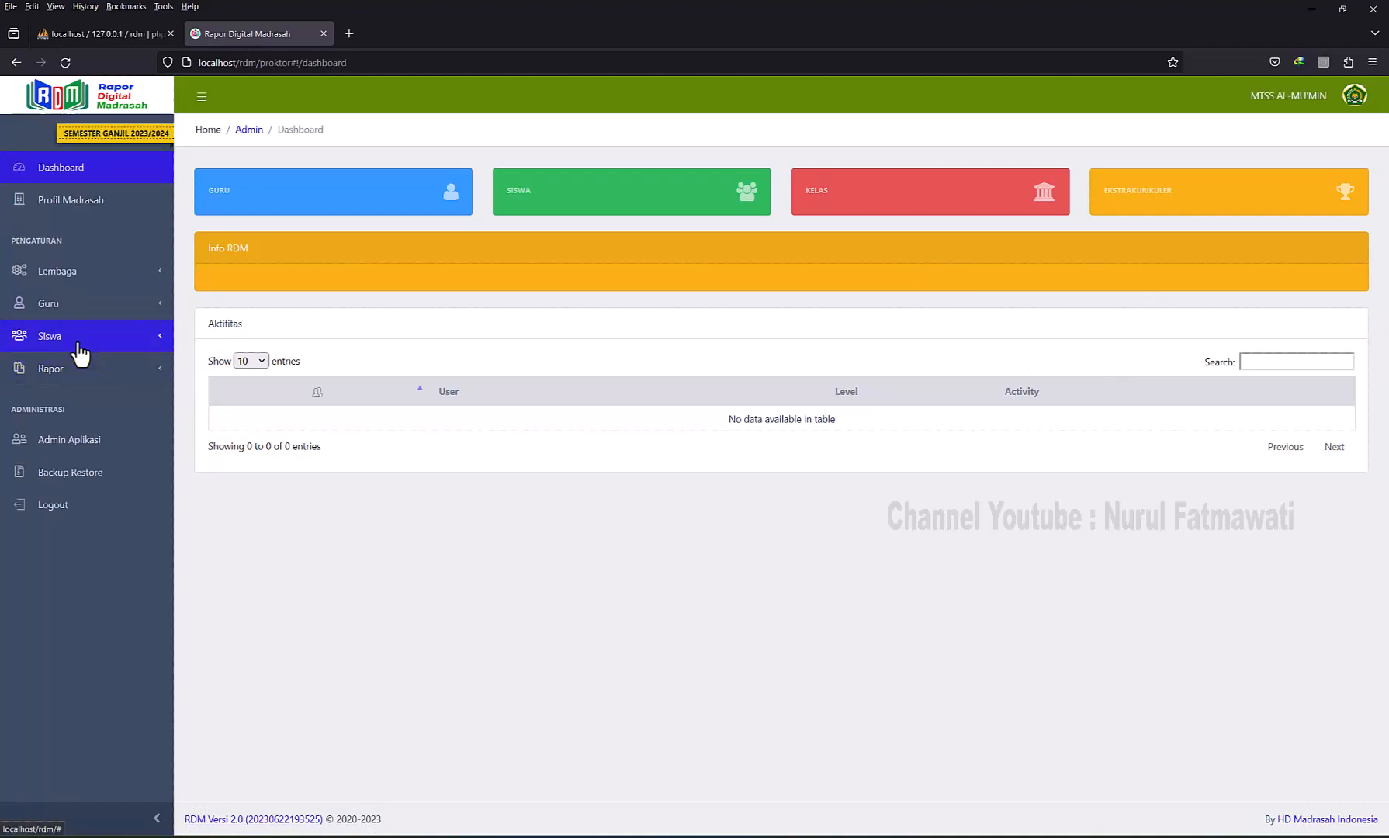
right_click(78, 343)
right_click(51, 339)
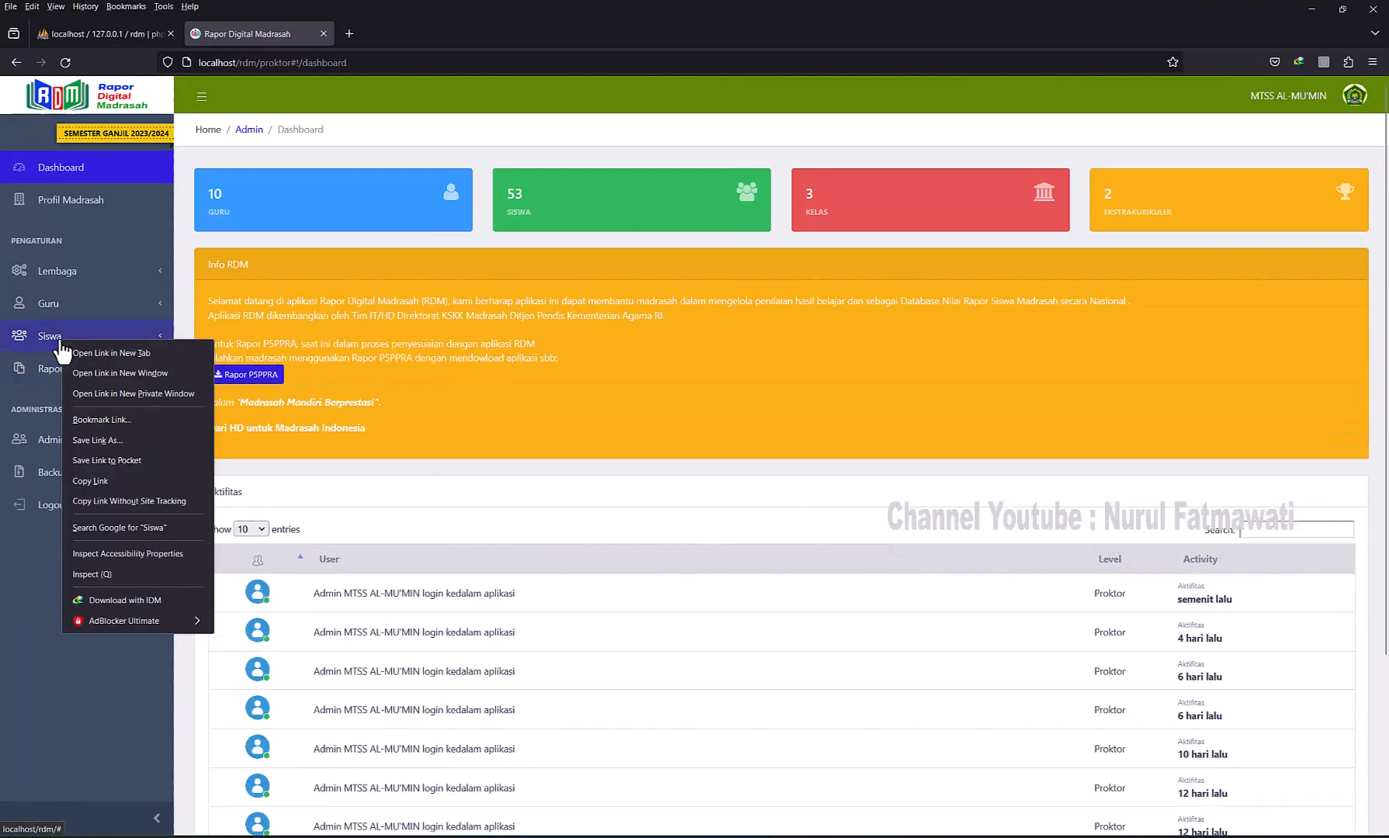
left_click(37, 367)
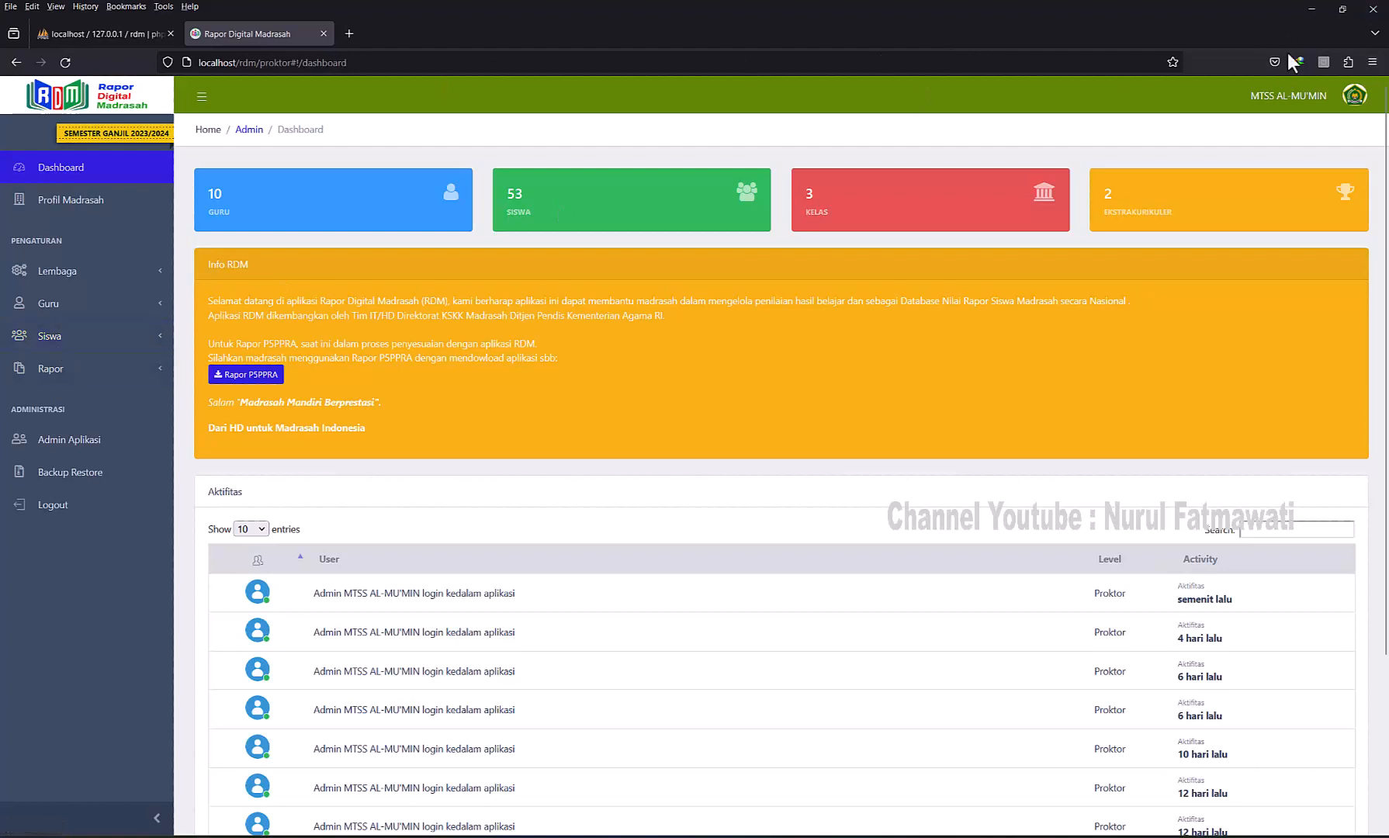
Examine the history-clearing options in Firefox's Privacy & Security settings
left_click(1372, 66)
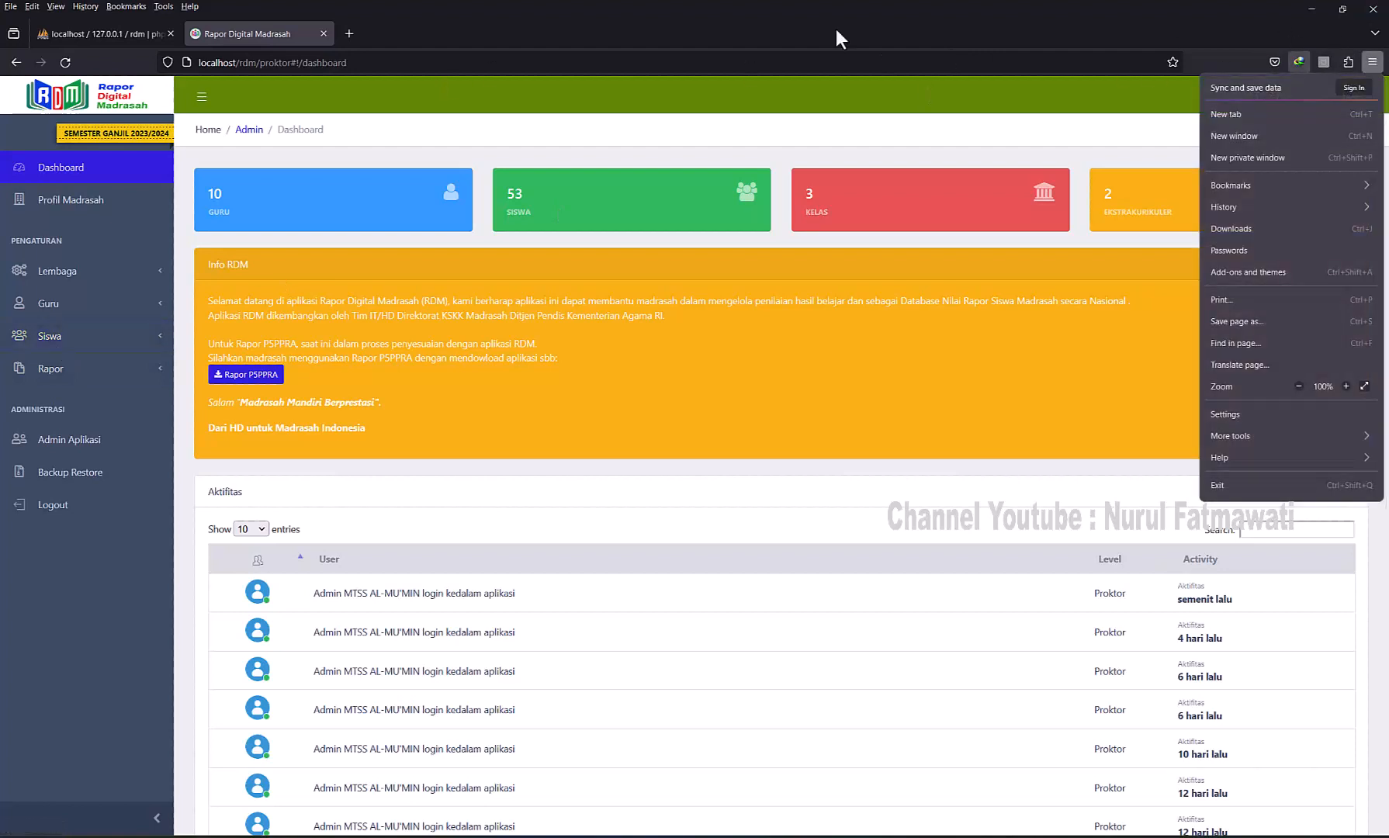
left_click(165, 10)
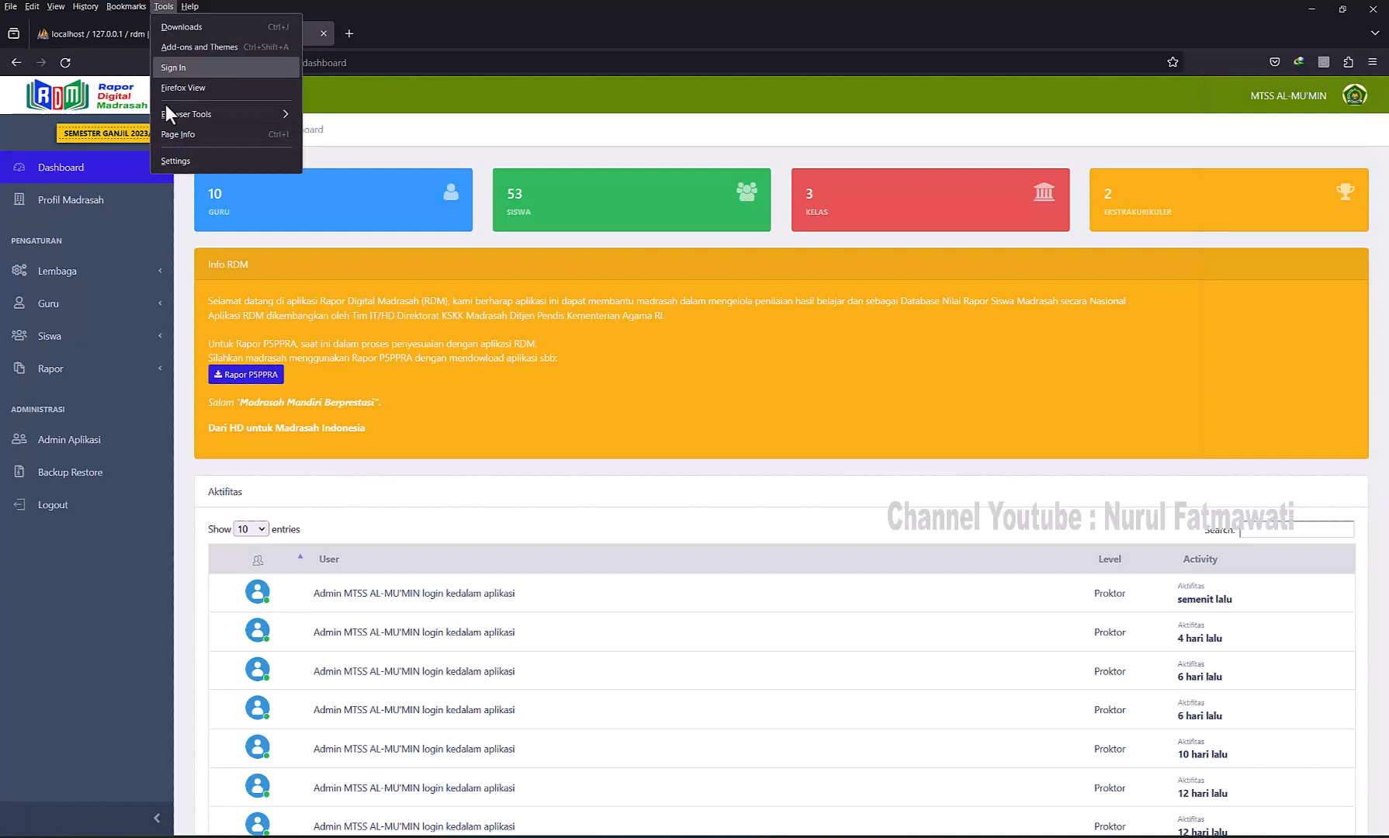
left_click(188, 161)
left_click(95, 242)
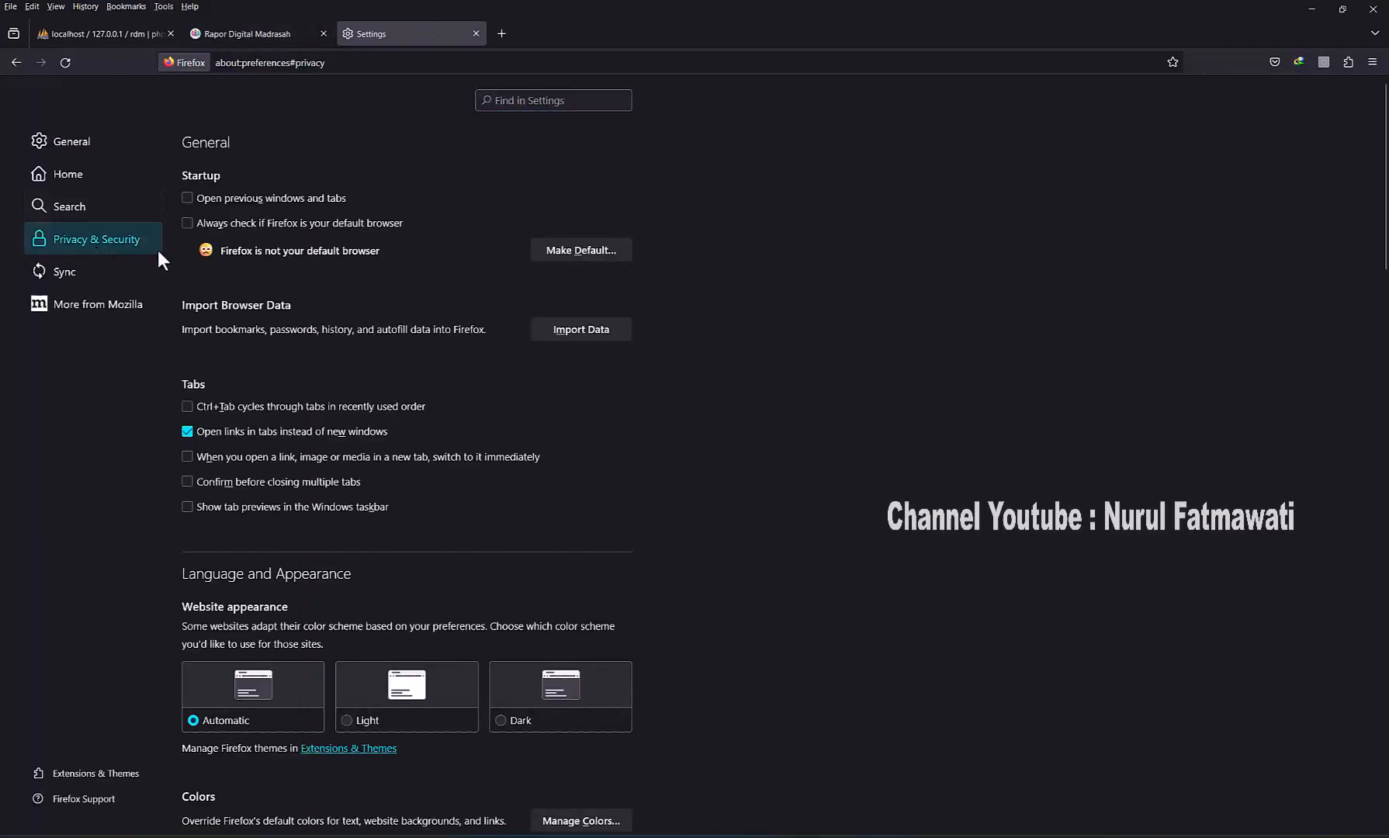
scroll(562, 567, "down", 7)
scroll(596, 525, "down", 6)
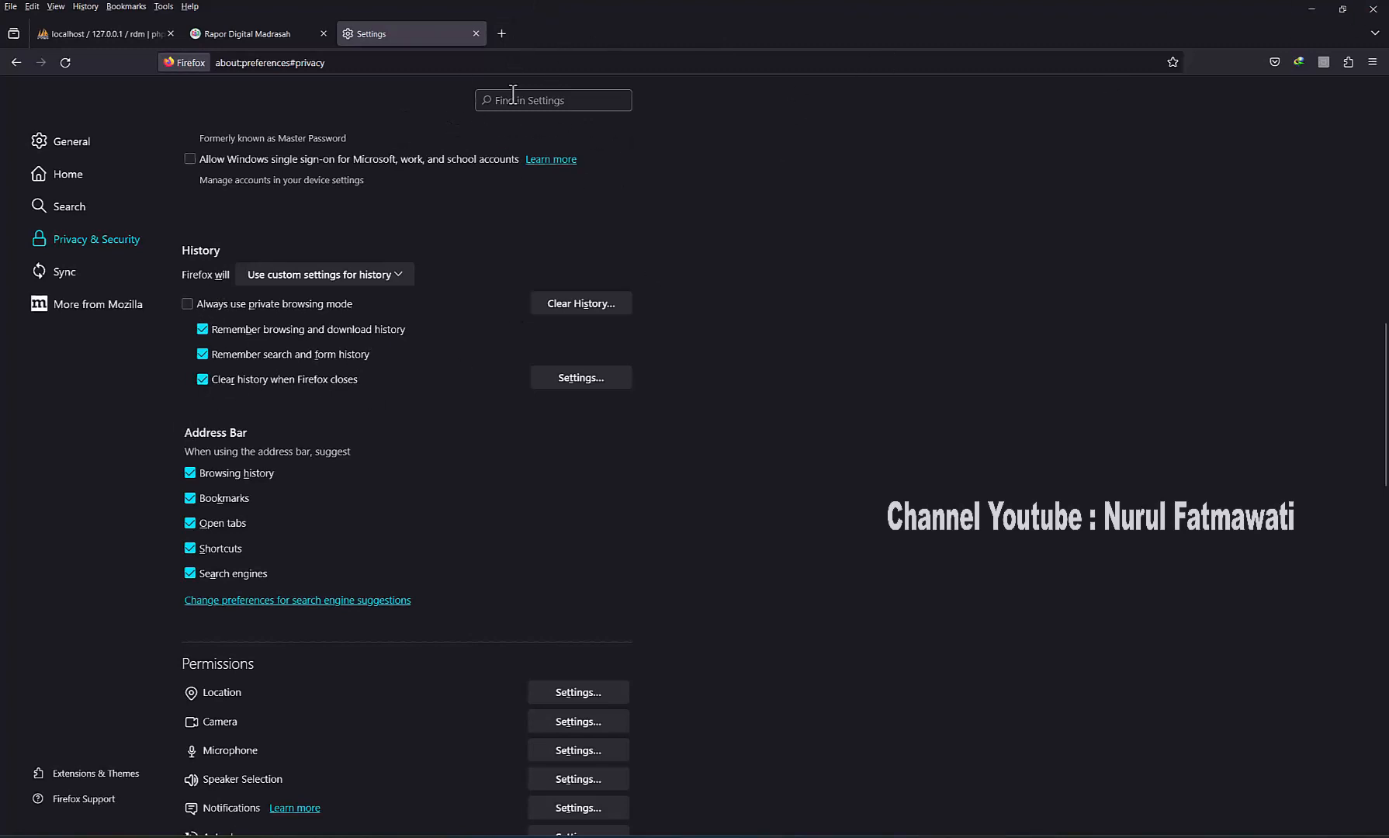
Restart Firefox and load localhost/rdm in the new window
left_click(1376, 9)
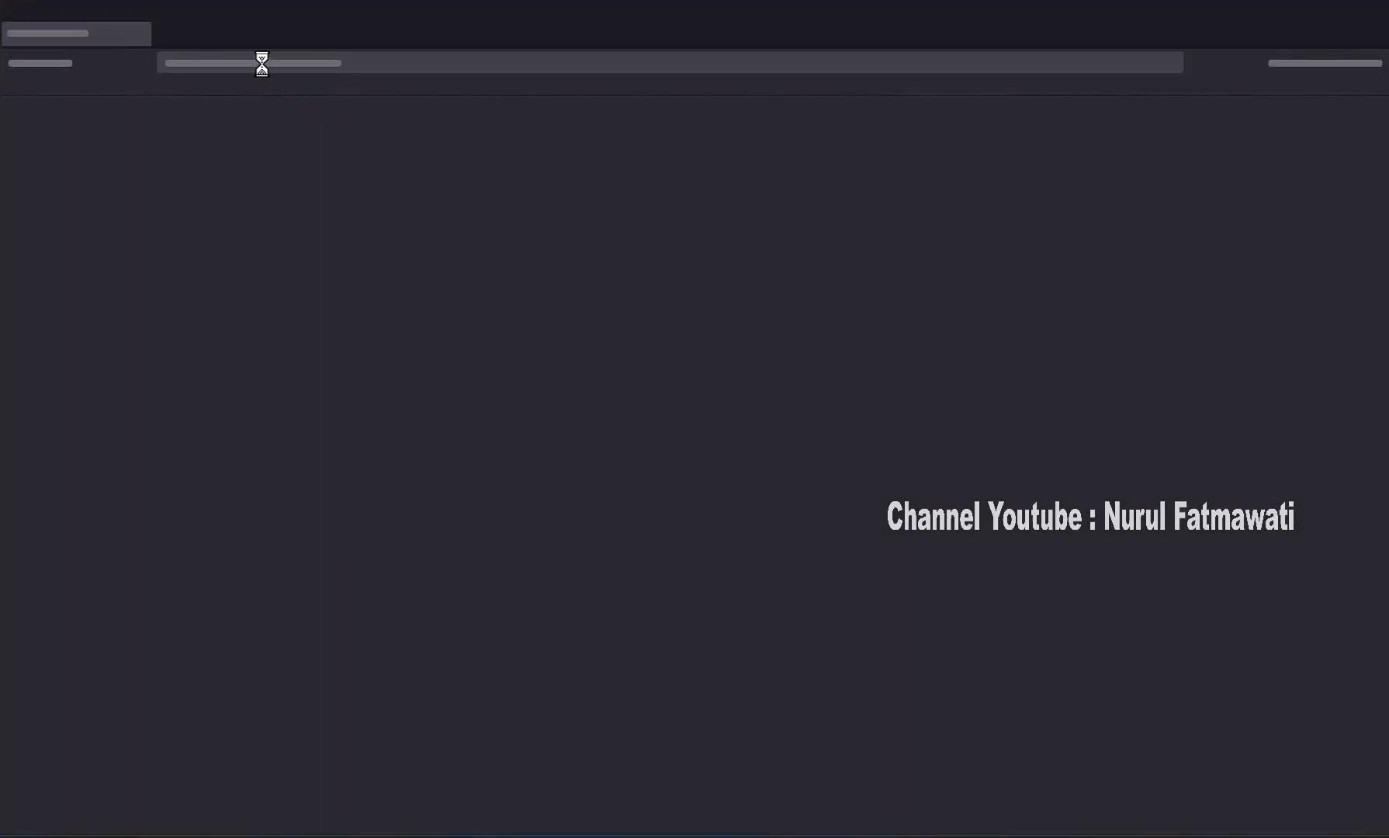
left_click(262, 62)
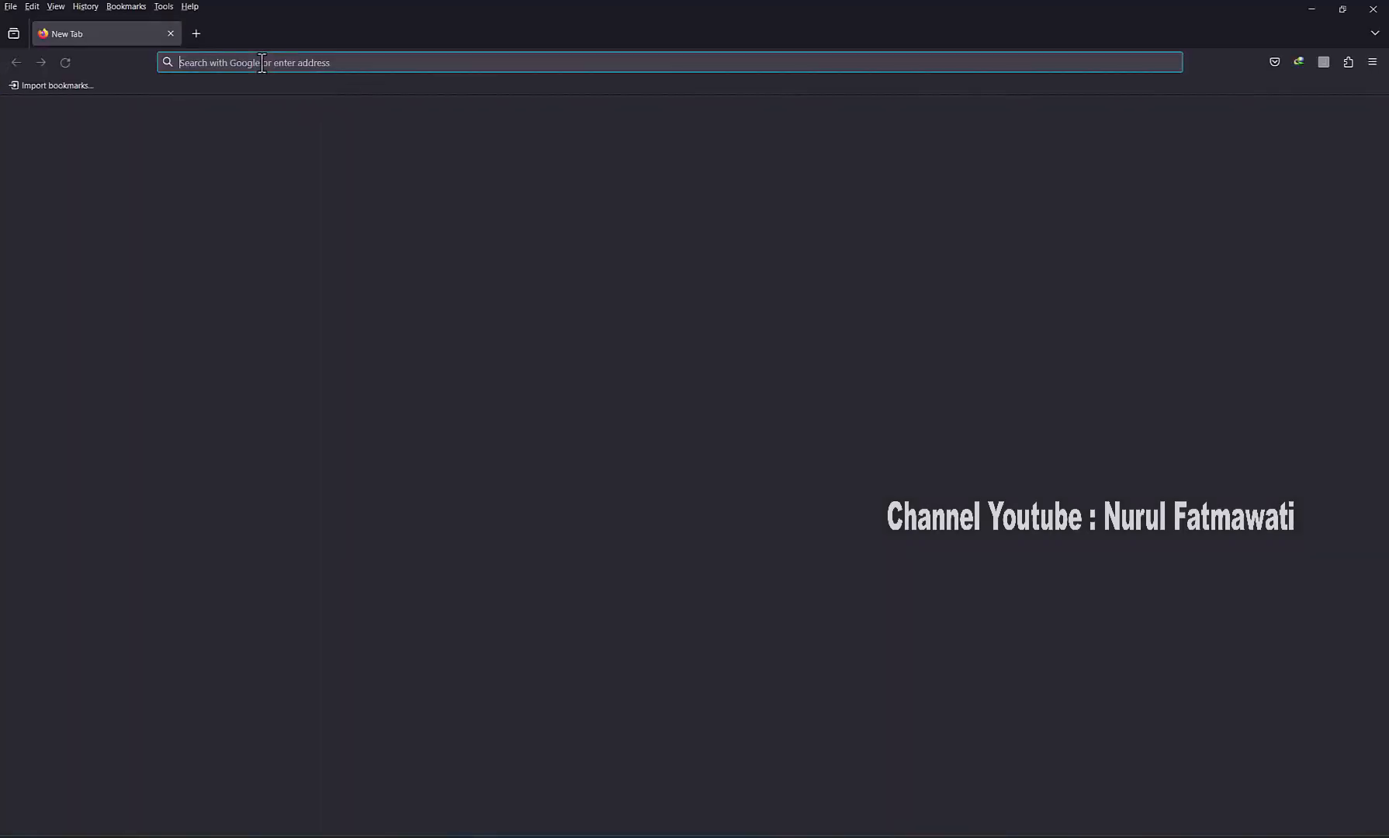
type("localhost/")
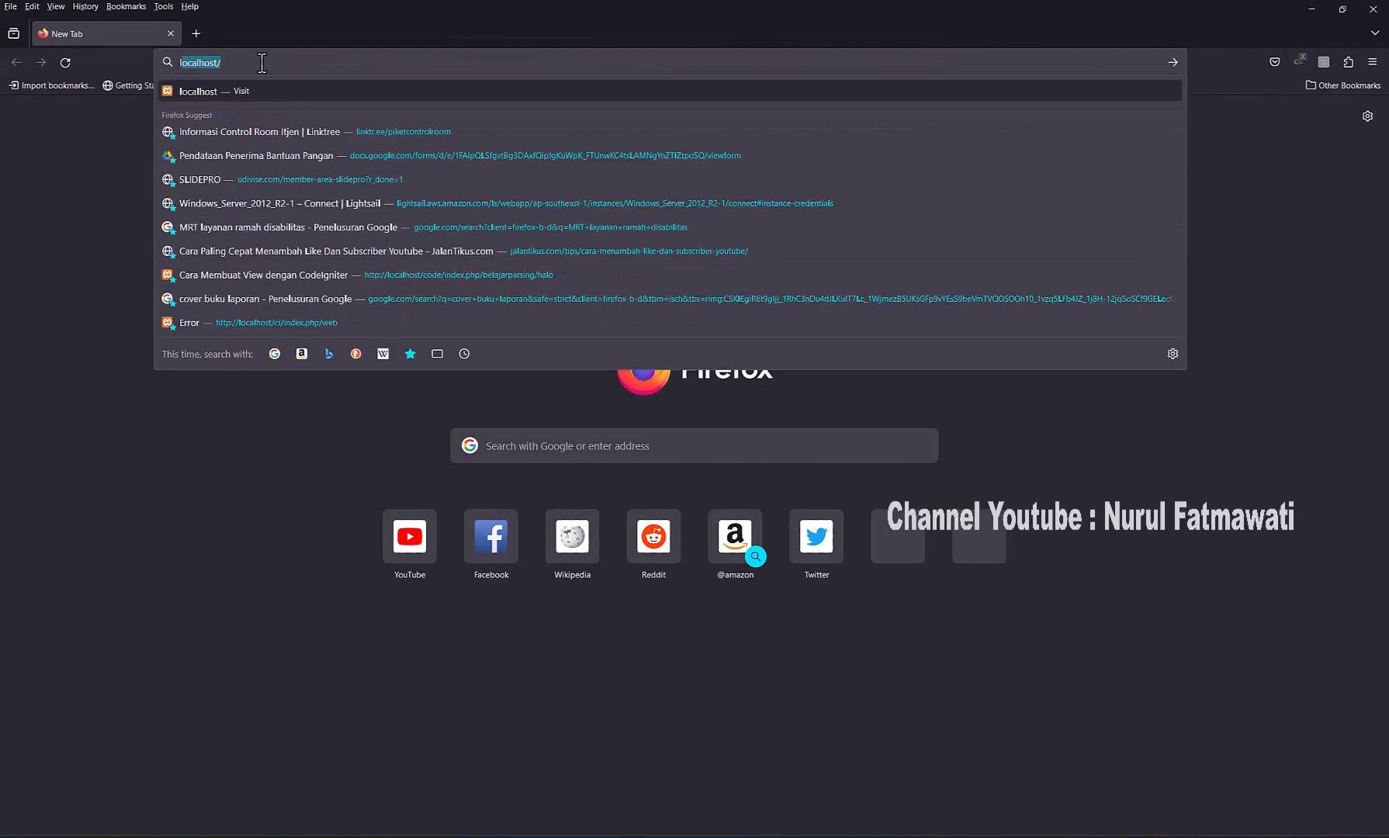
key("Right")
type("rd")
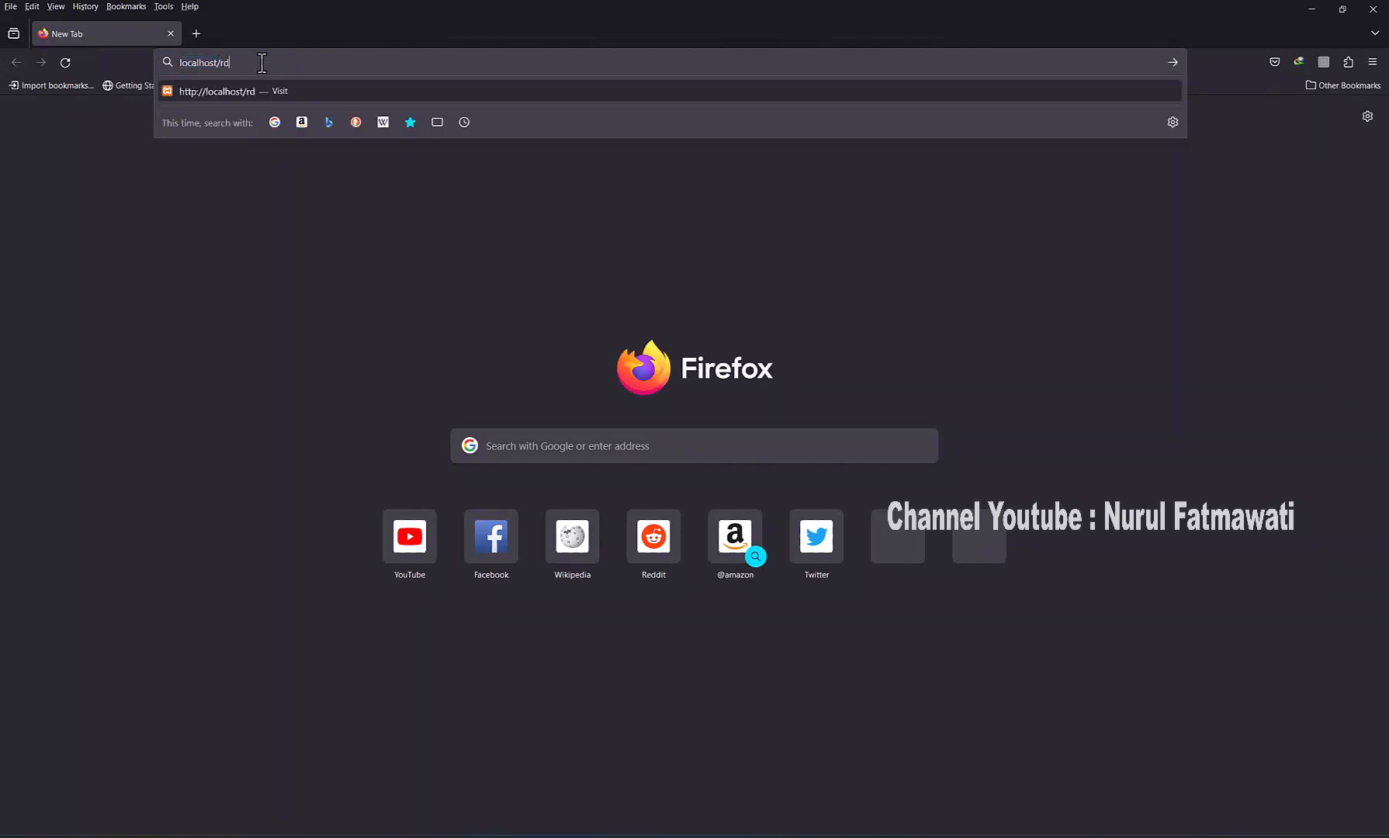
type("m")
key("Return")
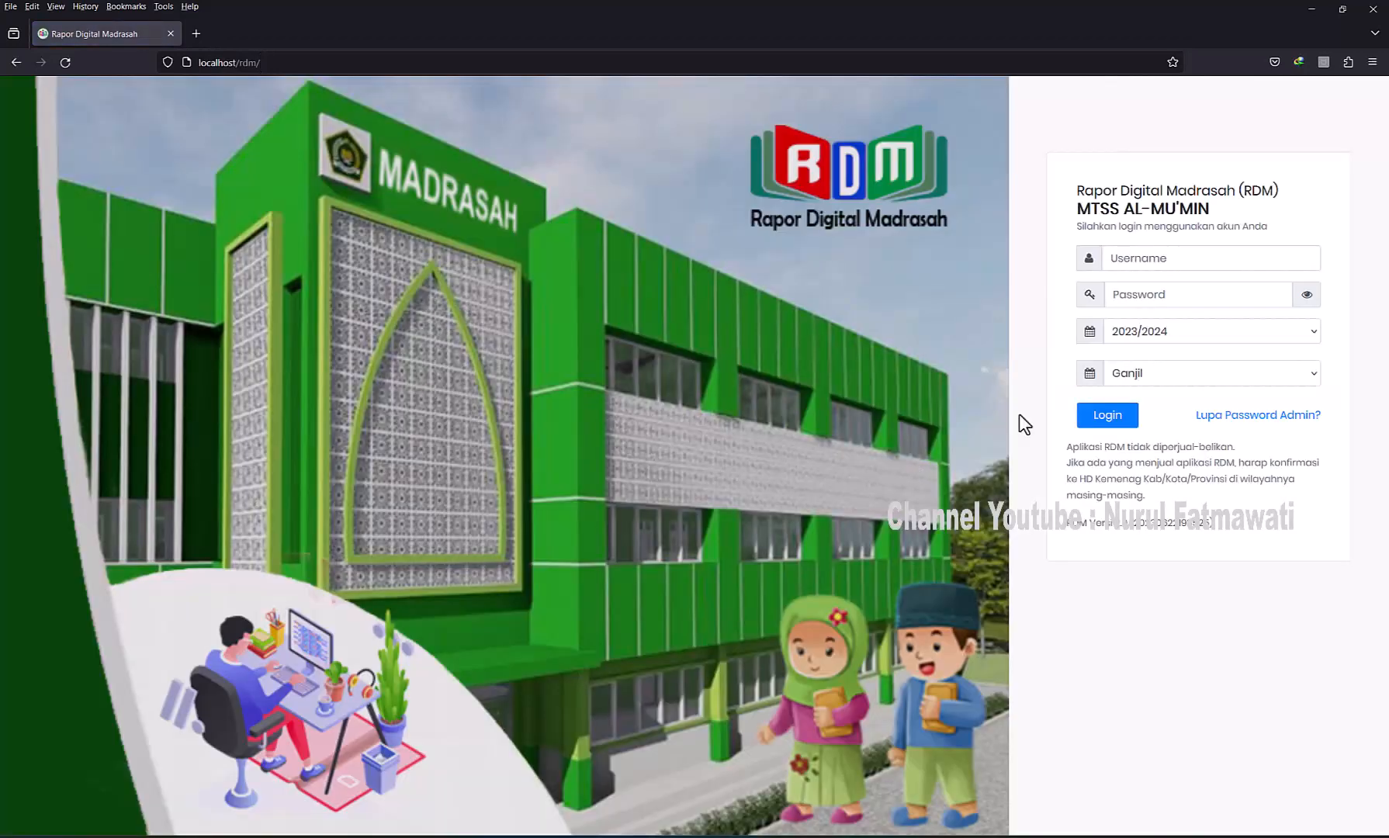
Log back in to the updated RDM site with the saved admin username and account password
left_click(1148, 259)
left_click(1154, 305)
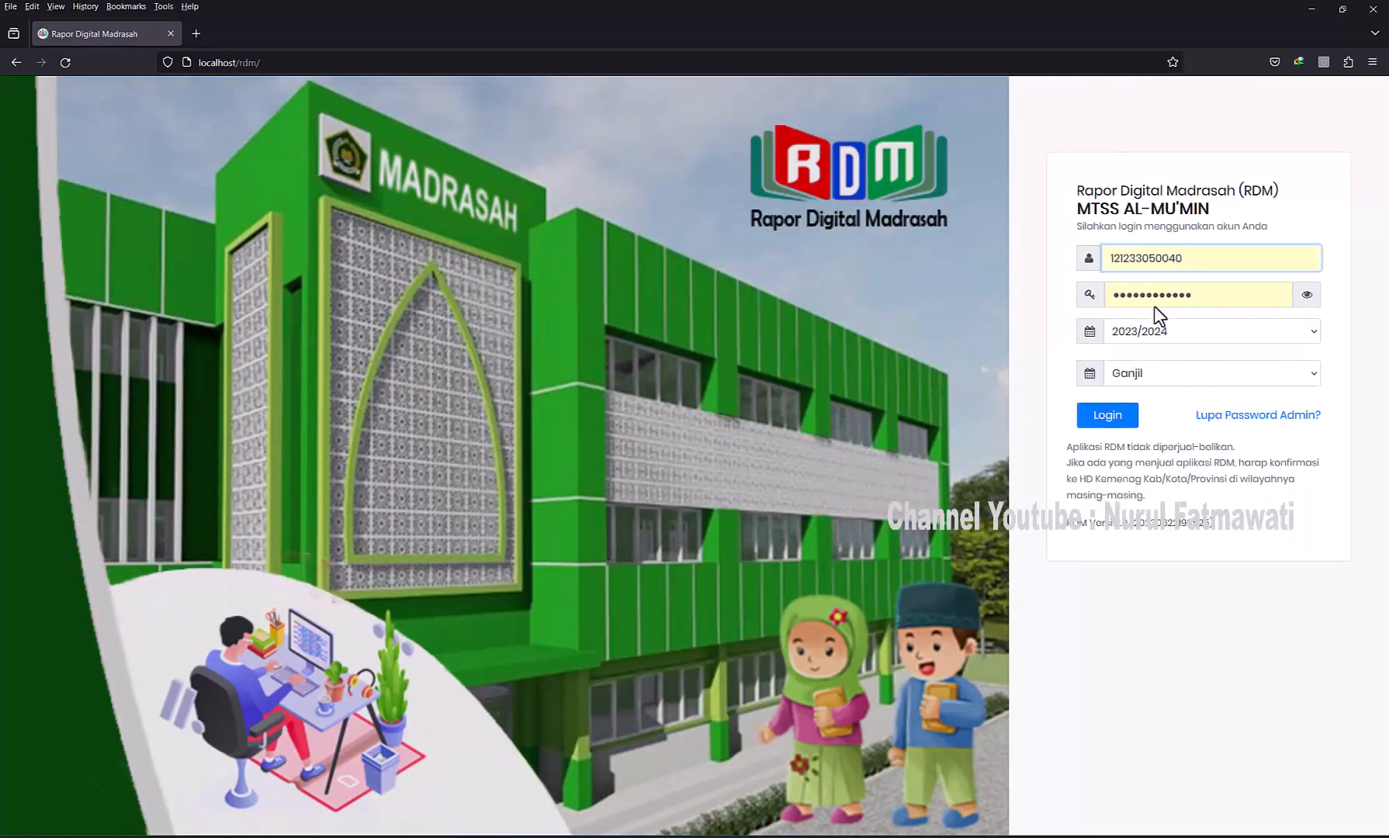
left_click(1094, 419)
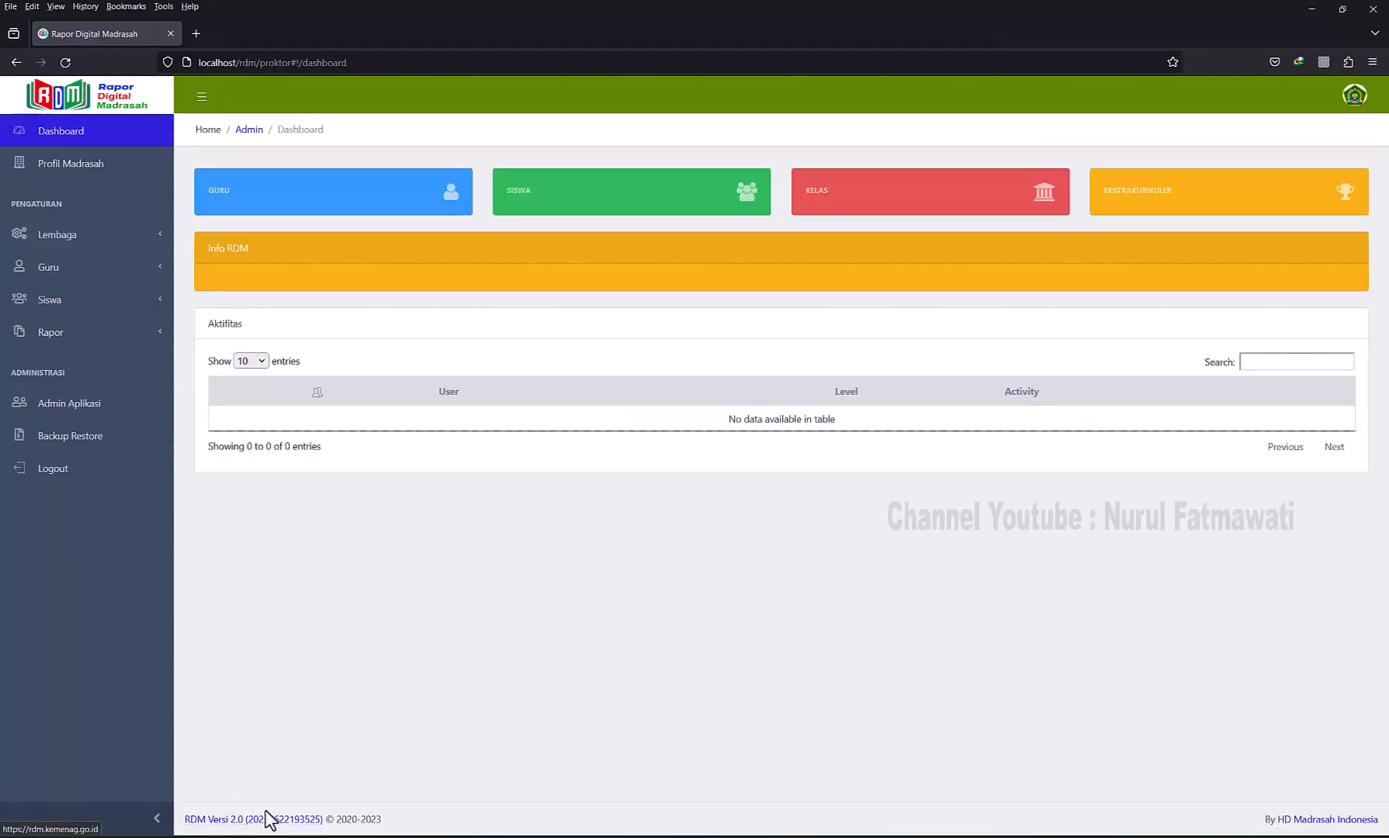
Check the Data Siswa page under the student settings of the updated RDM, and close the browser
left_click(54, 304)
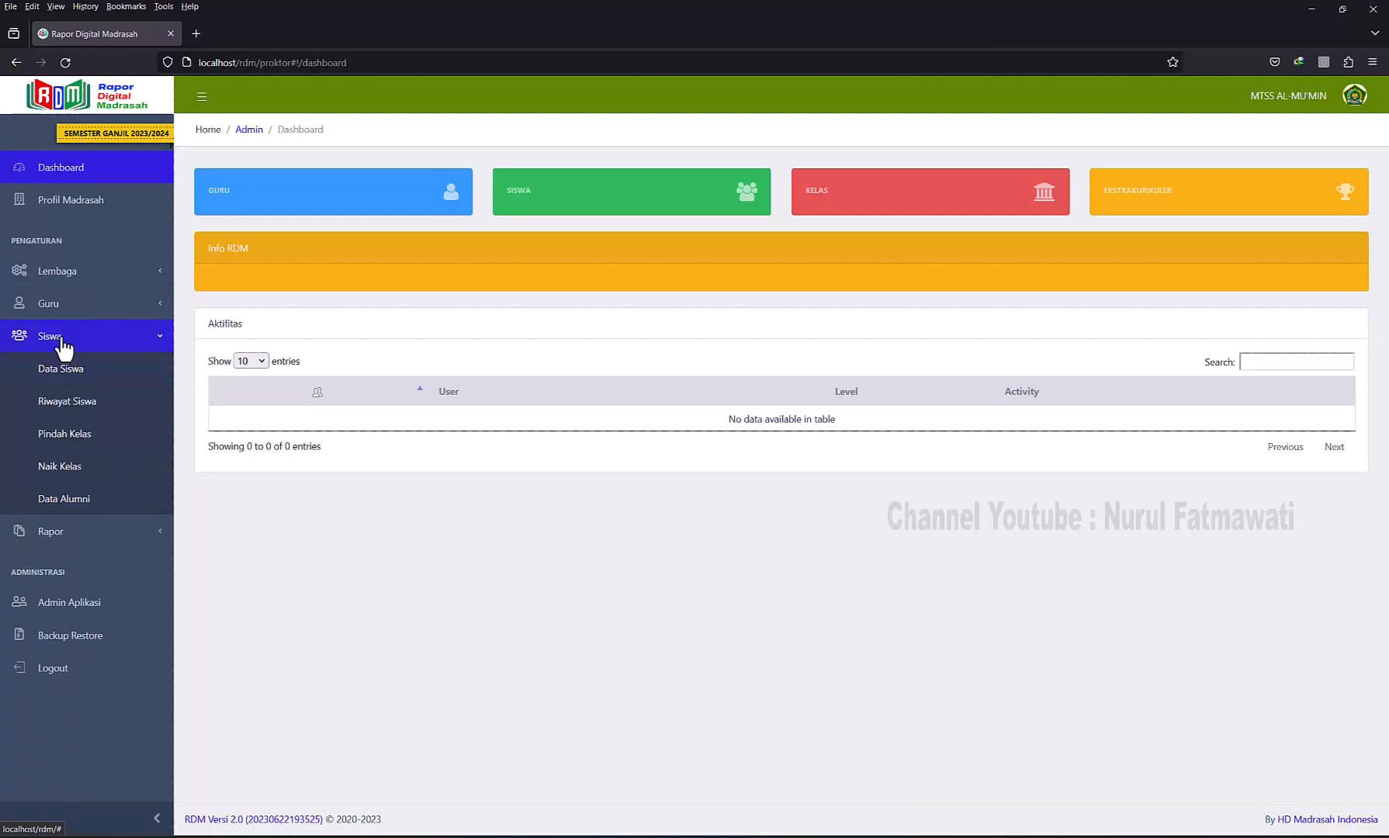
left_click(62, 370)
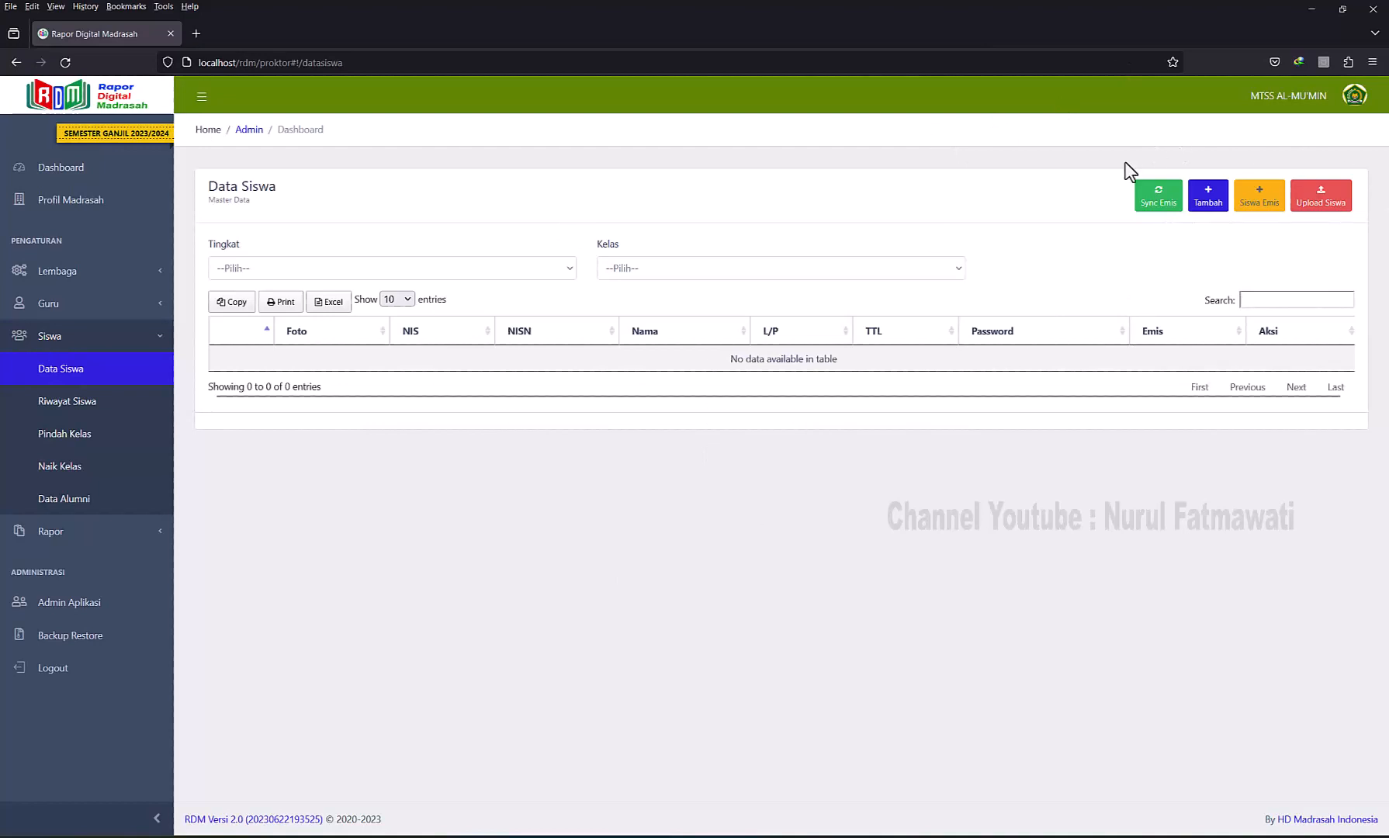
left_click(1374, 11)
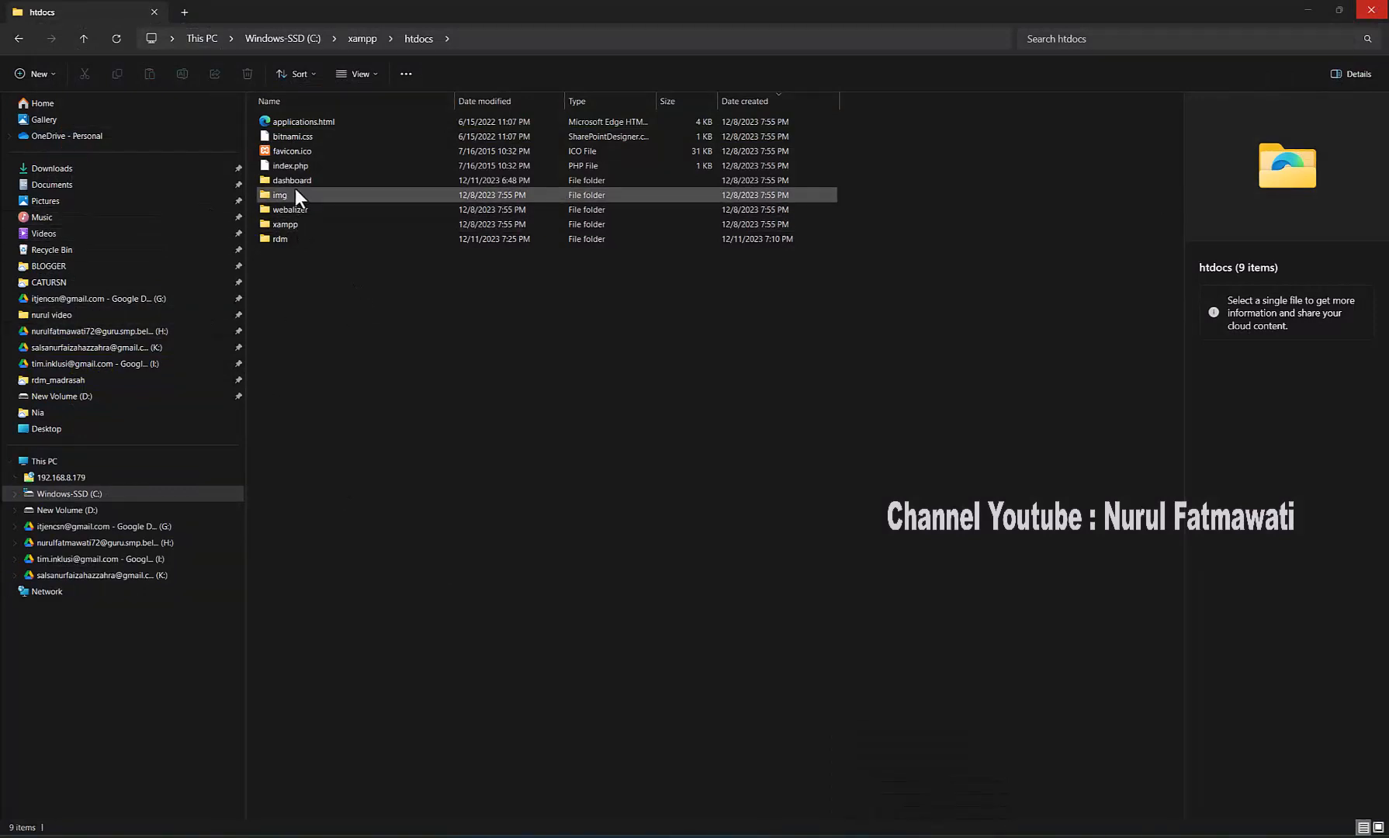
Compress the rdm folder in htdocs with WinRAR as a ZIP archive named rdm.zip, and select the finished archive
left_click(284, 240)
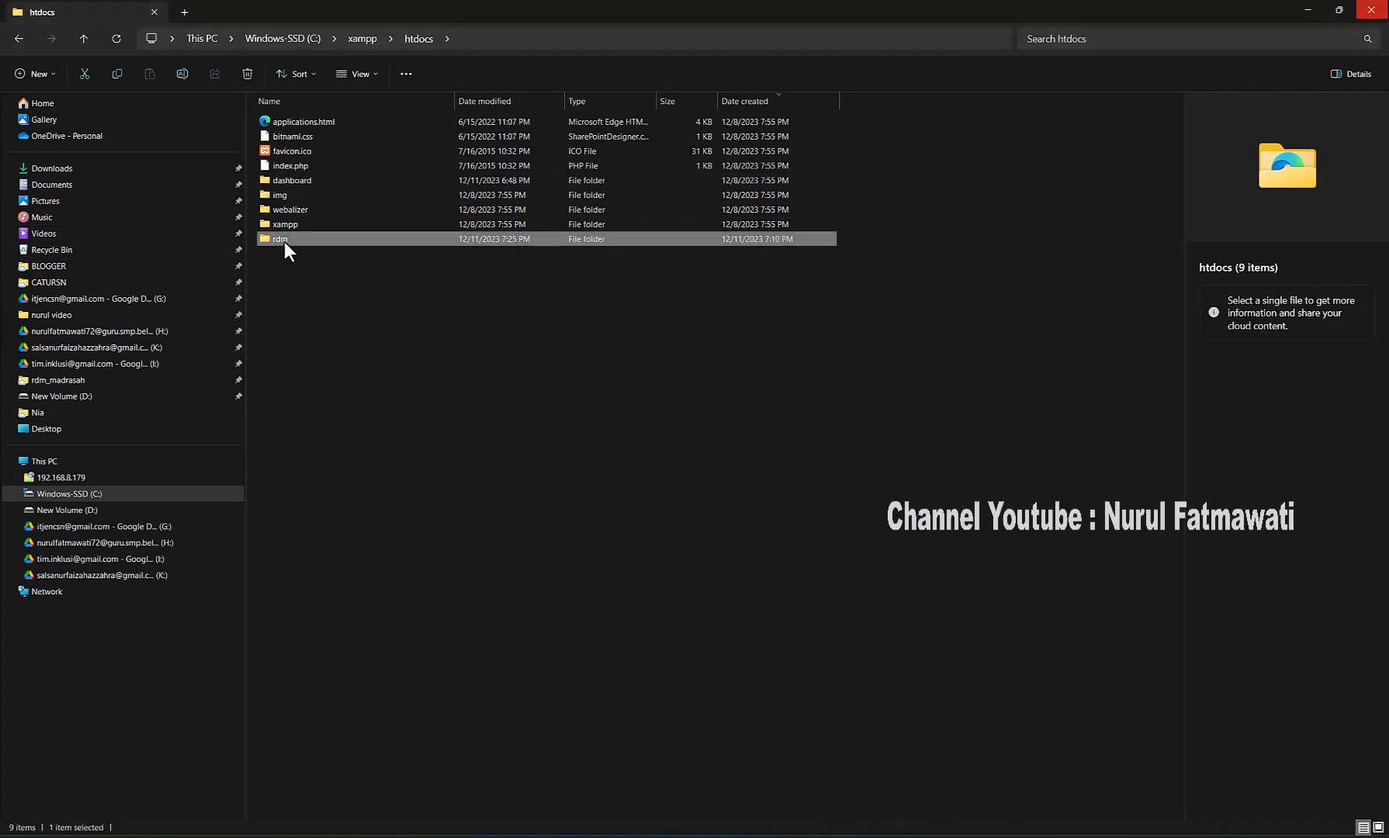
right_click(312, 241)
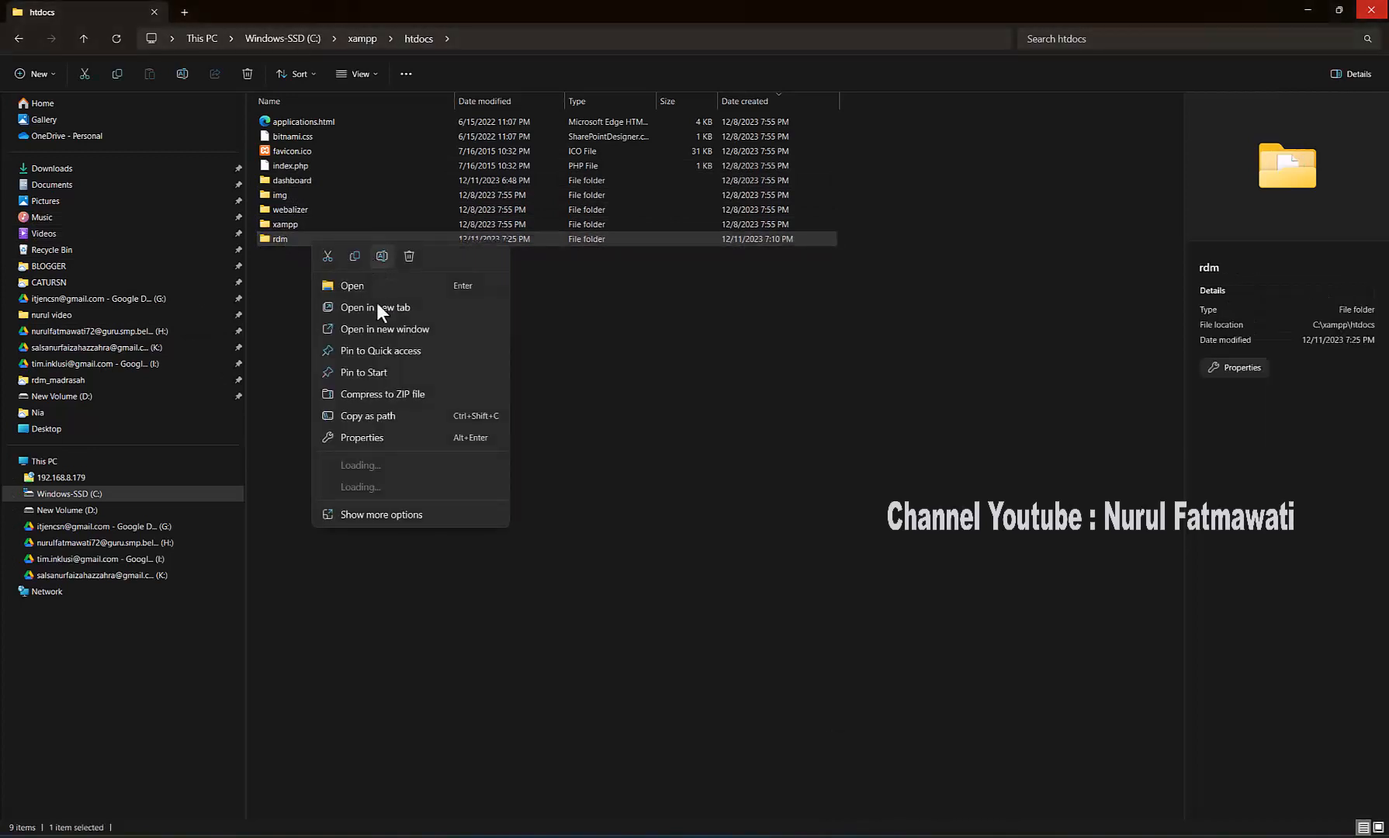
mouse_move(390, 488)
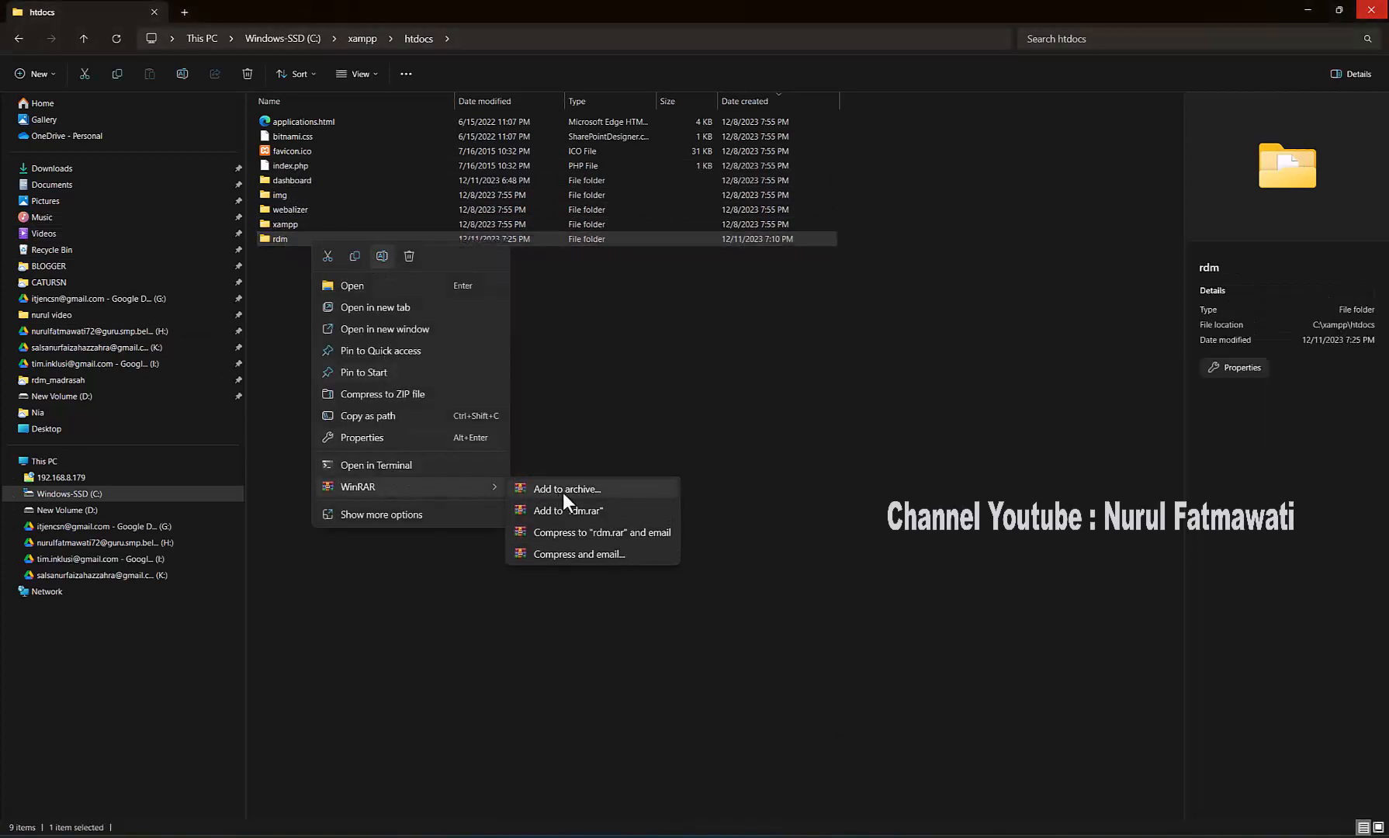
left_click(560, 491)
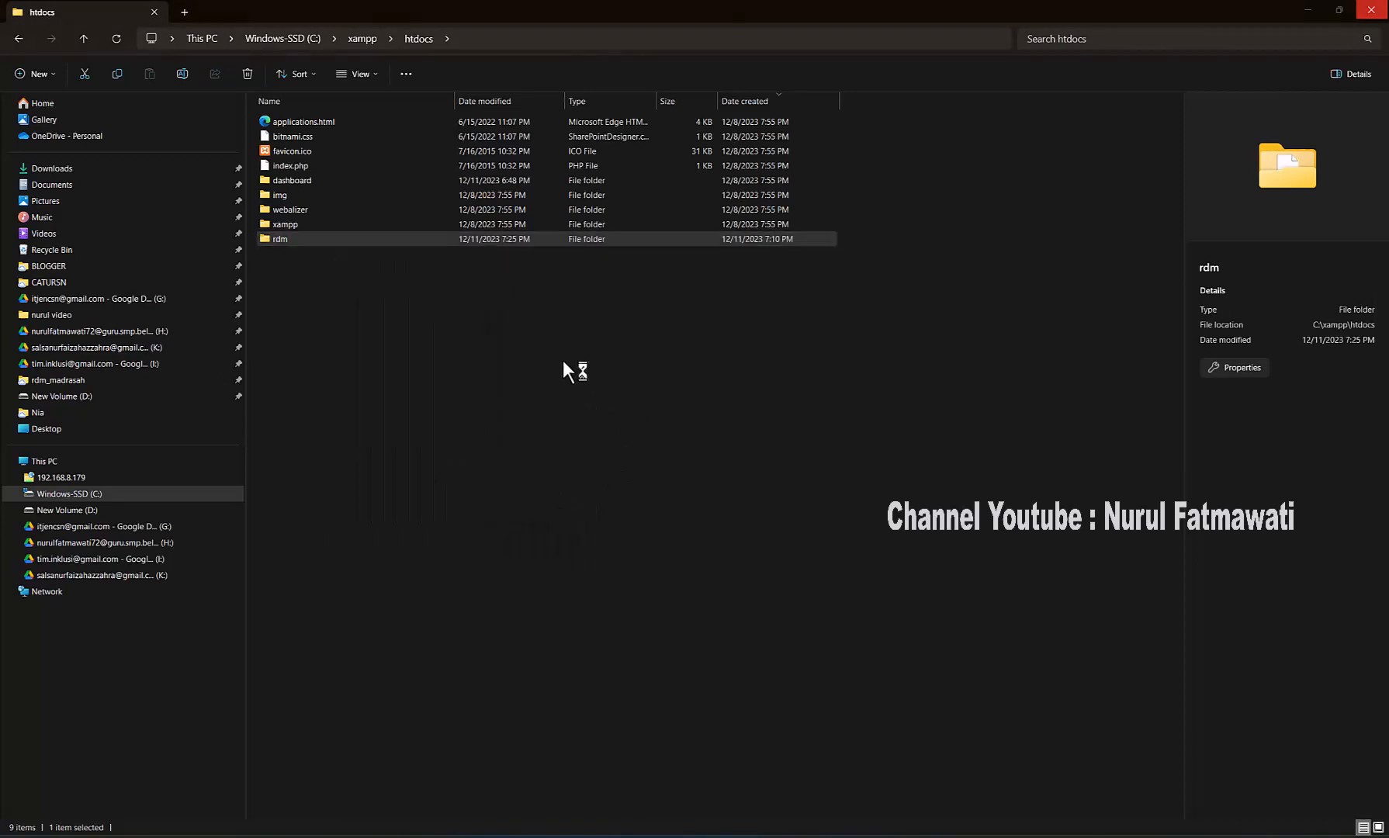
left_click(645, 424)
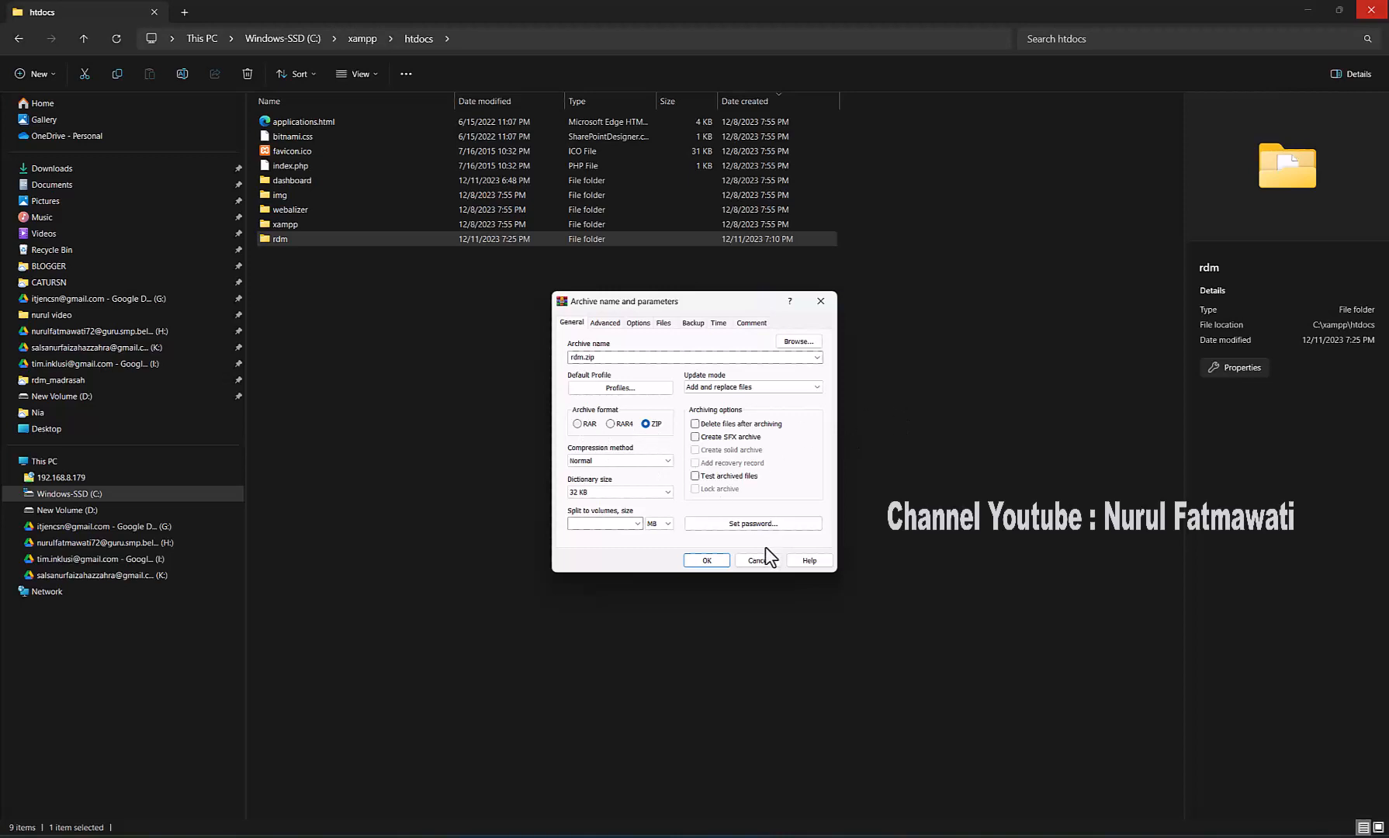
left_click(715, 558)
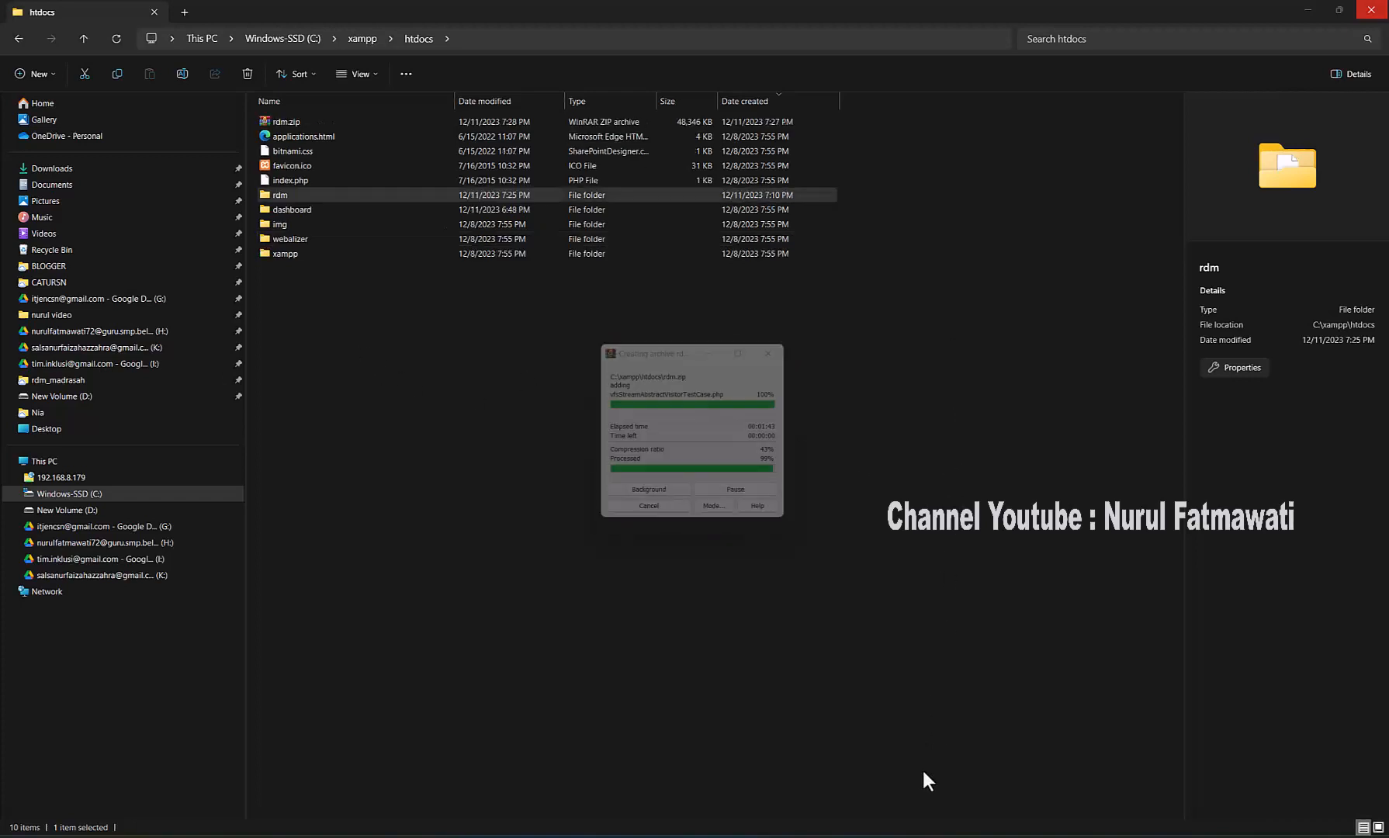
left_click(275, 123)
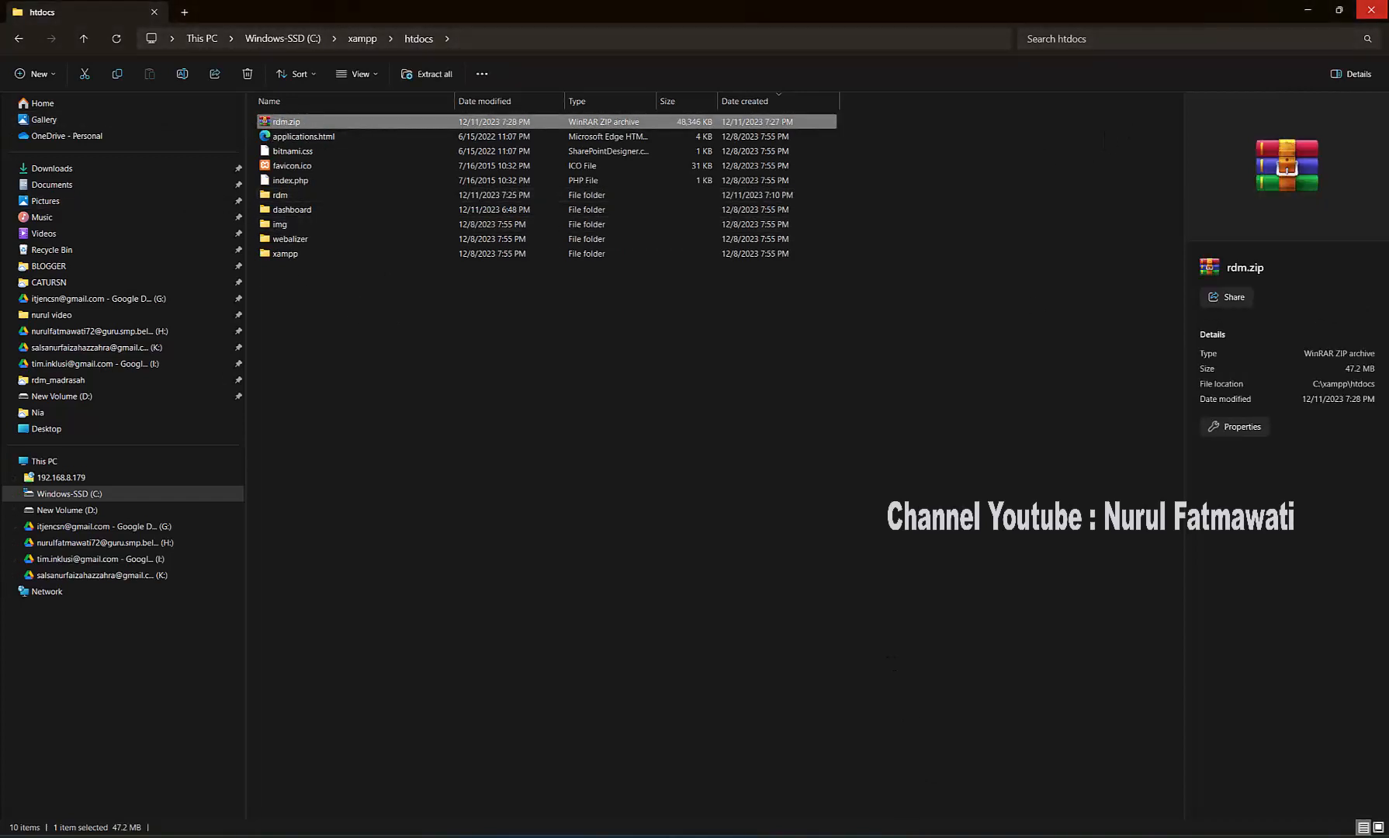
Switch to Chrome and review the open GoogieHost and mtsalmukmin.whf.bz pages, ending on the public_html folder in the file manager
key("alt+Tab")
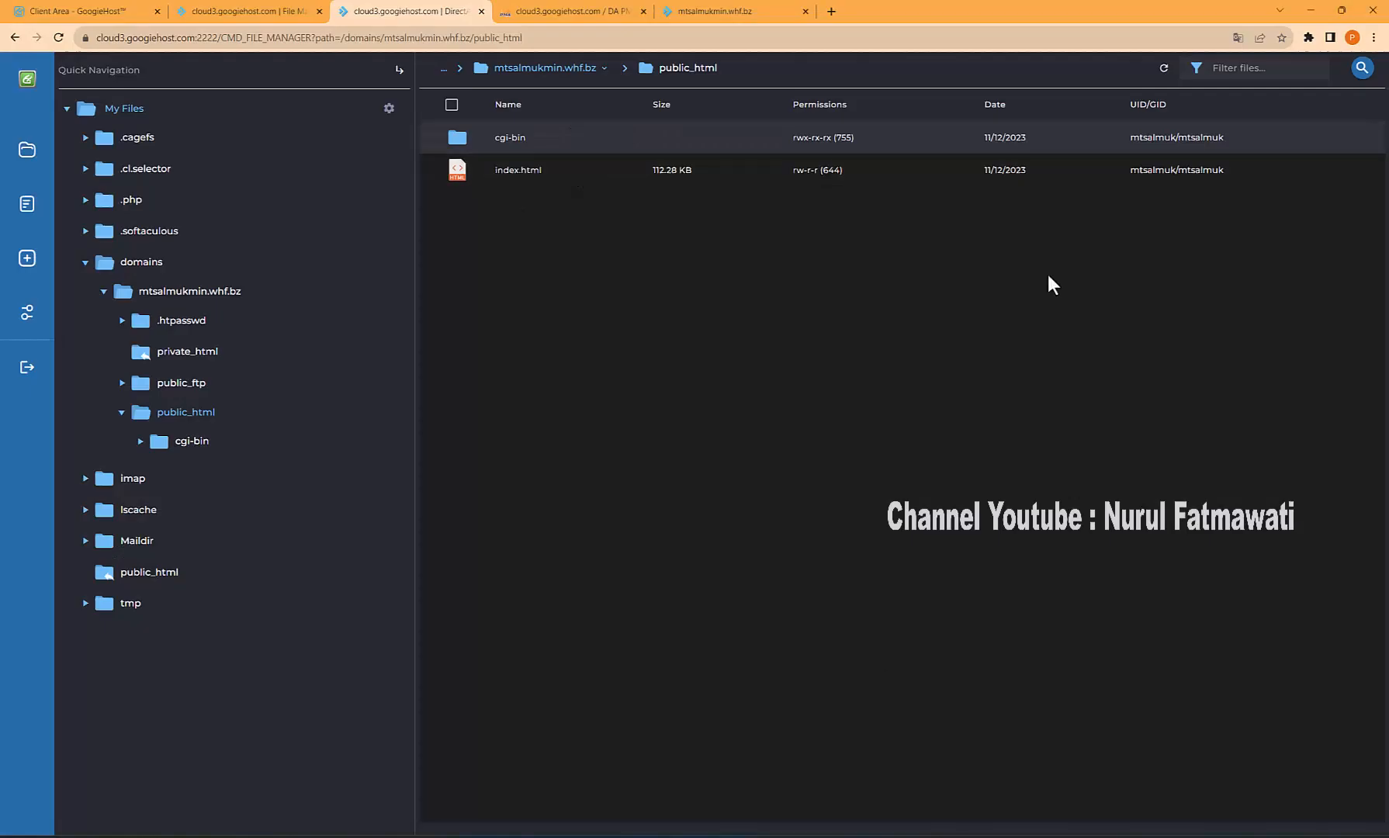
left_click(246, 8)
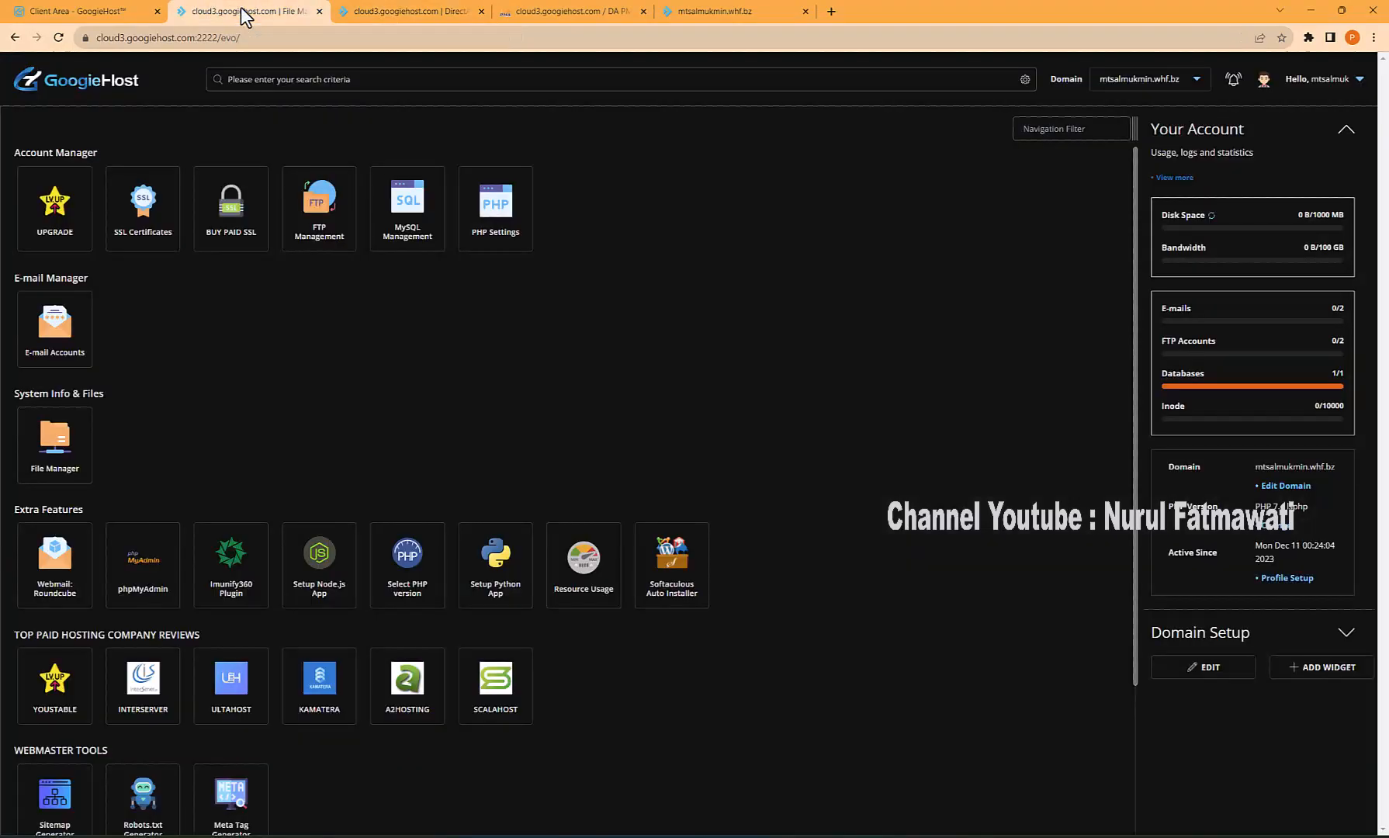
left_click(65, 10)
left_click(716, 12)
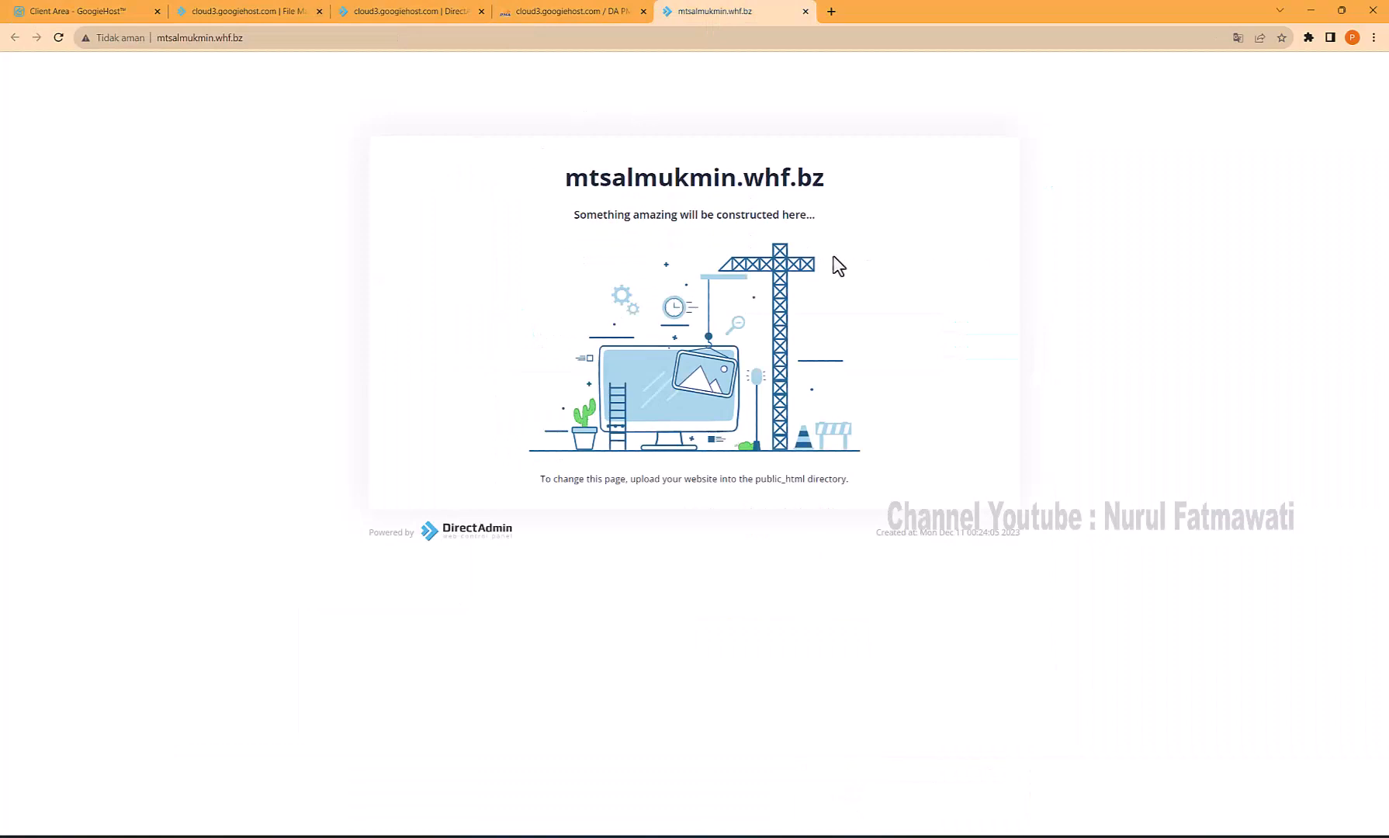
left_click(553, 9)
left_click(420, 8)
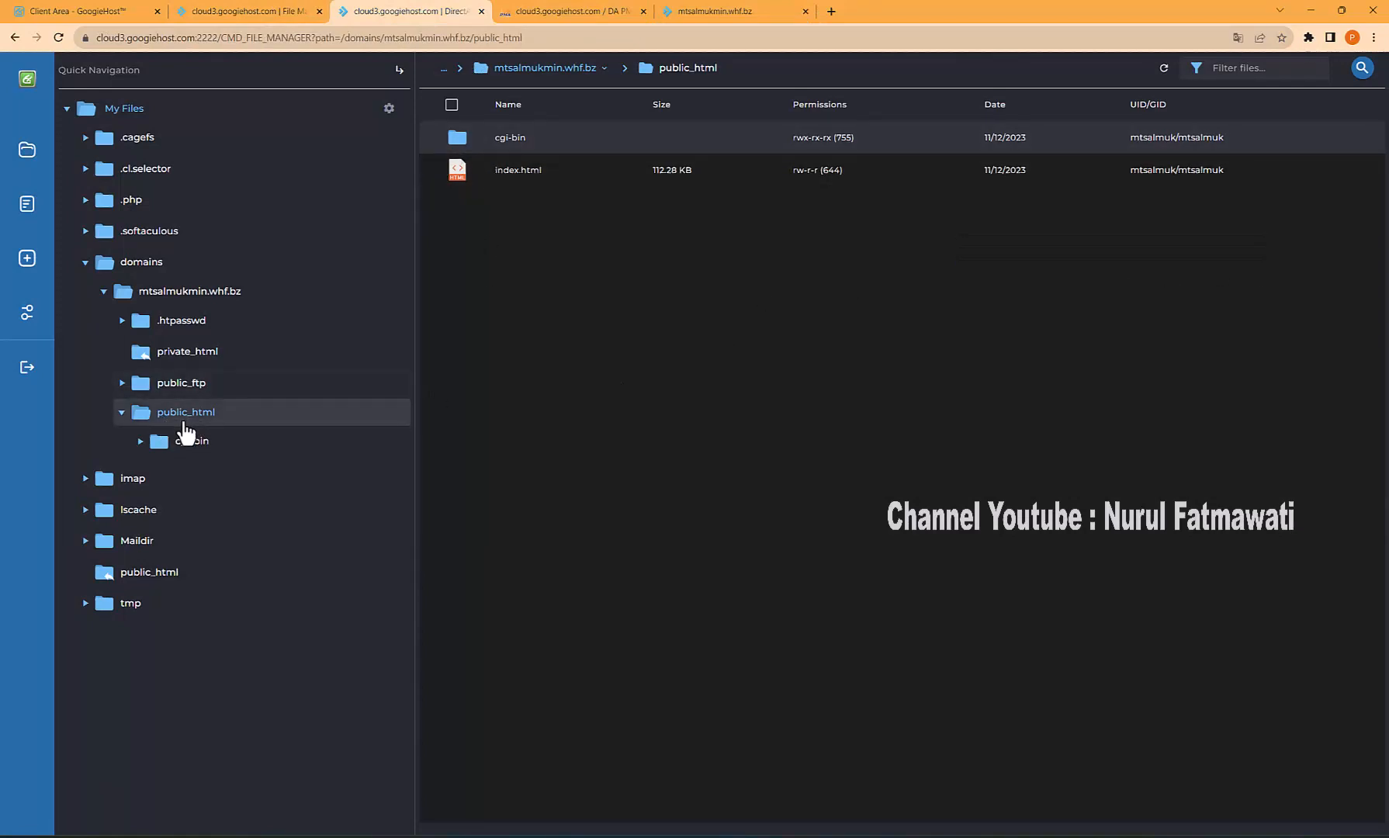
Close the extra hosting tabs, log in to DirectAdmin again from the GoogieHost client area, and open the file manager
left_click(481, 13)
left_click(481, 13)
left_click(481, 13)
left_click(481, 13)
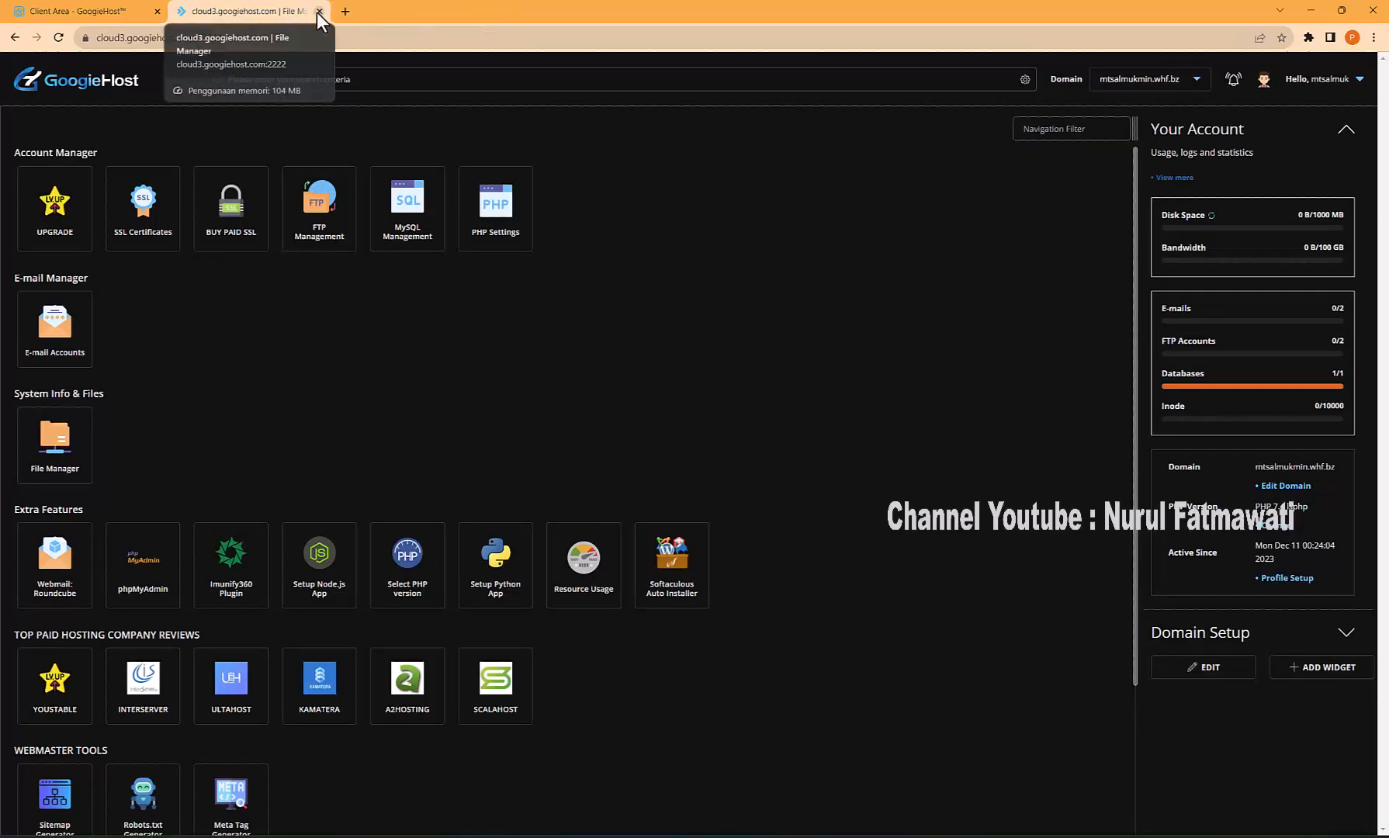
left_click(318, 11)
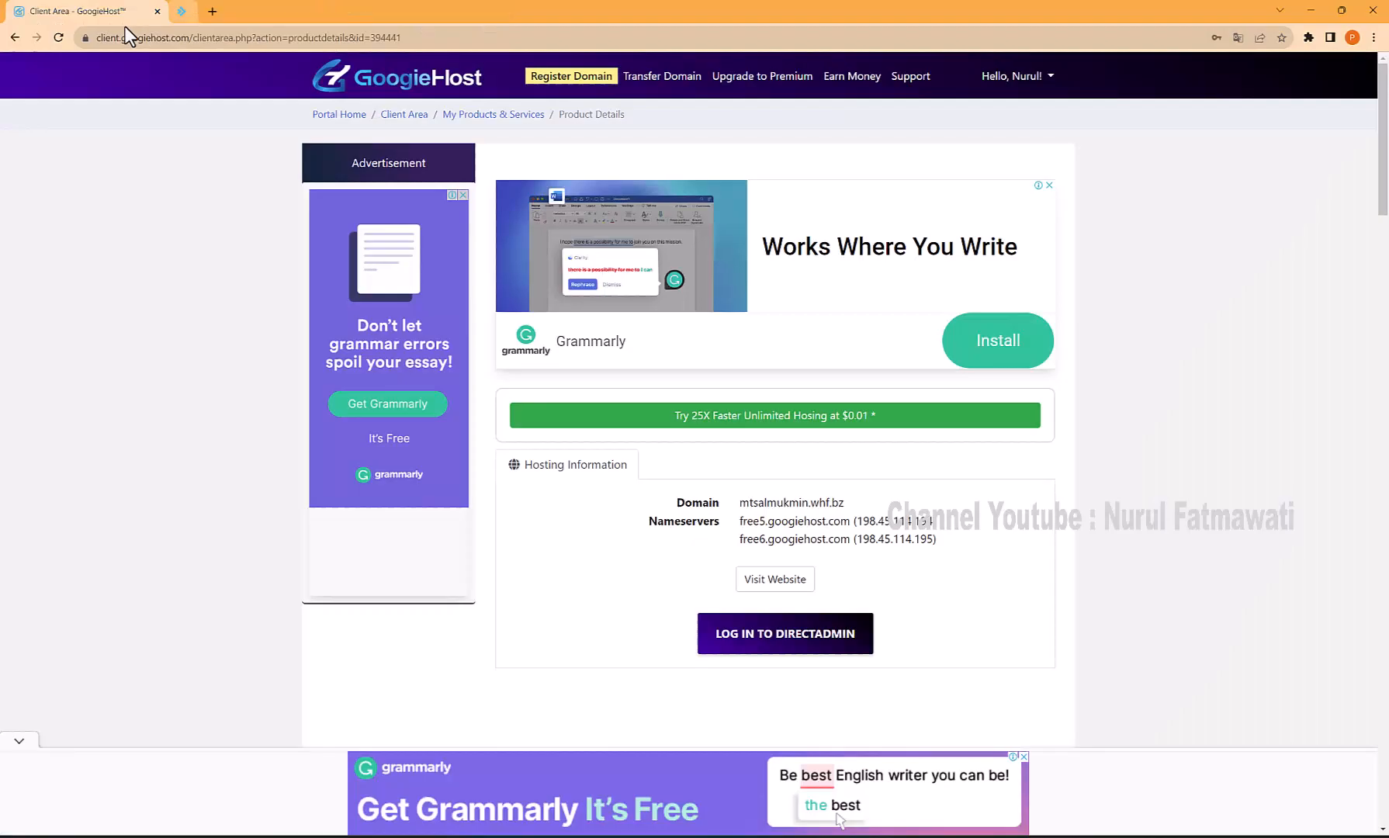
left_click(770, 651)
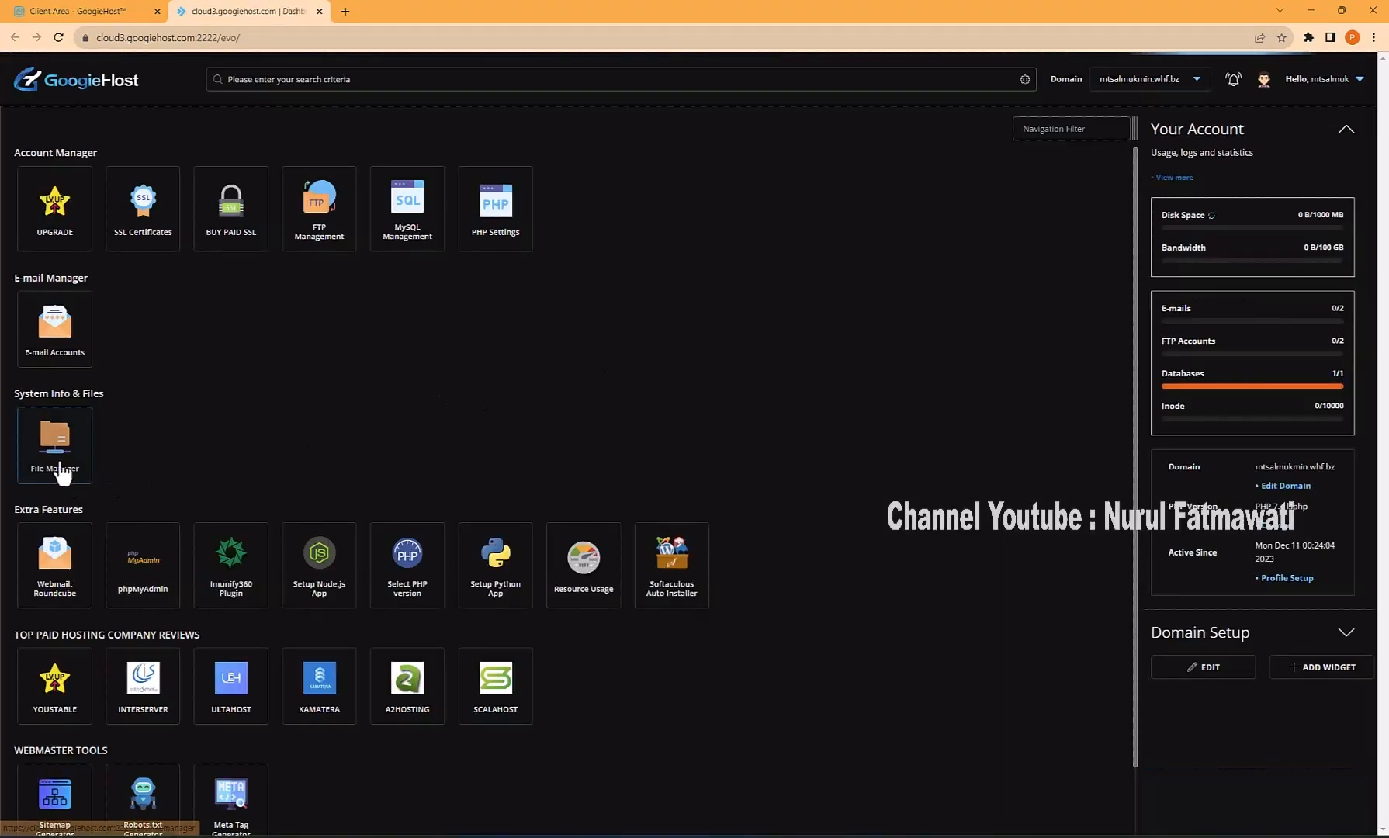
left_click(54, 442)
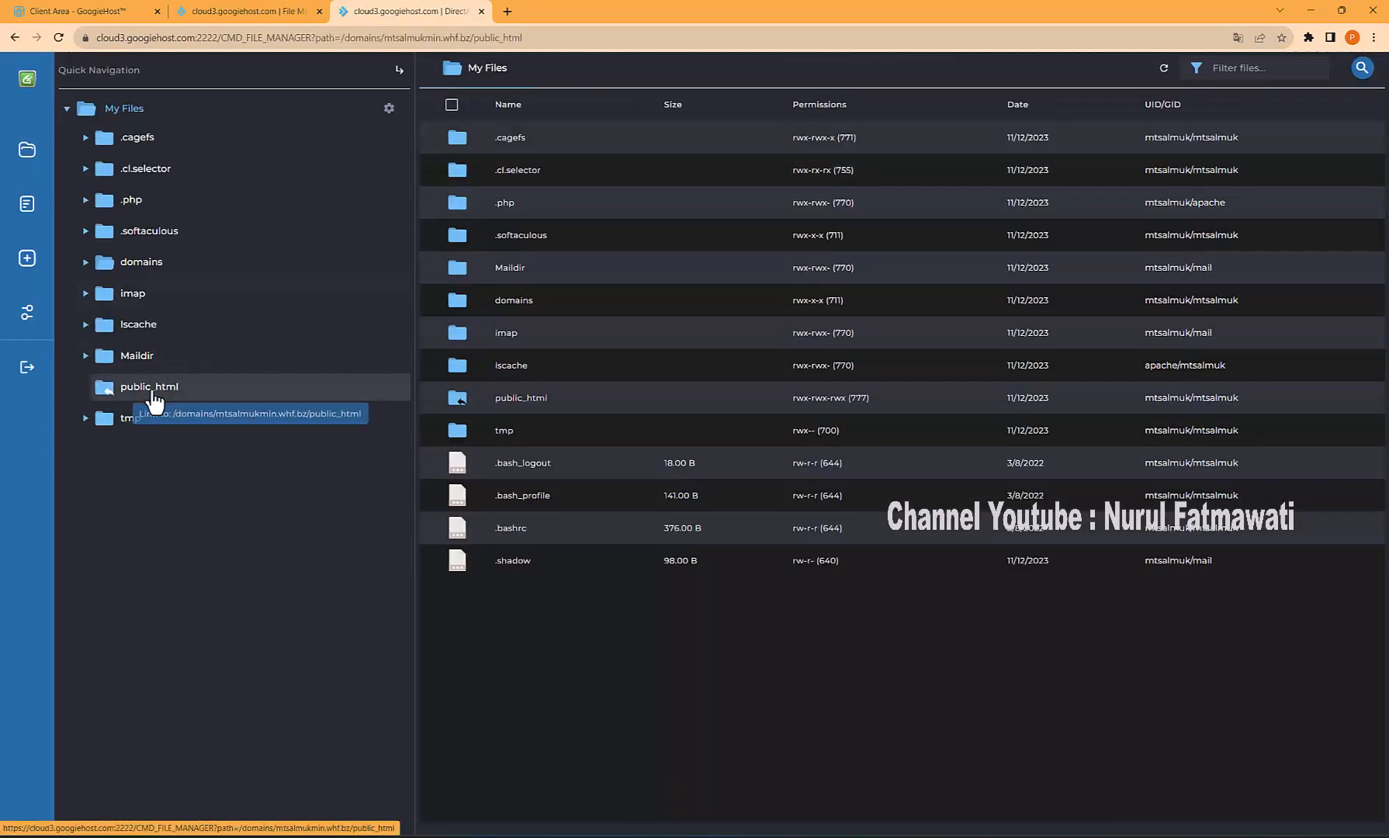
Remove the cgi-bin folder and index.html from public_html, sending them to the trash
left_click(165, 389)
left_click_drag(1274, 267, 471, 139)
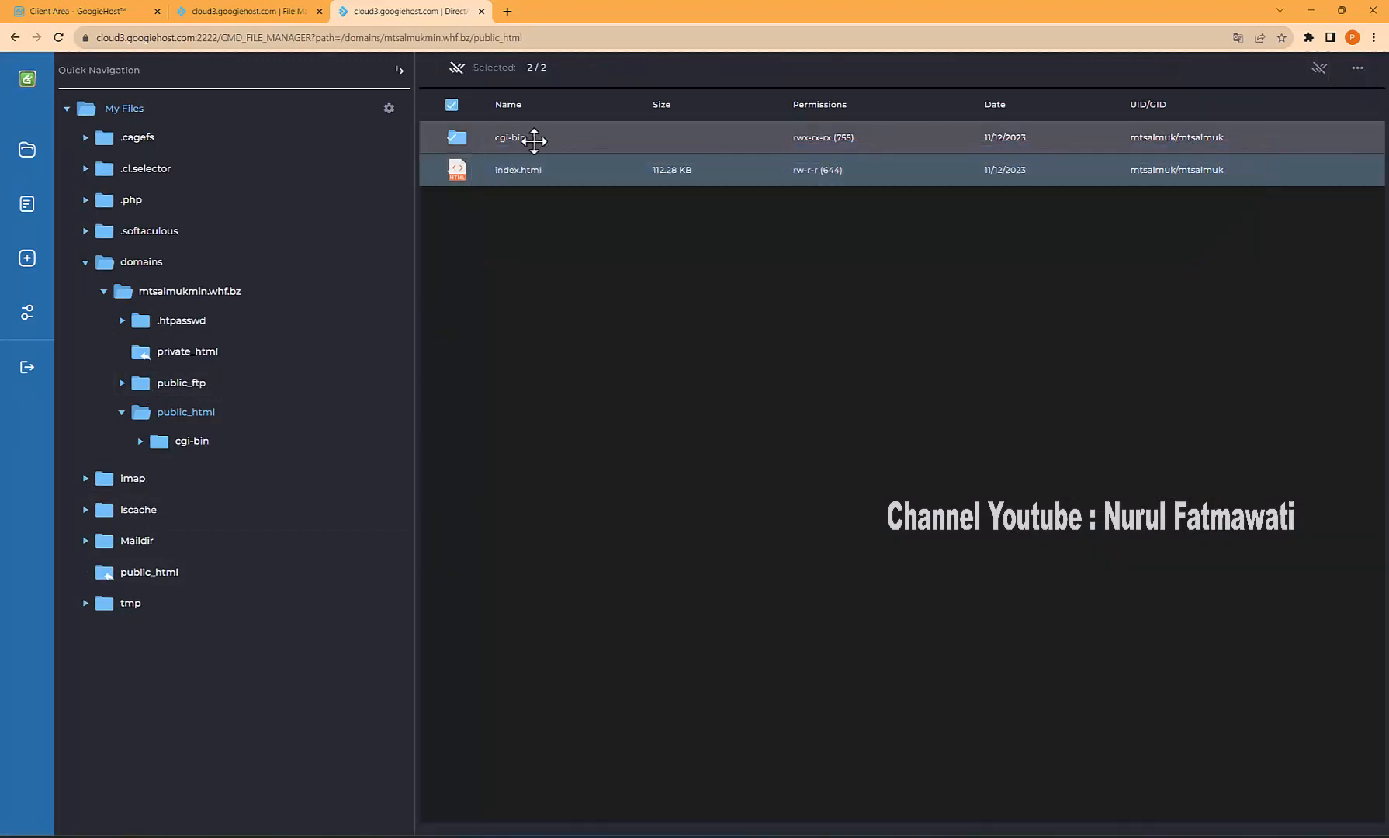
right_click(582, 141)
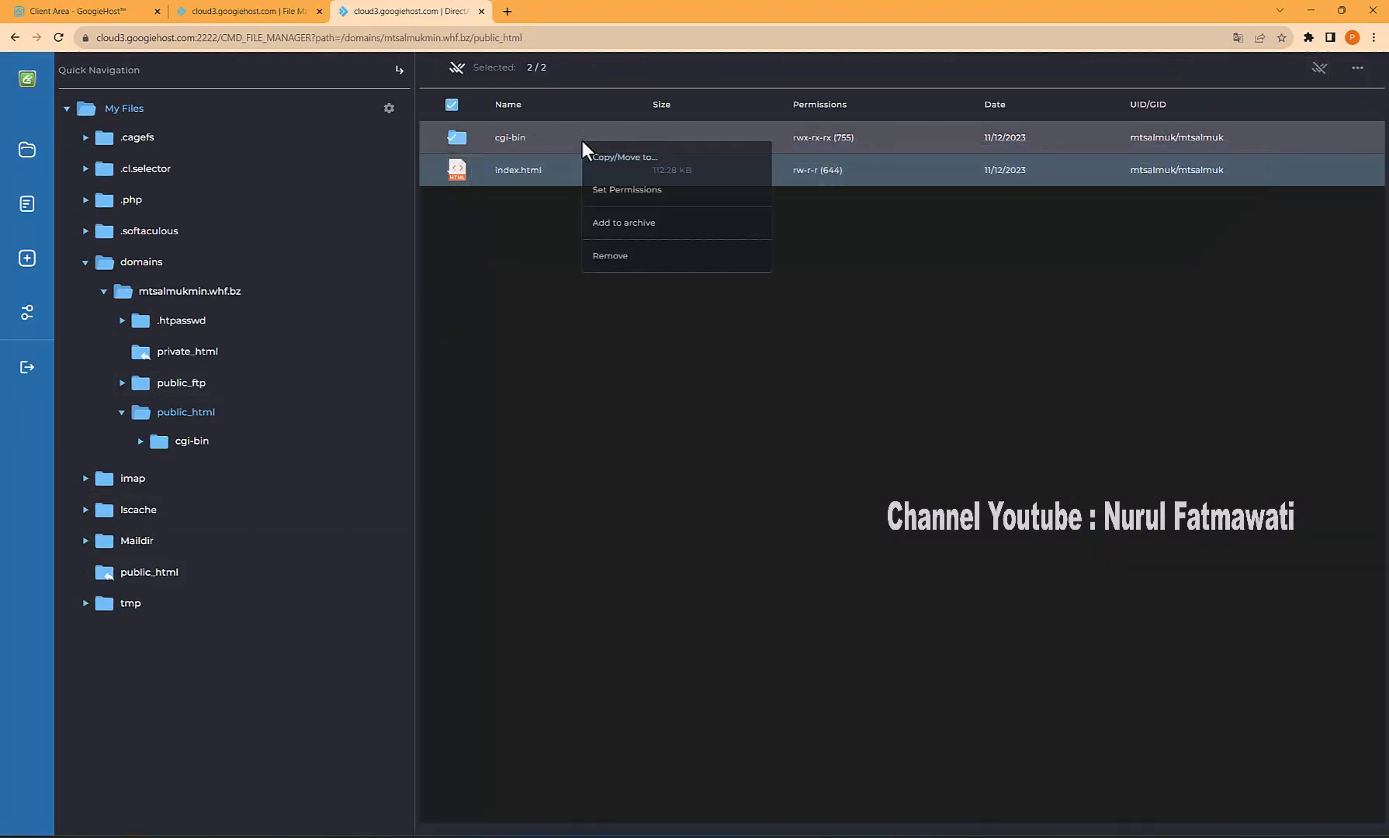
left_click(624, 264)
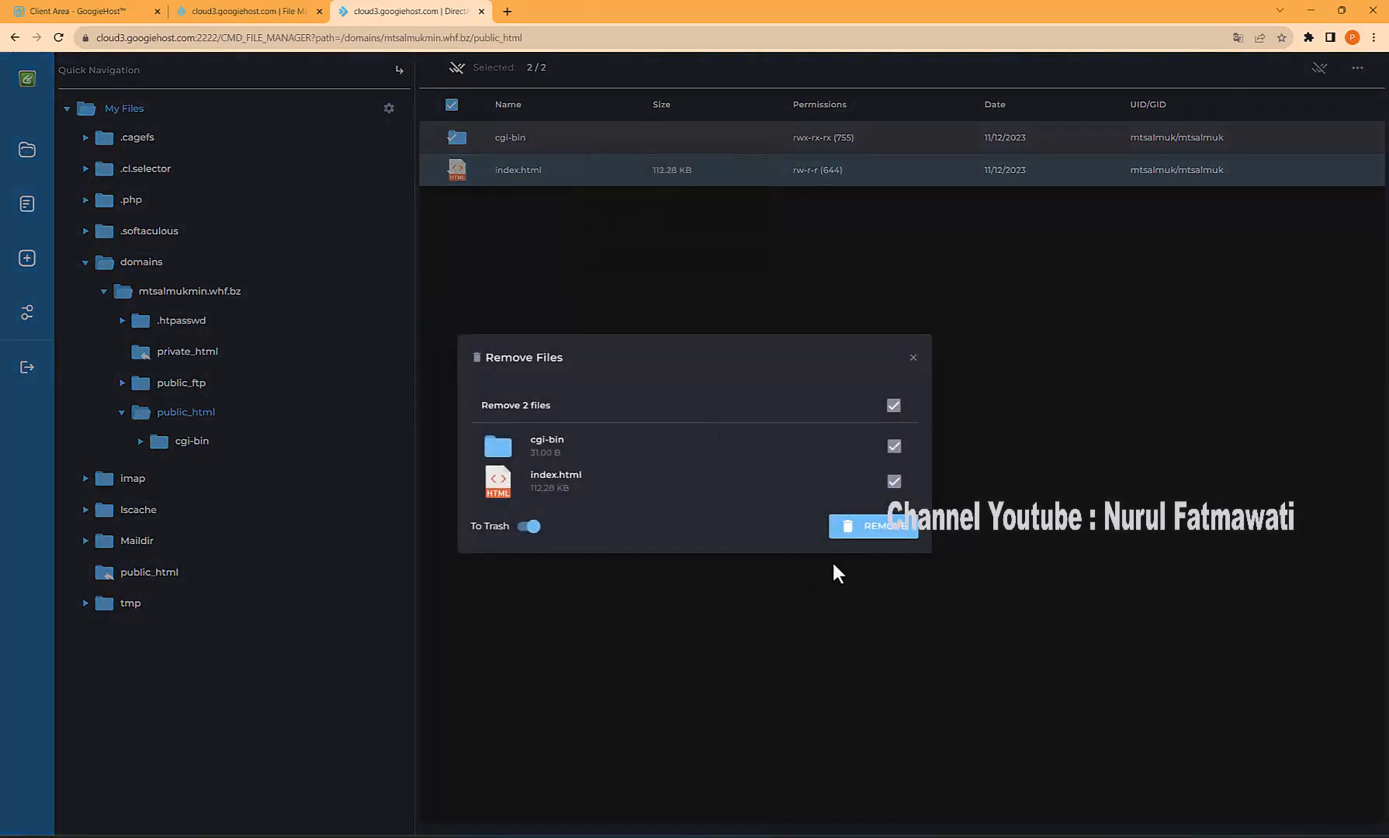
left_click(873, 532)
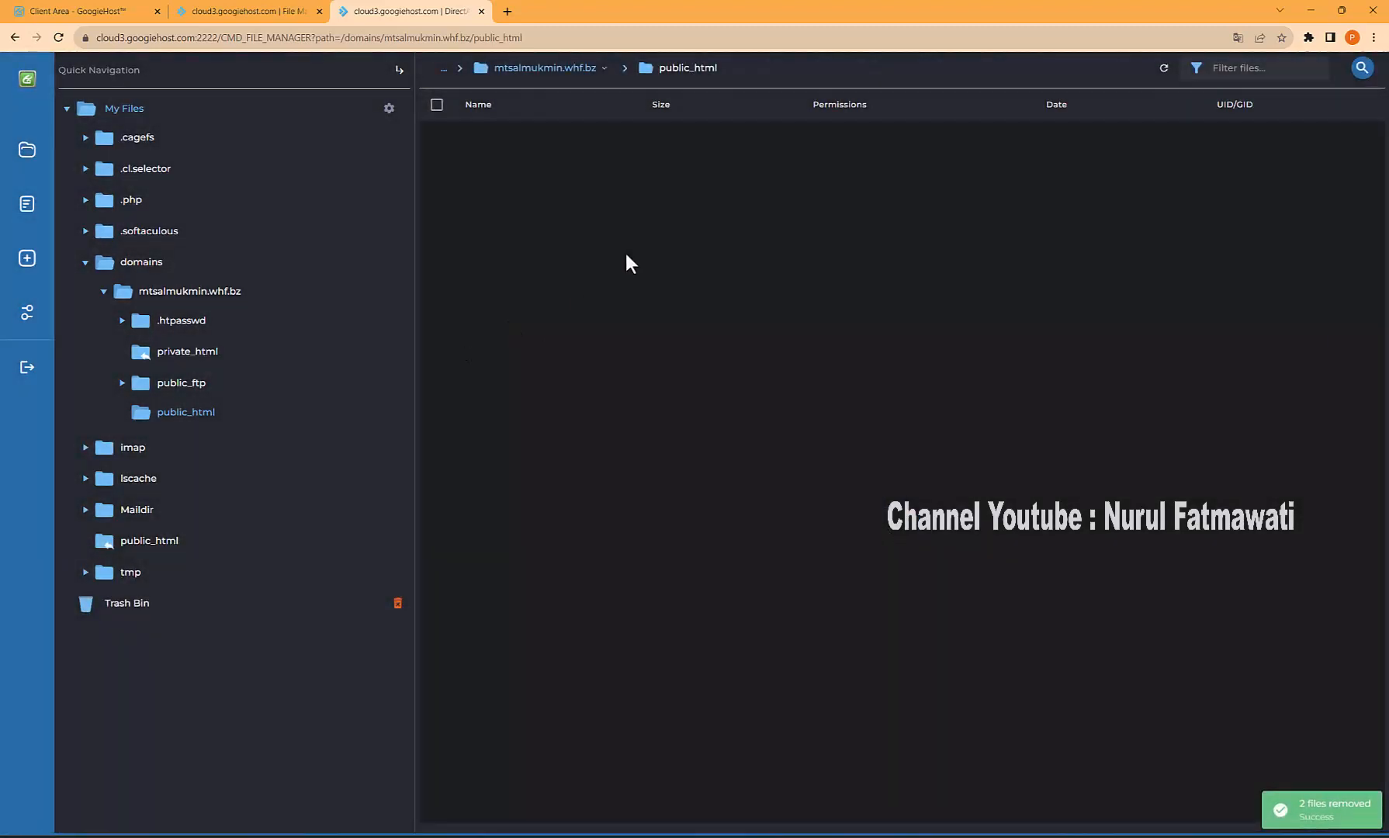
Upload rdm.zip from the xampp\htdocs folder on drive C: into public_html, and dismiss the upload dialog
right_click(566, 230)
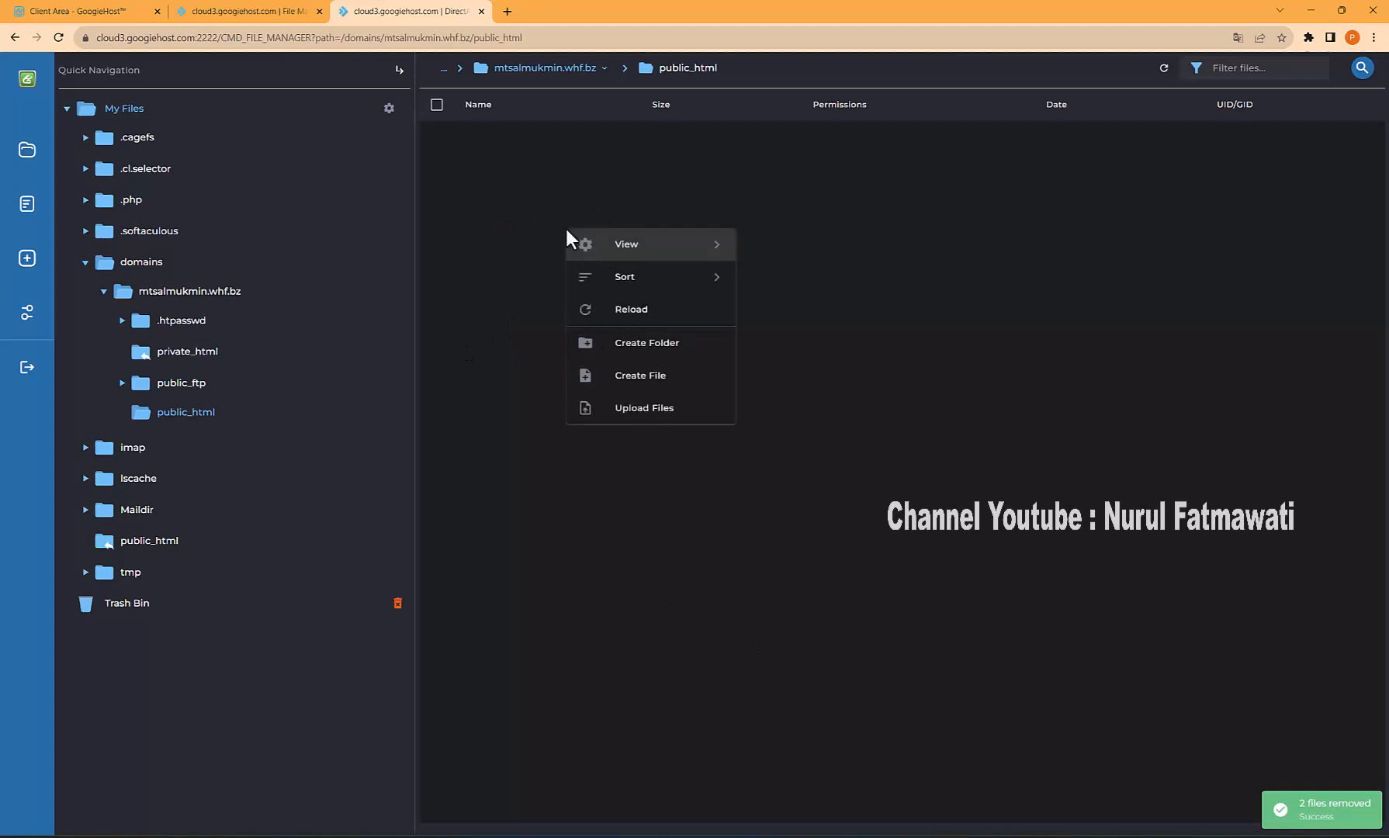
left_click(497, 179)
right_click(500, 180)
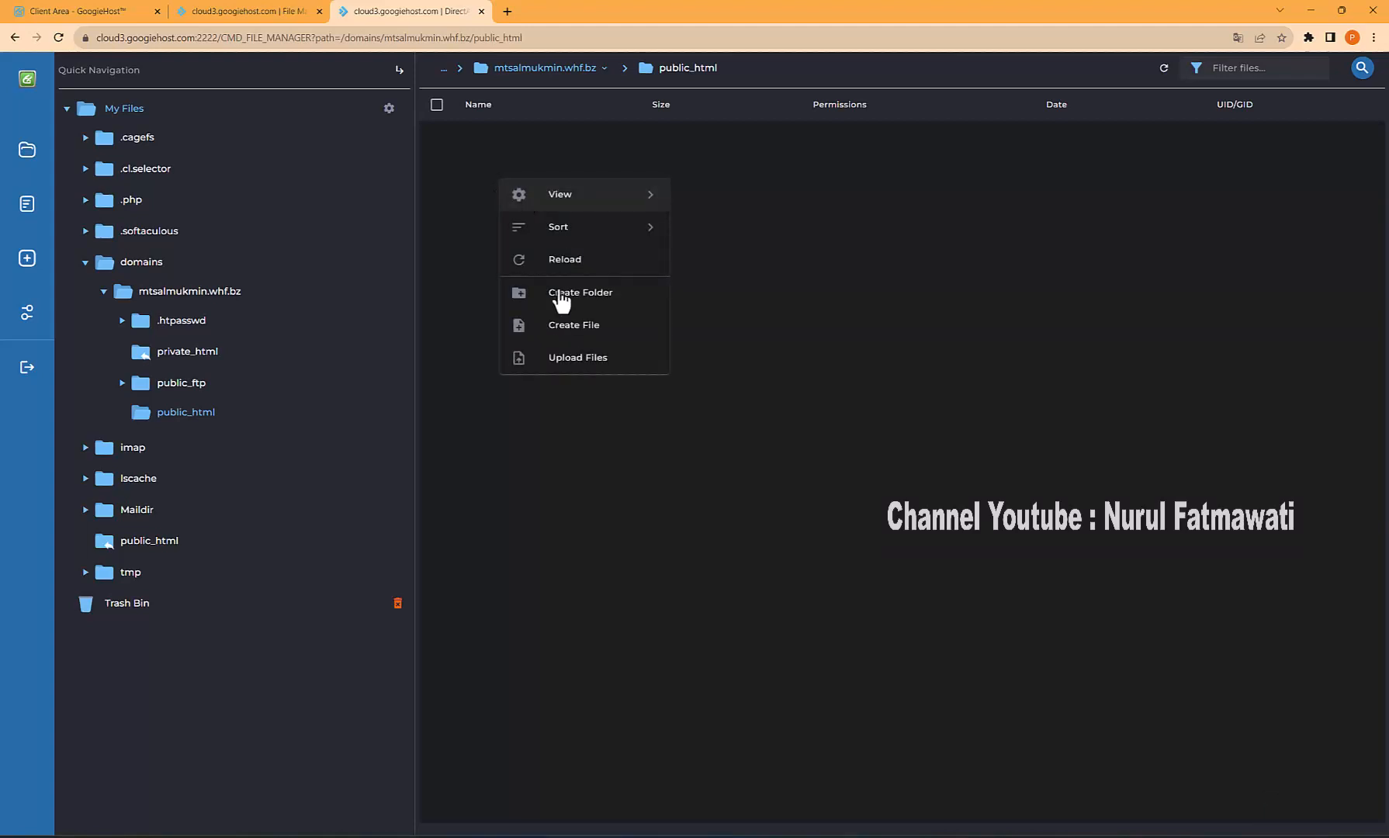
left_click(567, 360)
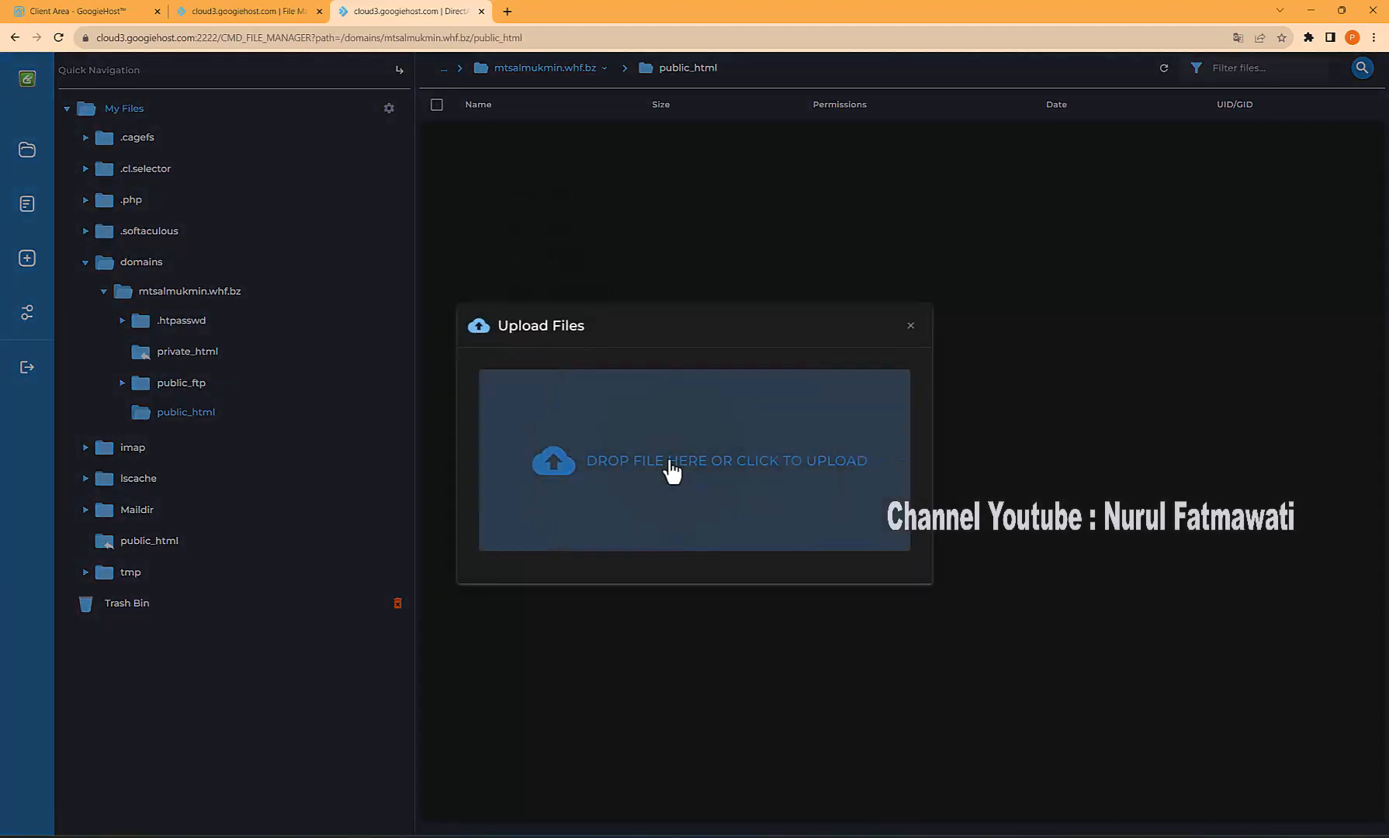
left_click(666, 477)
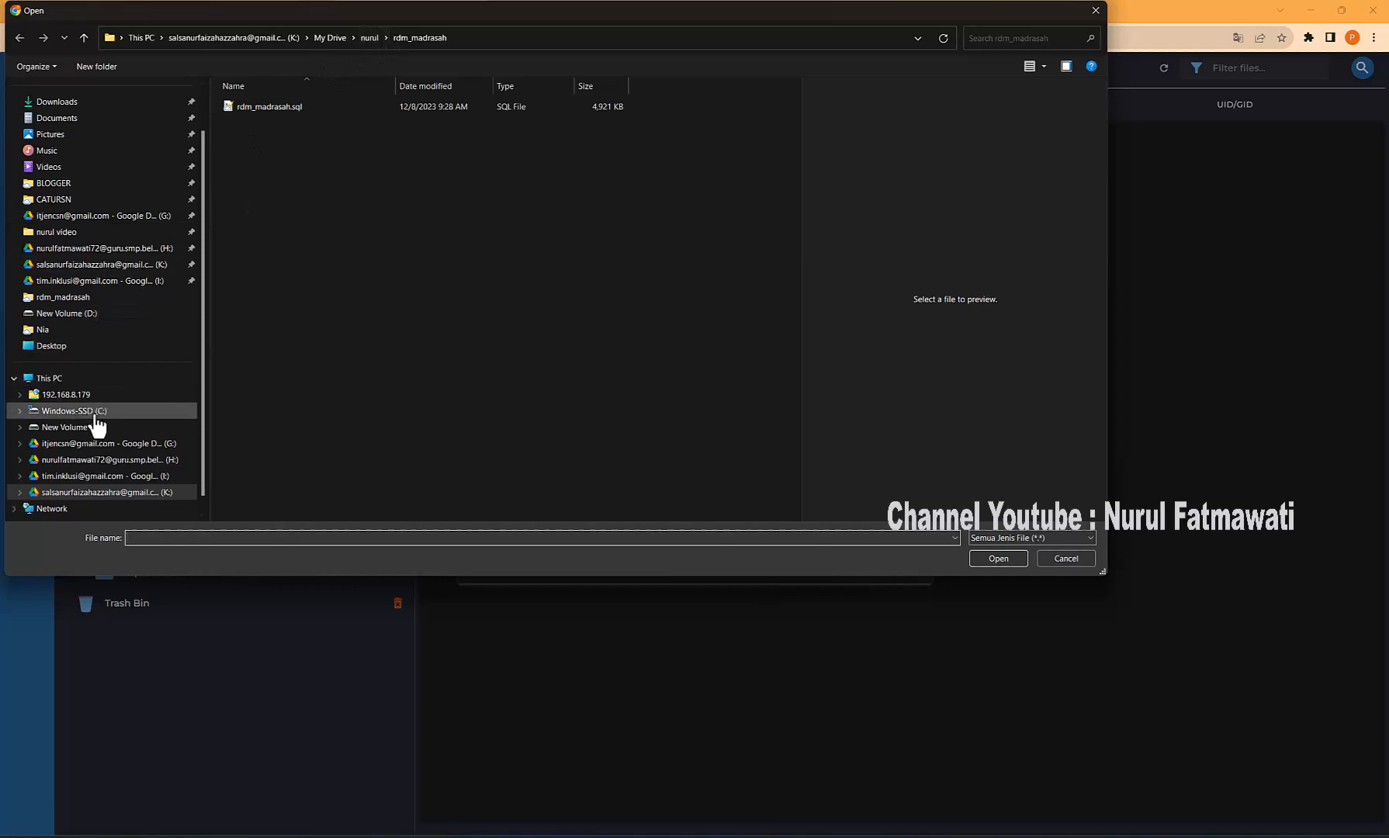
left_click(95, 417)
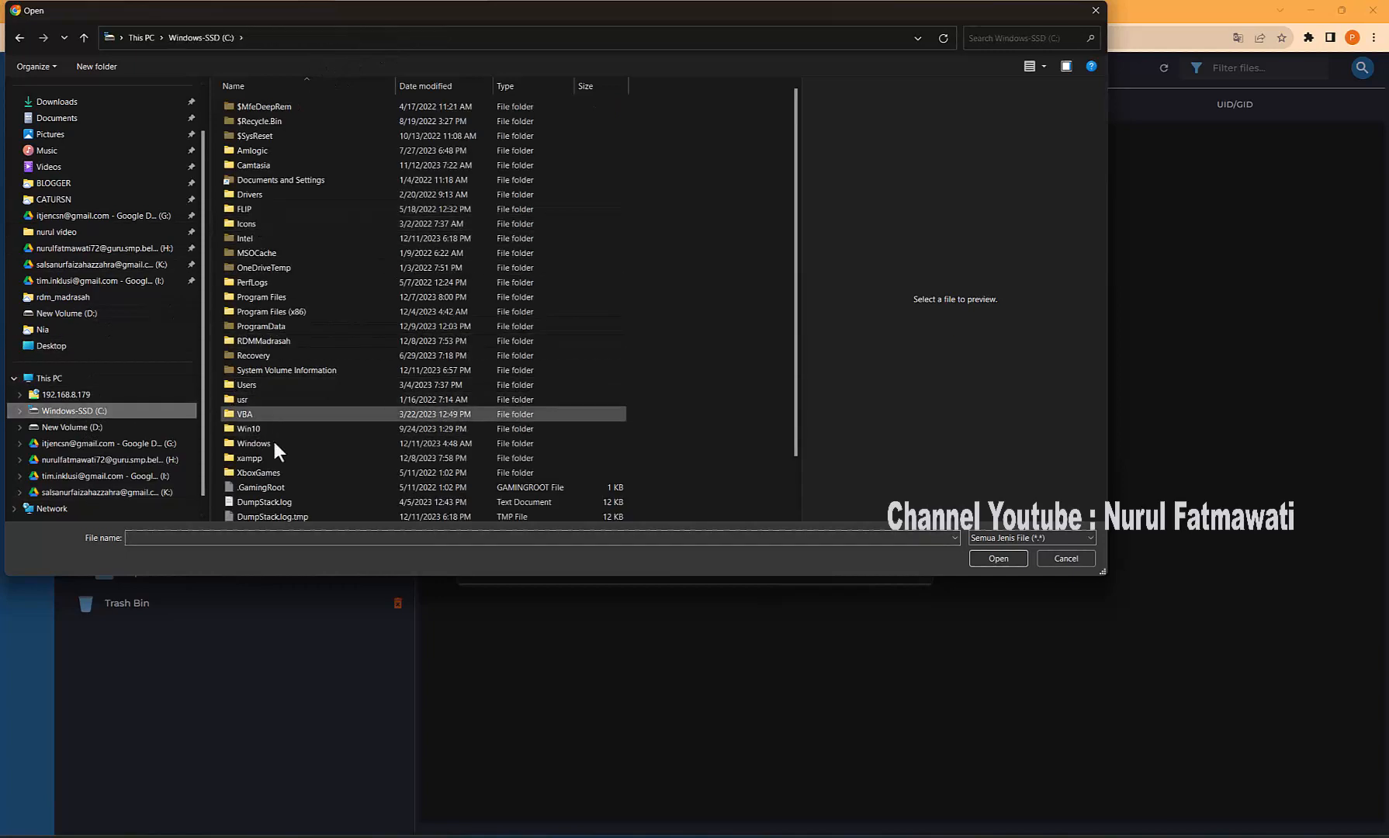
double_click(257, 455)
left_click(250, 181)
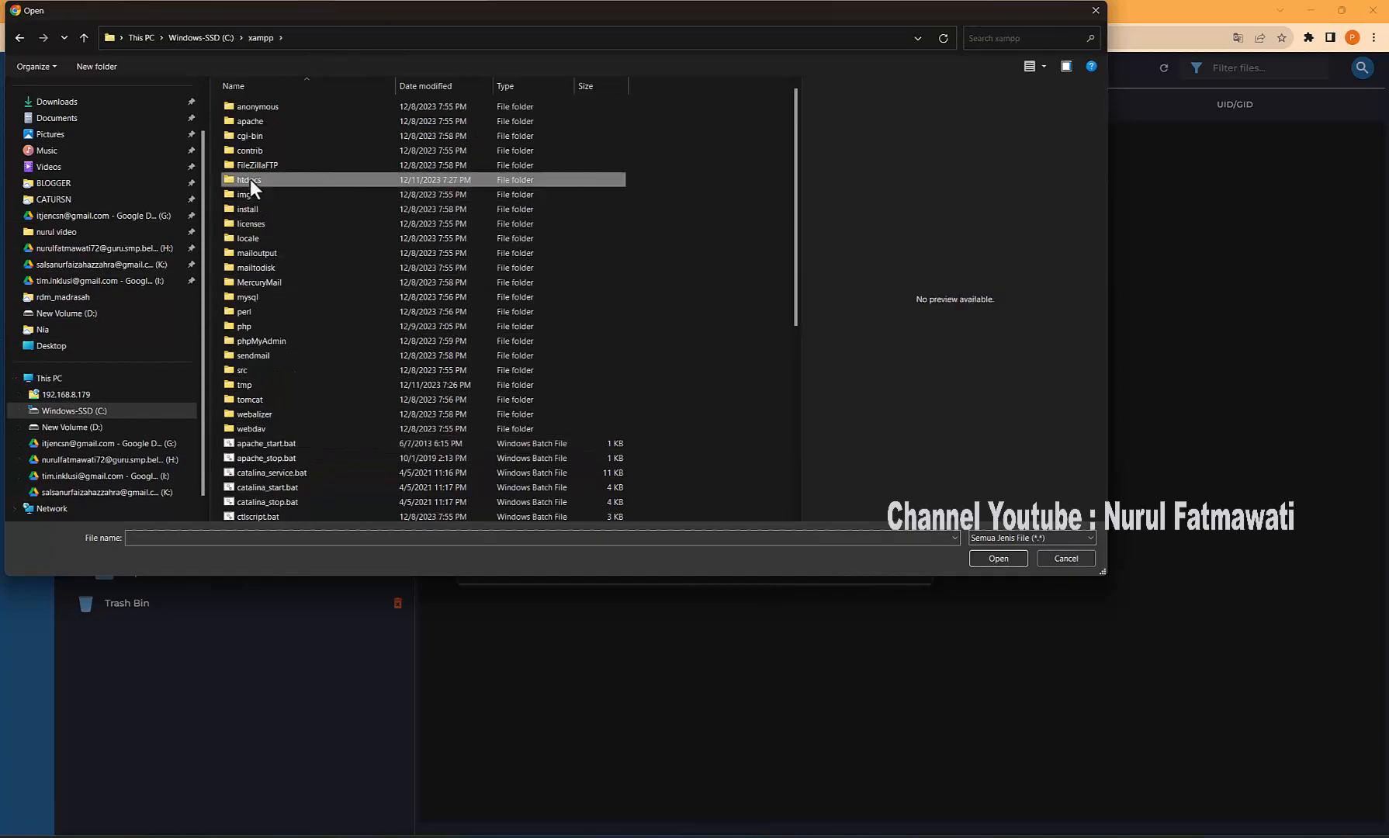
double_click(250, 179)
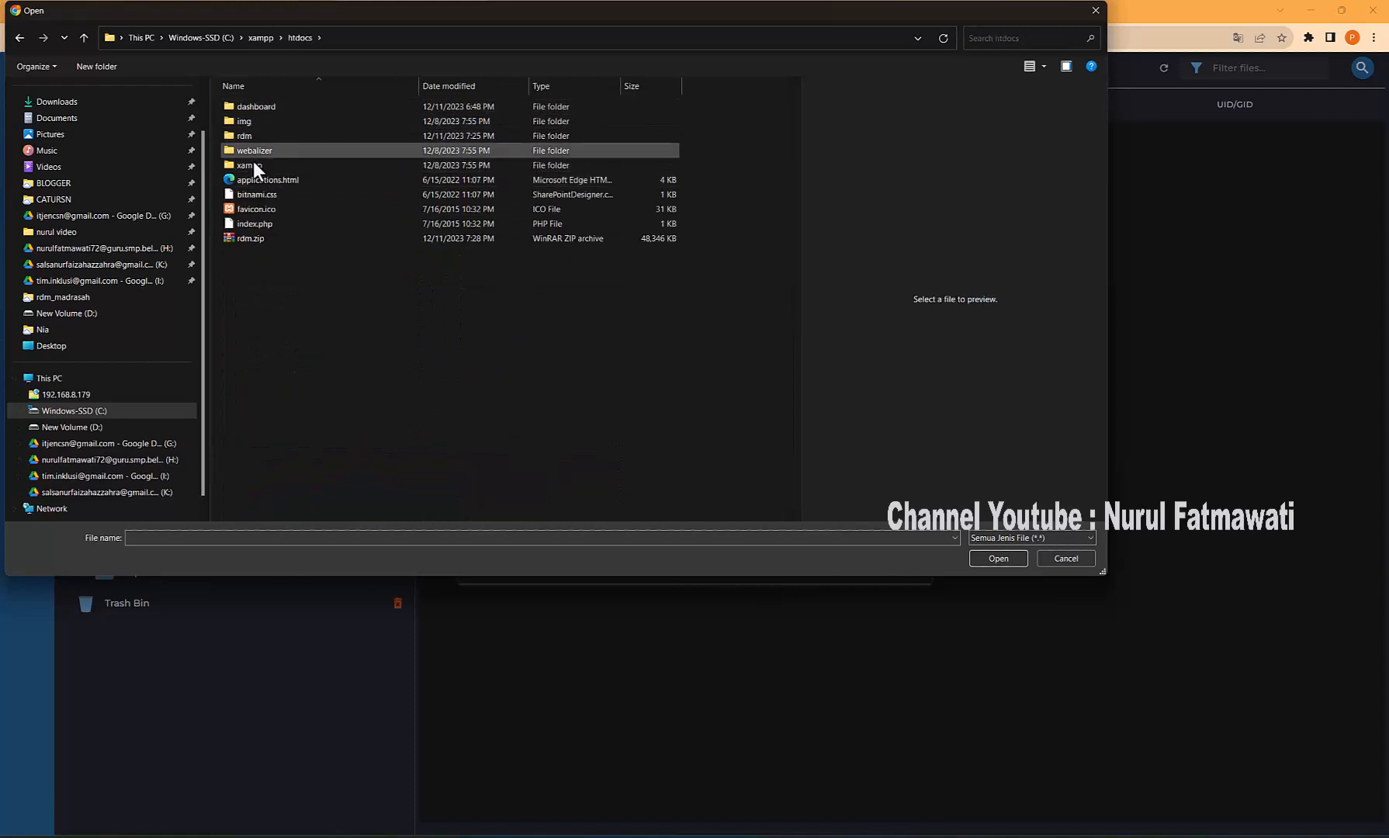
left_click(248, 240)
left_click(1002, 555)
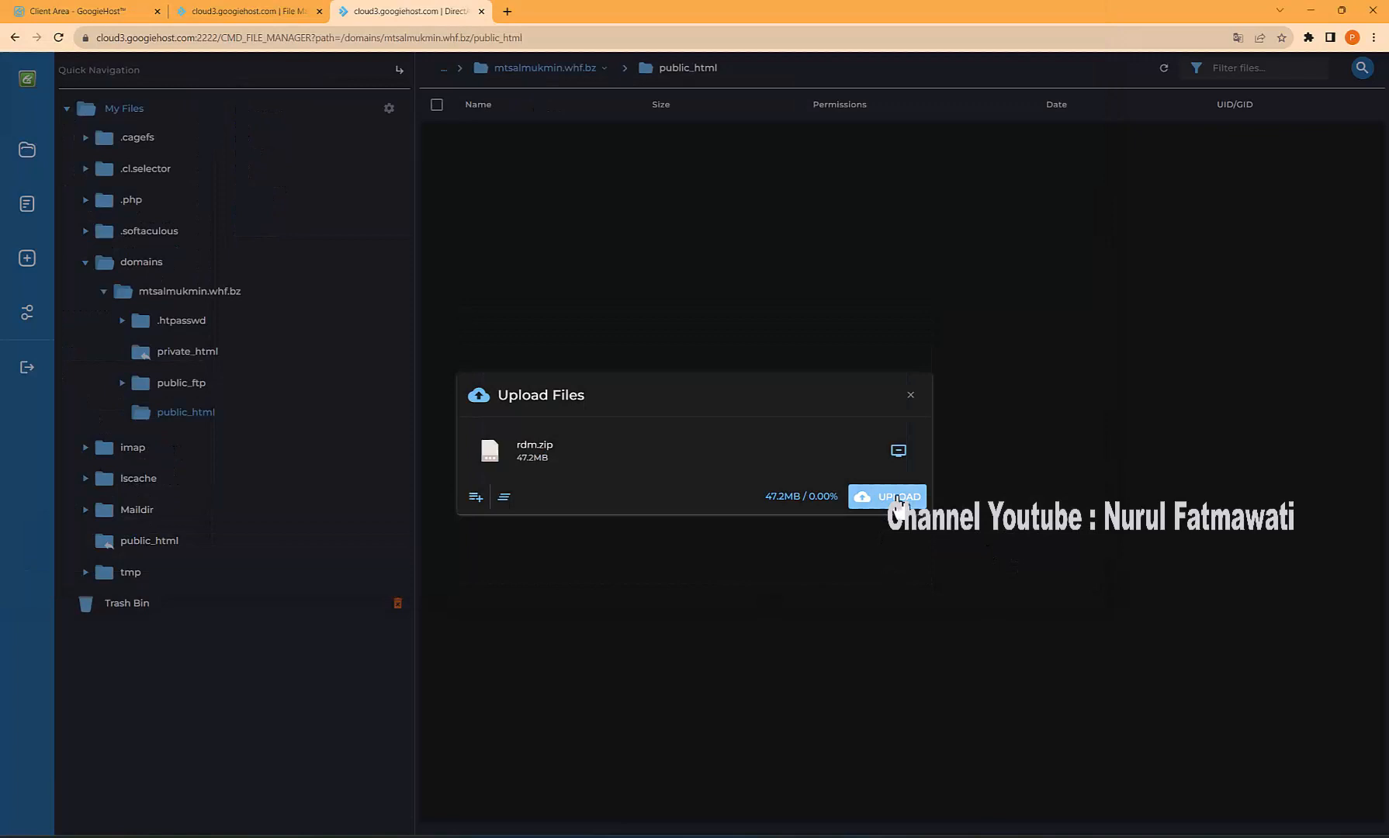
left_click(898, 498)
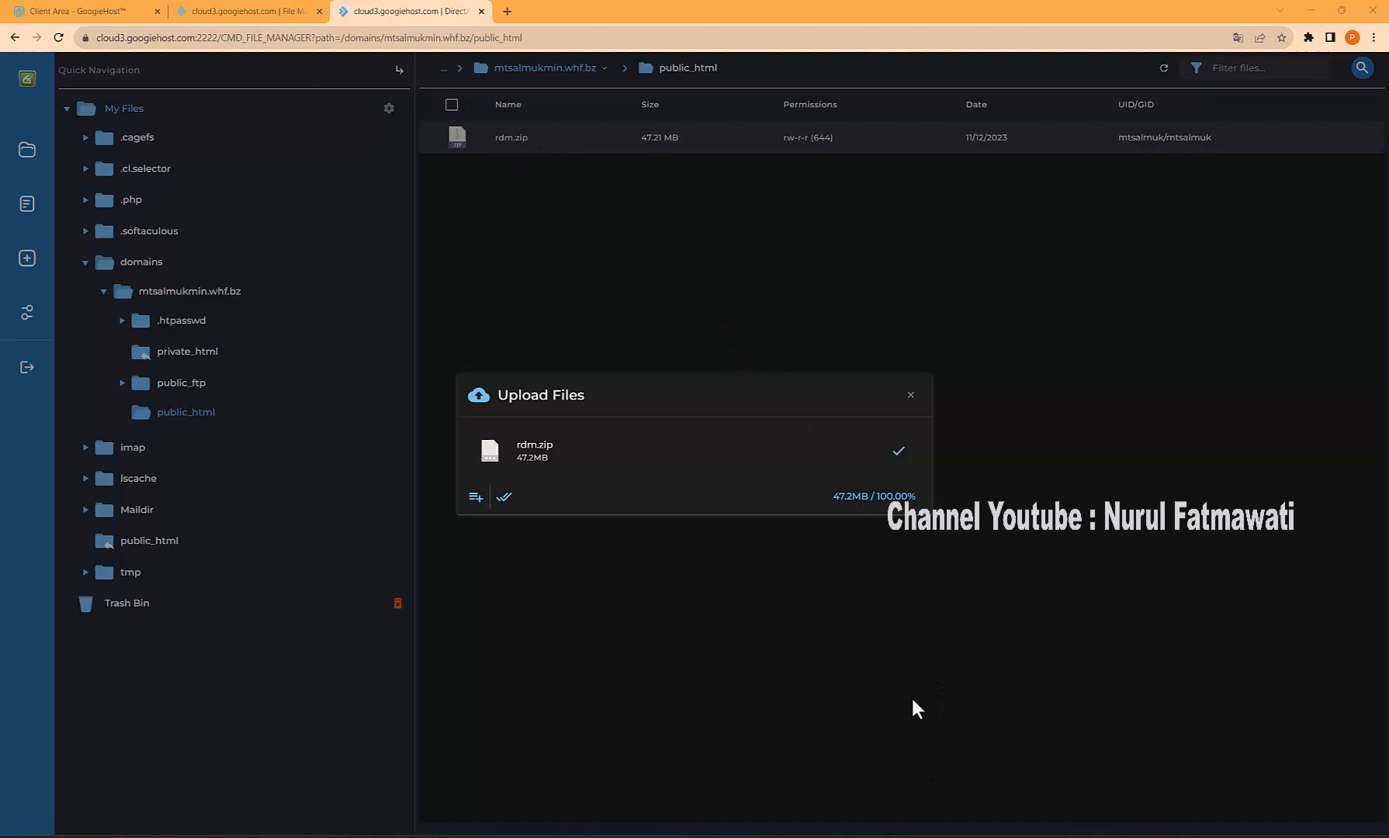
left_click(909, 396)
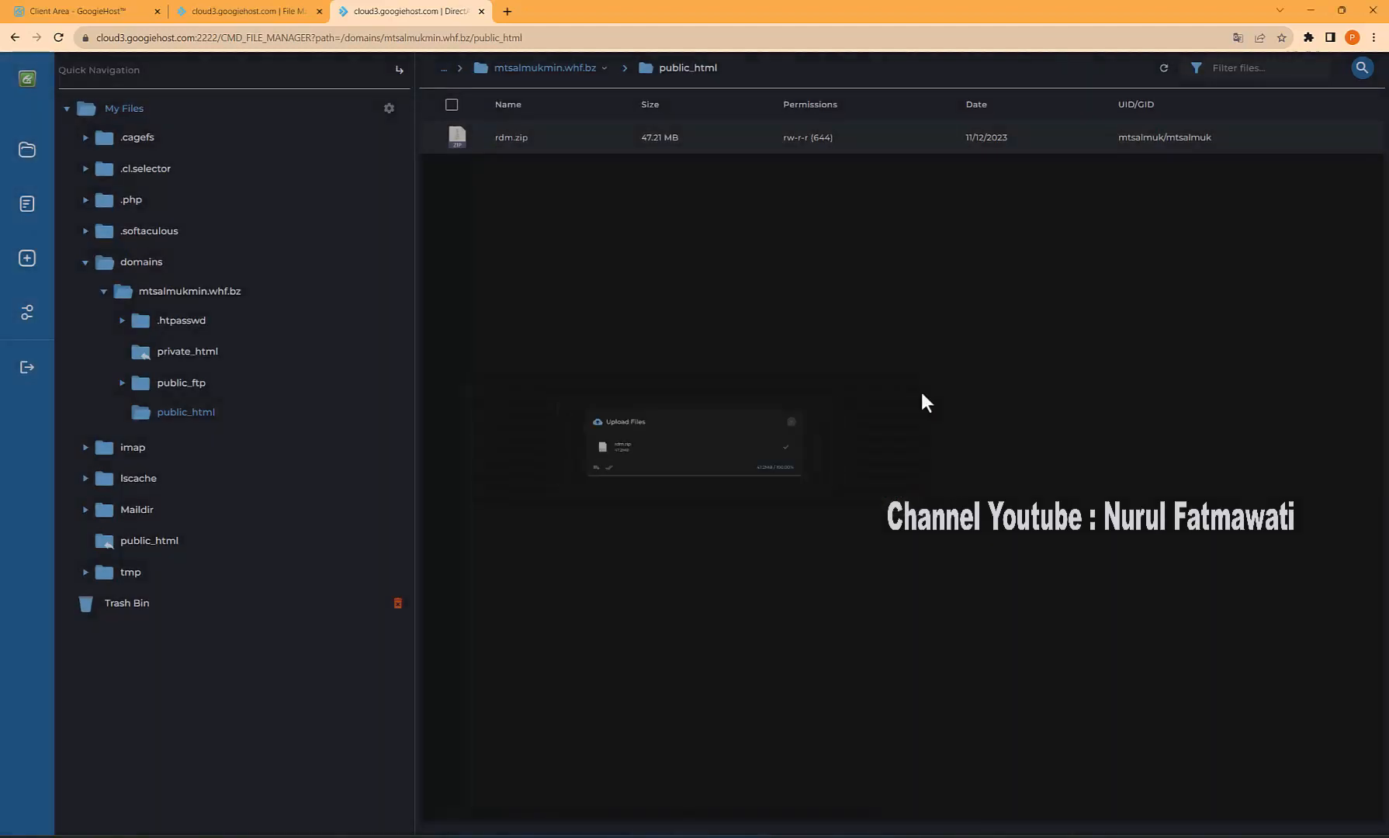
Extract rdm.zip into /domains/mtsalmukmin.whf.bz/public_html
left_click(533, 138)
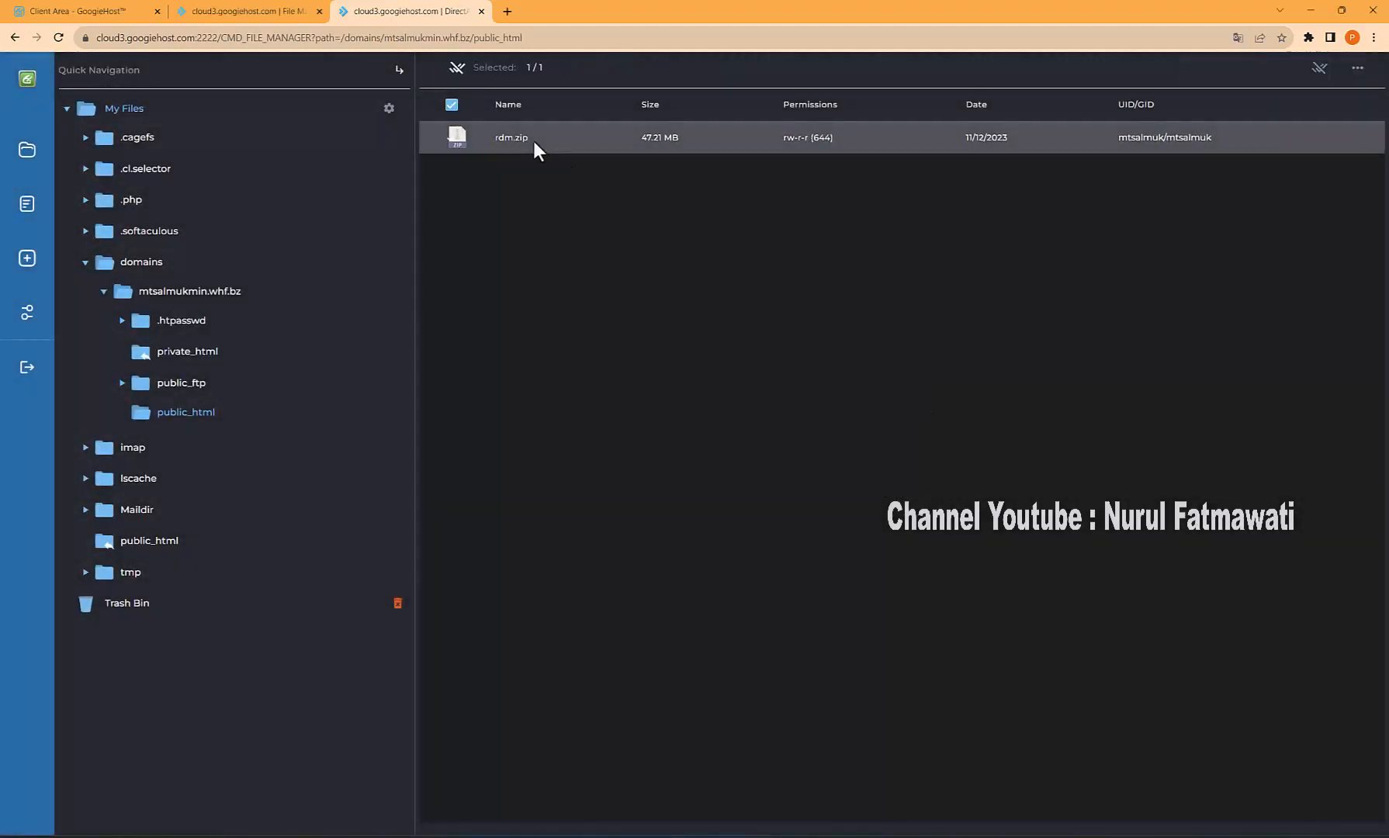
right_click(533, 138)
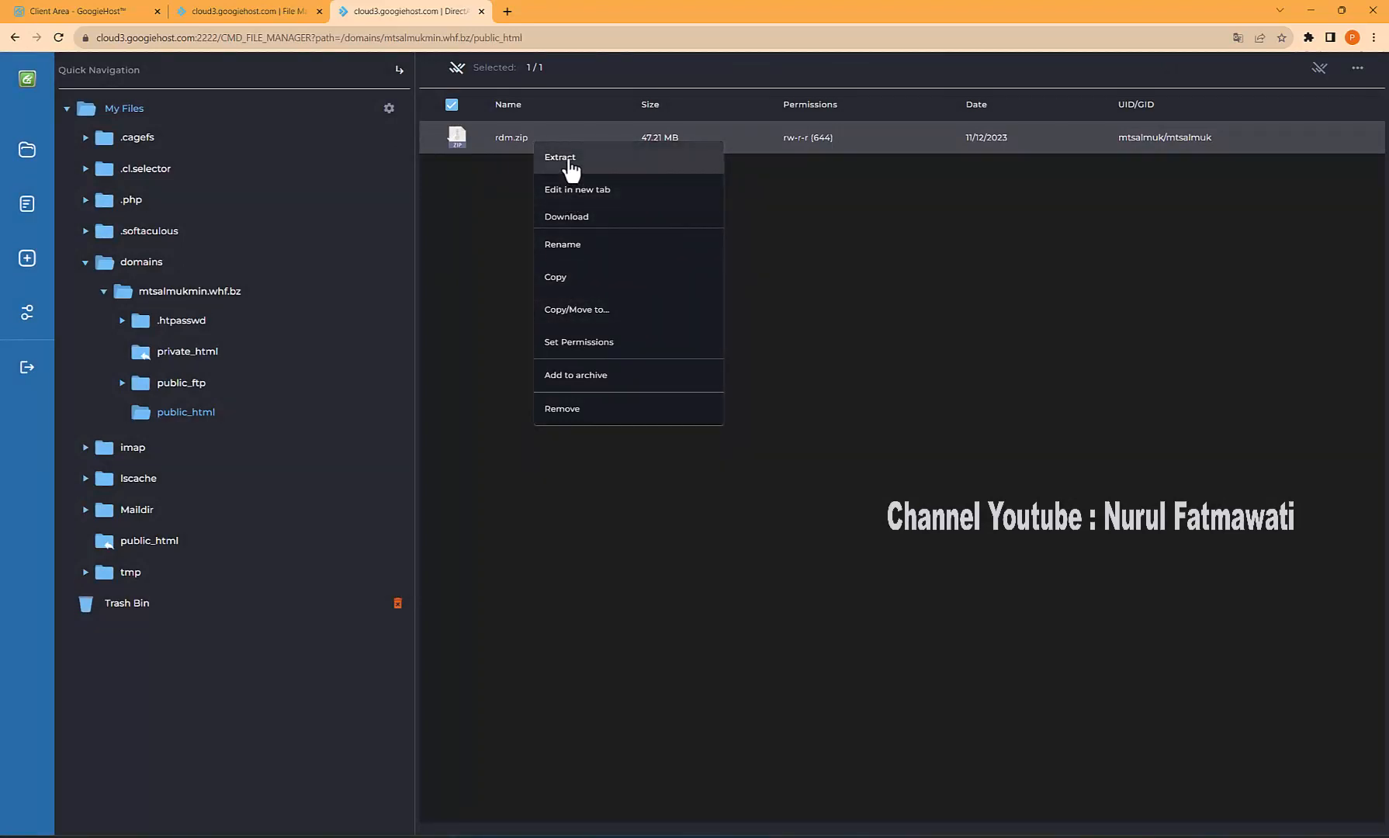
left_click(471, 188)
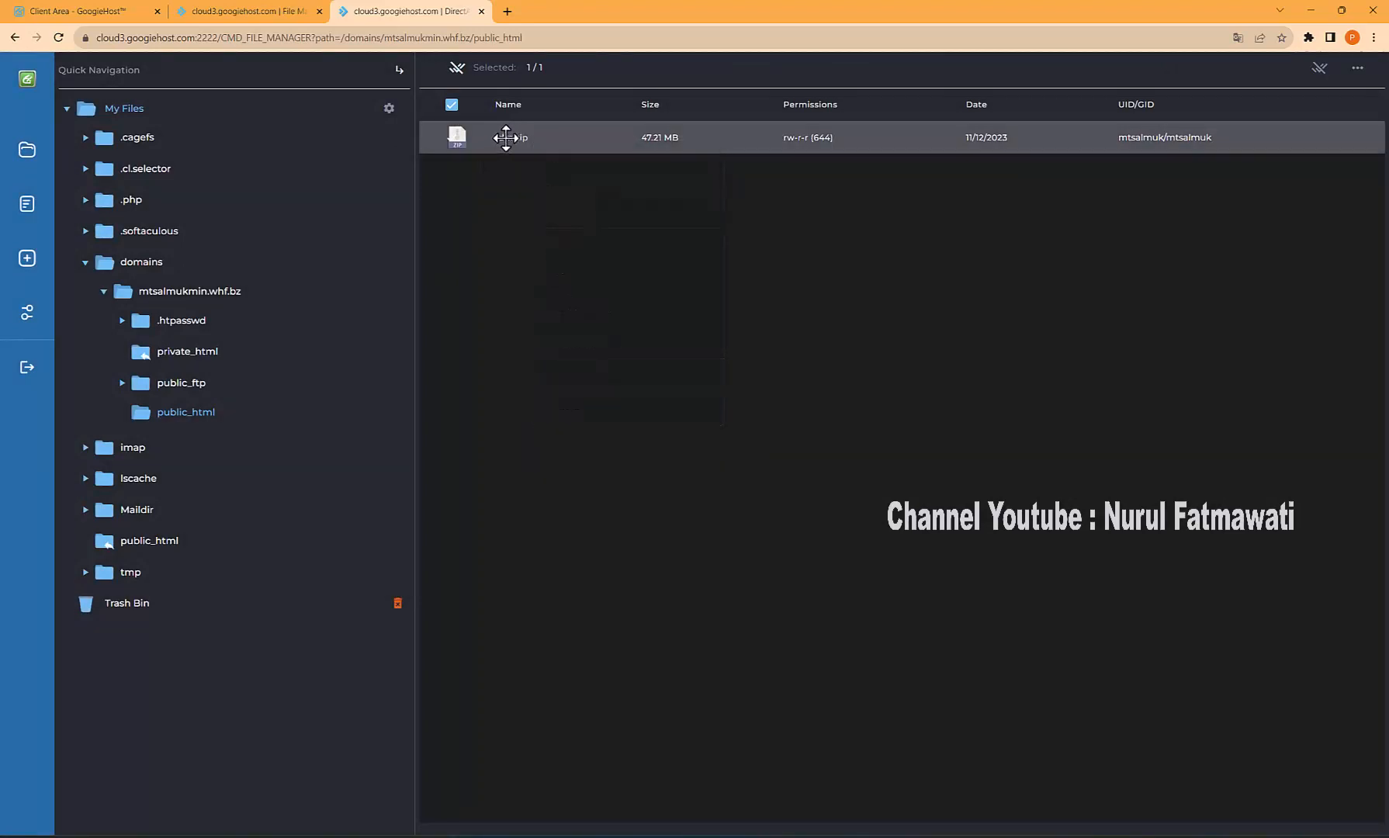
left_click(506, 138)
left_click(452, 104)
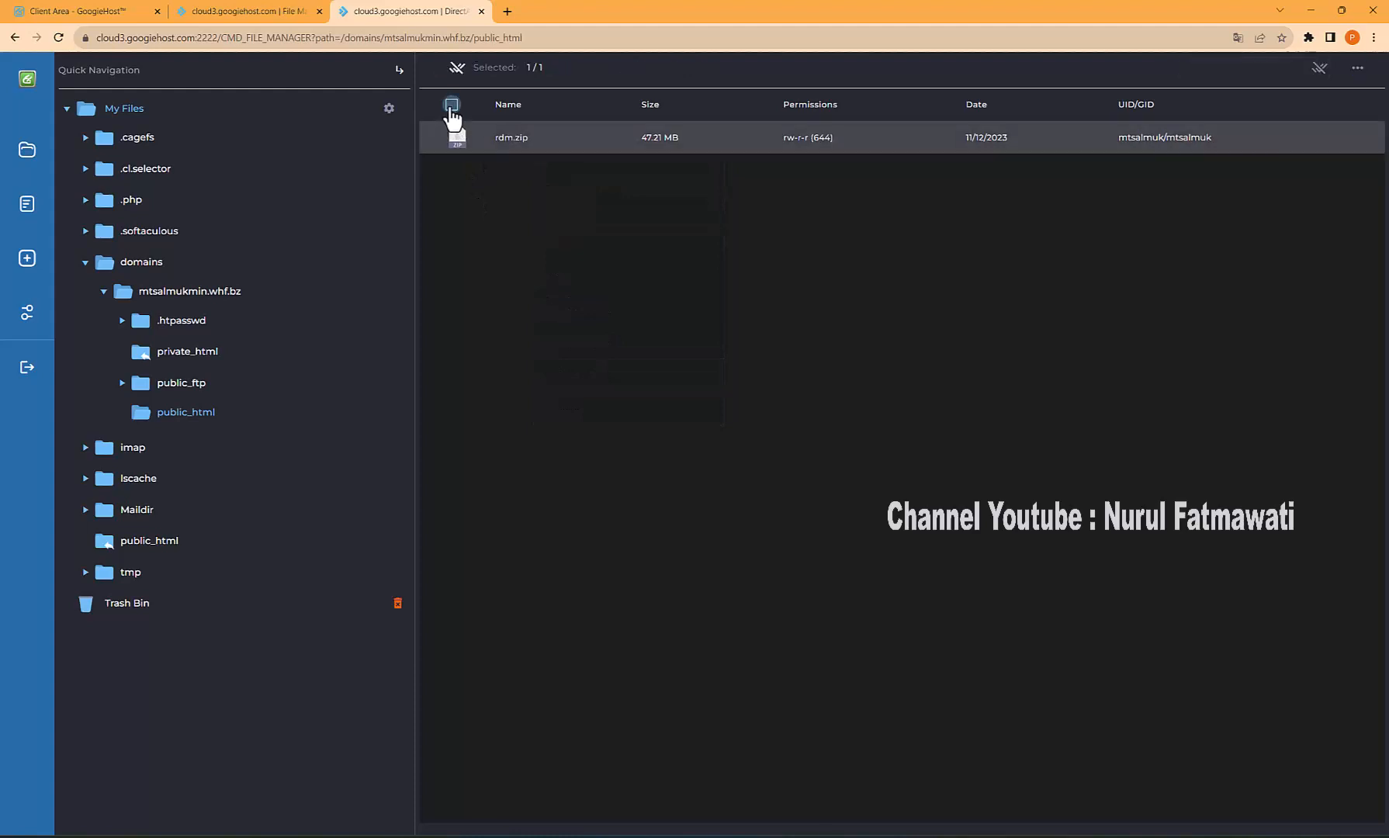
right_click(490, 140)
left_click(522, 171)
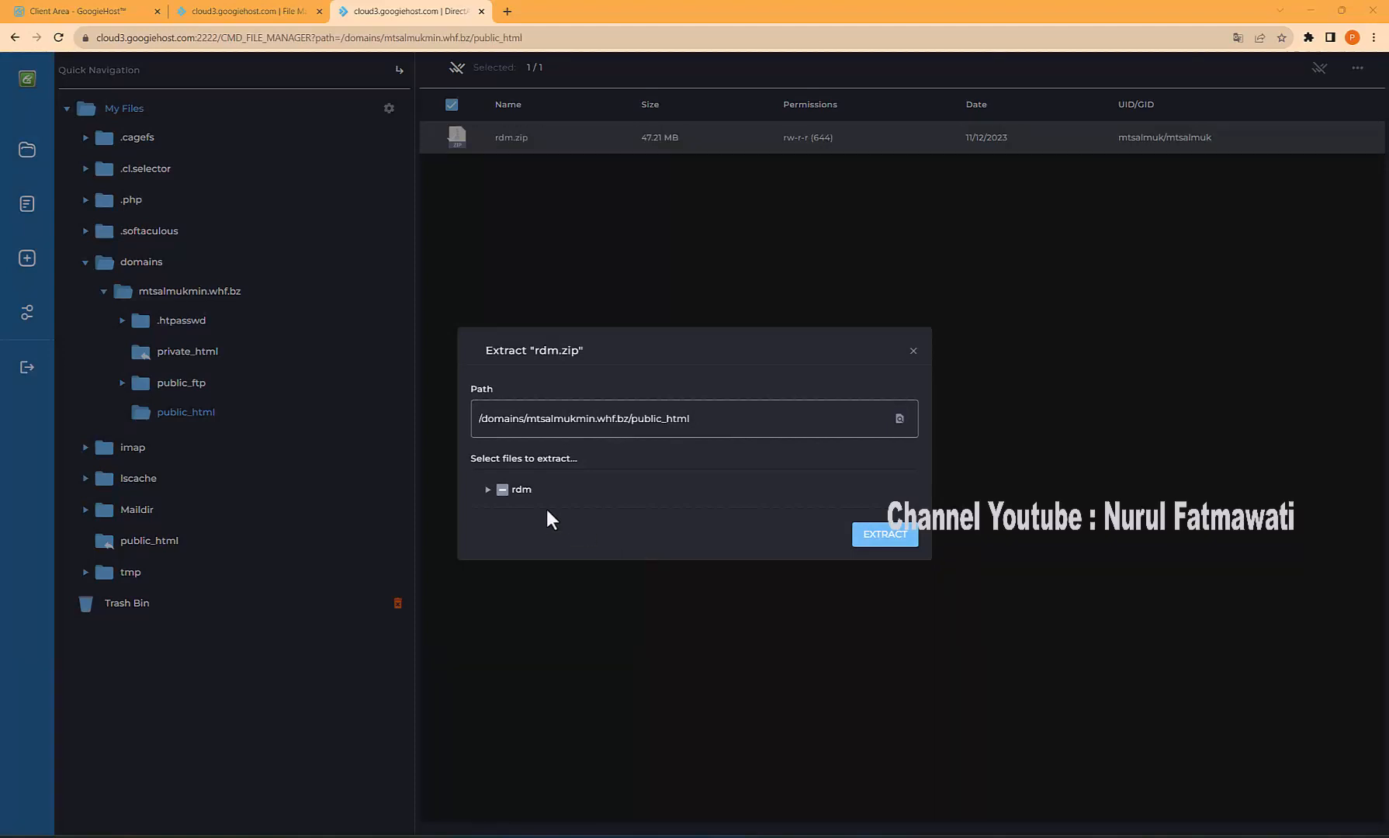
left_click(879, 537)
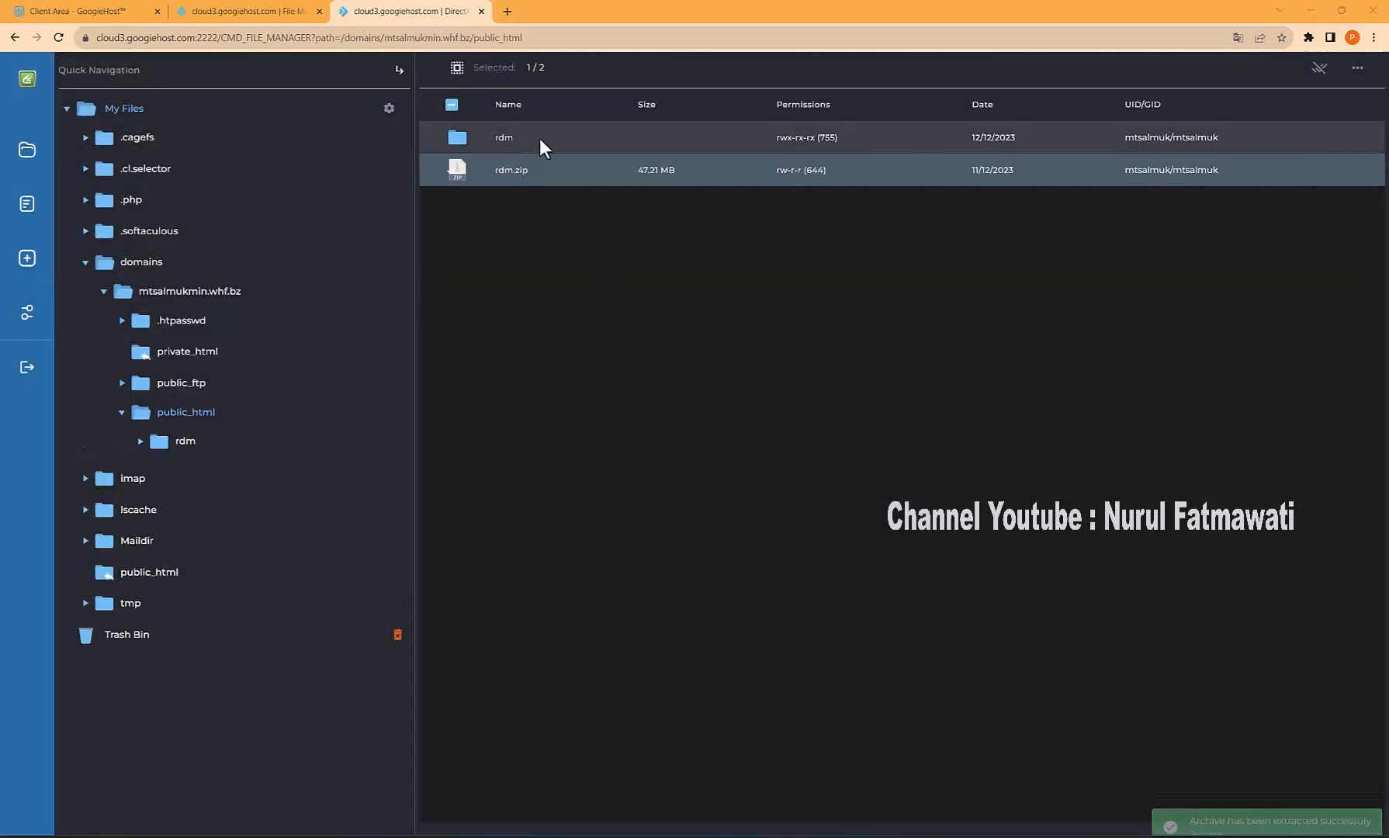
Move all the files and folders inside the extracted rdm folder to /domains/mtsalmukmin.whf.bz/public_html/
double_click(517, 139)
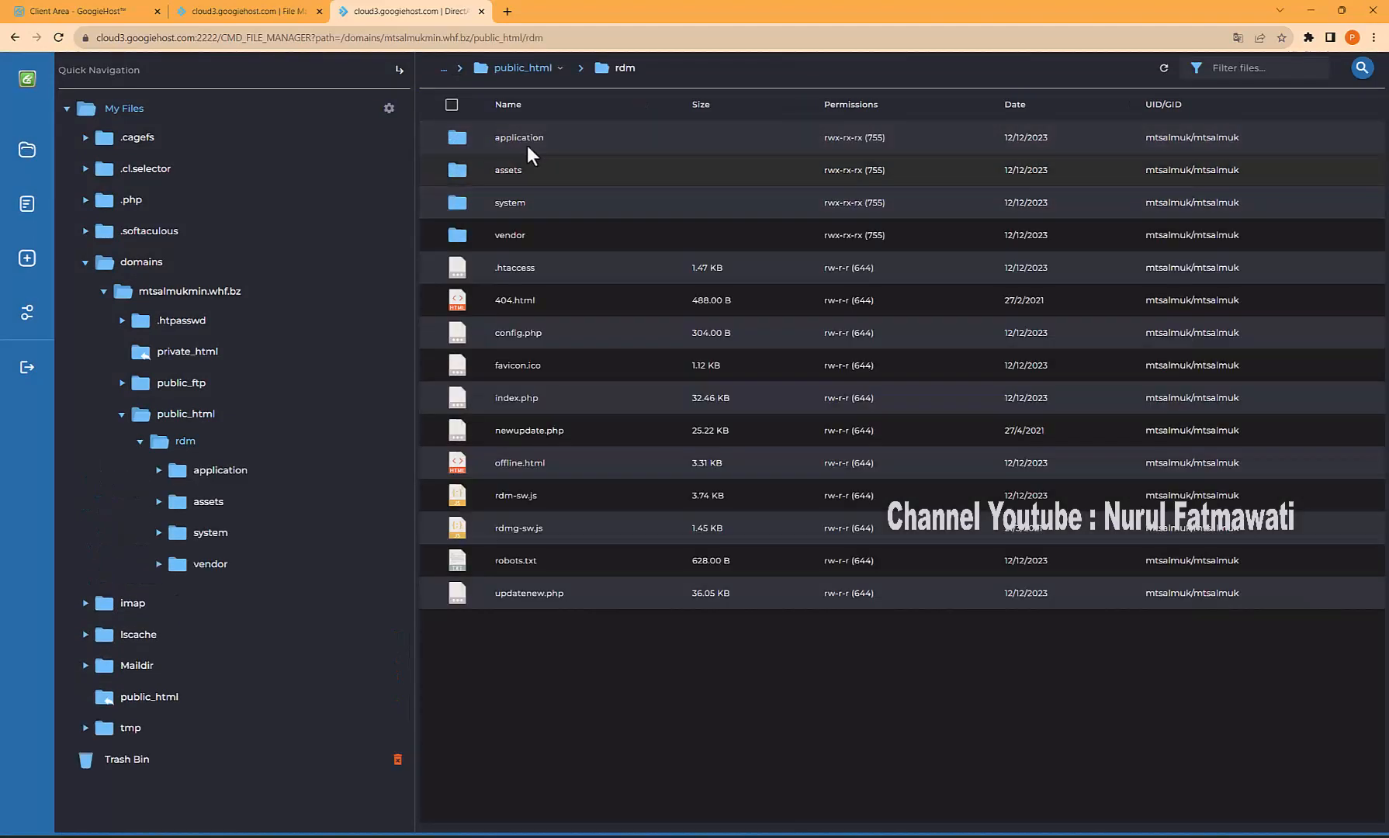
left_click(527, 139)
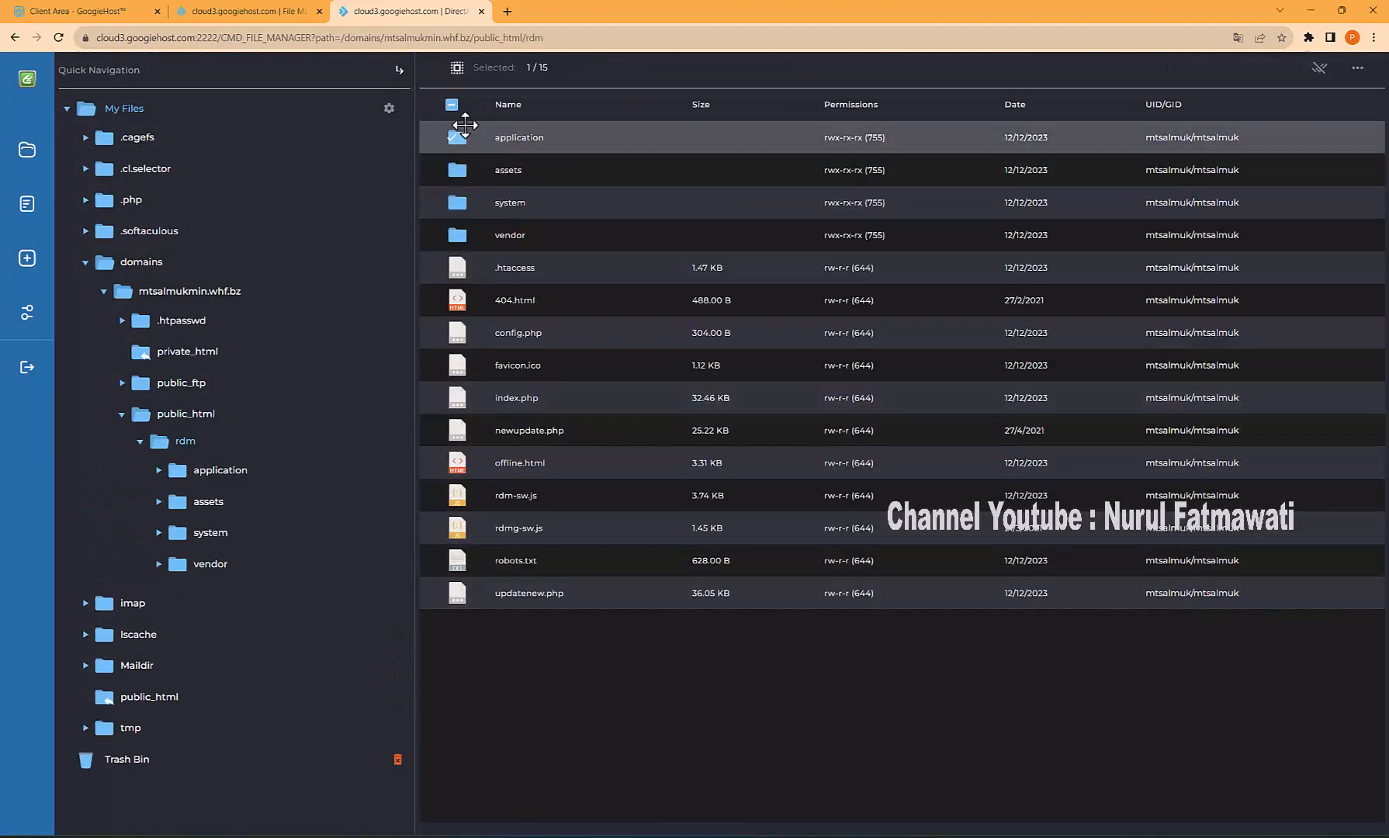
left_click(452, 106)
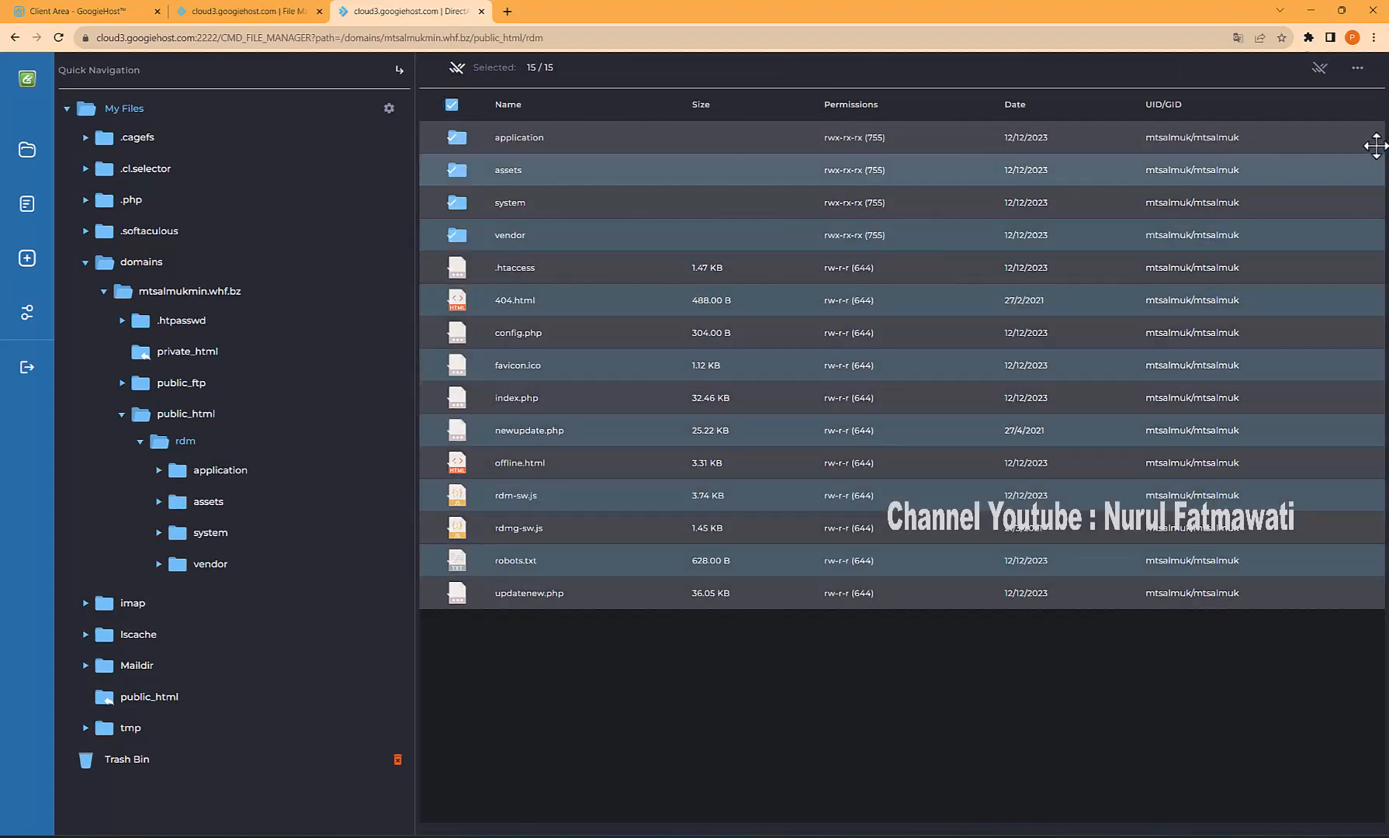
left_click(1356, 76)
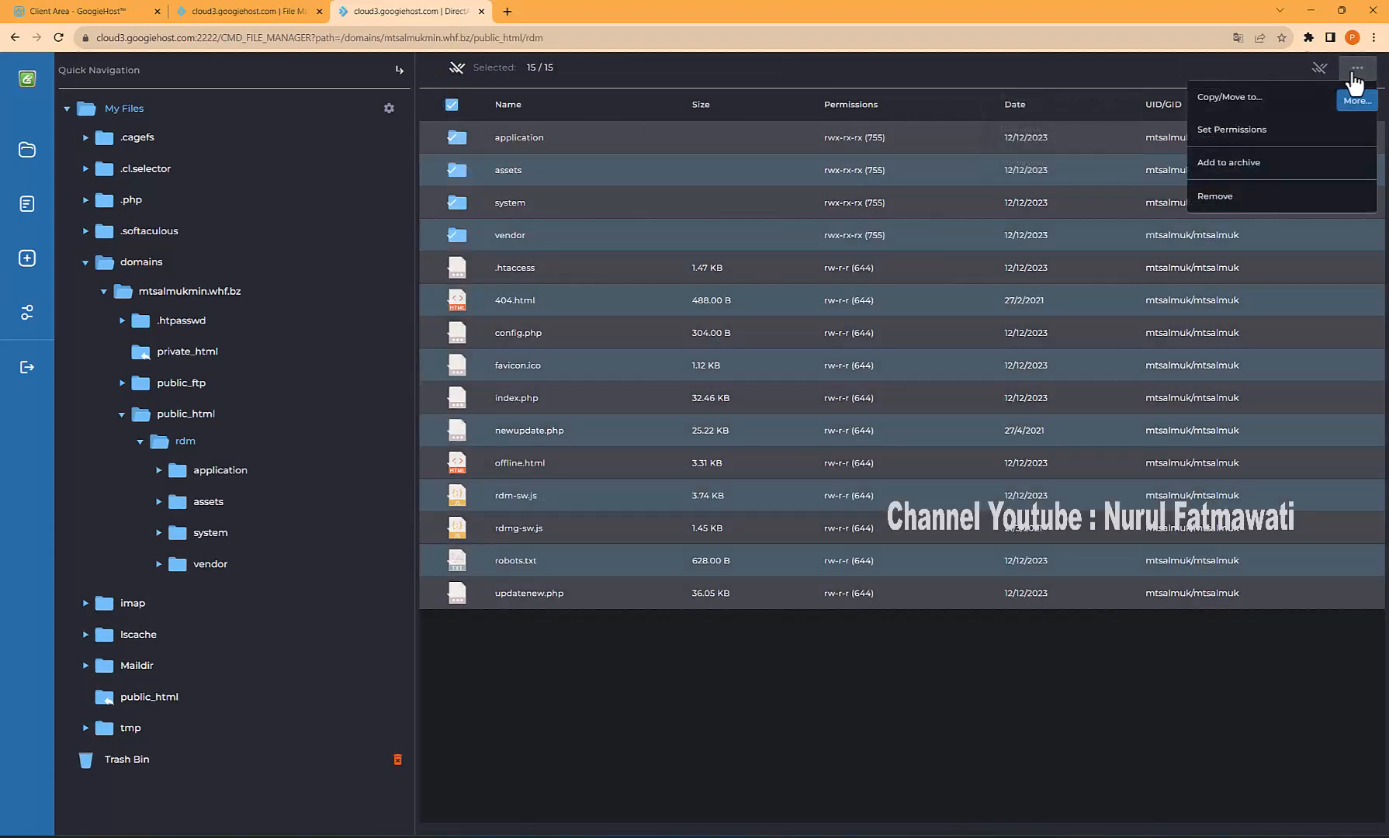
left_click(1248, 99)
left_click(768, 456)
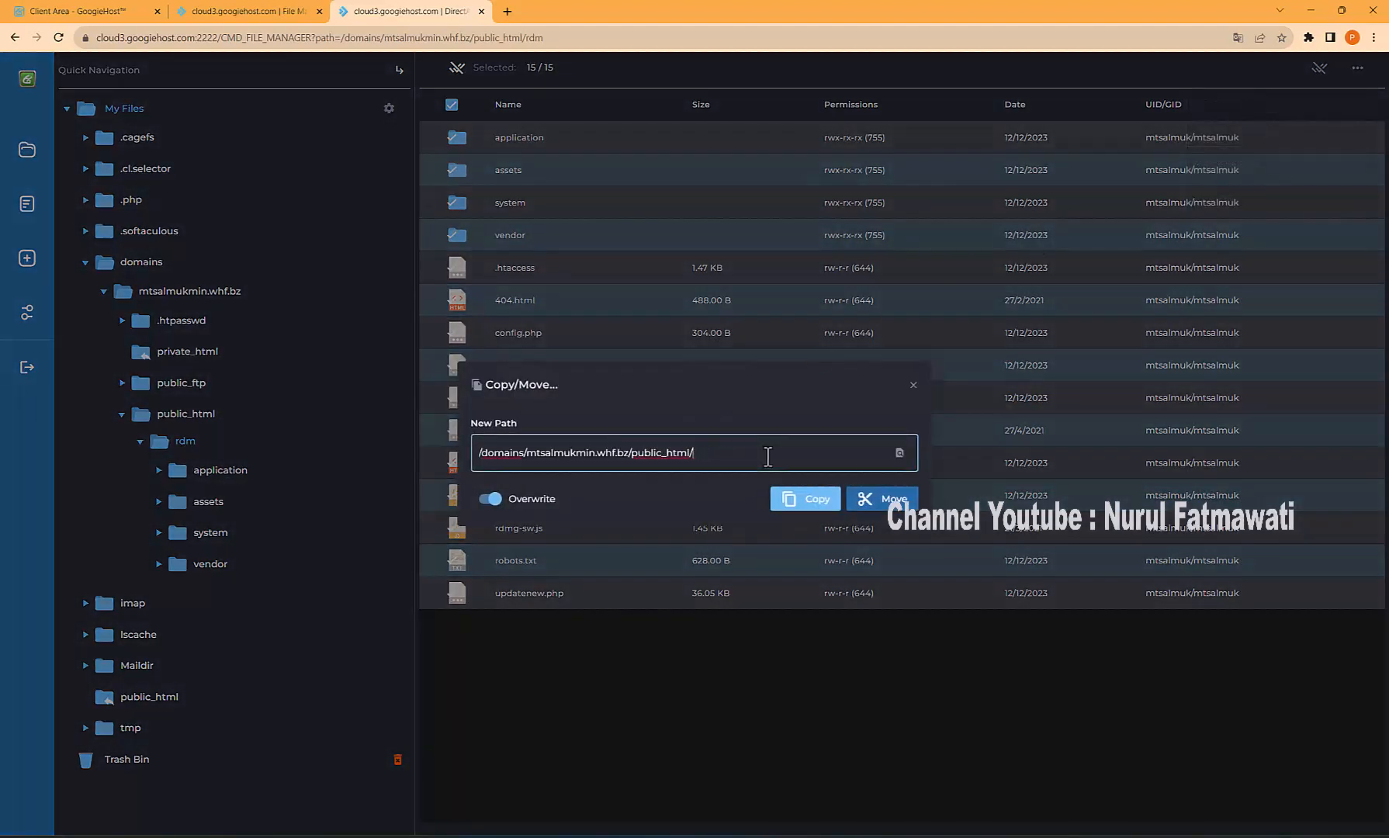
left_click(895, 508)
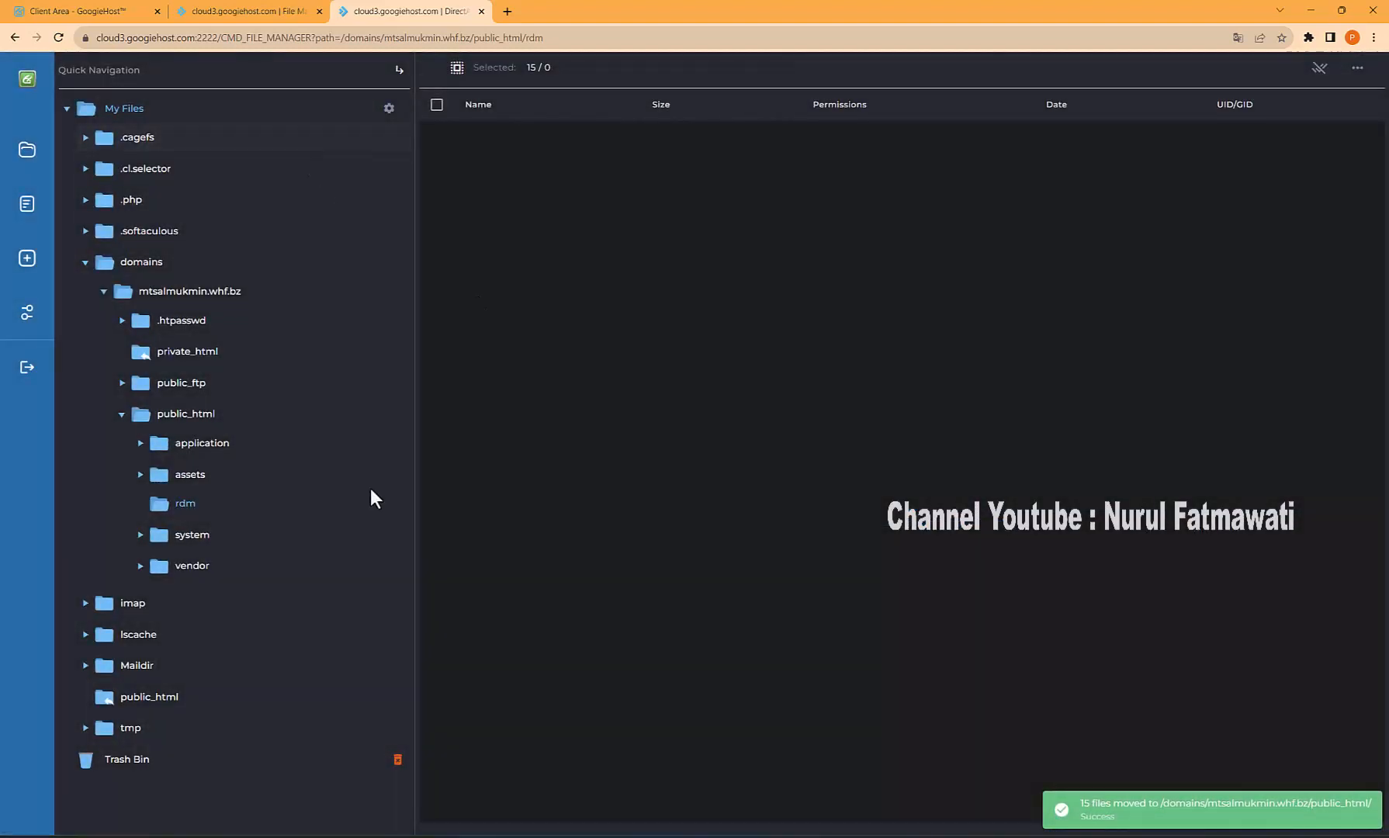
Remove rdm.zip from public_html with the move-to-trash option turned off
left_click(193, 424)
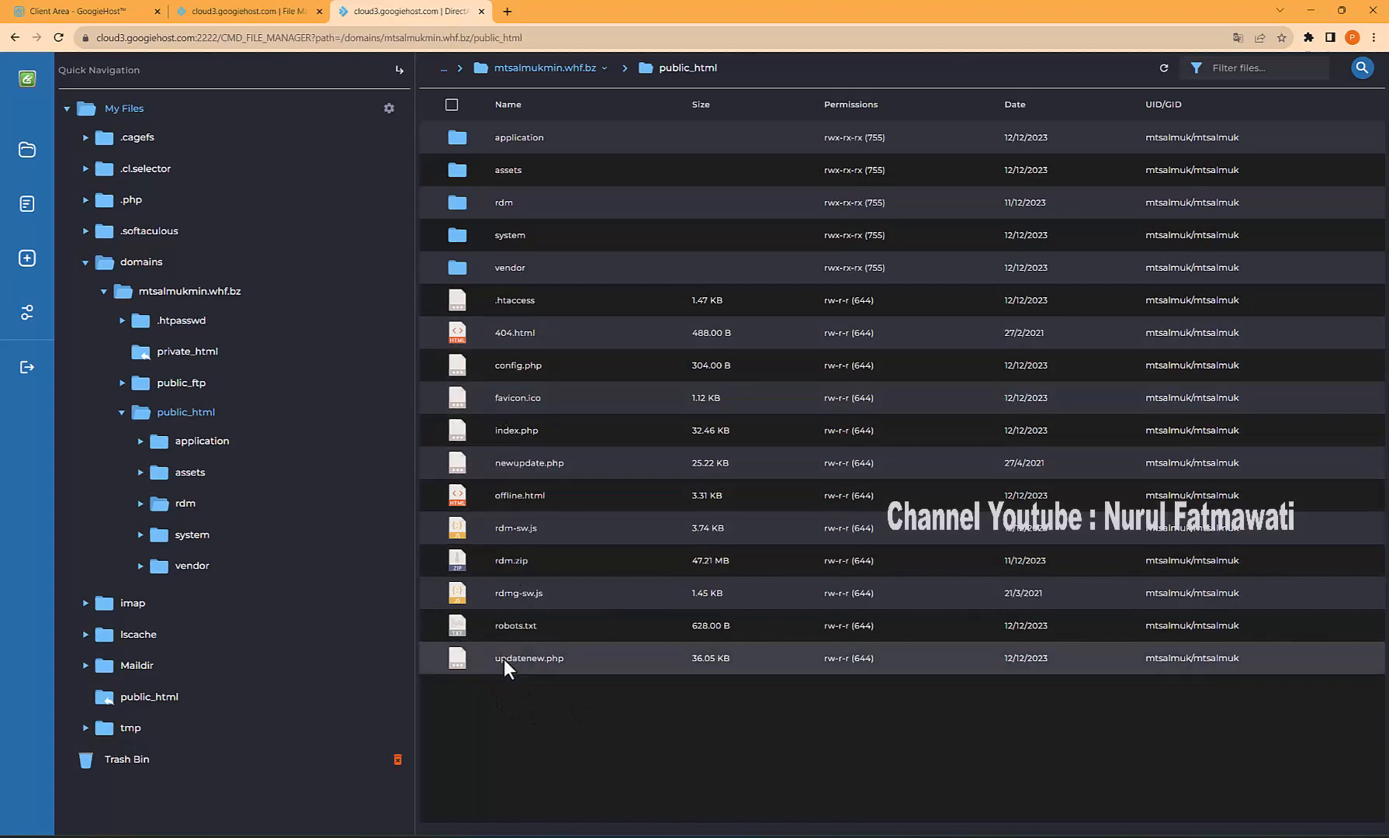
left_click(462, 562)
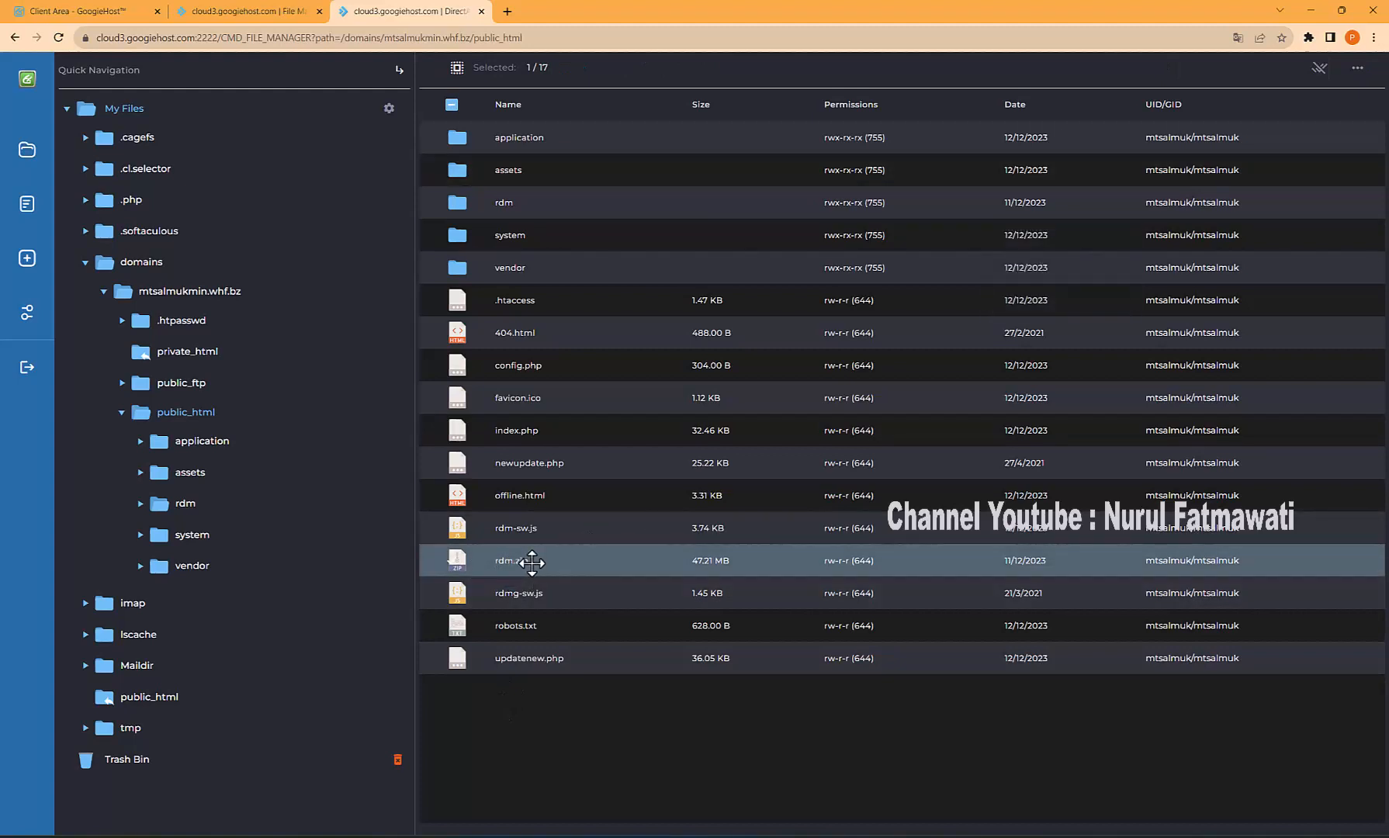
right_click(533, 563)
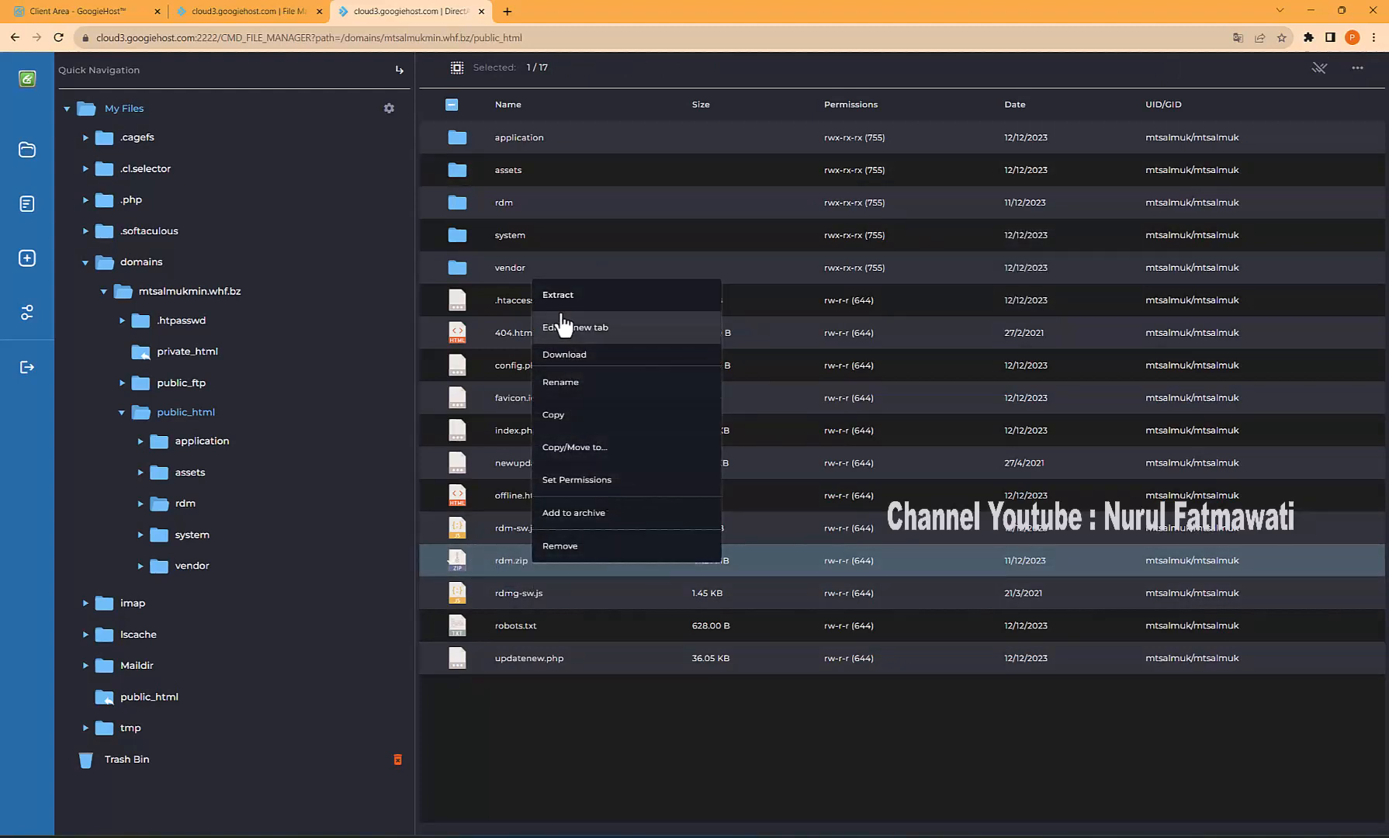
left_click(561, 546)
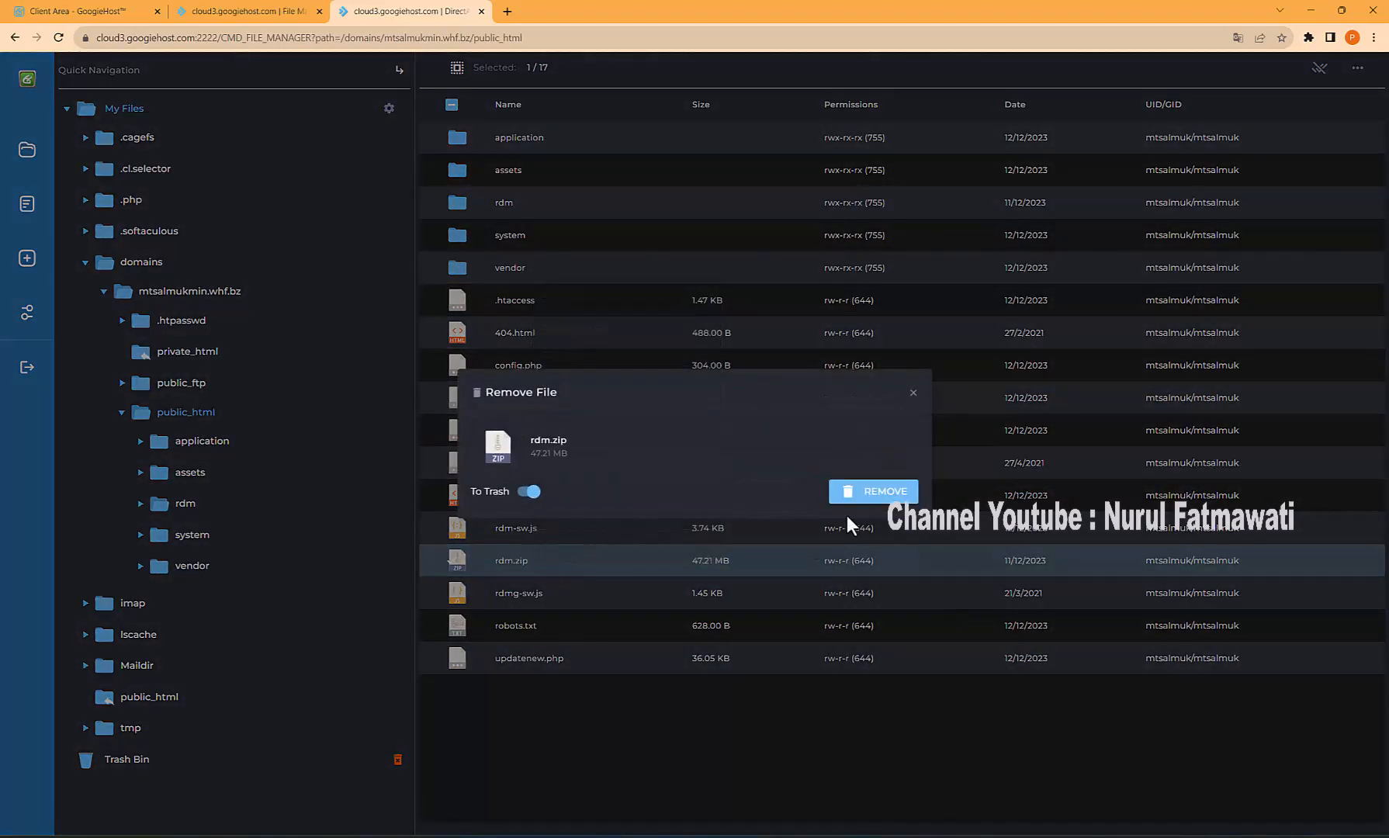
left_click(531, 491)
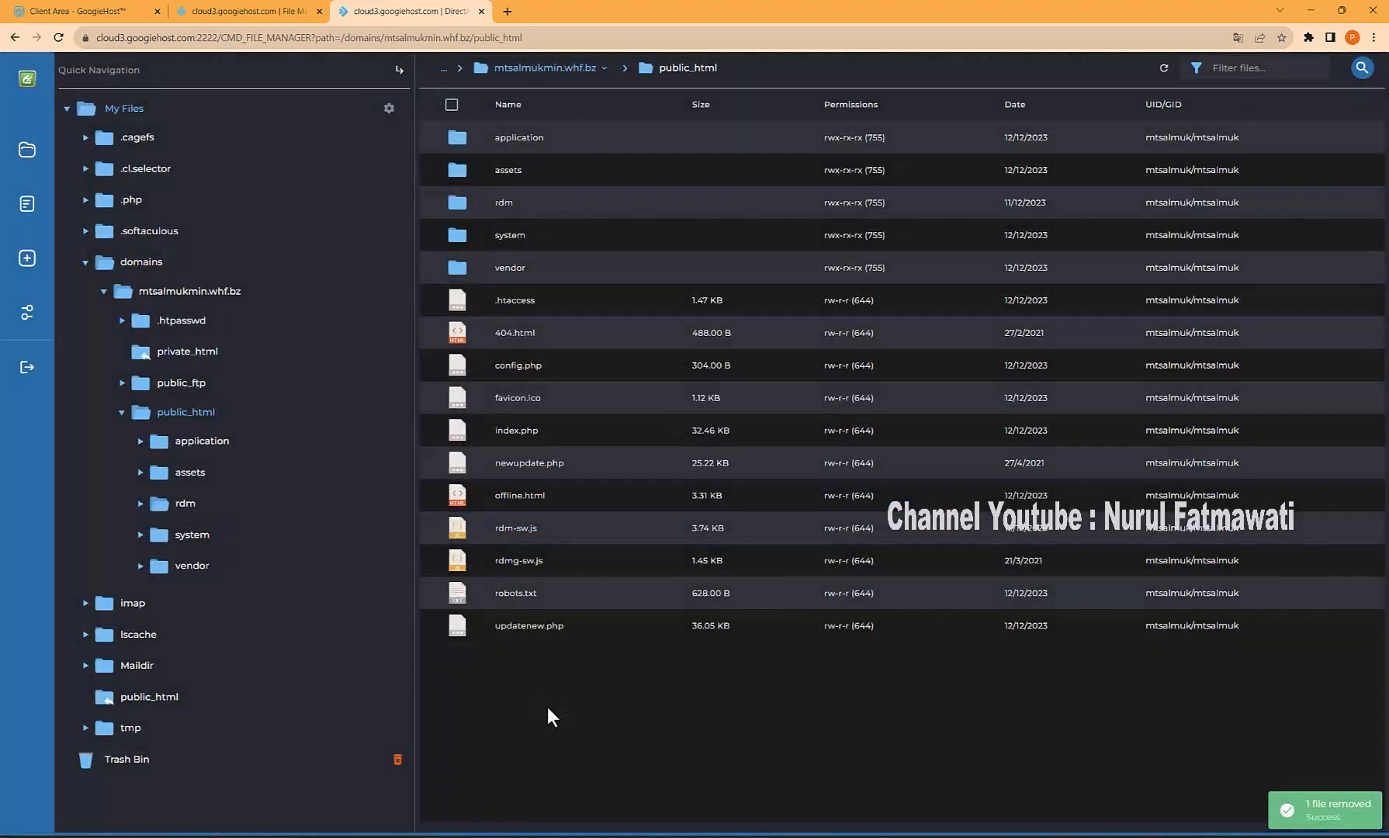
Open config.php from public_html for editing in a new tab
left_click(515, 370)
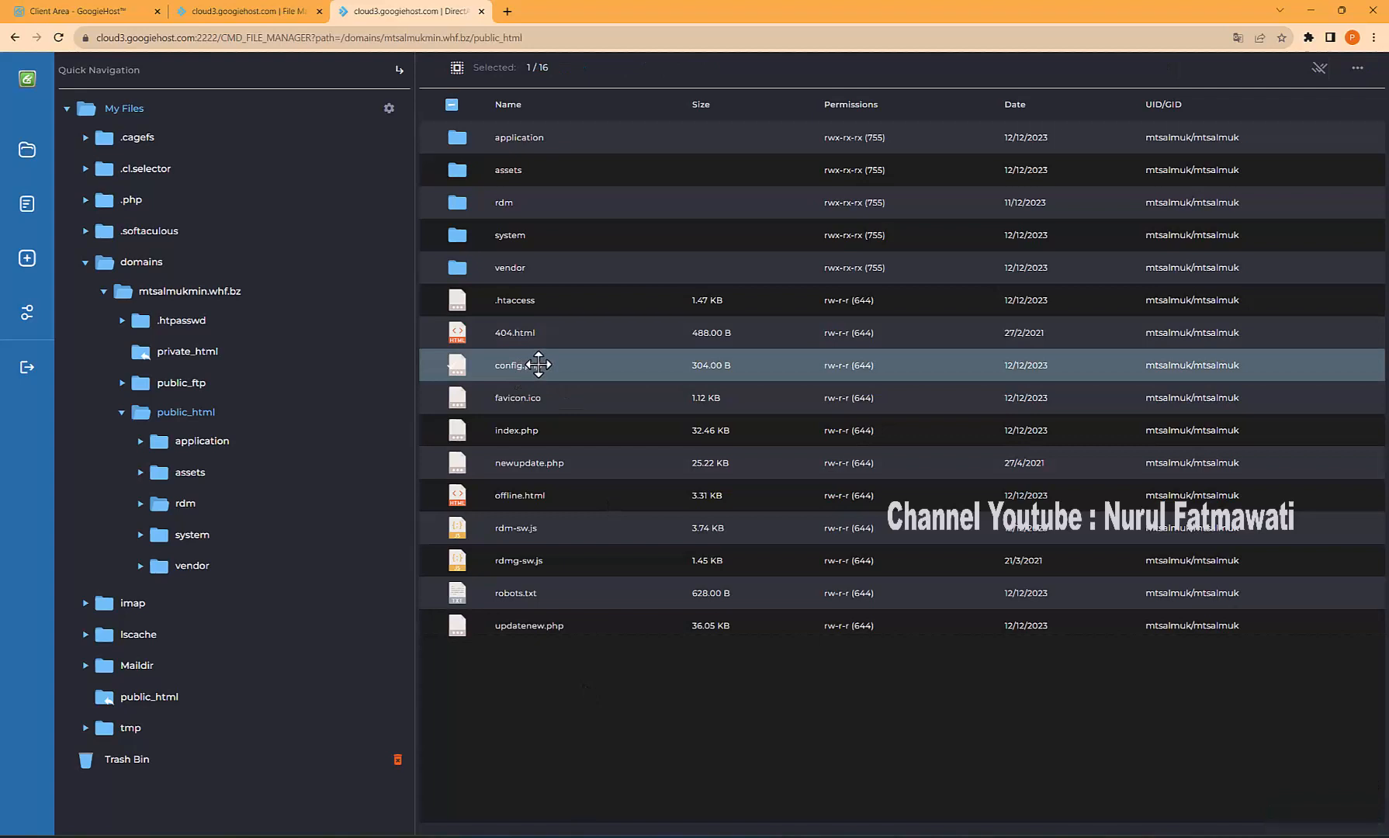
right_click(534, 365)
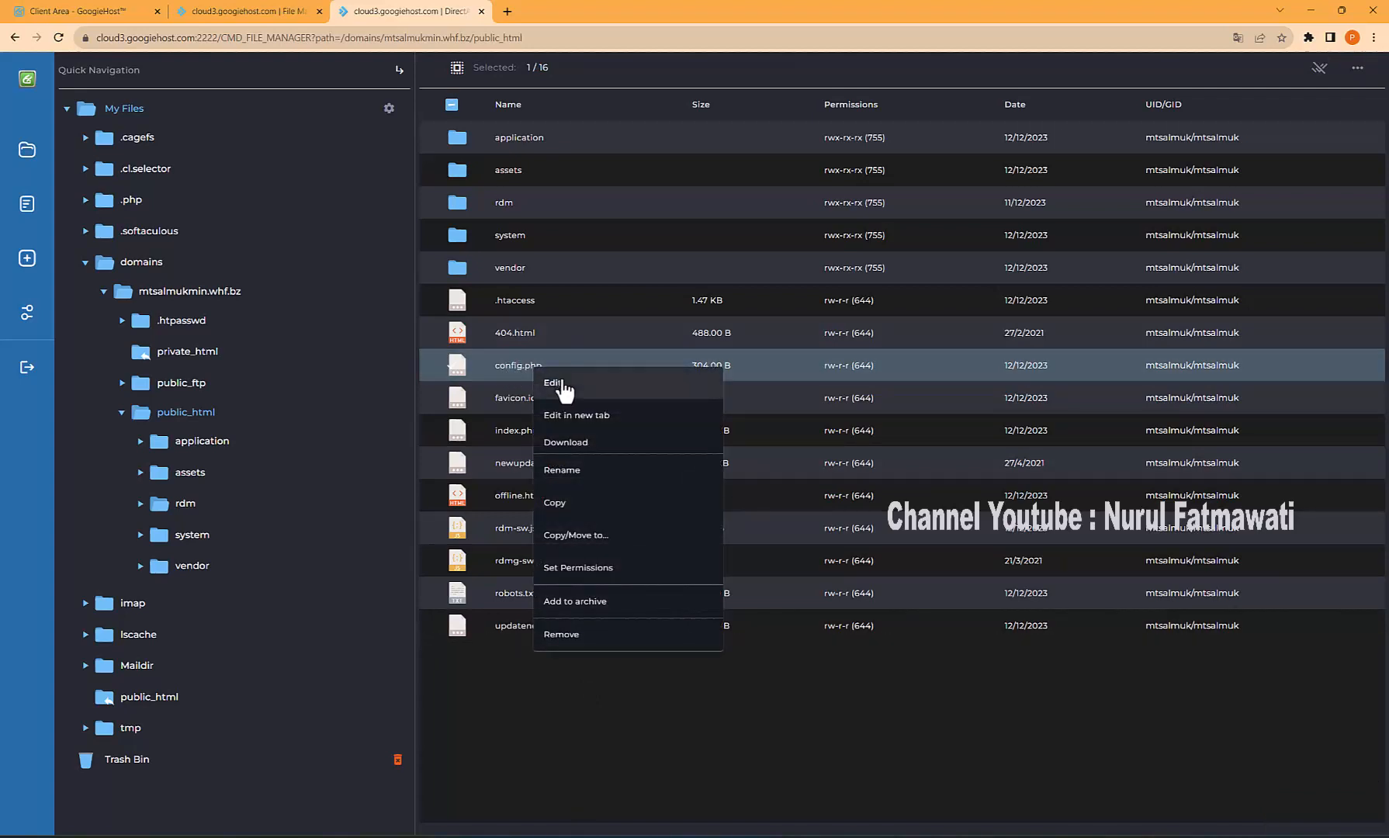
left_click(590, 420)
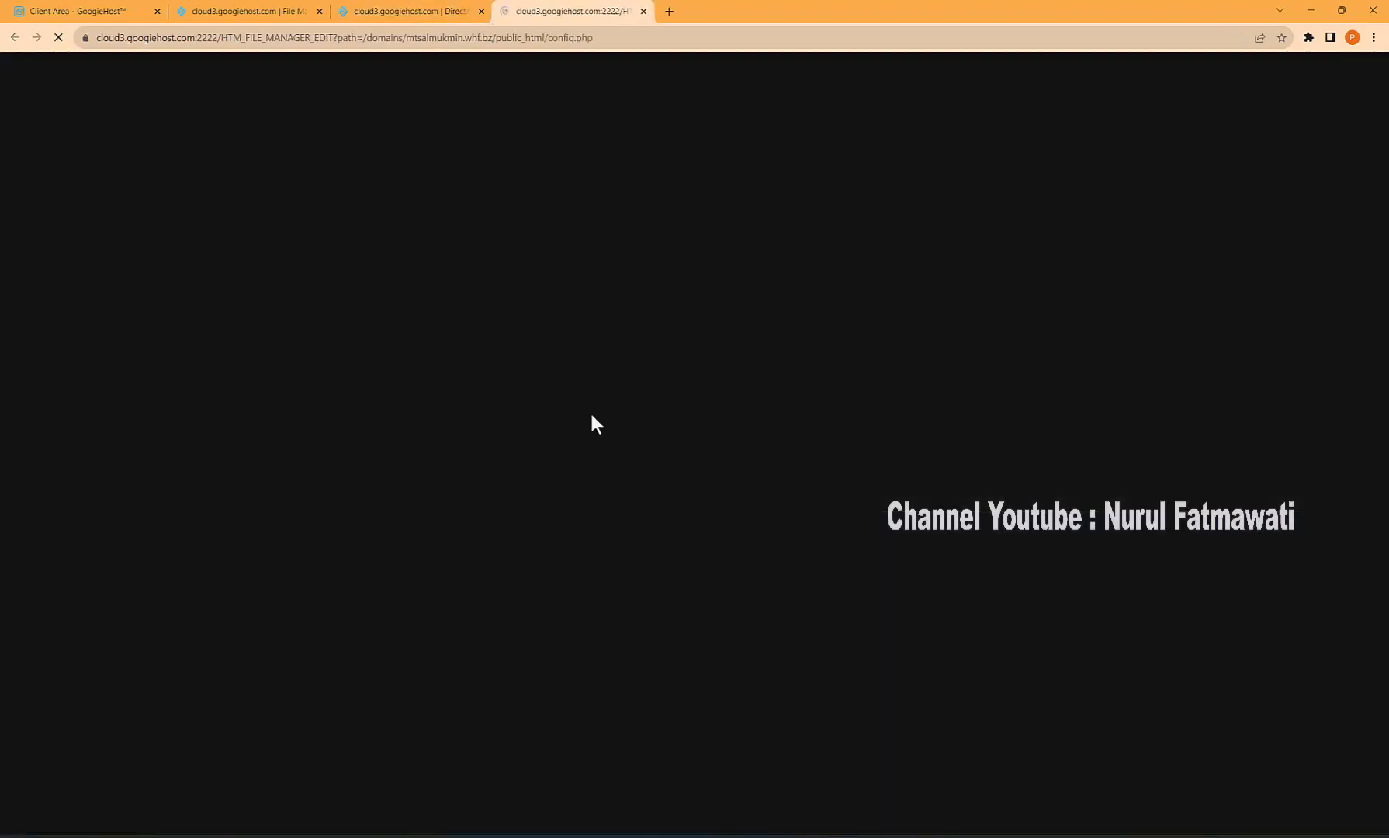
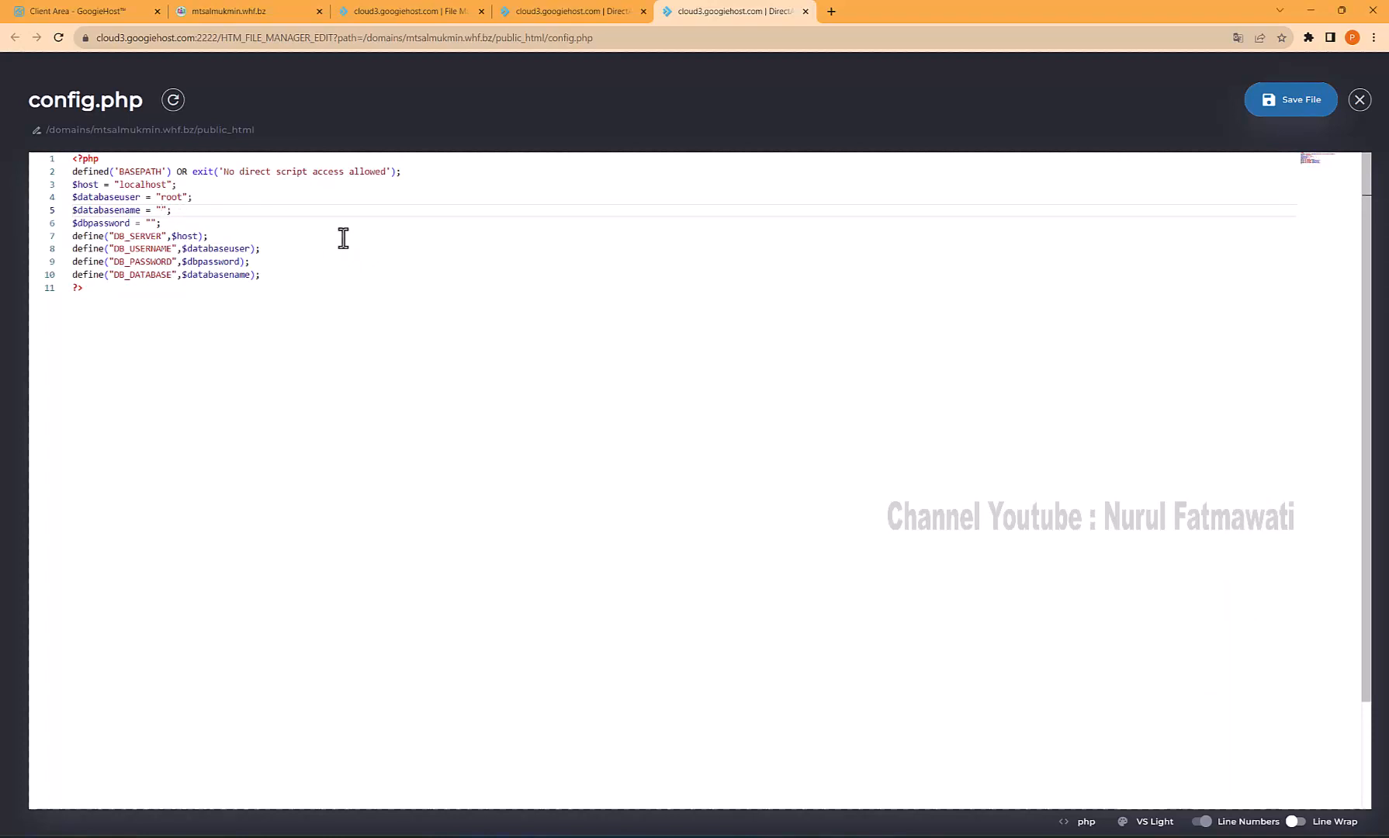
Set $databasename in config.php to mtsalmuk_mtsalmukmin, matching the database name in the Notepad++ notes
type("mtsalmuk_rdm")
left_click(182, 197)
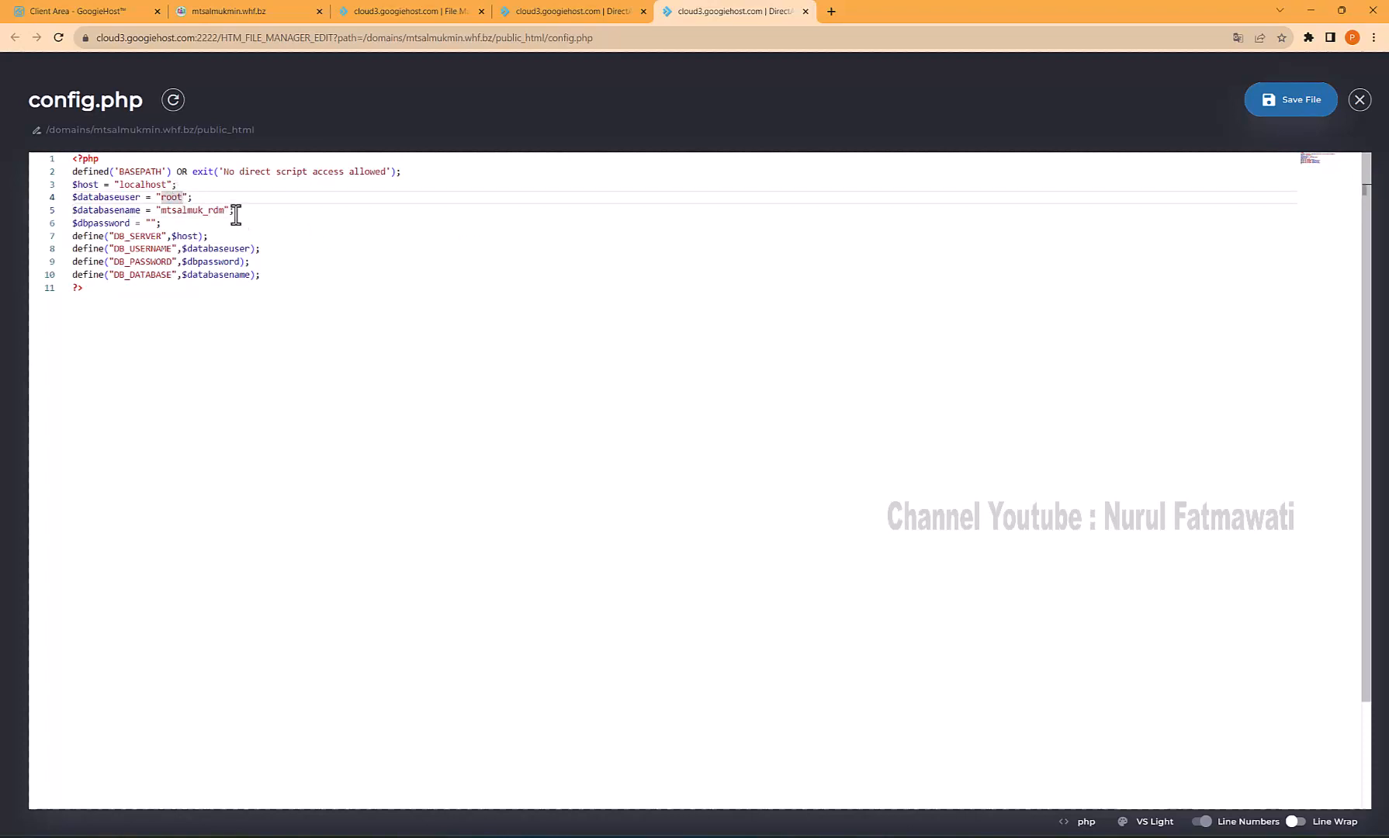
key("alt+Tab")
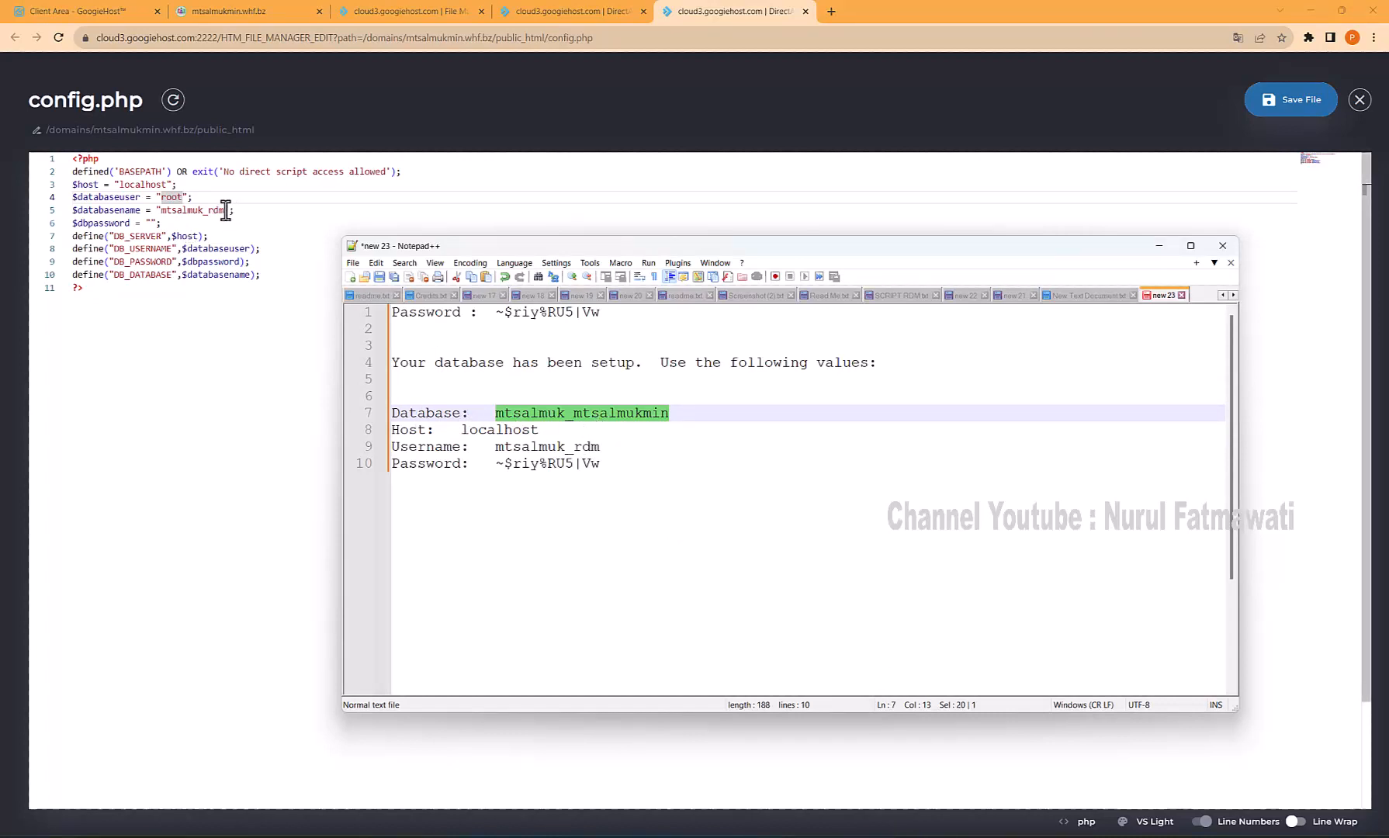
left_click_drag(225, 210, 161, 210)
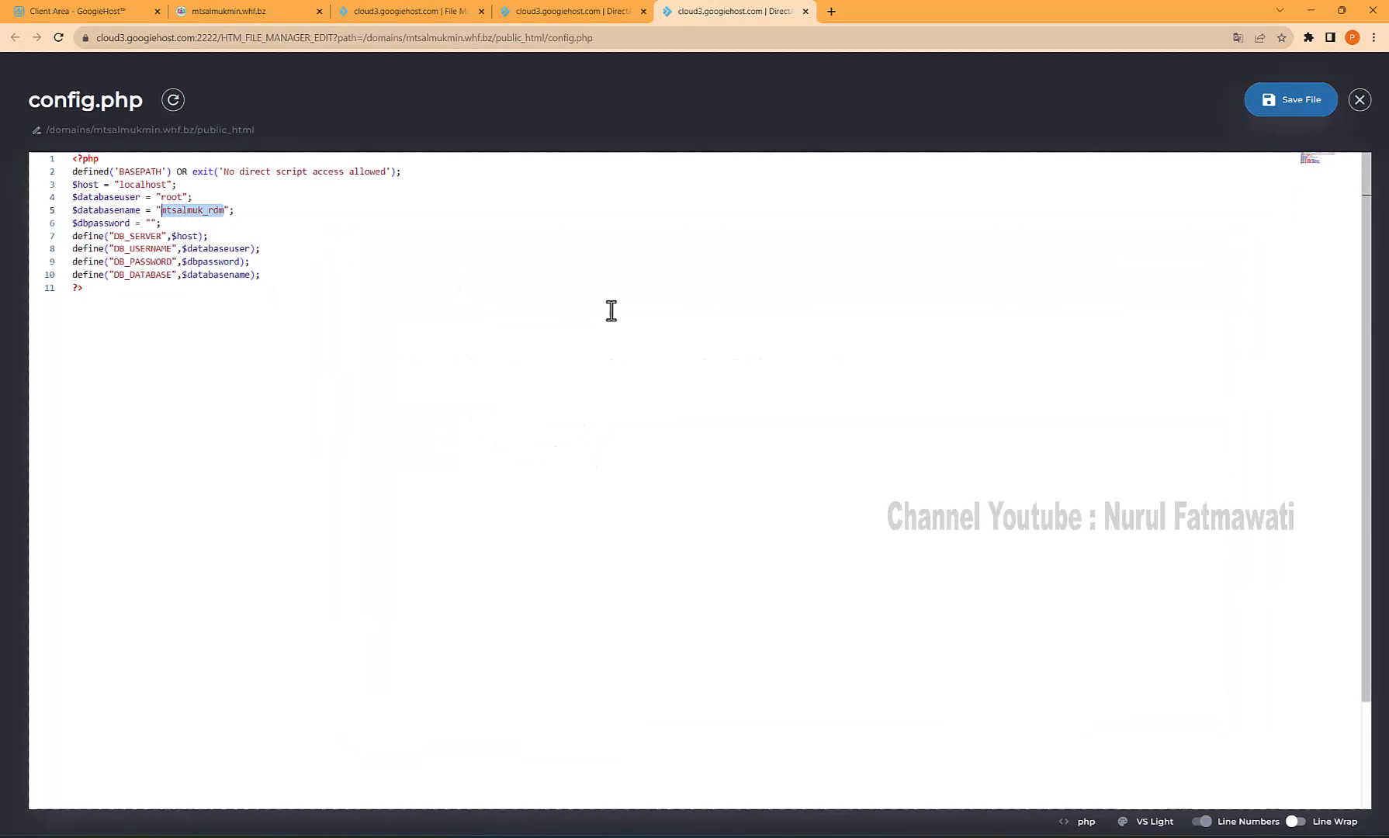
type("mtsalmuk_mtsalmukmin")
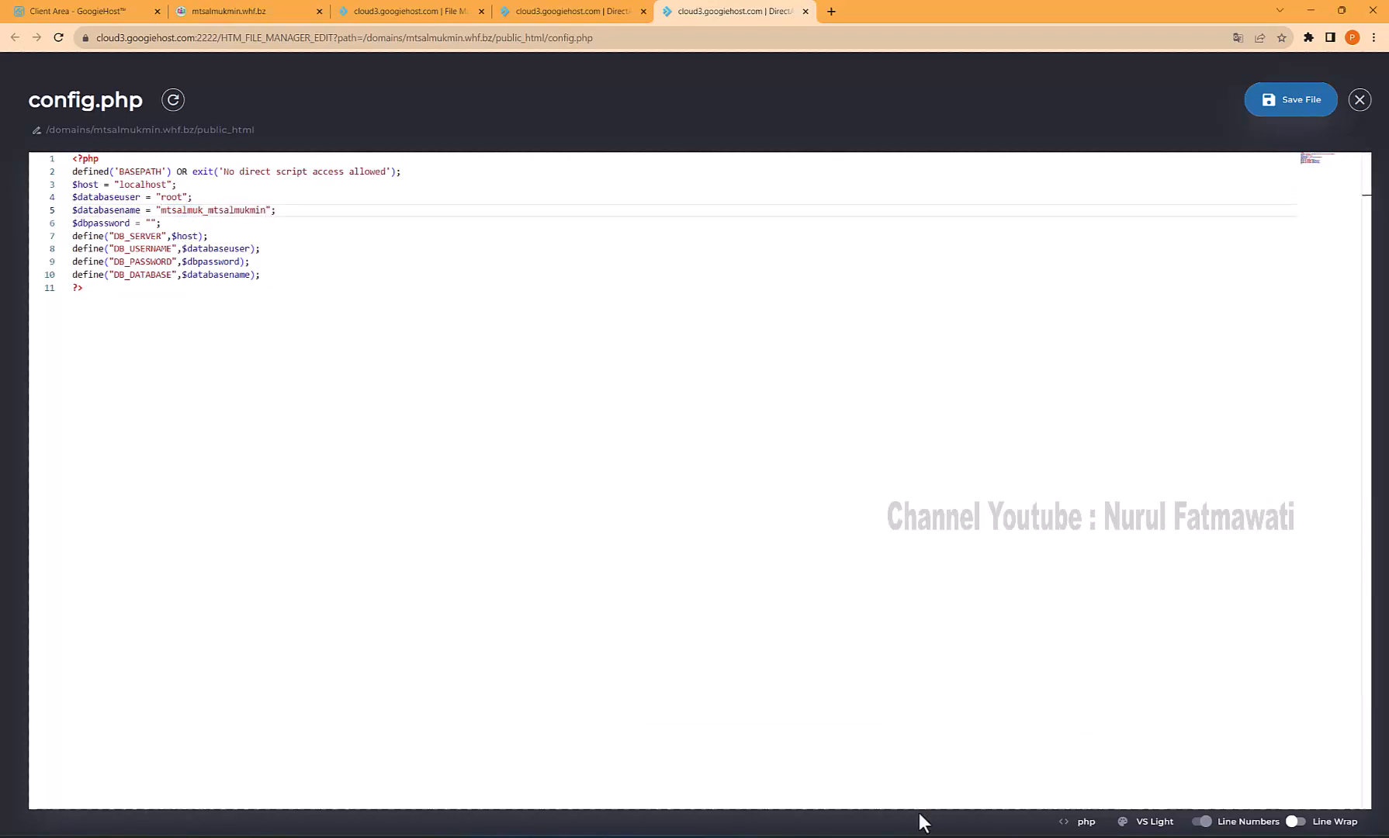
key("alt+Tab")
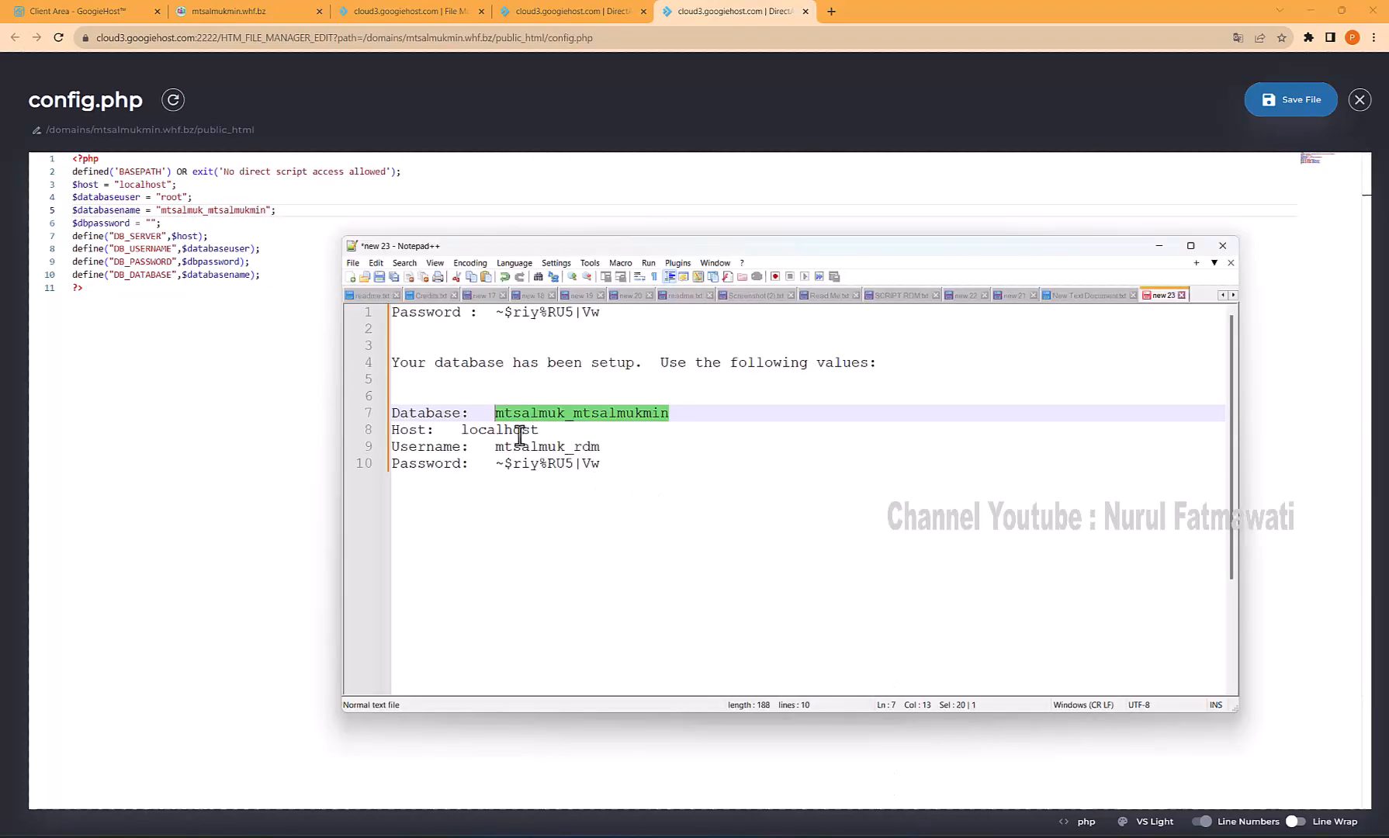
left_click_drag(496, 447, 600, 448)
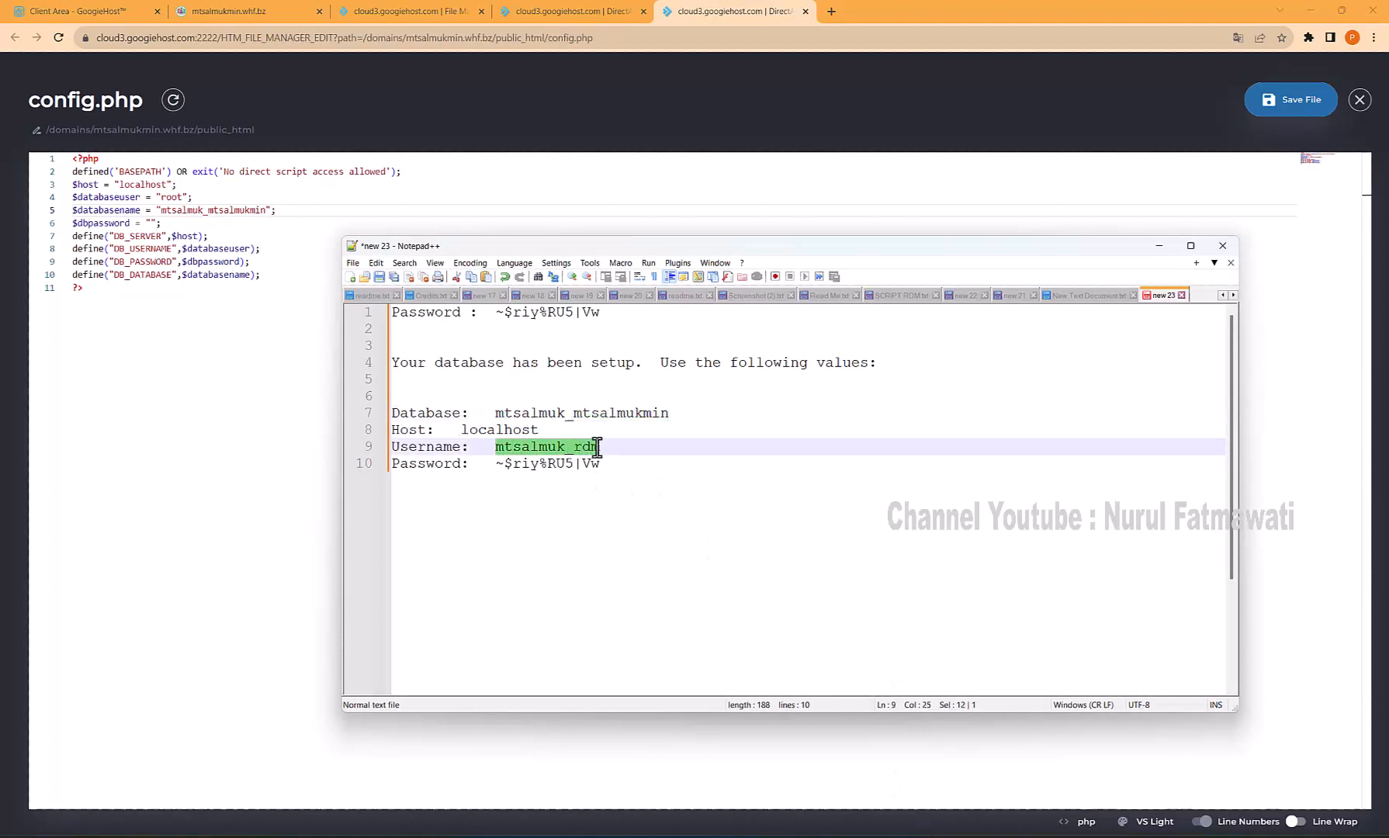
right_click(570, 458)
left_click(609, 475)
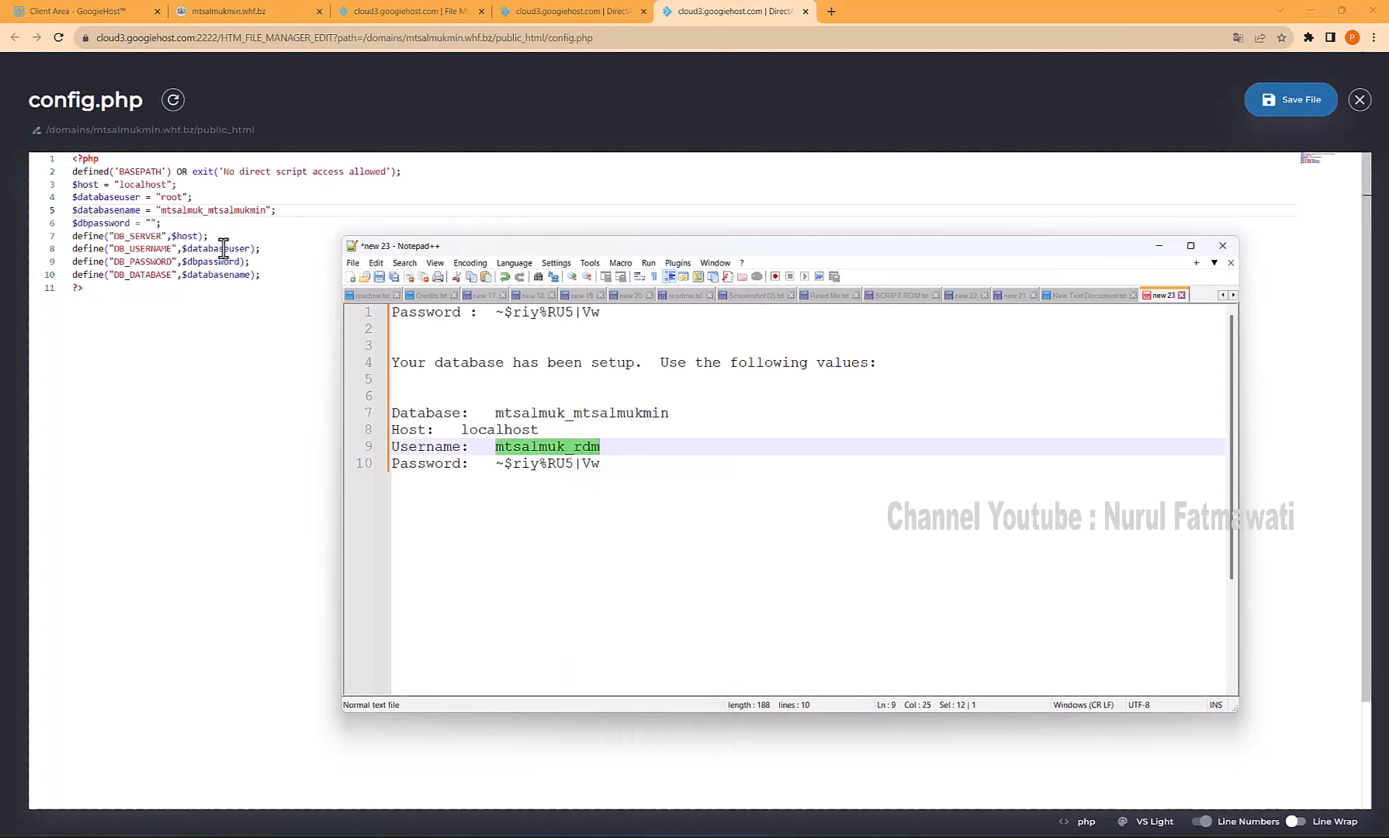
double_click(170, 198)
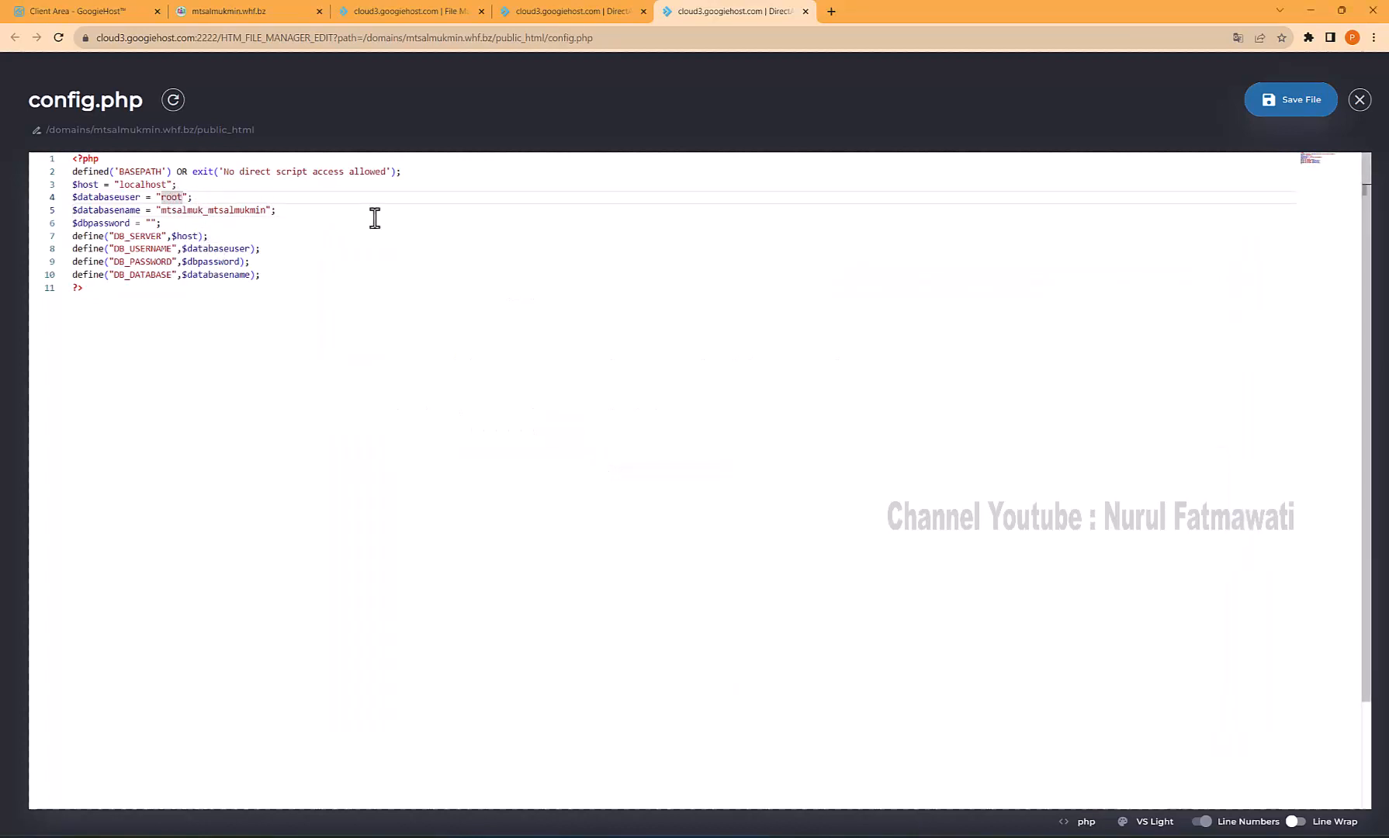
key("ctrl+v")
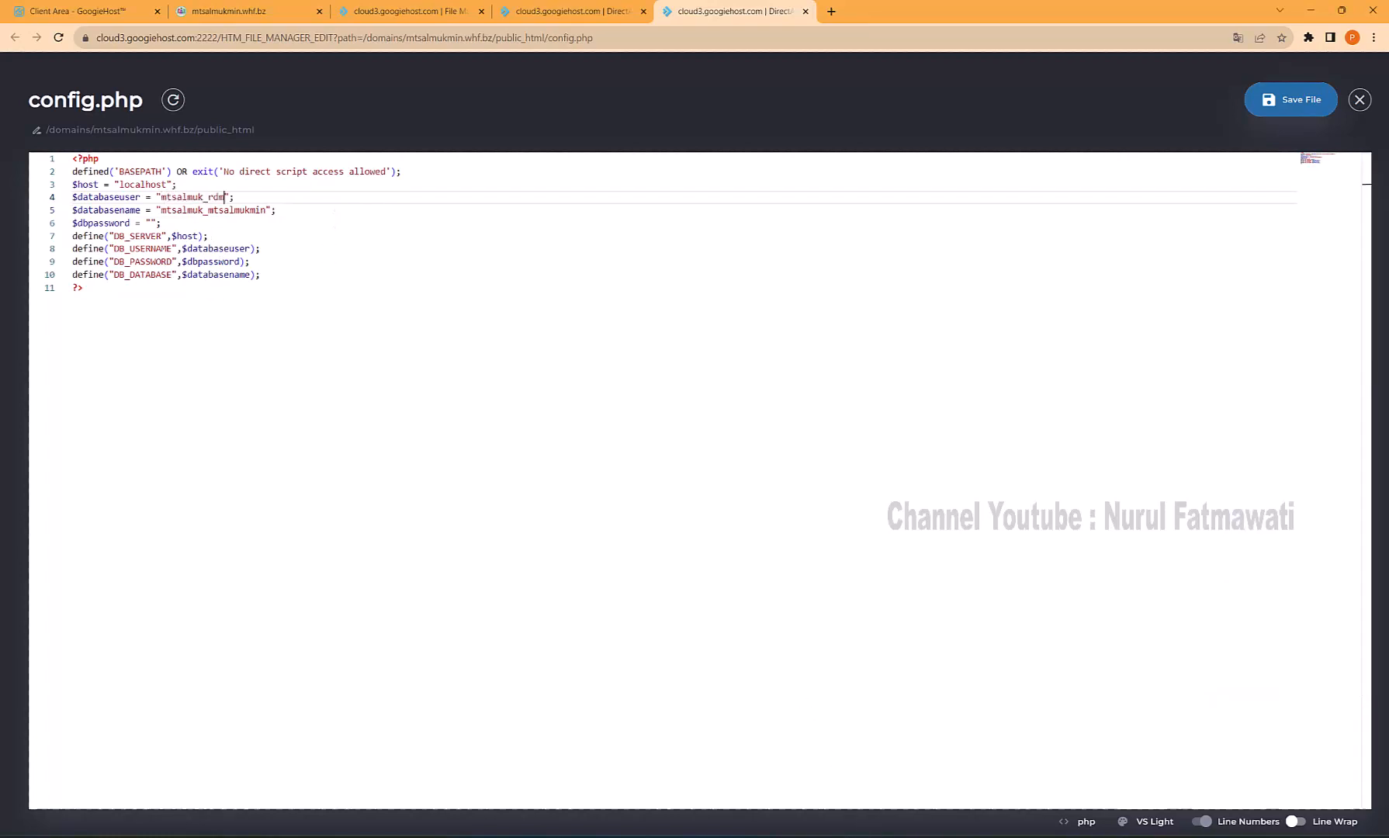
Copy the database password from the Notepad++ notes into $dbpassword in config.php, save the file and close the editor
key("alt+Tab")
left_click_drag(600, 464, 495, 464)
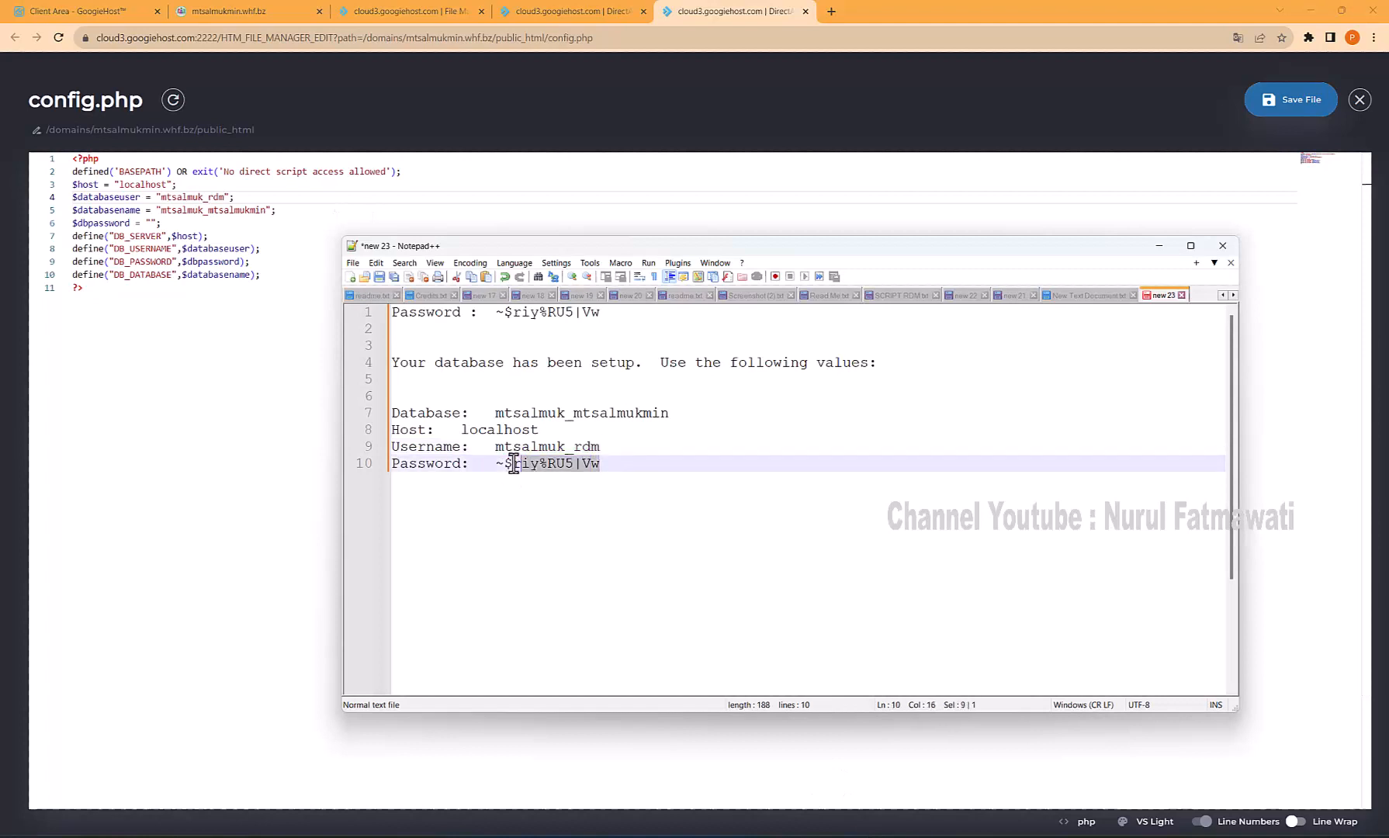
right_click(505, 471)
left_click(542, 488)
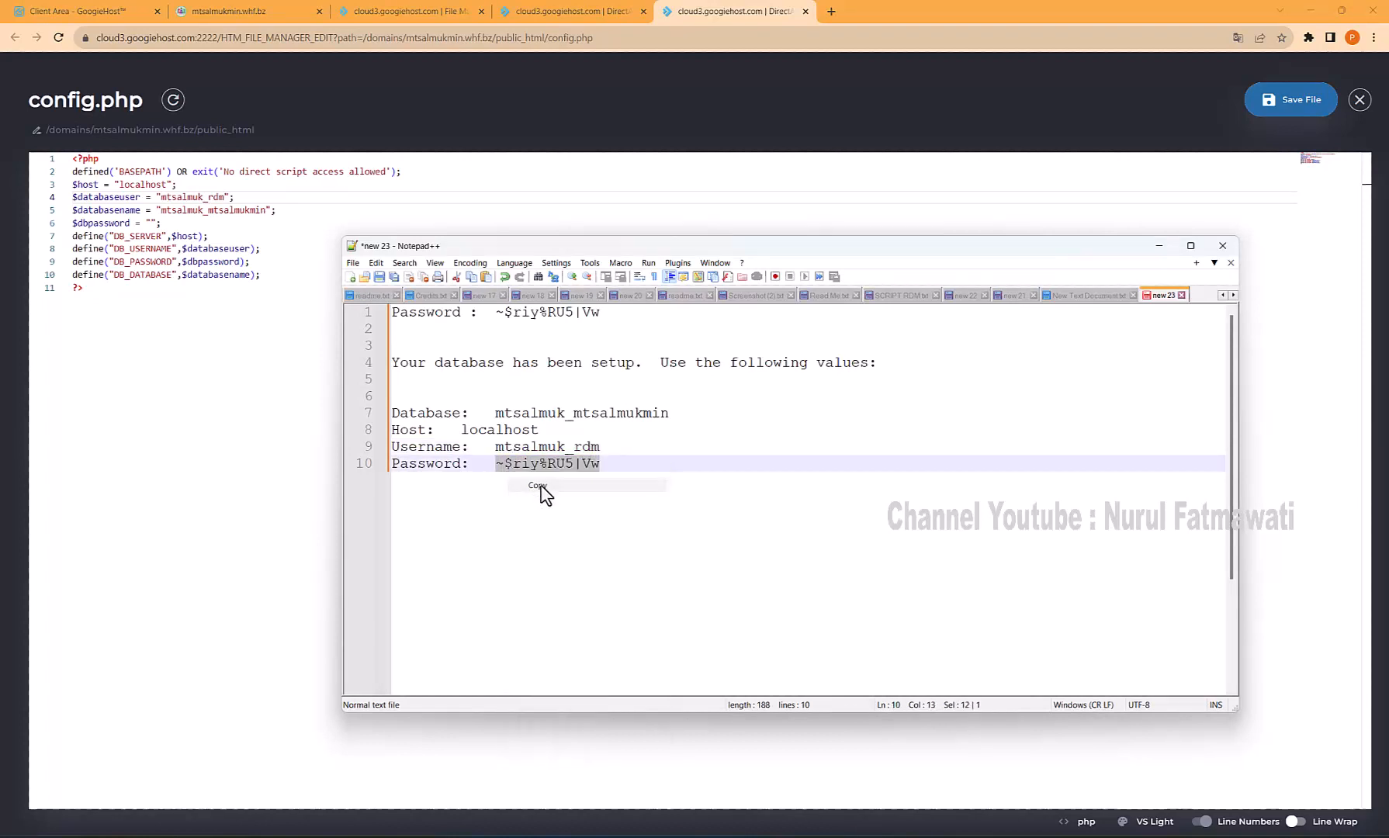
left_click(151, 223)
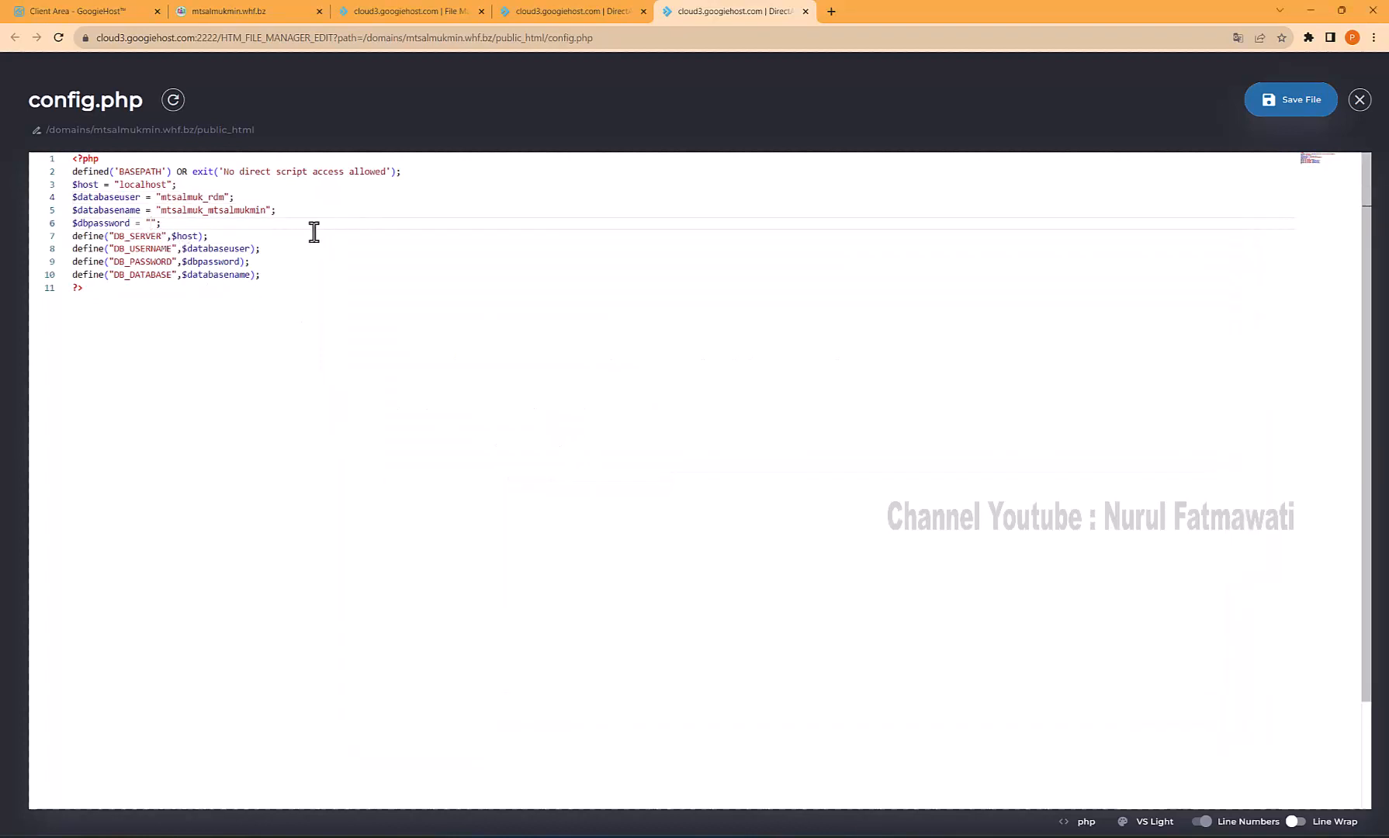
key("ctrl+v")
left_click(1301, 112)
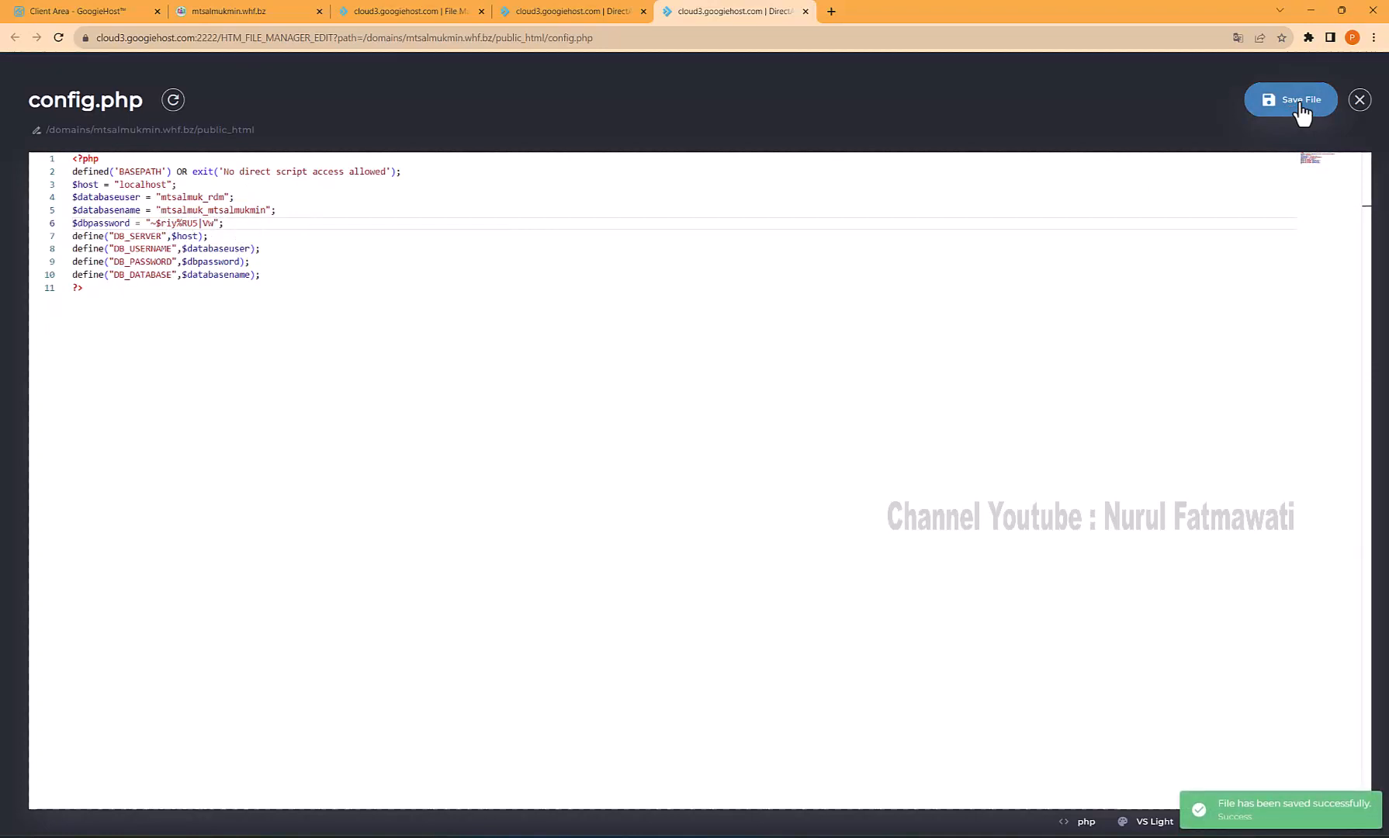
left_click(1362, 109)
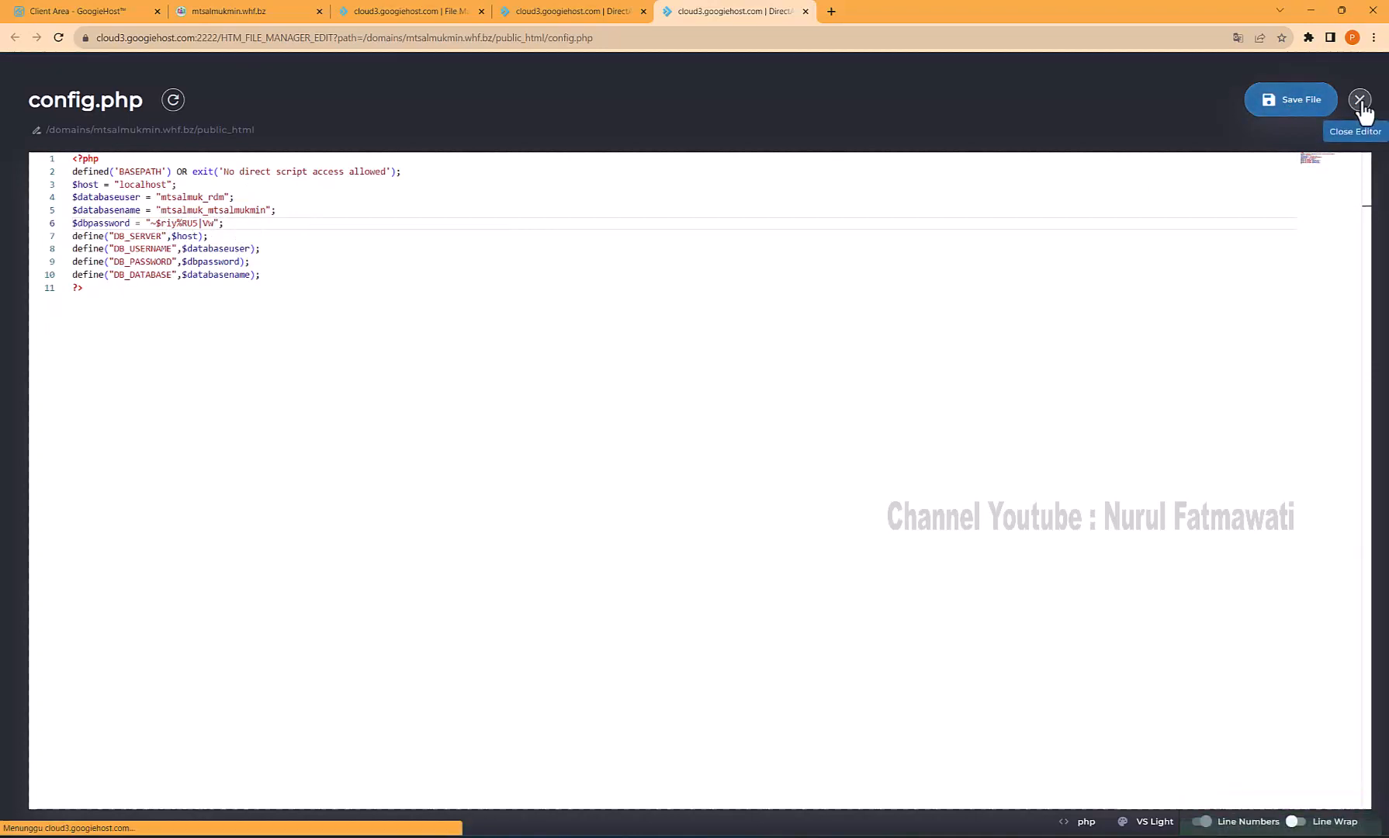
Visit the hosted website from the GoogieHost client area, reload the RDM dashboard and close its browser tab
left_click(289, 10)
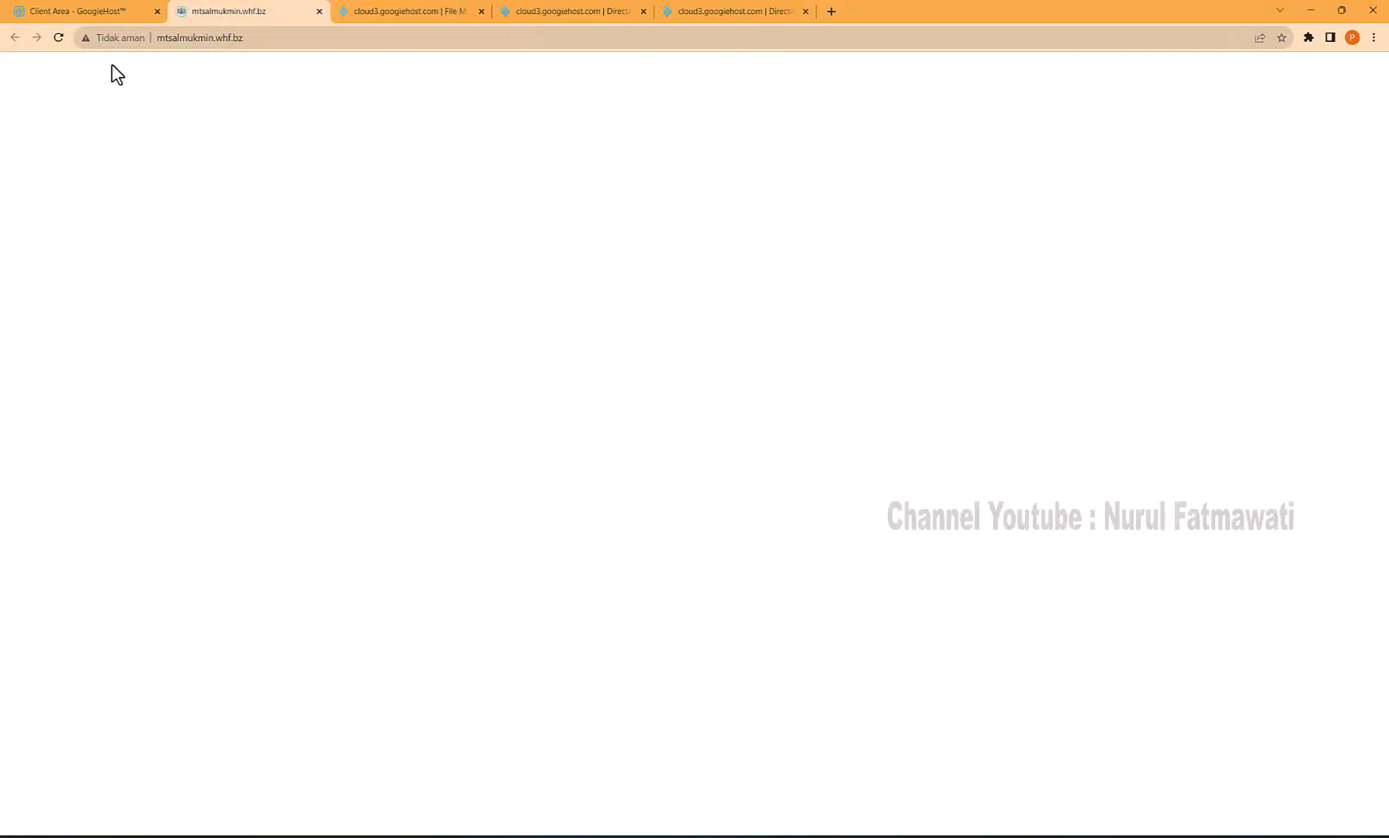
left_click(59, 38)
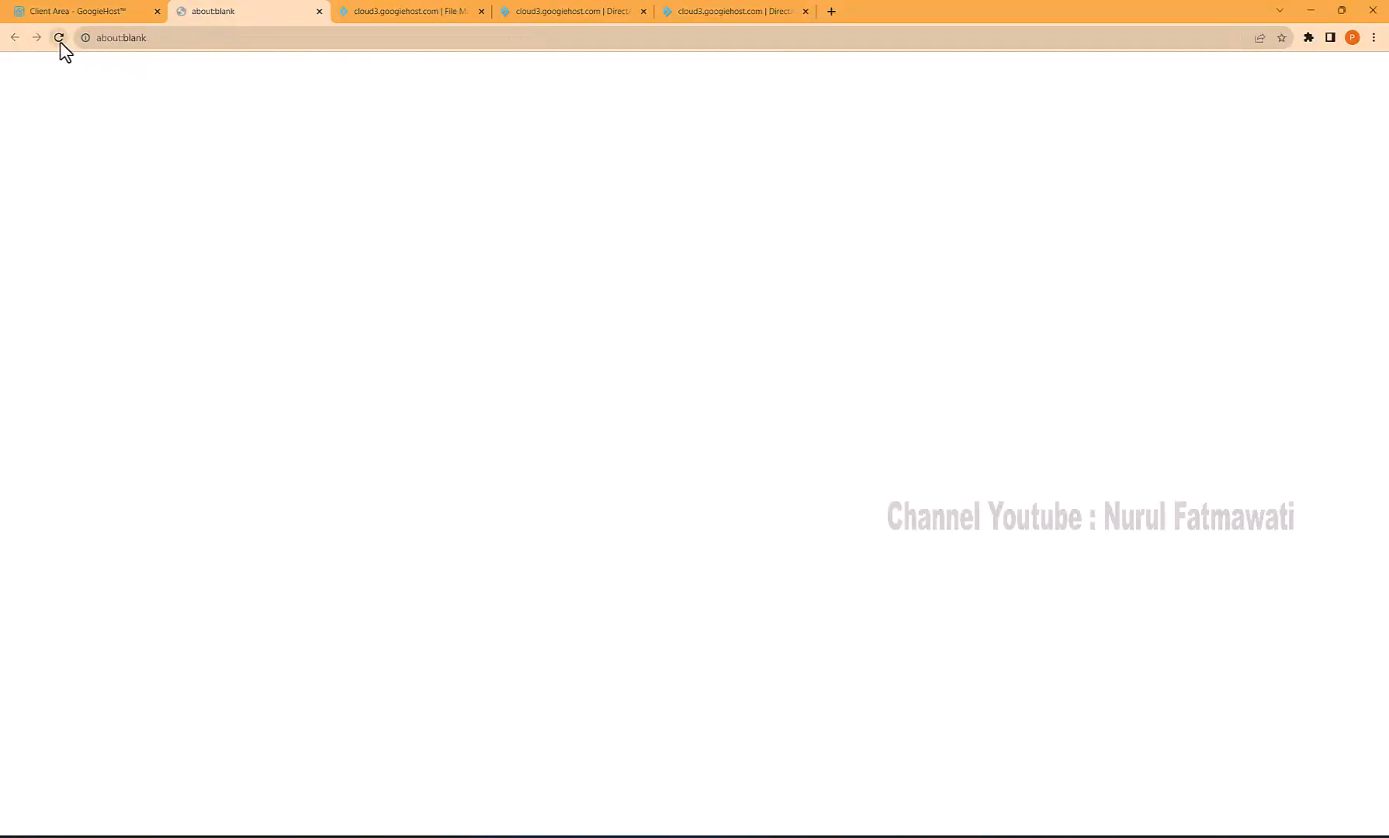
left_click(162, 38)
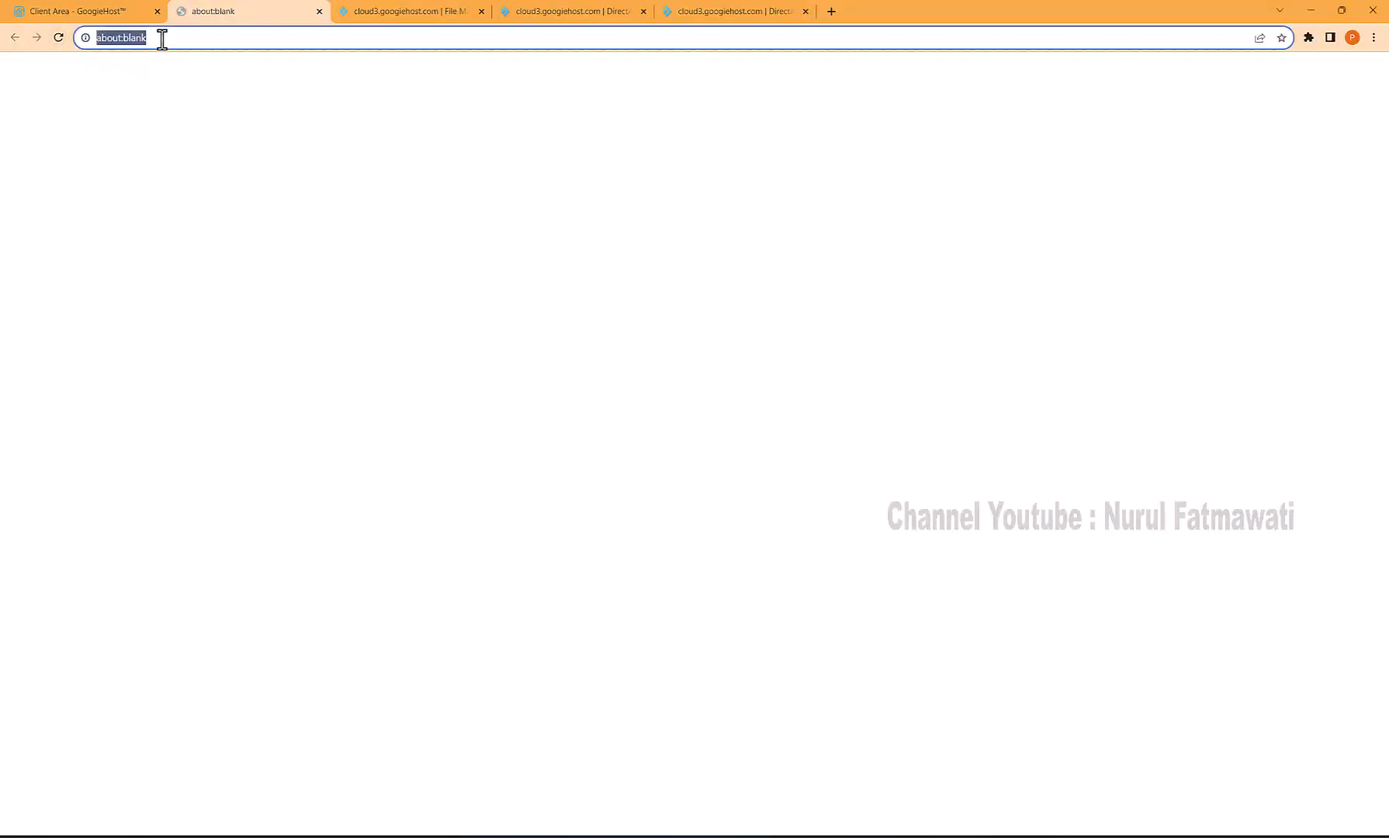
left_click(122, 10)
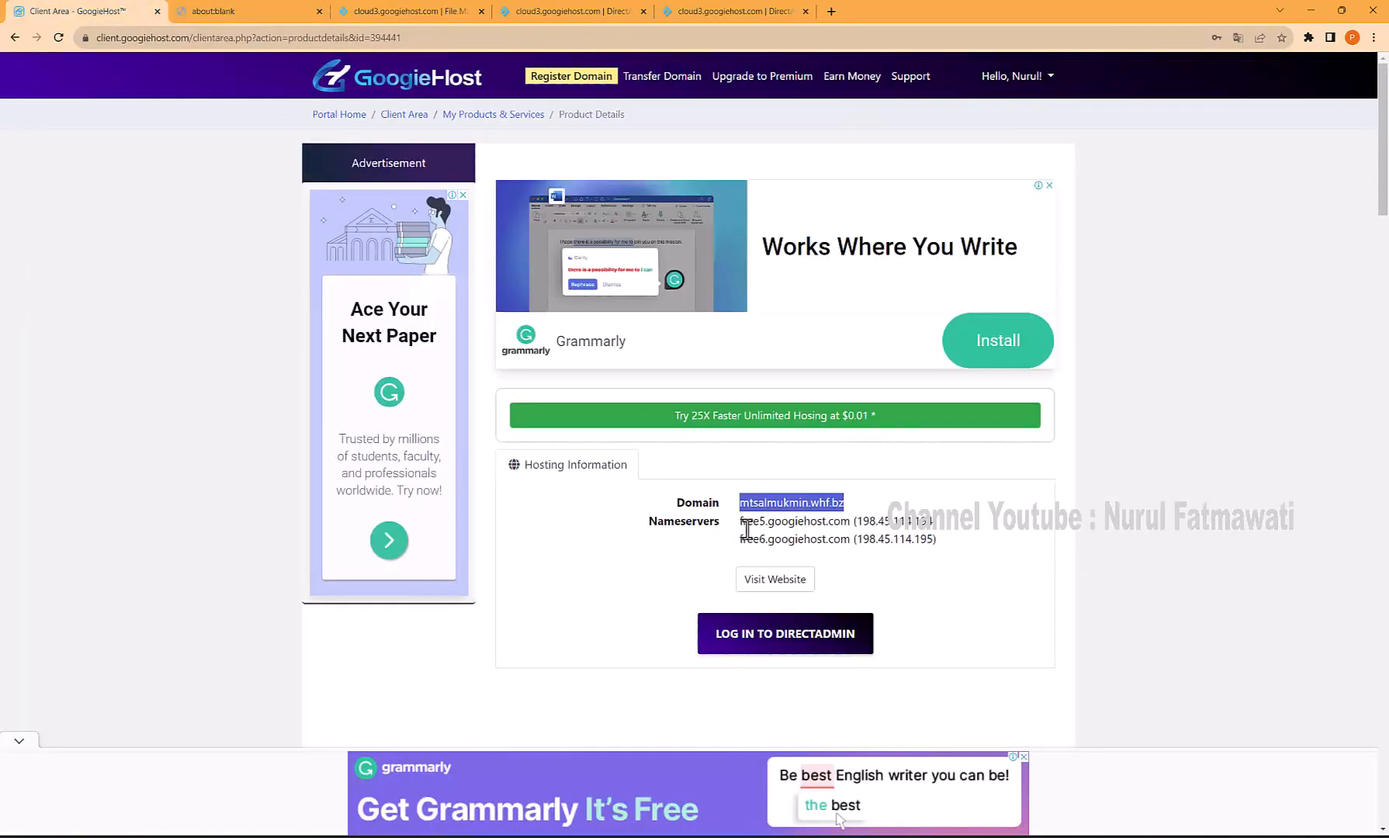
left_click(786, 579)
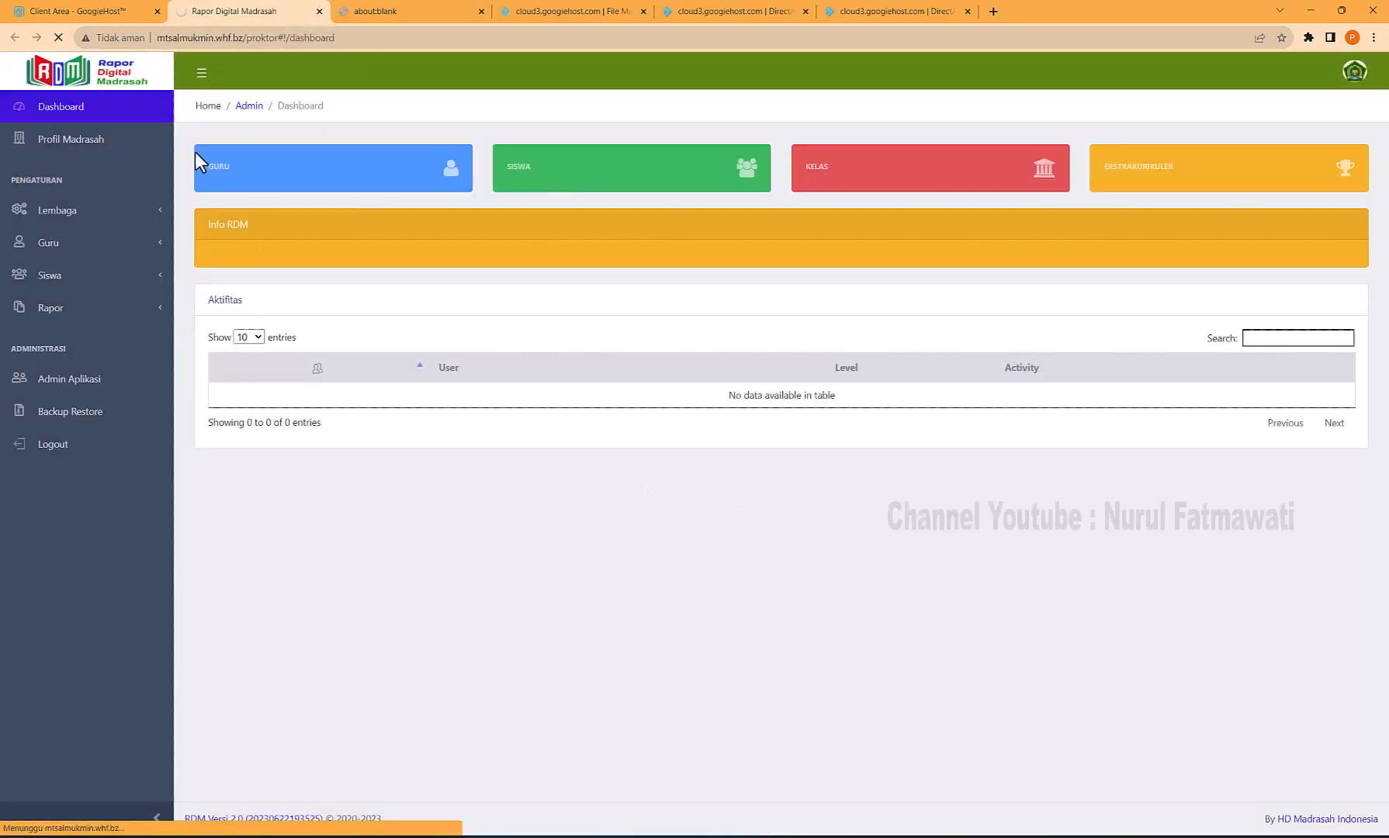
left_click(57, 39)
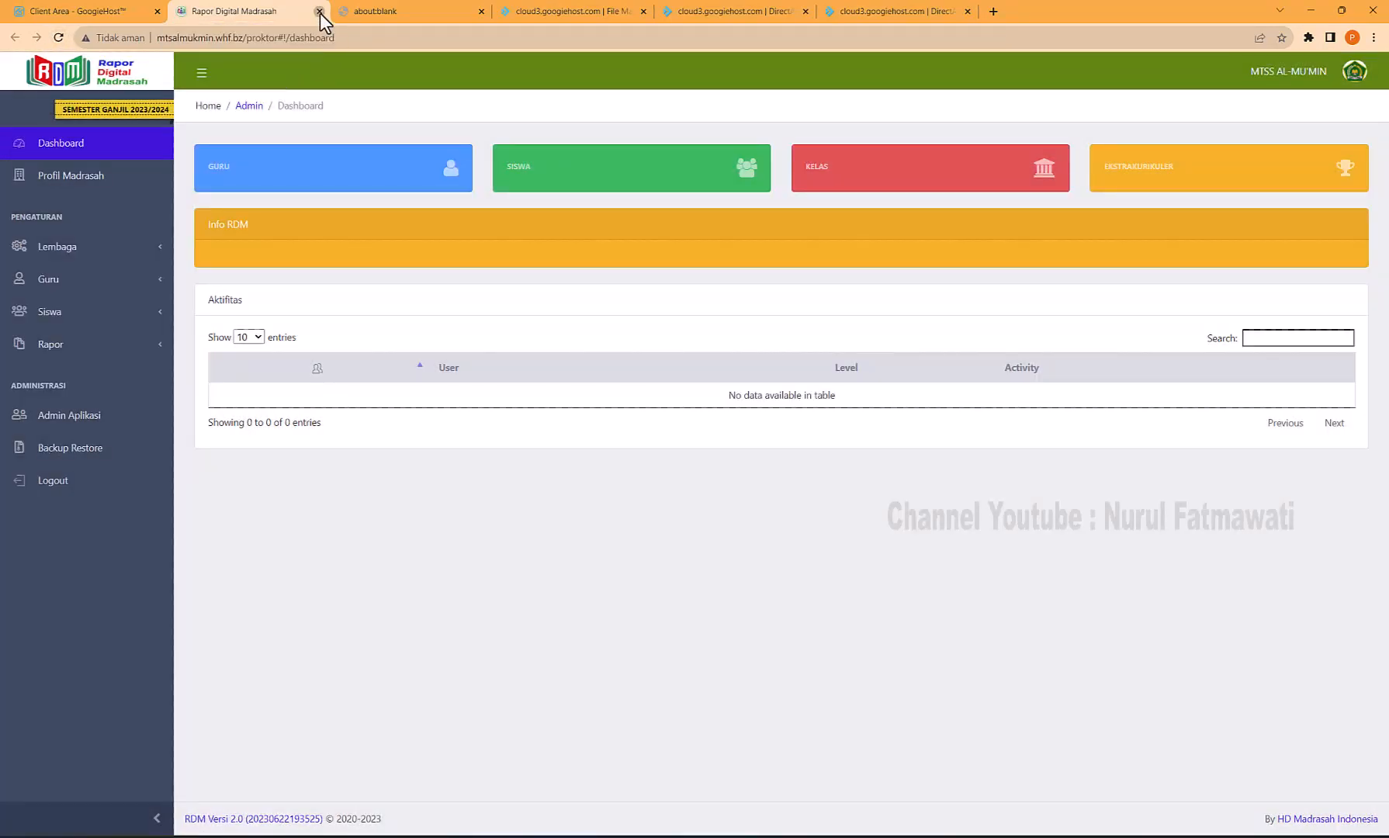
left_click(319, 12)
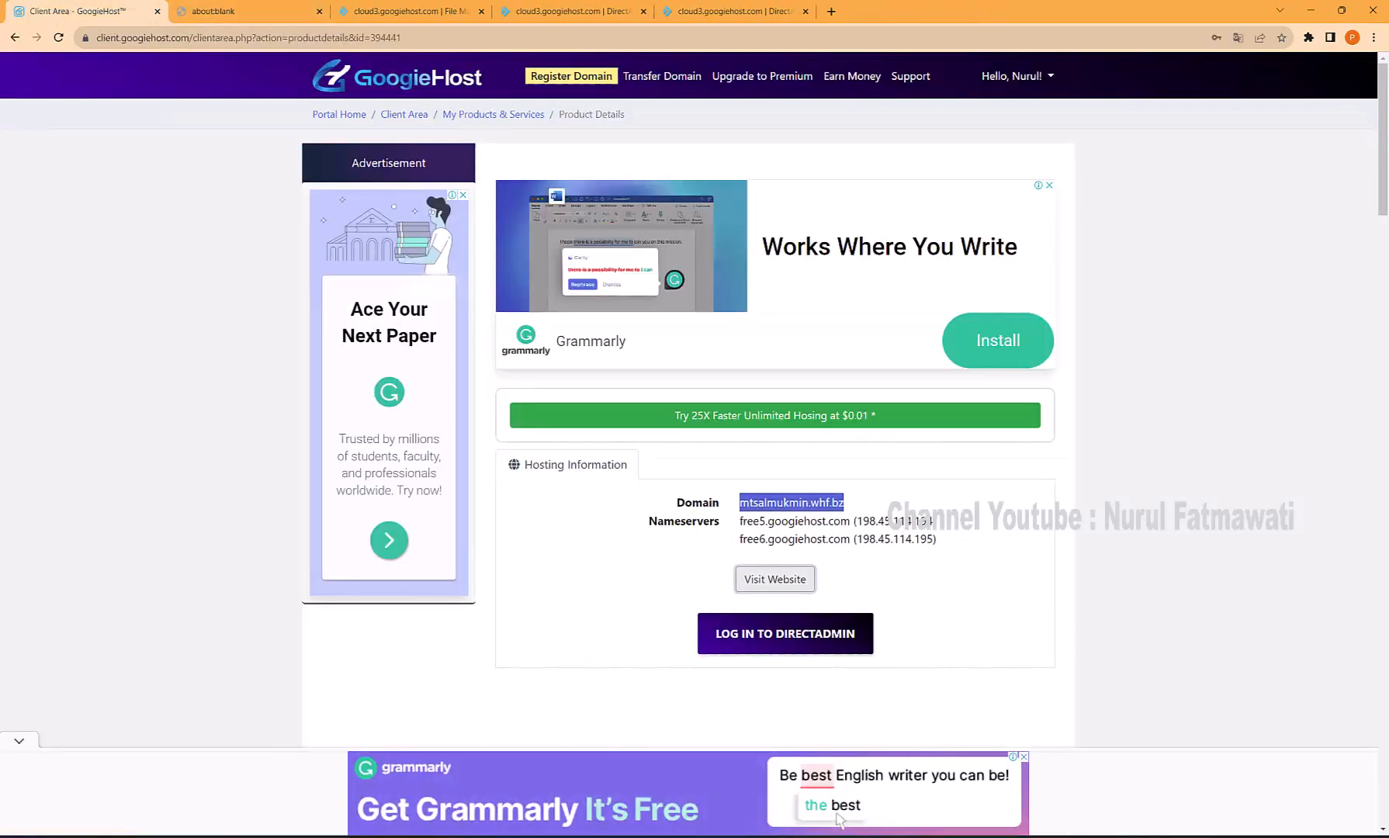
Copy the domain from the hosting information, switch to Firefox and open mtsalmukmin.whf.bz
left_click(776, 579)
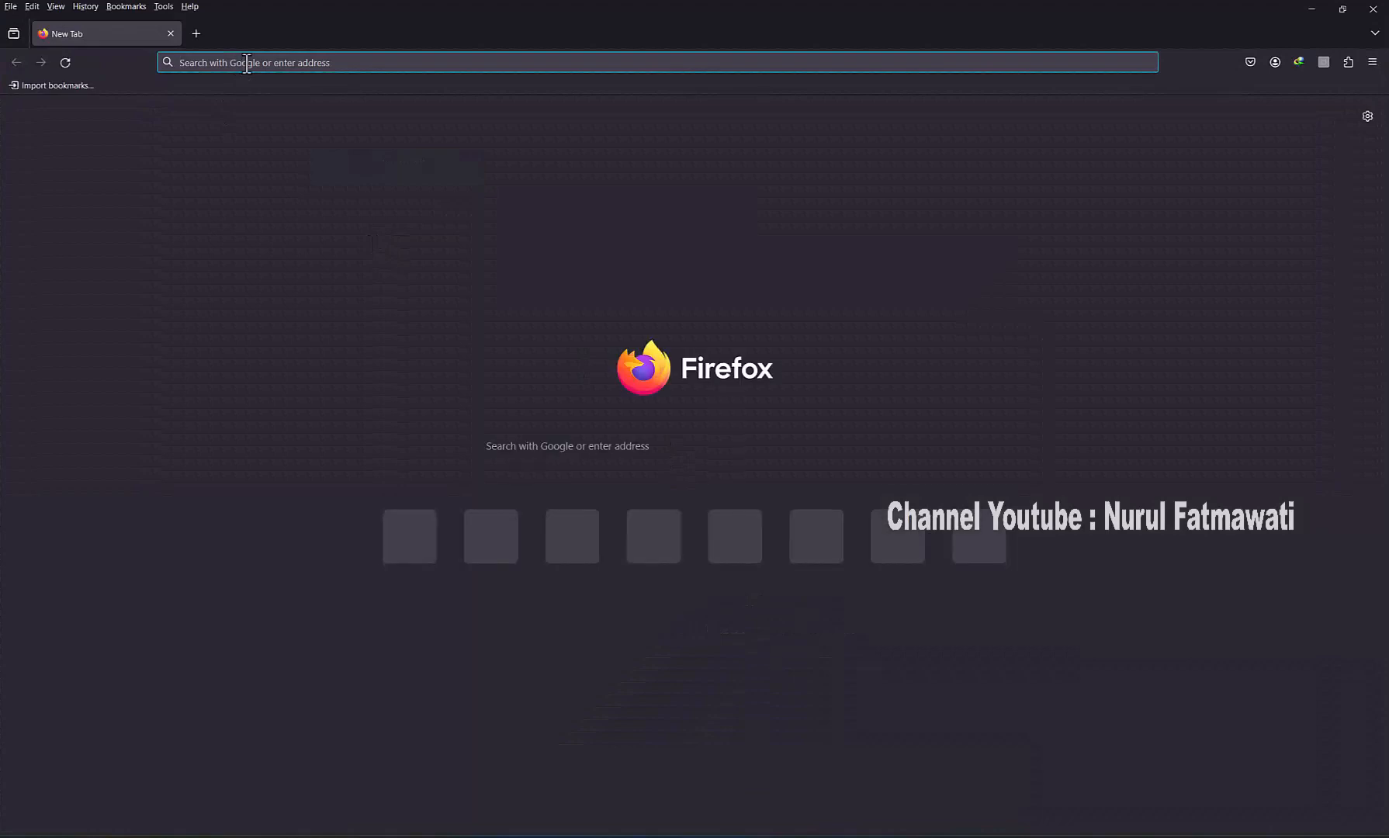
left_click(246, 63)
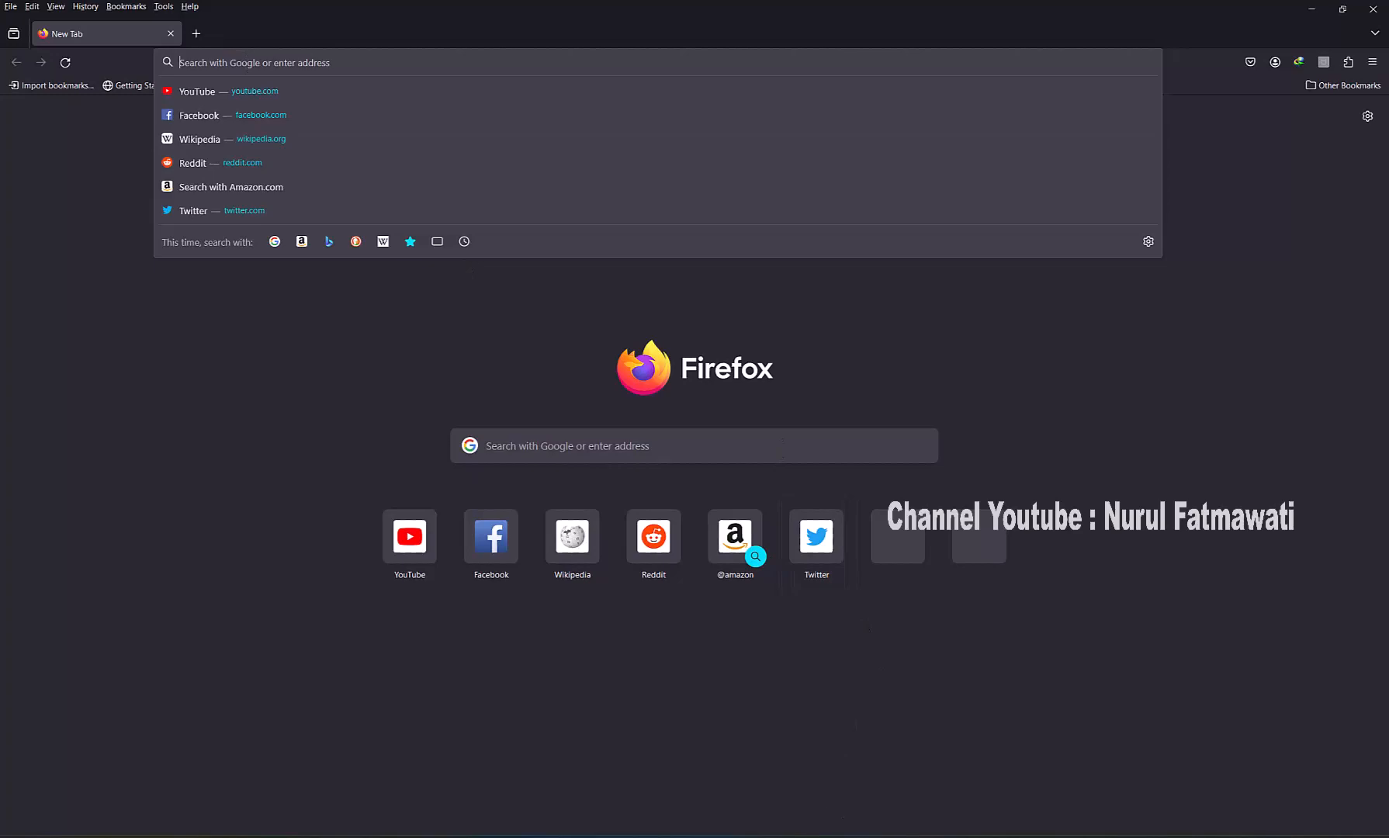
key("alt+F4")
right_click(824, 505)
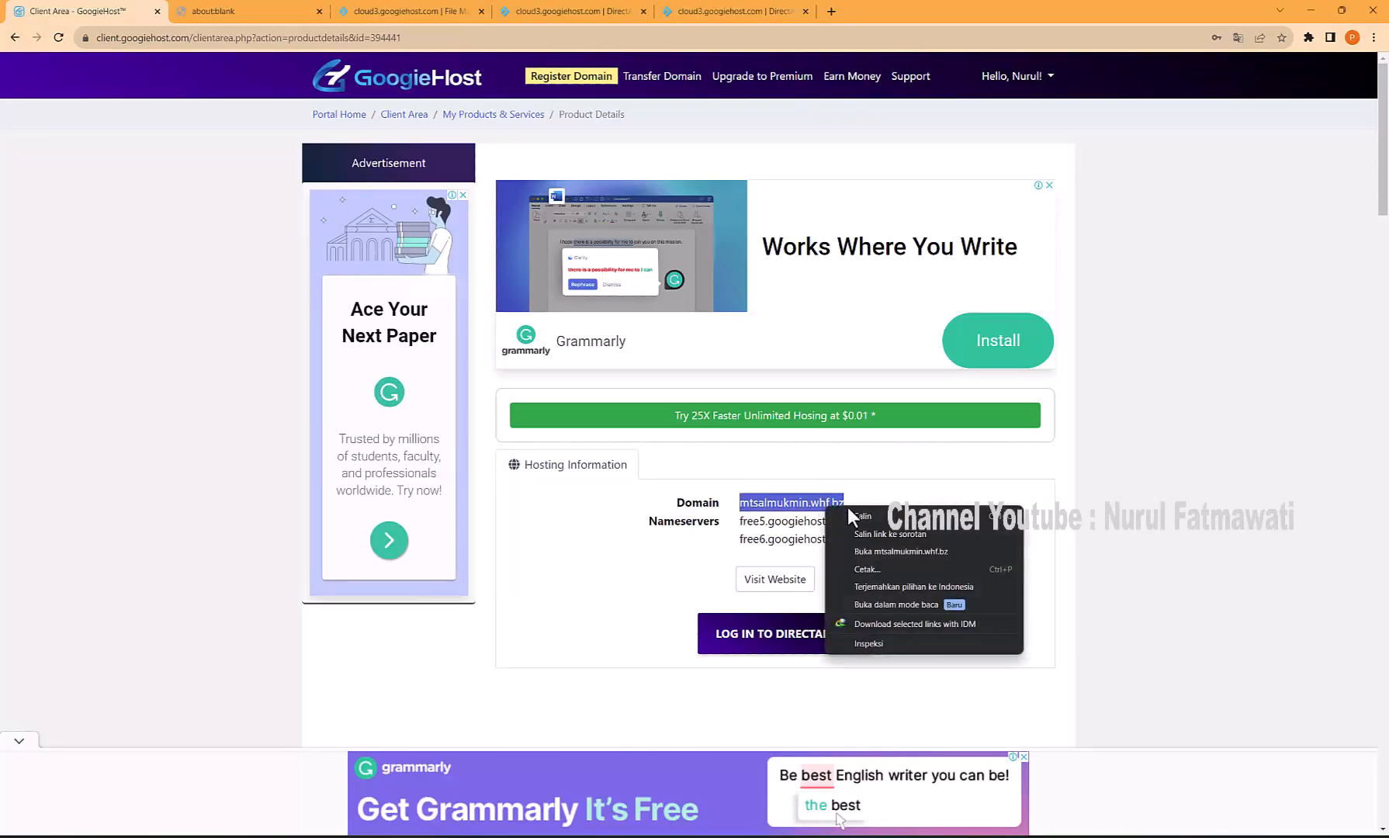
left_click(863, 527)
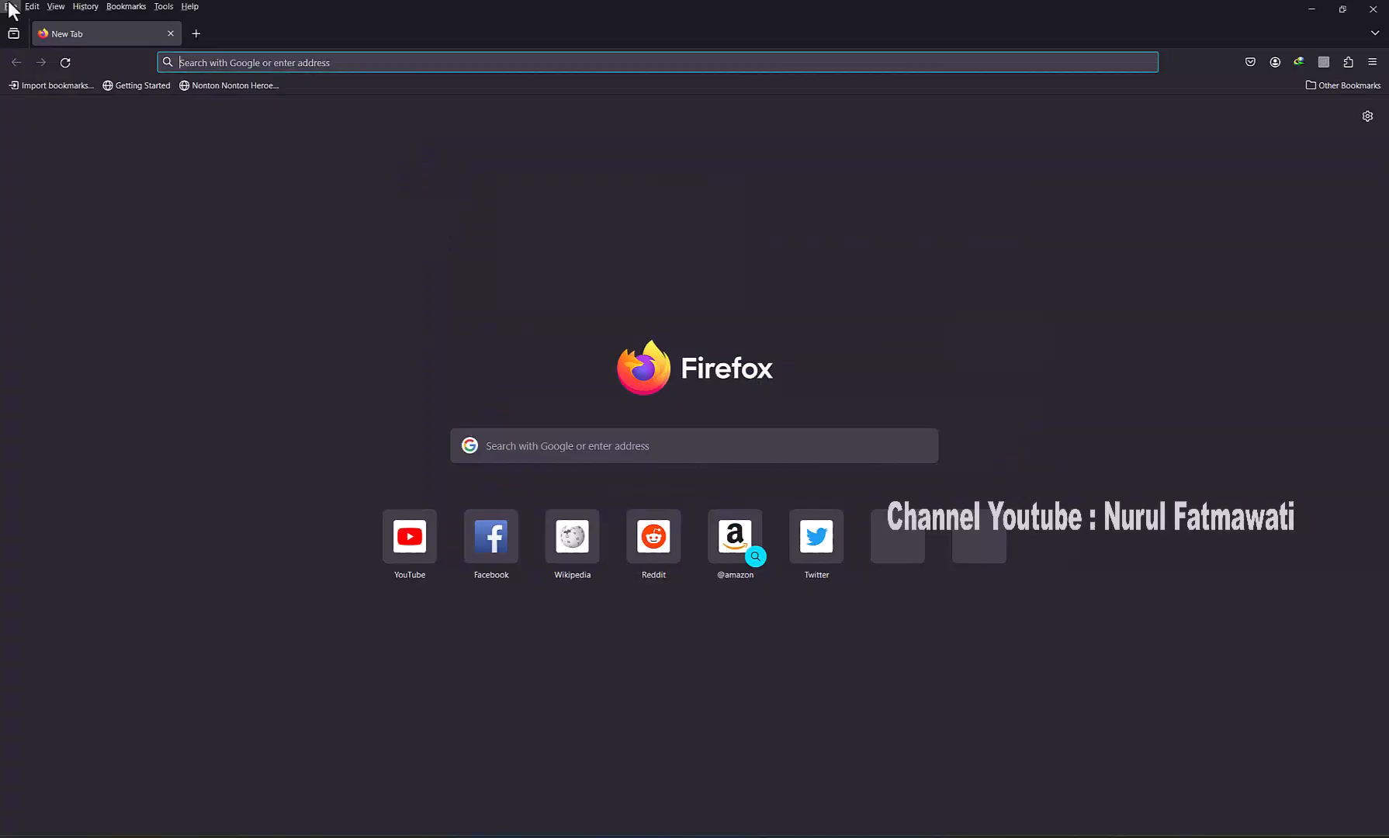
left_click(254, 65)
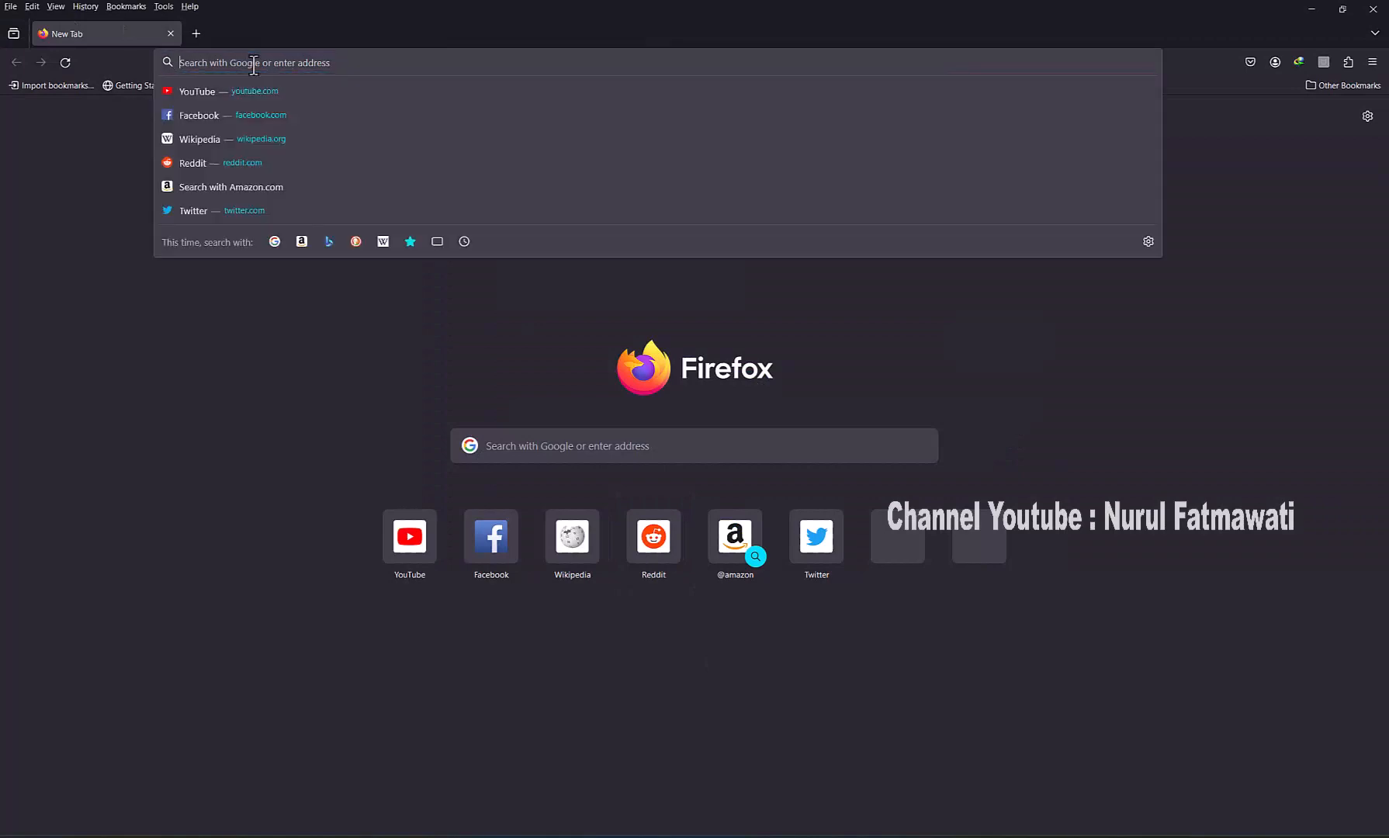
type("mtsalmukmin.whf.bz")
key("Return")
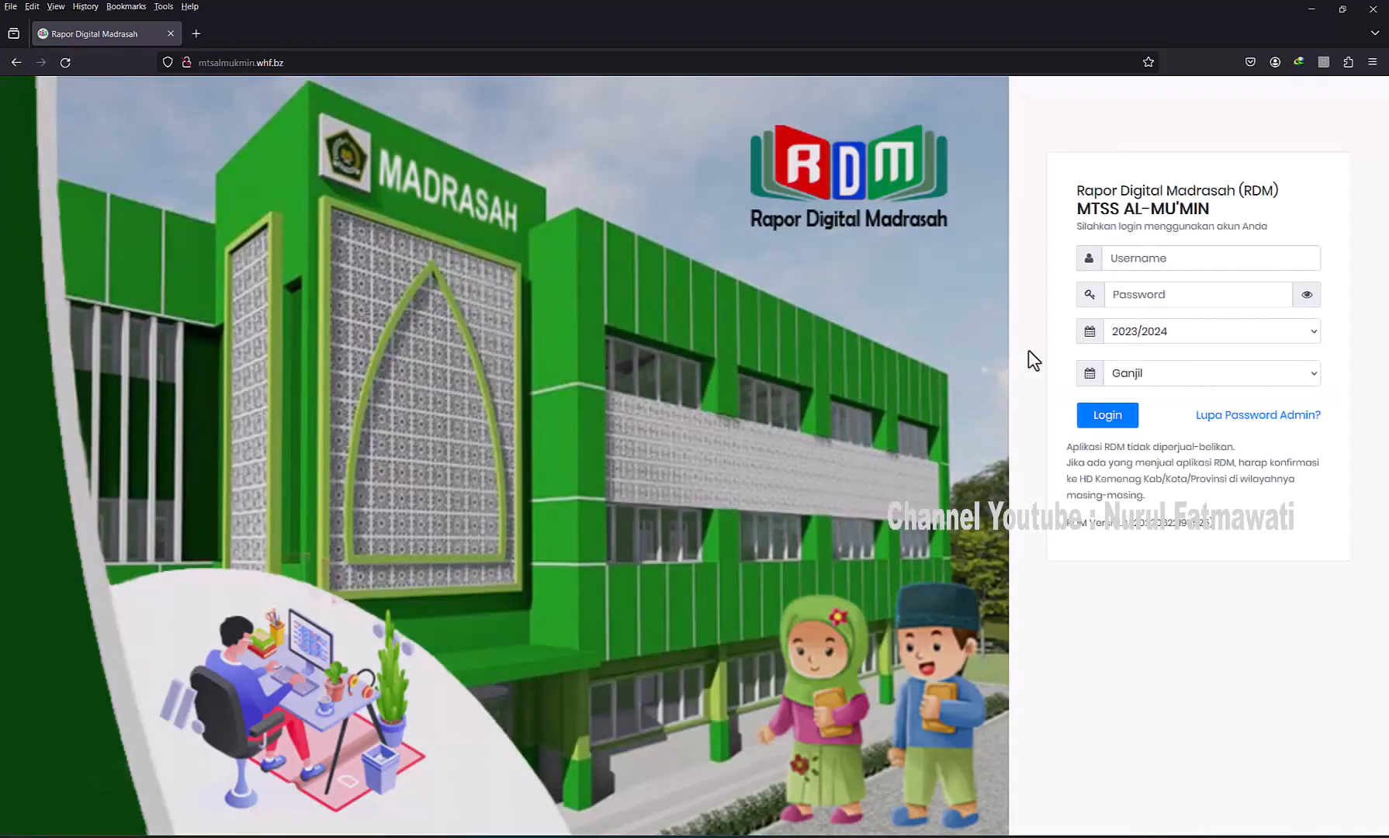
Log in to RDM with the saved username and password, and open the Data Siswa page
left_click(1141, 253)
left_click(1166, 307)
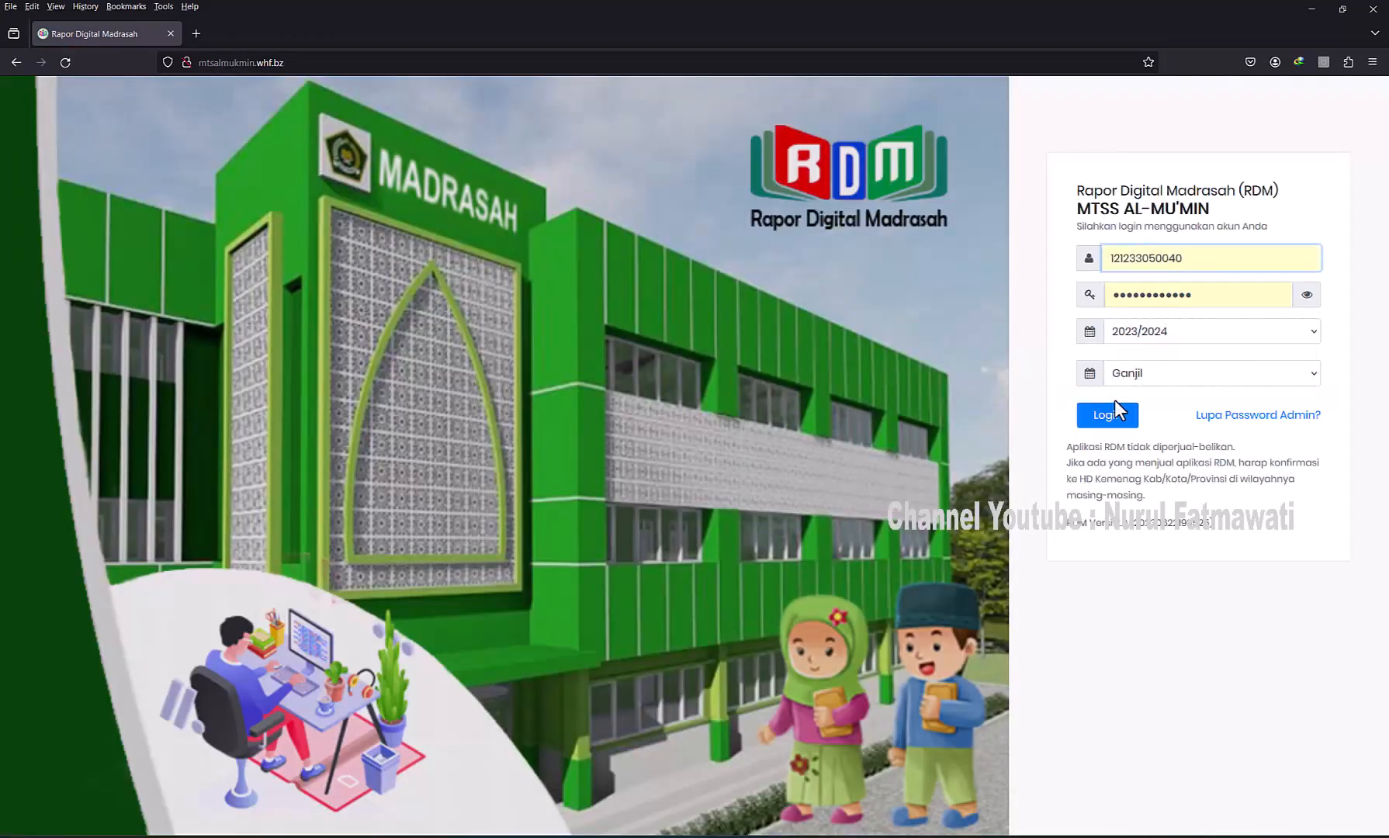
left_click(1109, 418)
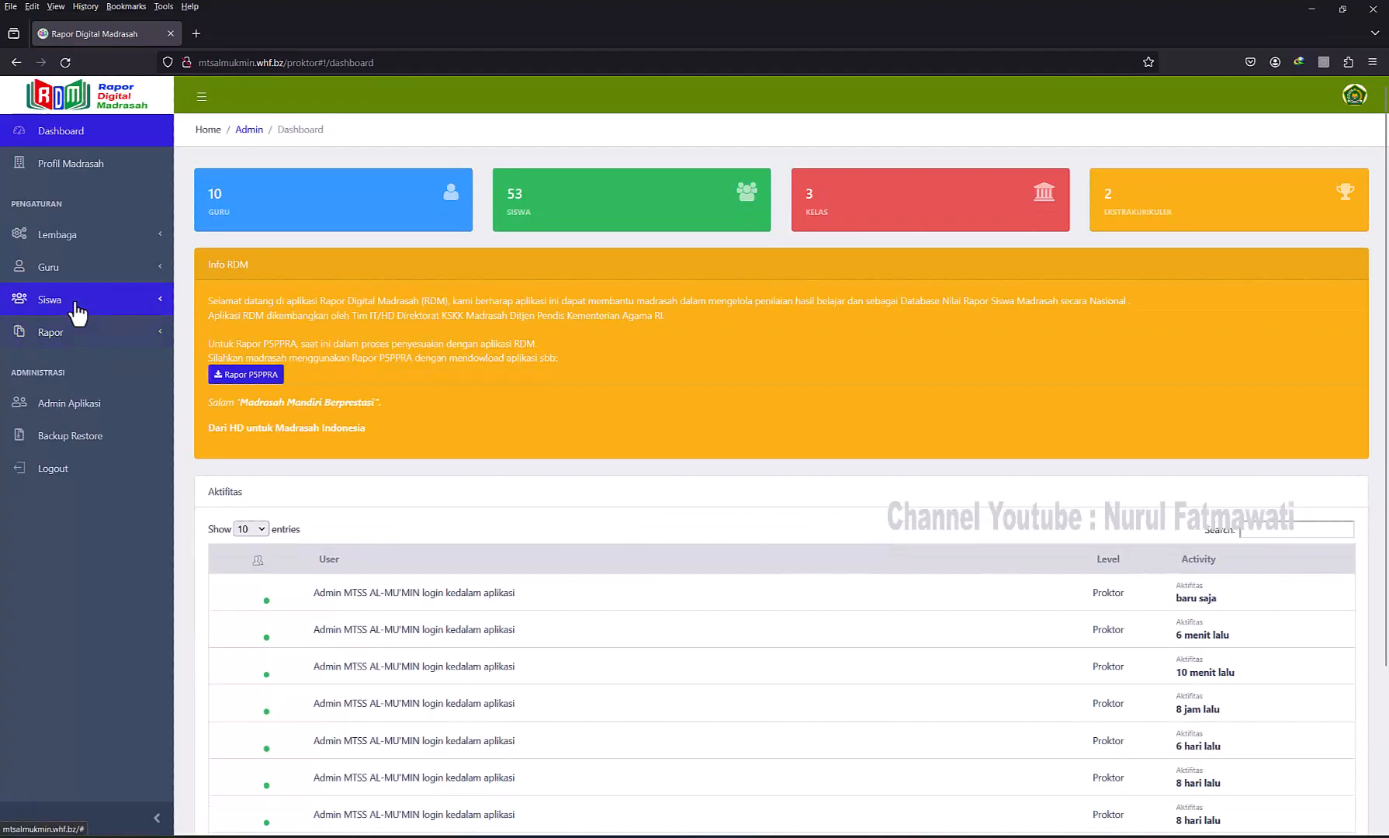
left_click(73, 303)
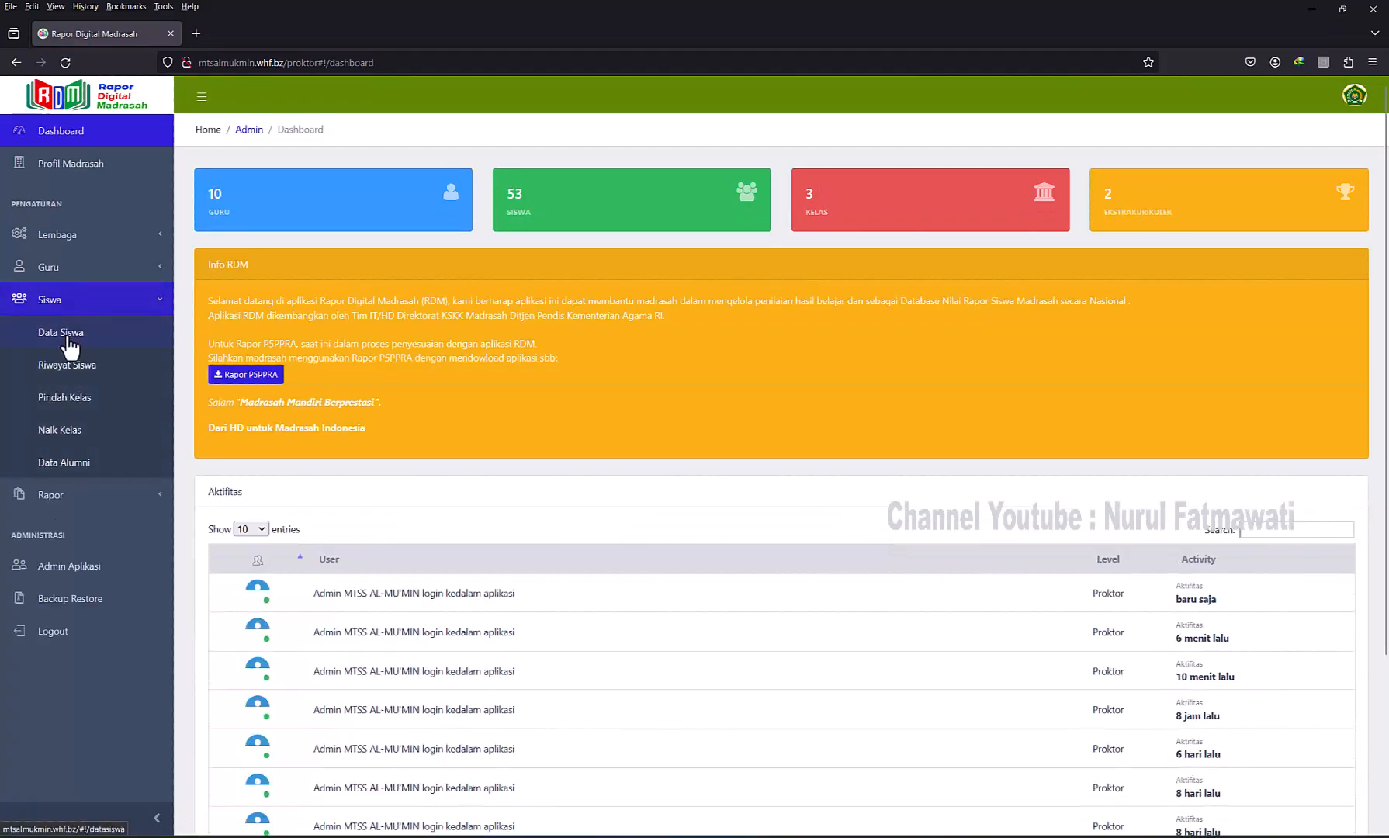
left_click(67, 335)
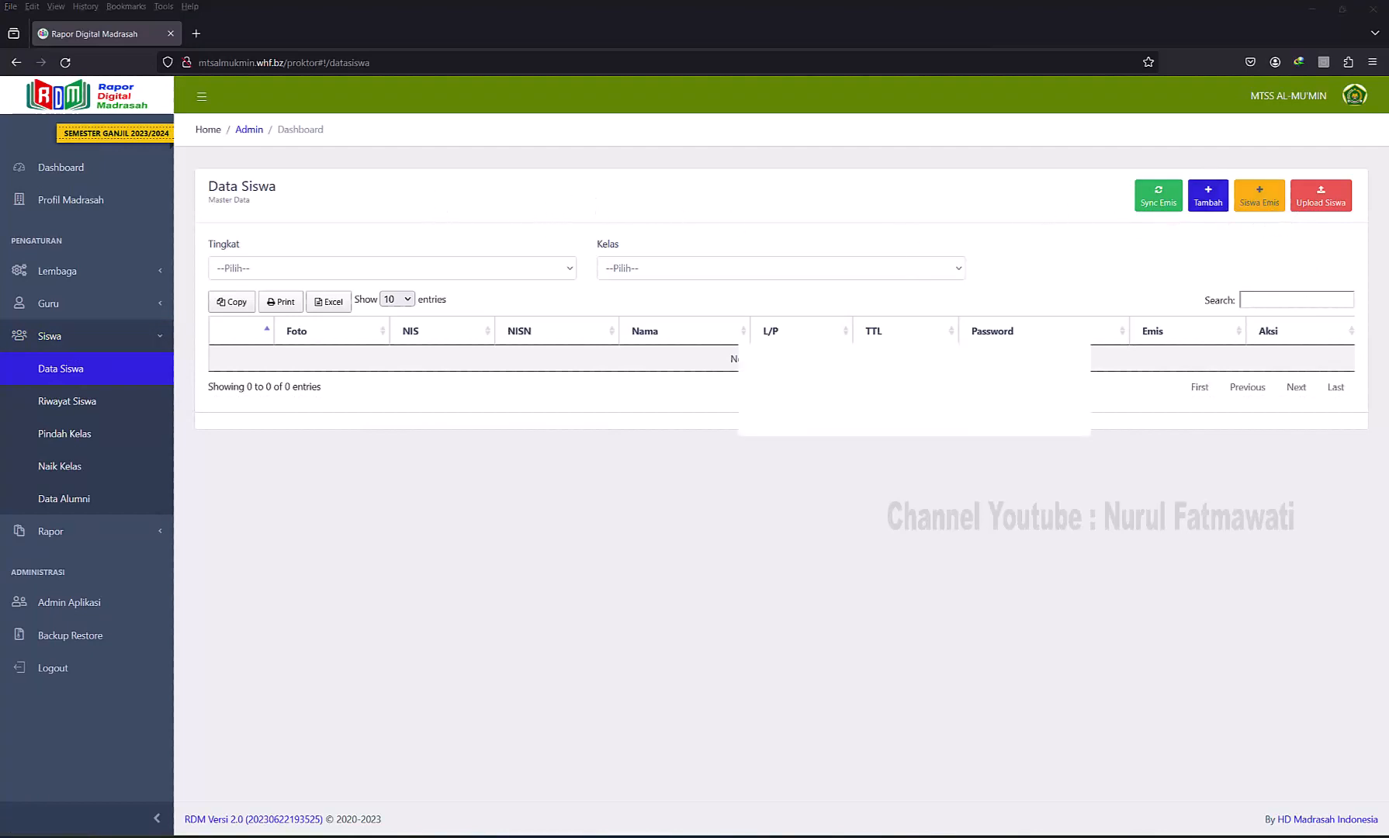
Filter the student list to Tingkat VII and Kelas VII.1, and view the listed students
left_click(335, 271)
left_click(287, 312)
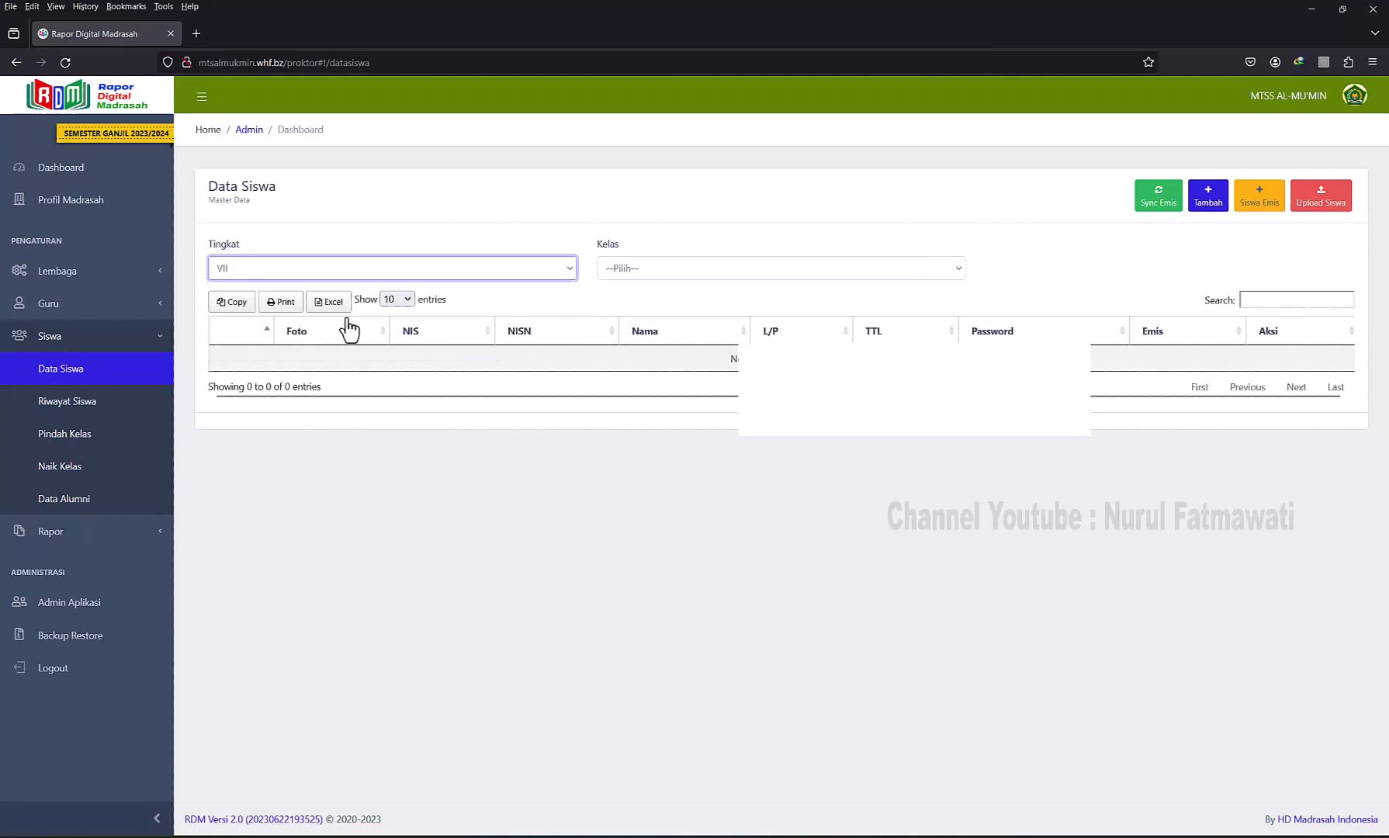
left_click(657, 268)
left_click(646, 310)
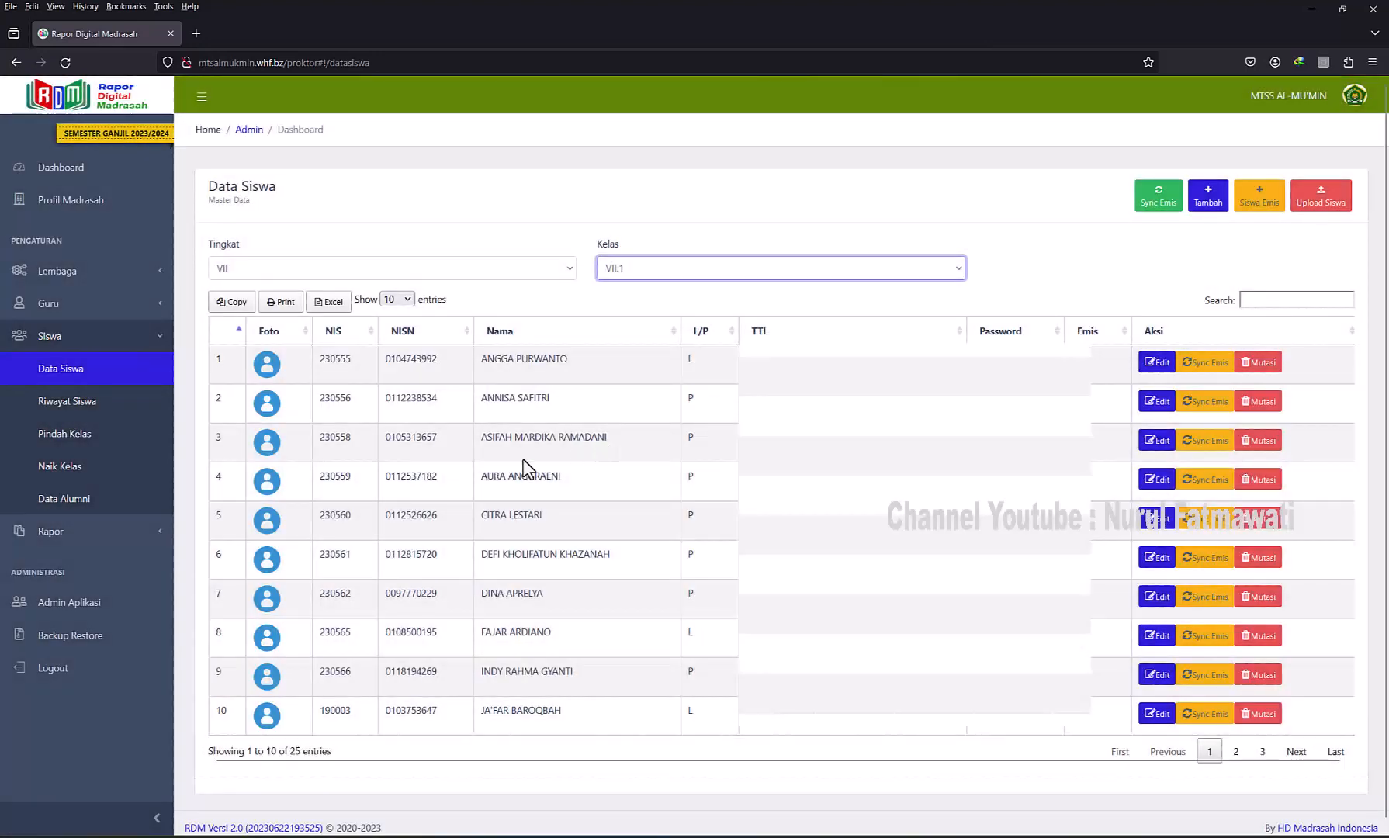
scroll(546, 468, "down", 1)
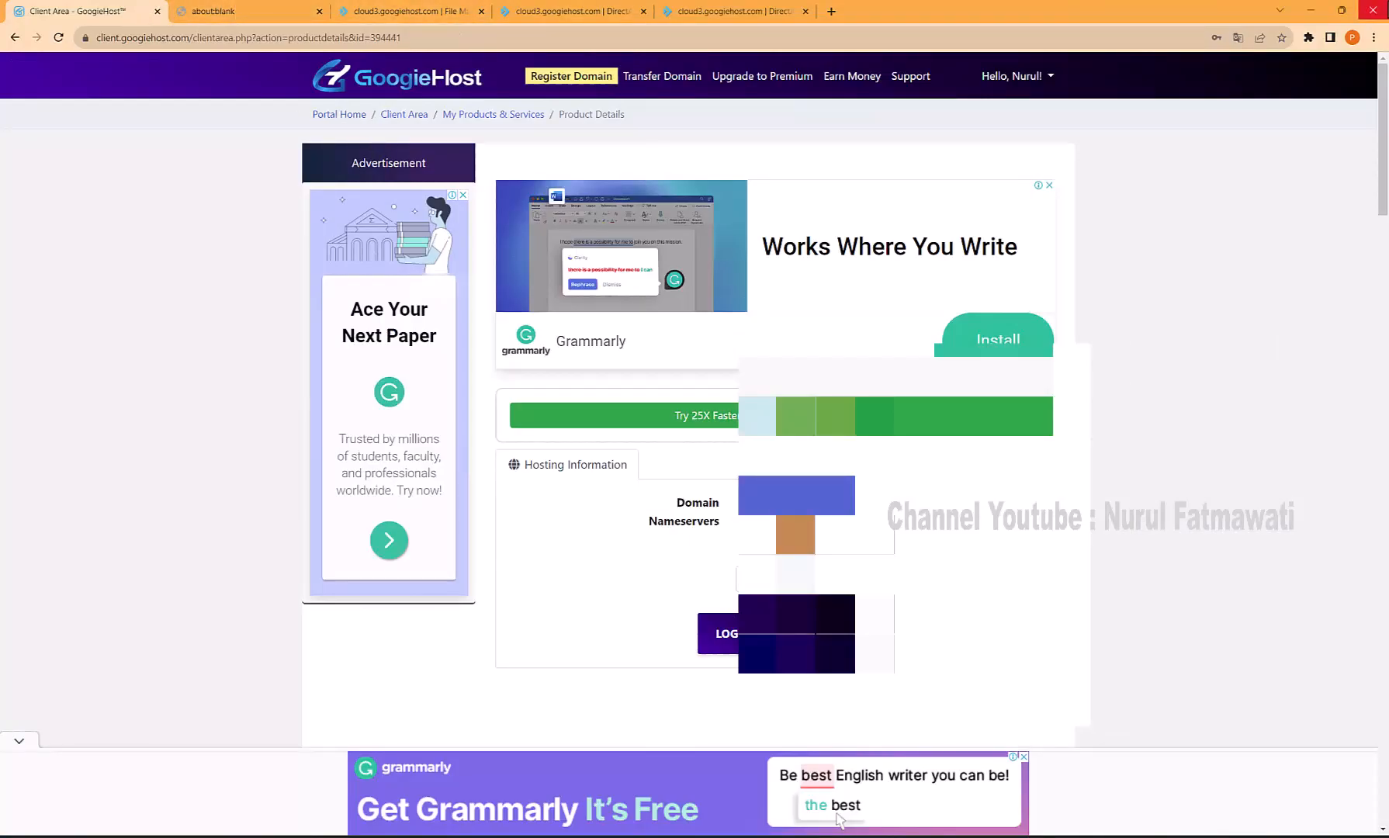
Close the Chrome and Firefox windows, run a Custom Clean in CCleaner with the selected items, and close it
left_click(1372, 14)
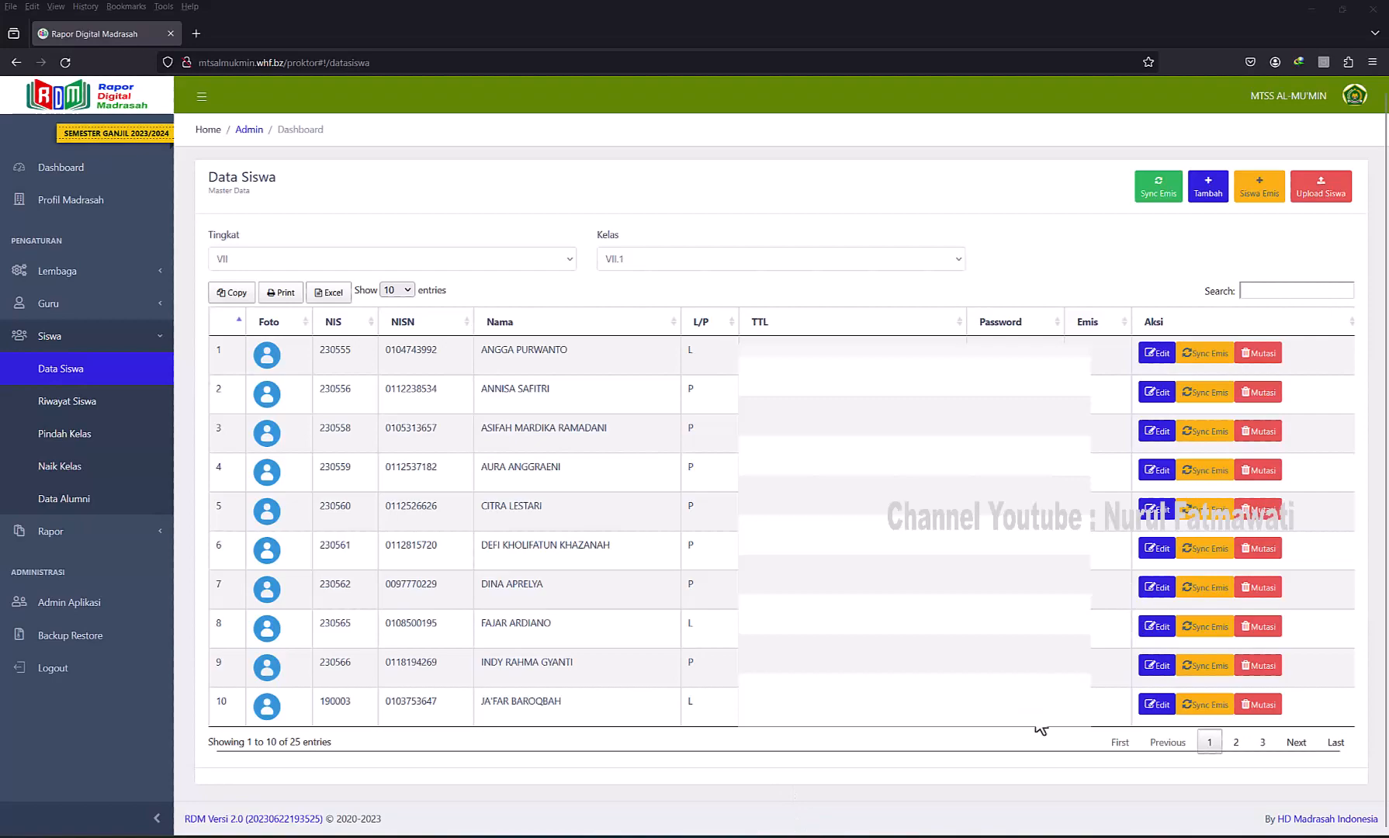
left_click(1374, 10)
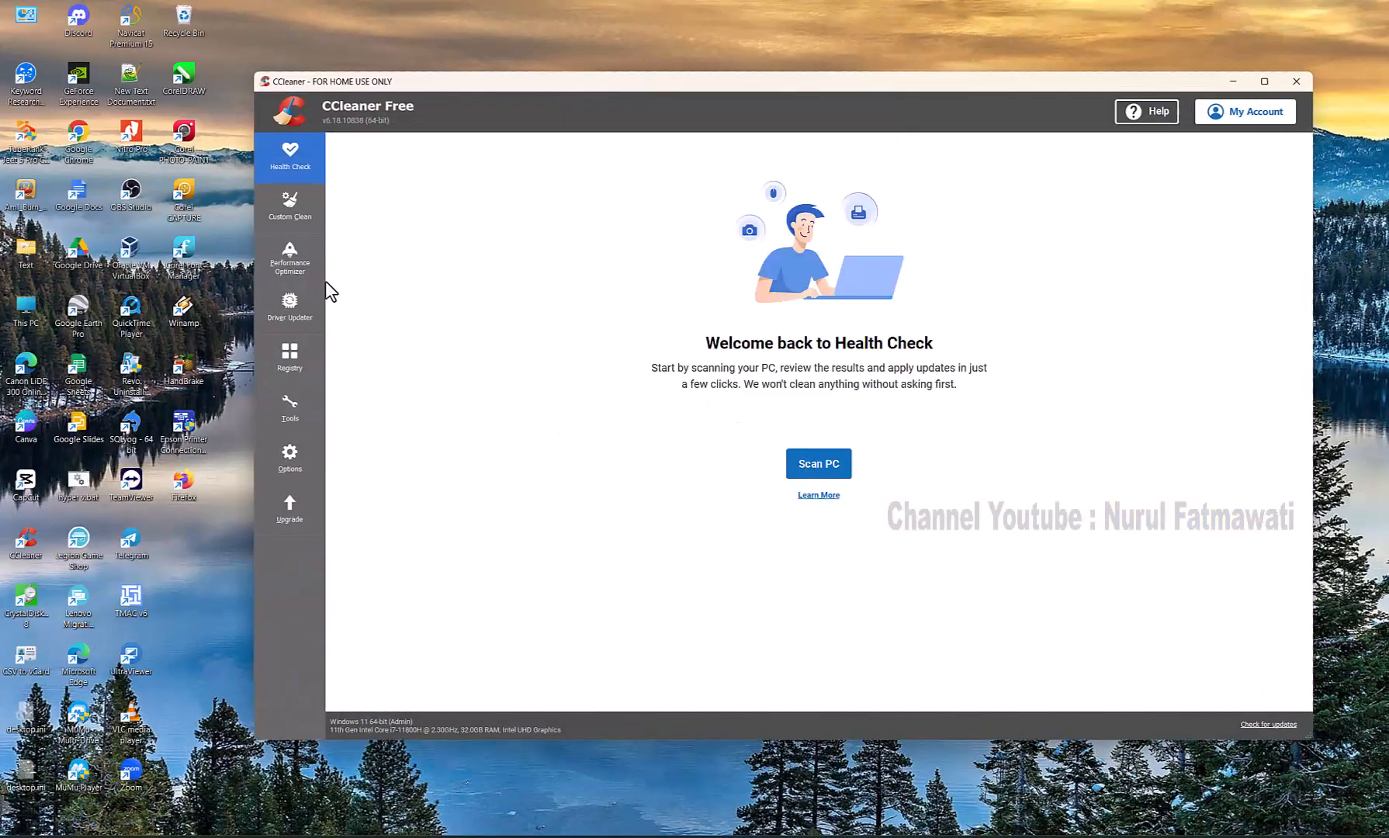
left_click(285, 204)
left_click(1251, 690)
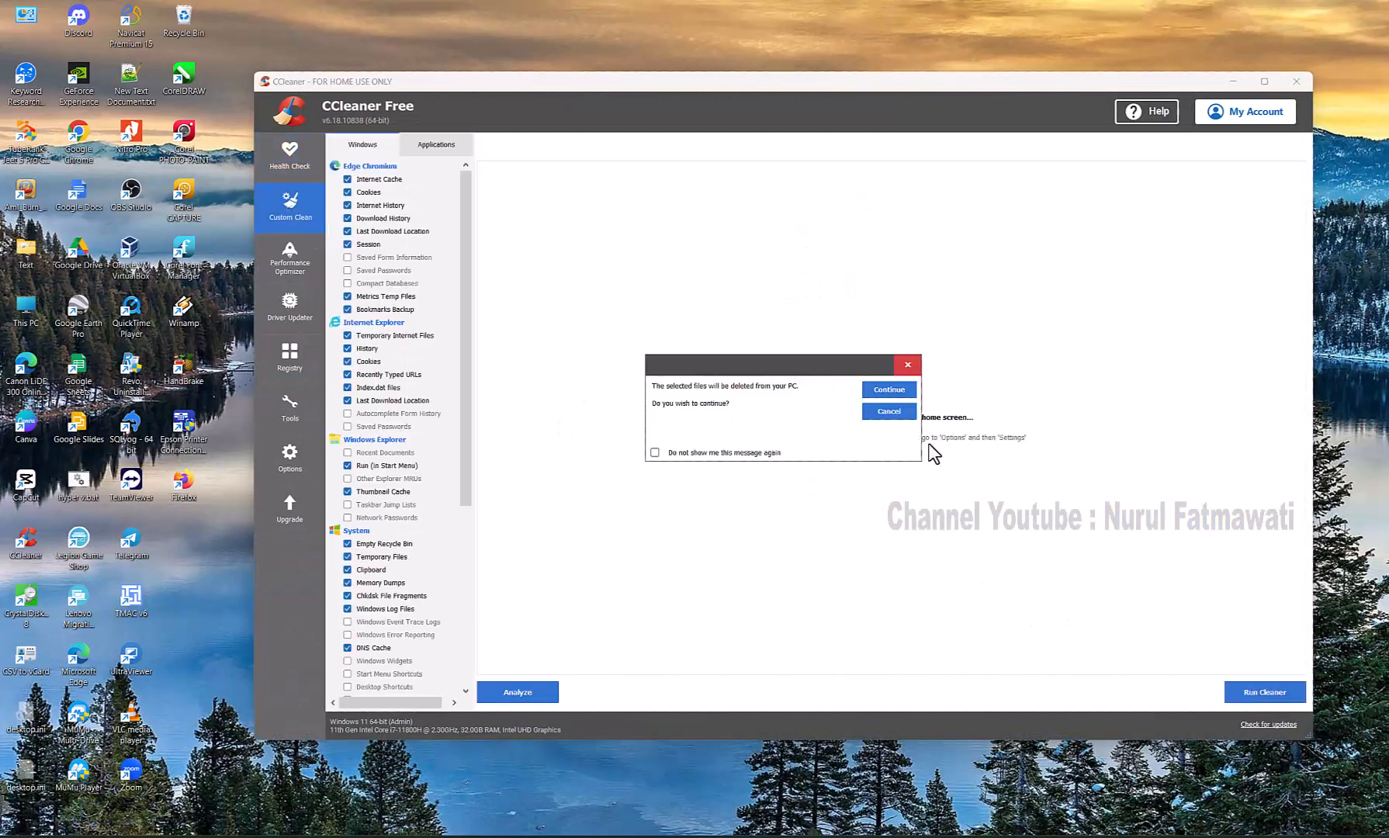
left_click(891, 396)
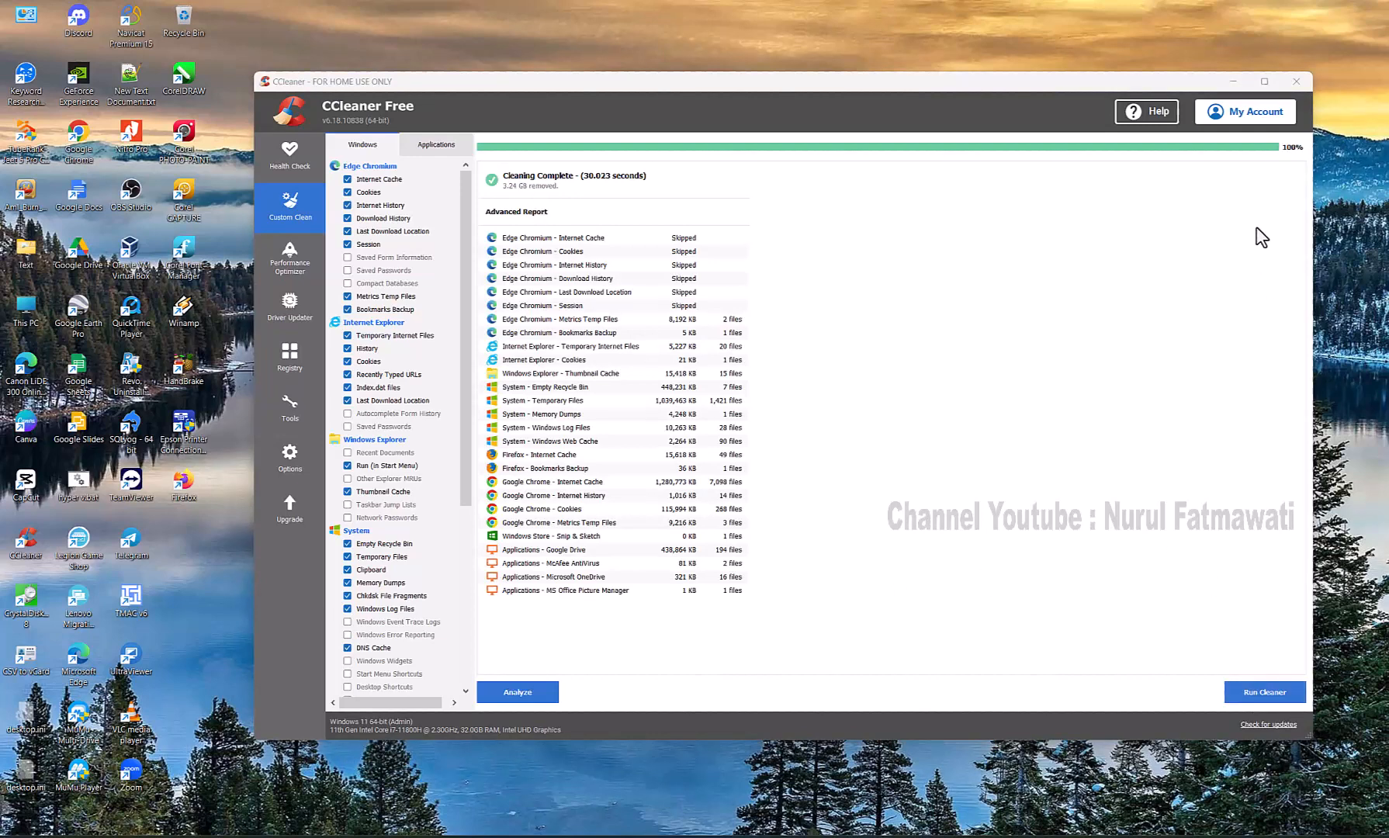
left_click(1296, 81)
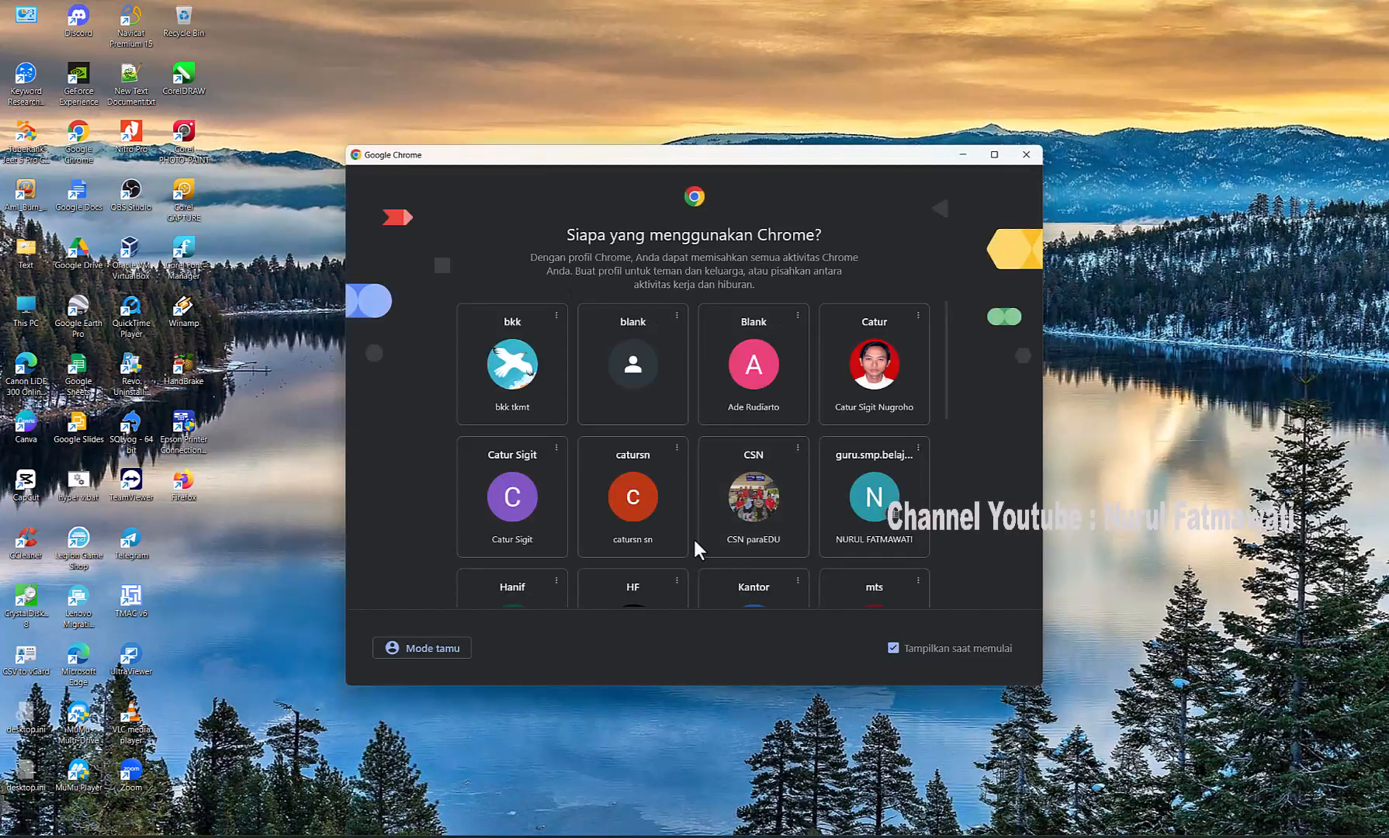
Switch to Chrome, search Google for "googiest", and open the client login page of the GoogieHost site
scroll(694, 536, "down", 5)
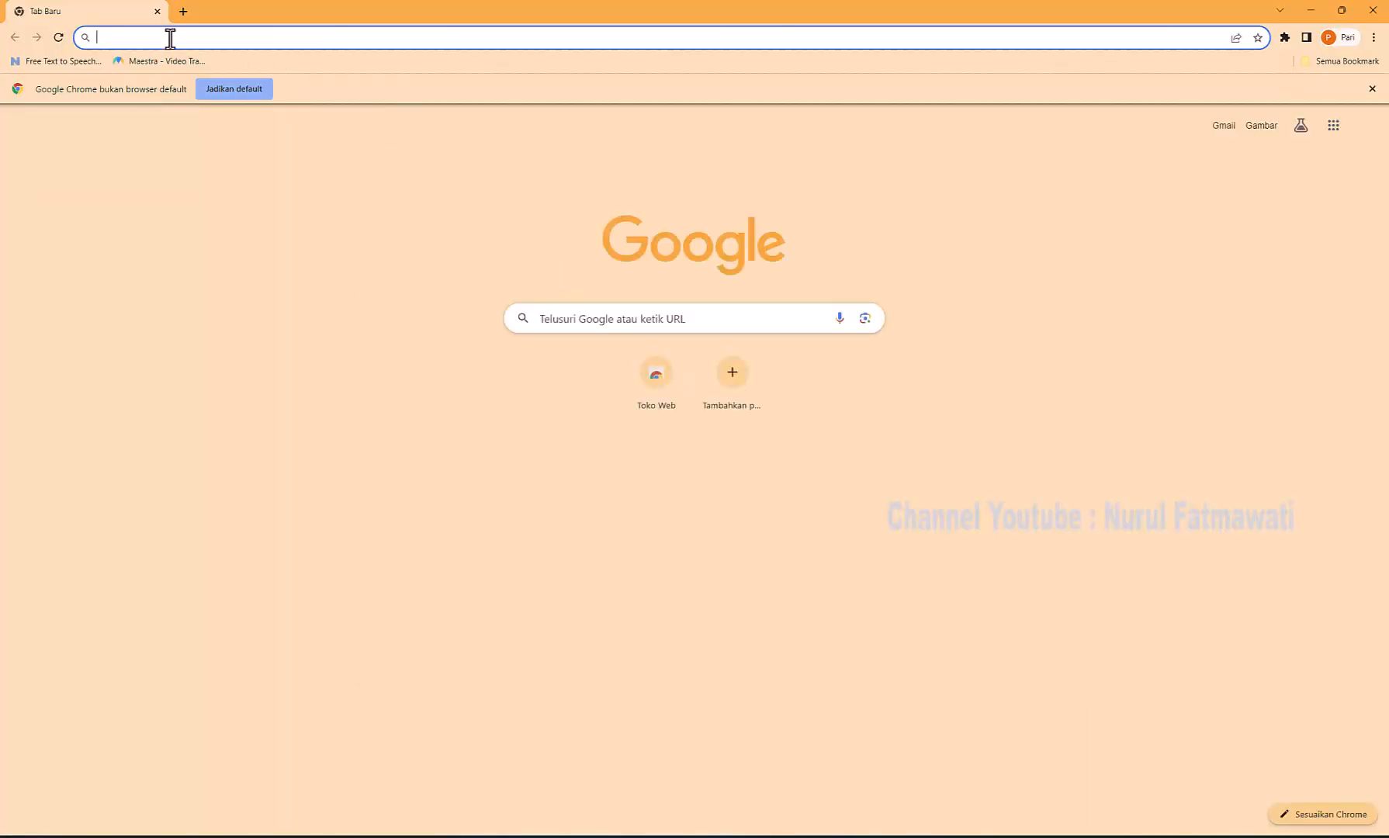
left_click(168, 35)
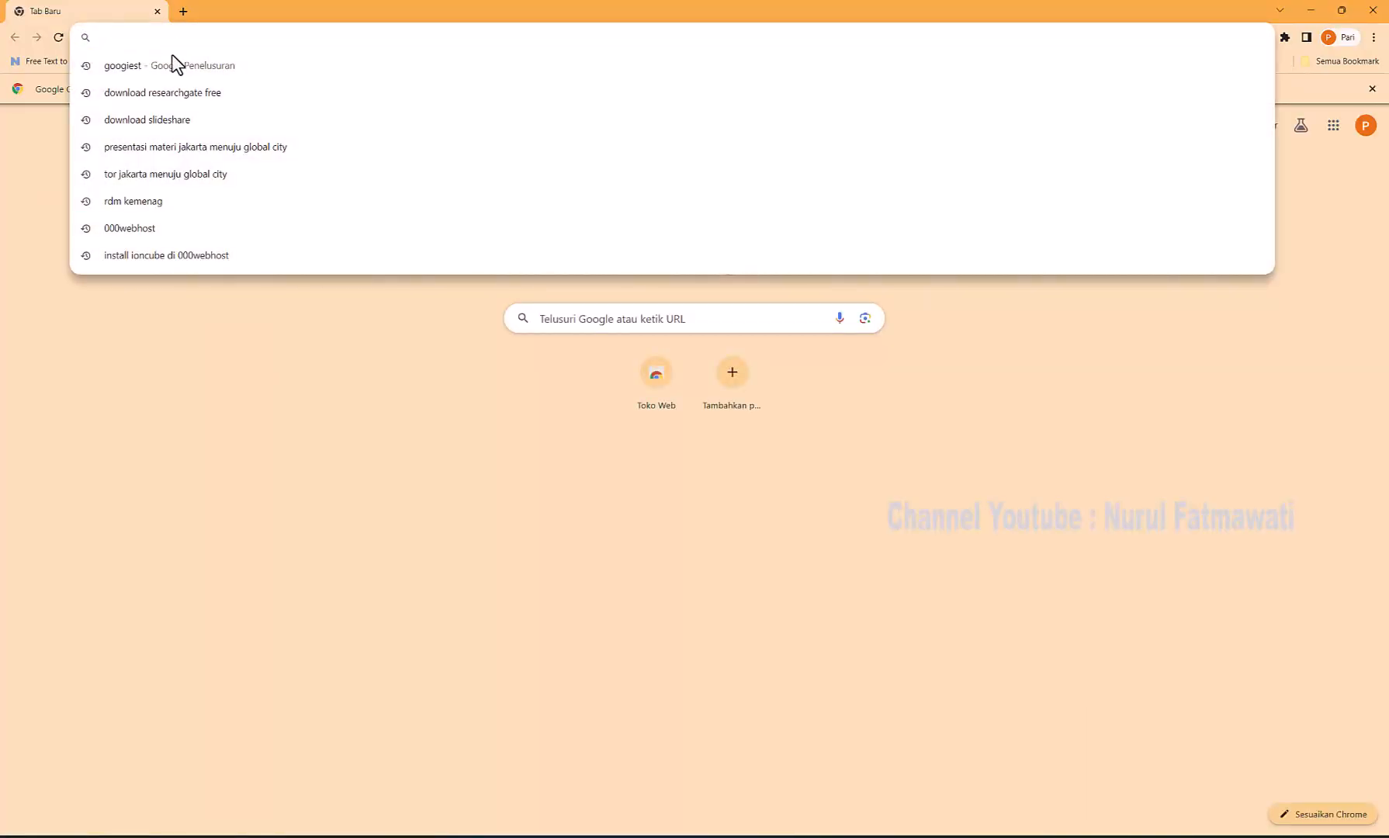
left_click(174, 67)
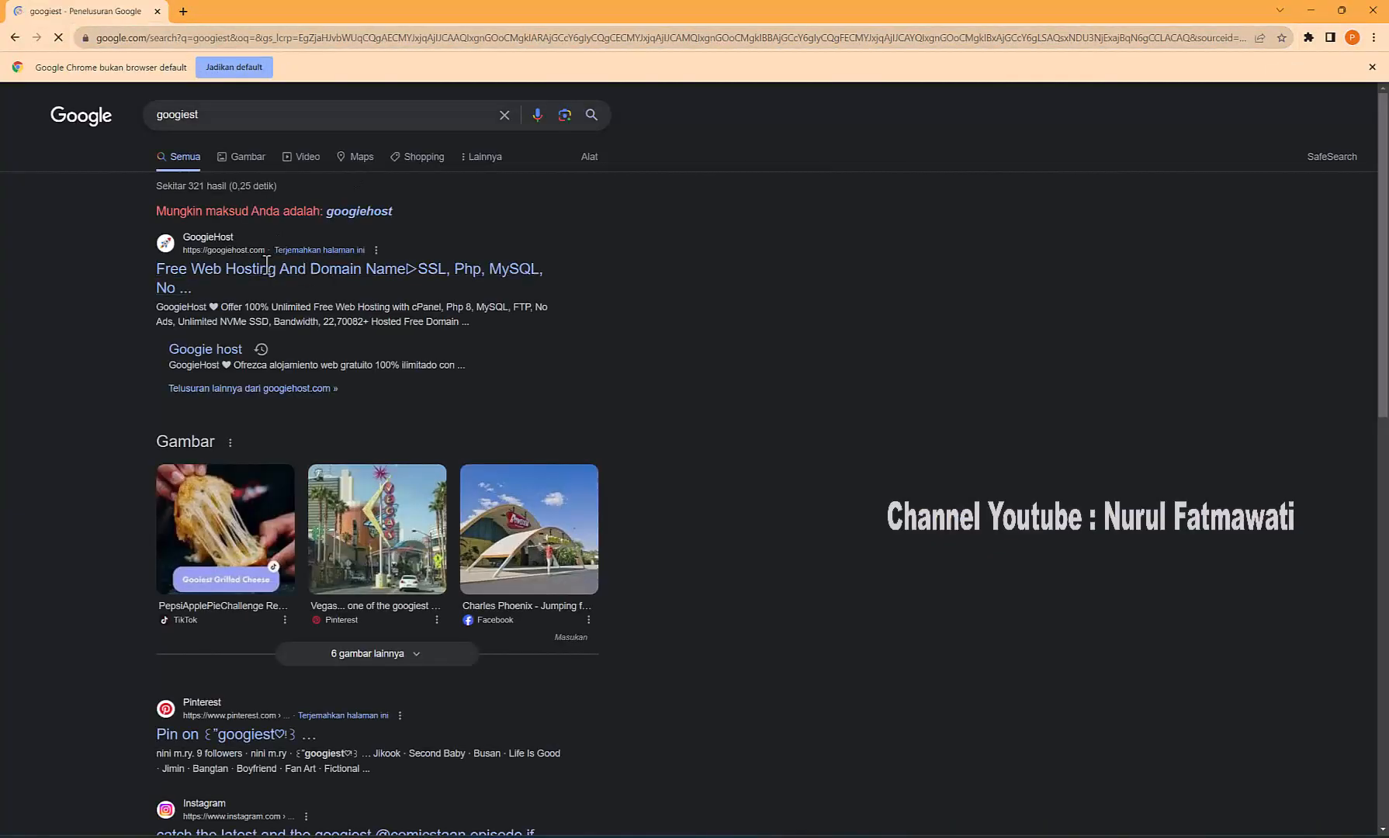
left_click(266, 270)
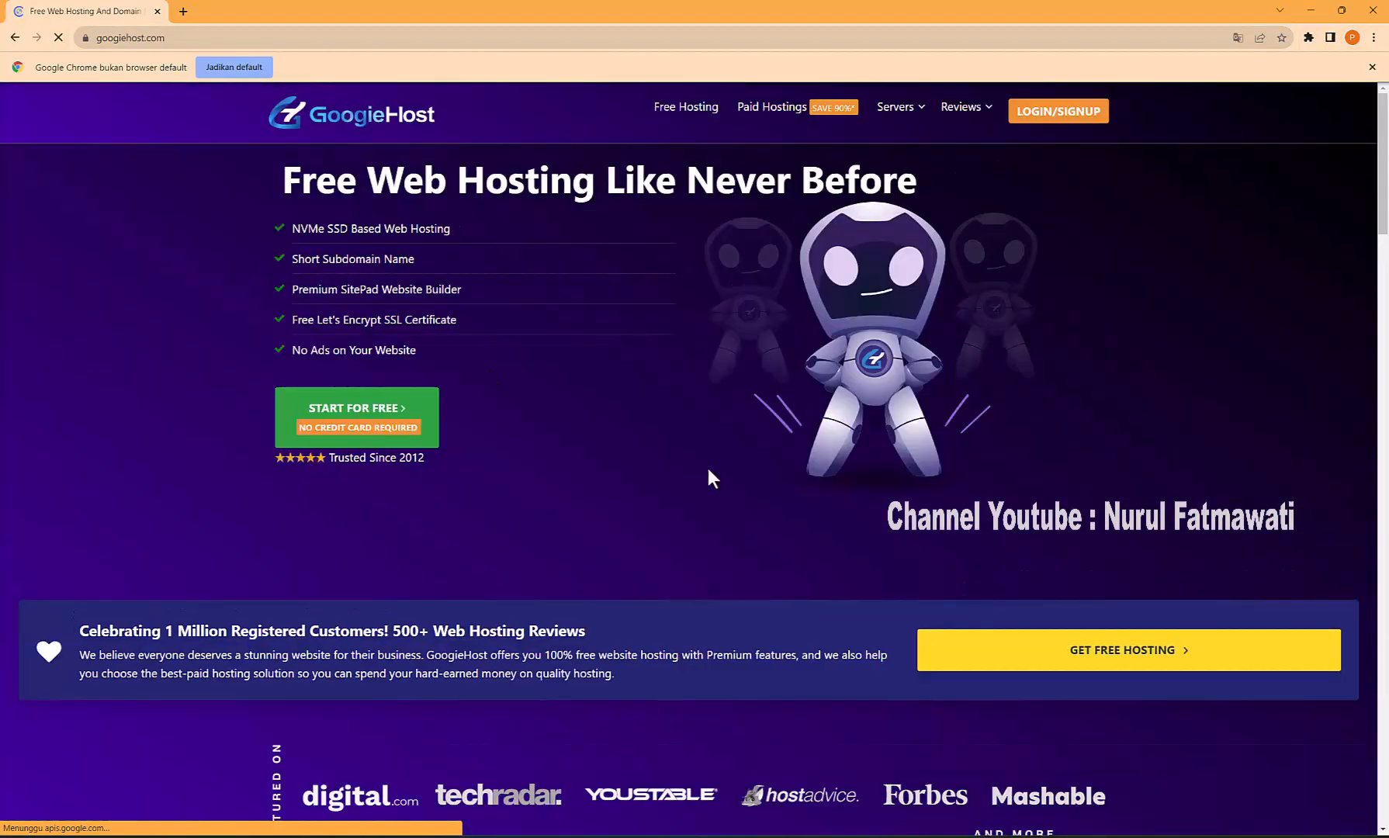
left_click(1059, 111)
left_click(1010, 146)
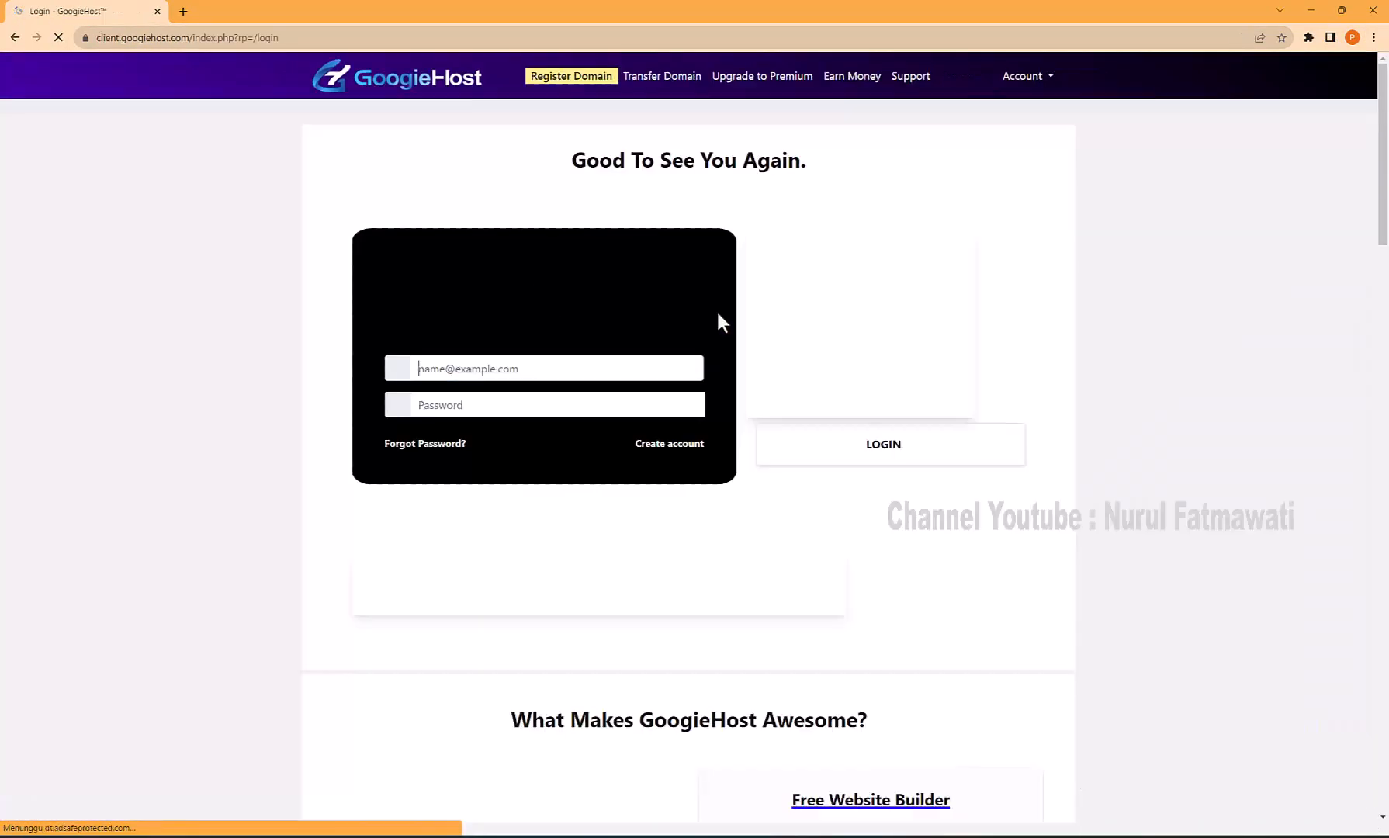
Log in to the GoogieHost client area with the saved e-mail address and account password
left_click(467, 368)
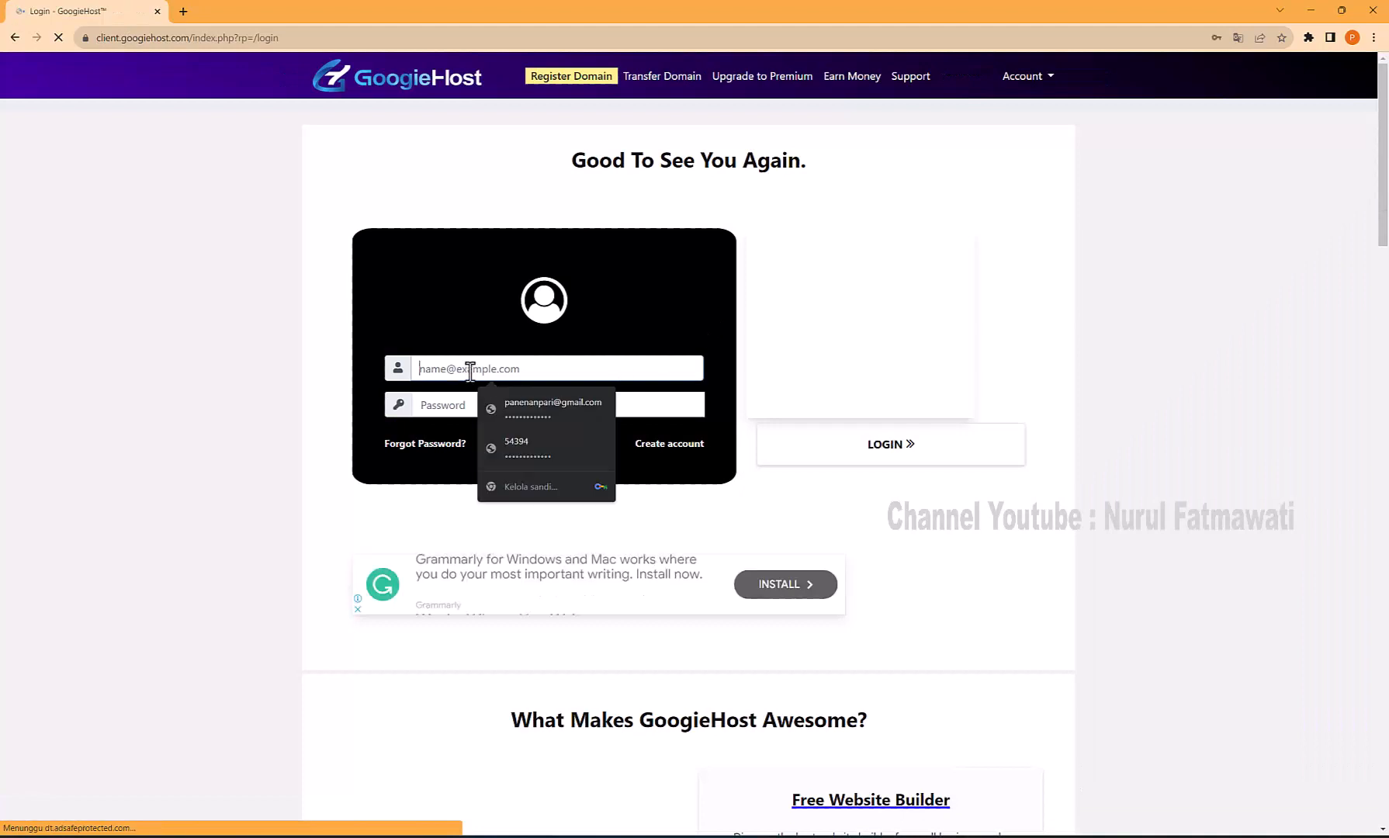
left_click(523, 407)
type("••••••")
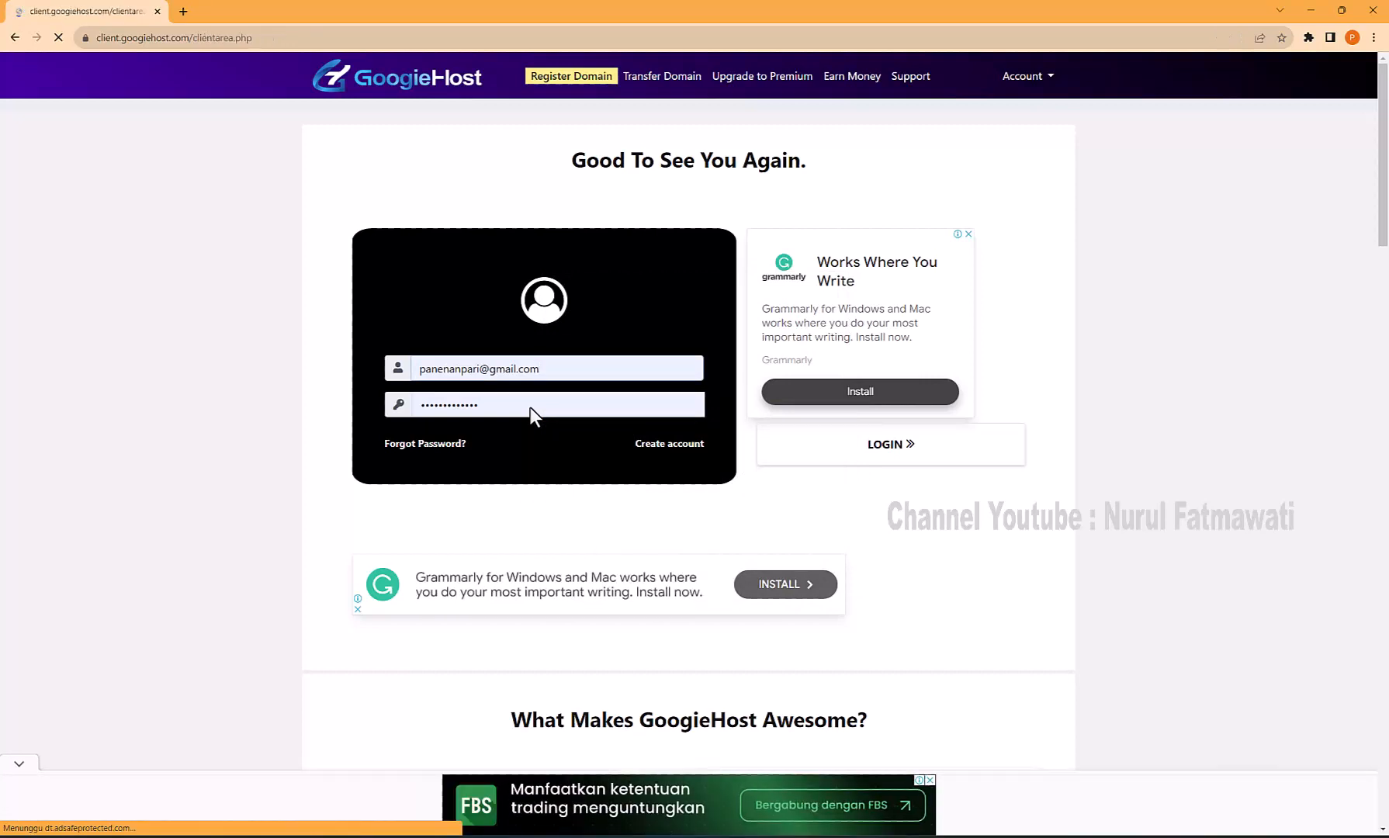
key("Return")
left_click(984, 208)
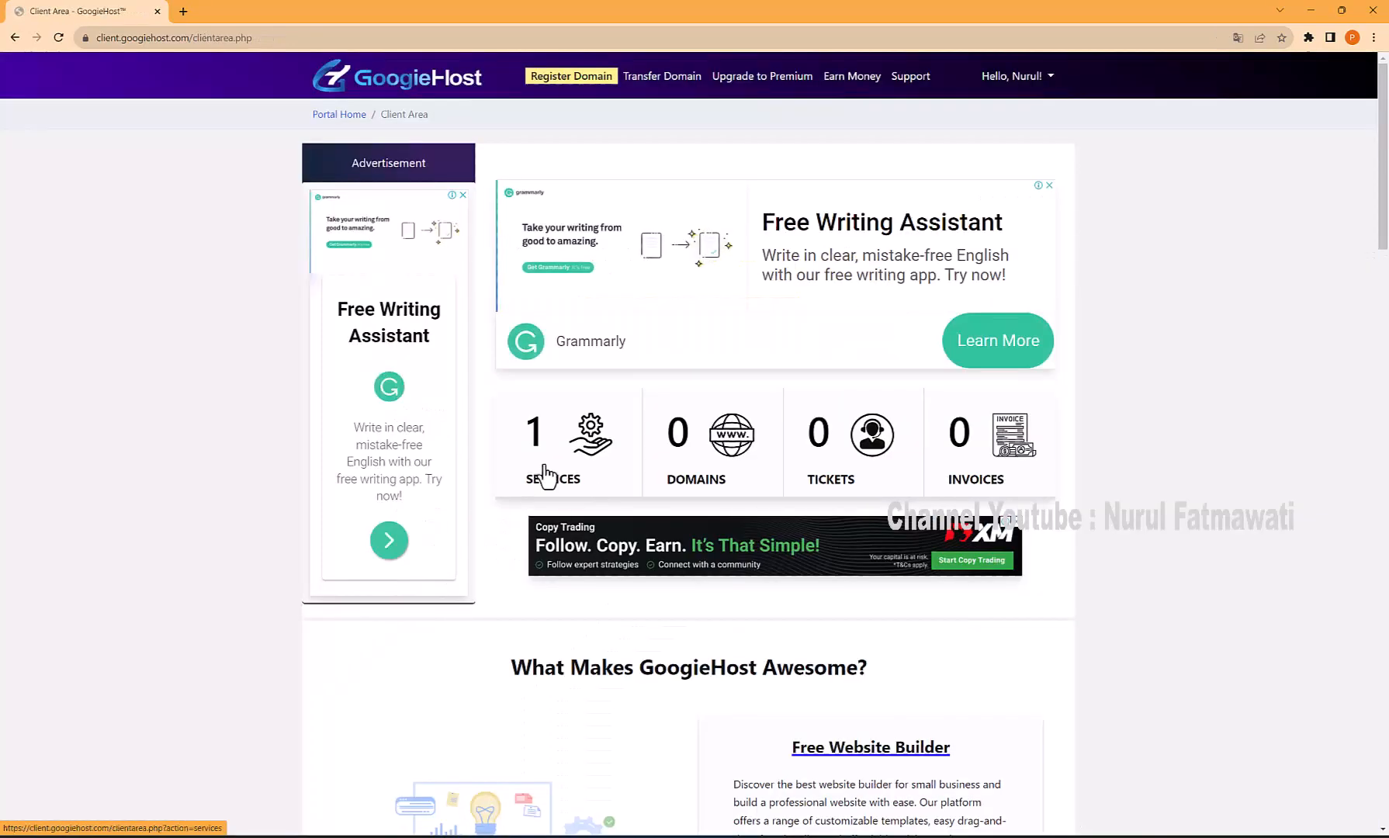
Open the services list in the client area, dismiss the advertisement, and visit the hosted site mtsalmukmin.whf.bz
left_click(595, 443)
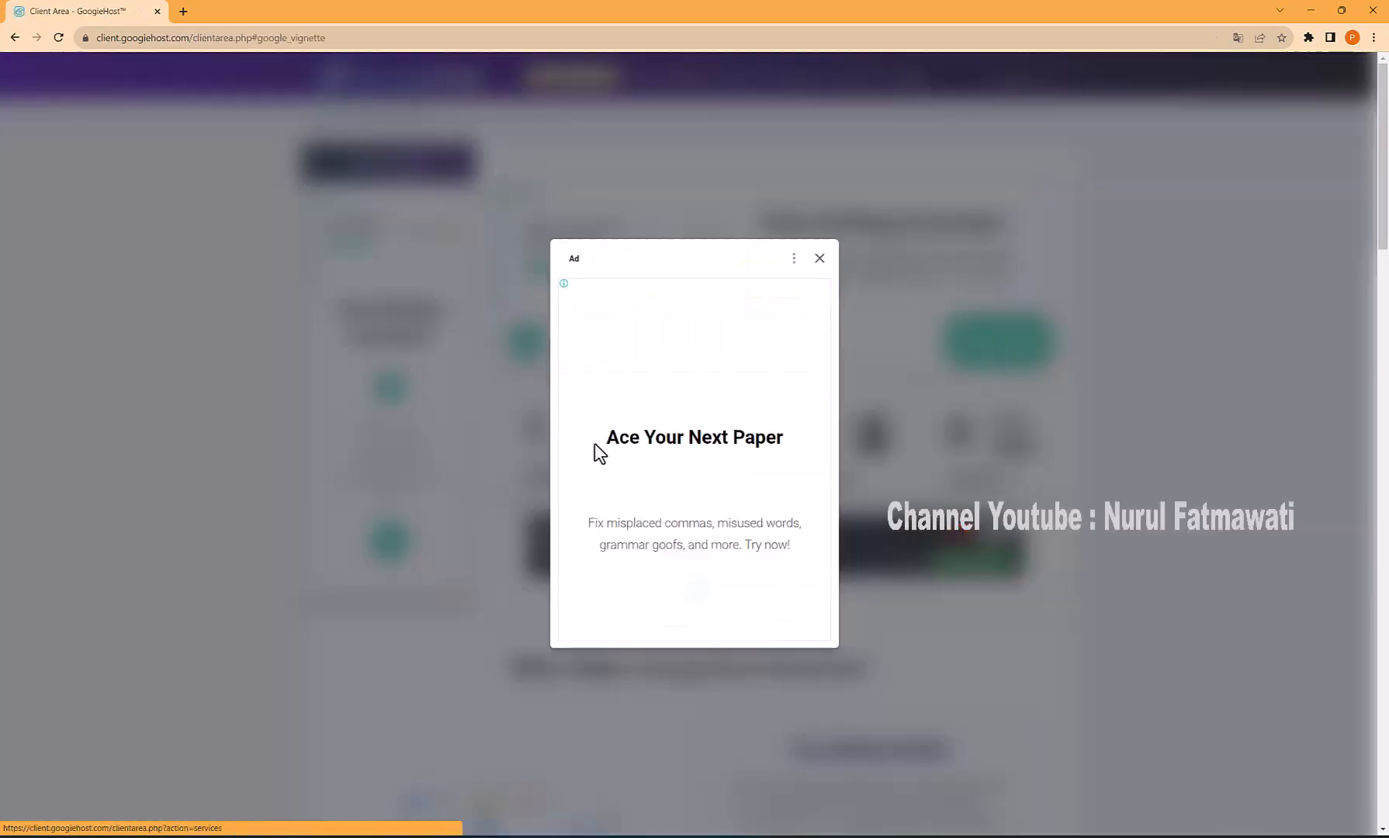
left_click(819, 260)
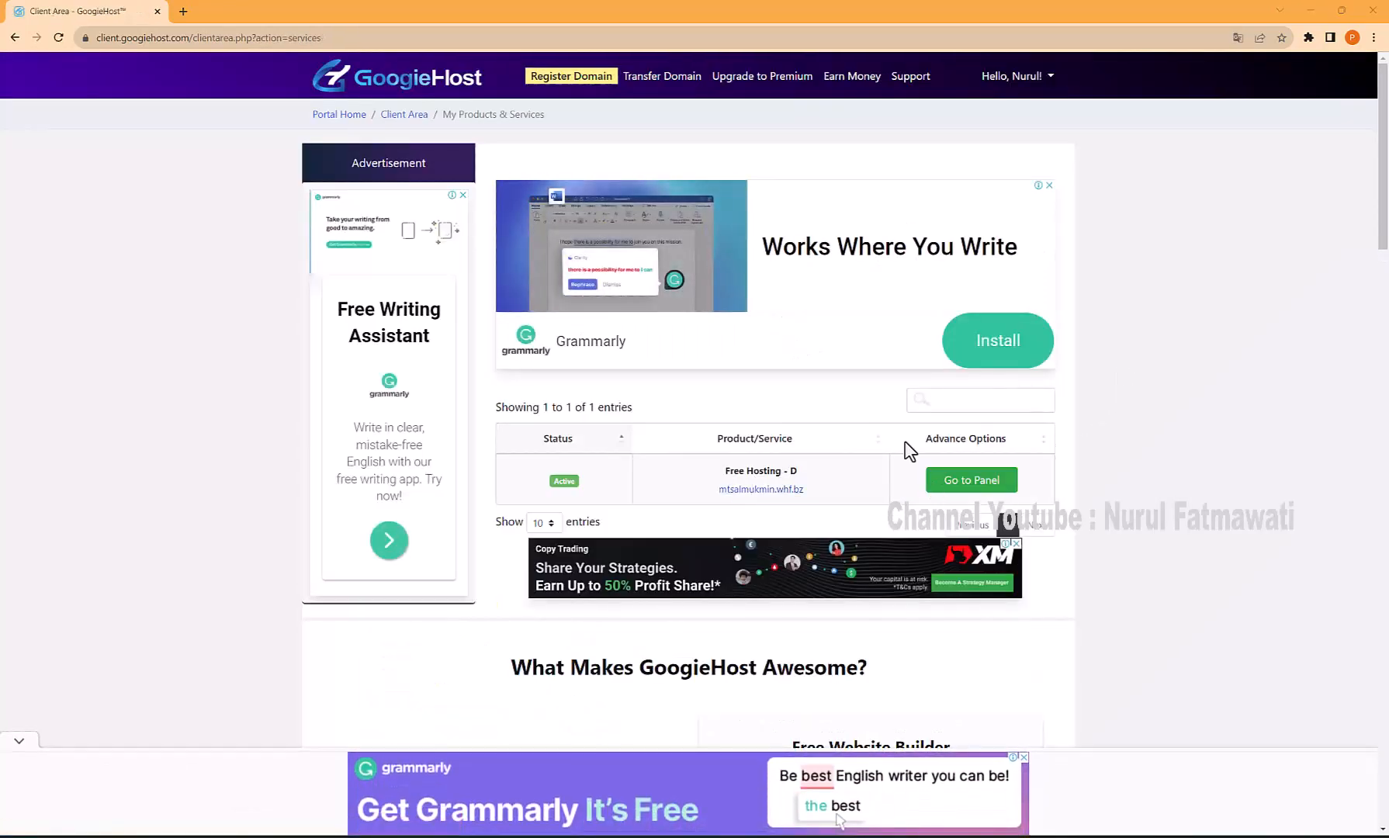
left_click(767, 491)
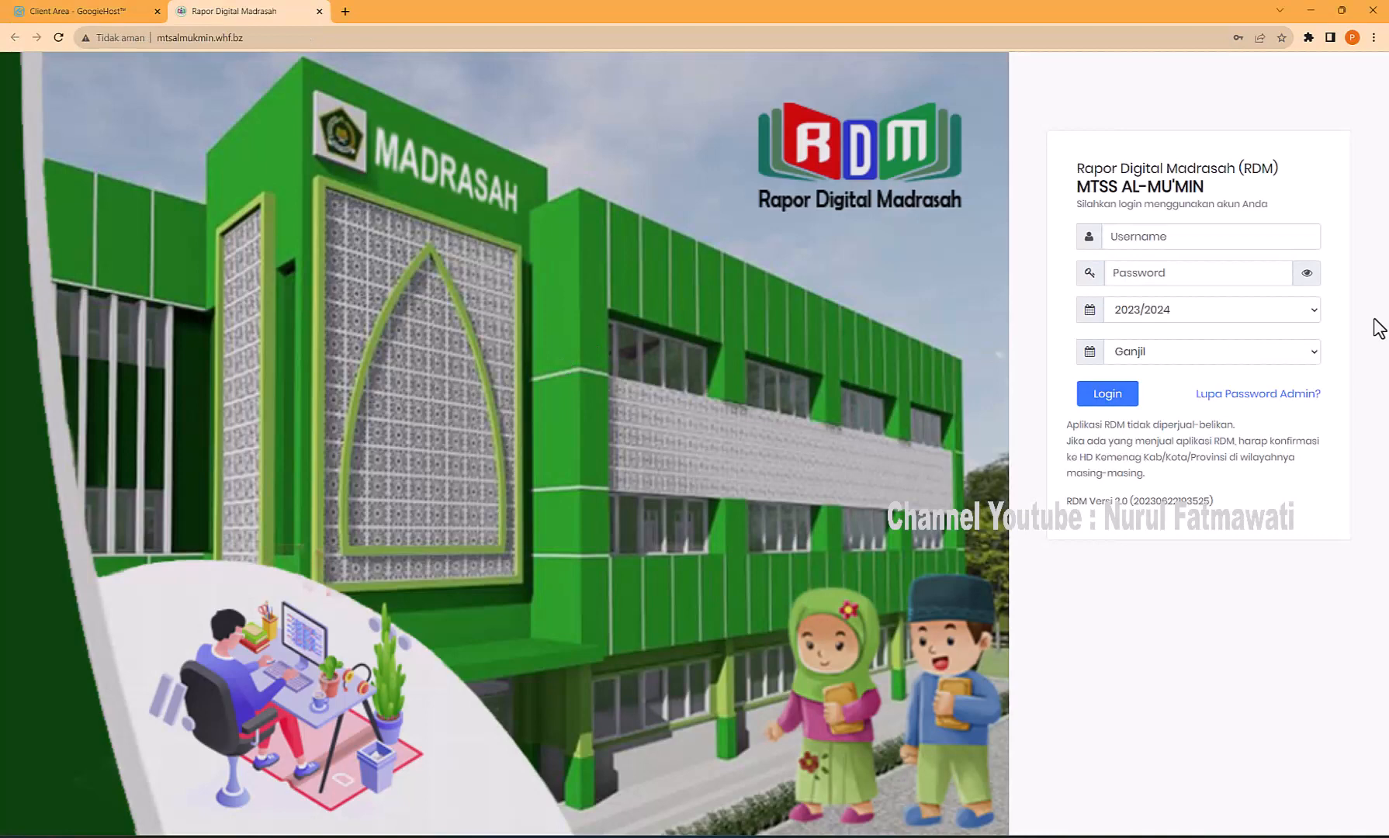
Sign in to the RDM site with the saved username and password for 2023/2024, semester Ganjil
left_click(1204, 236)
left_click(1204, 271)
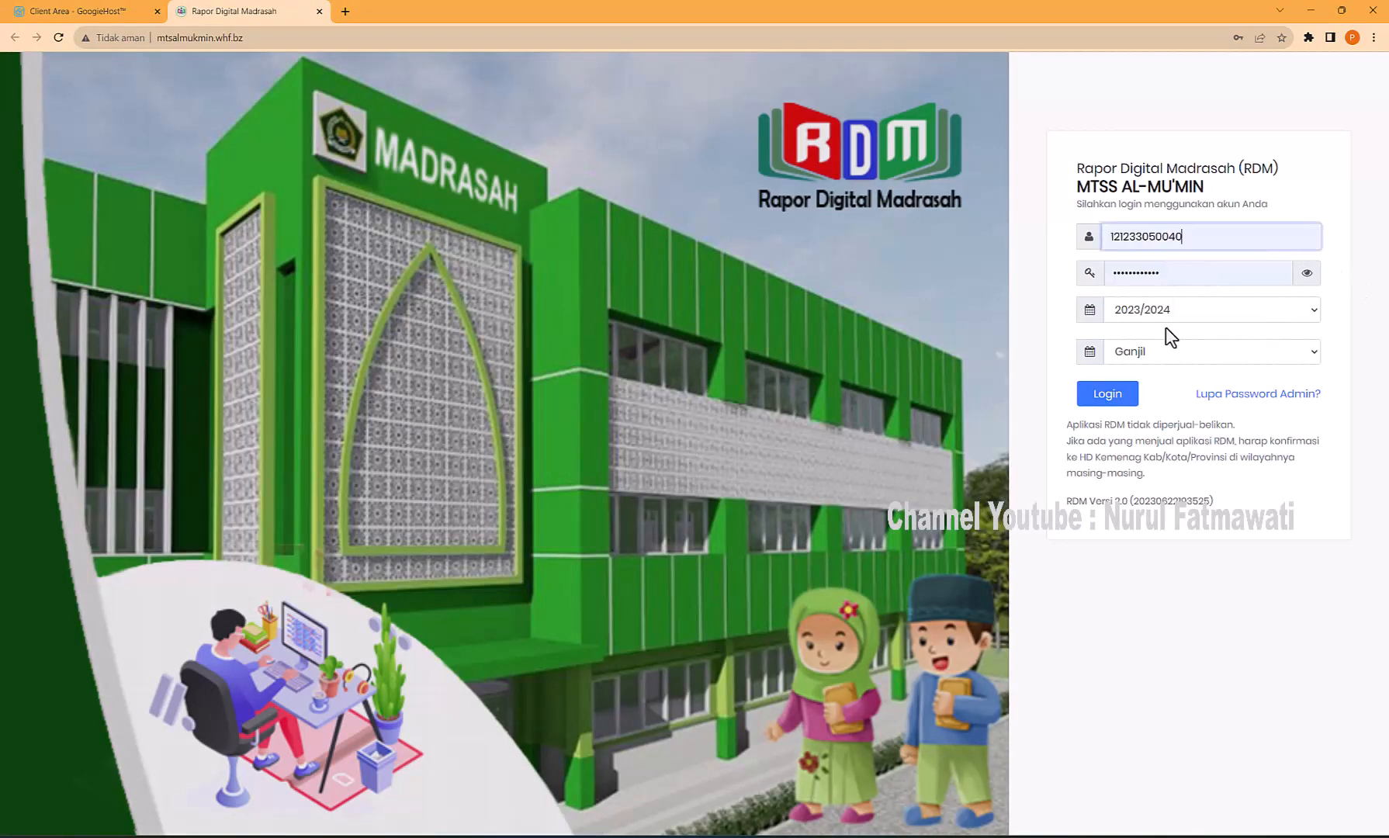
left_click(1119, 399)
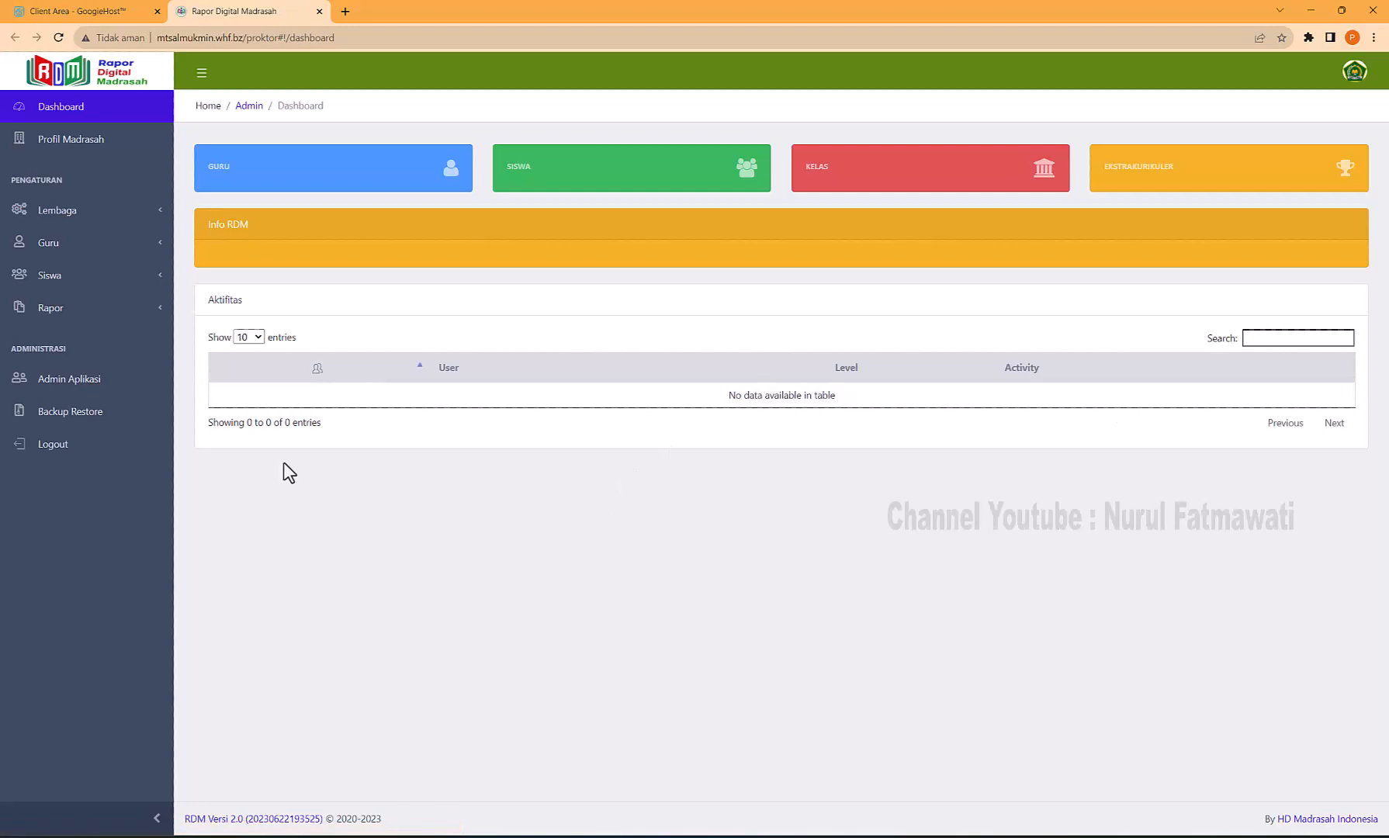
Open the Data Siswa page and show the students of Tingkat VII, Kelas VII.1
left_click(28, 284)
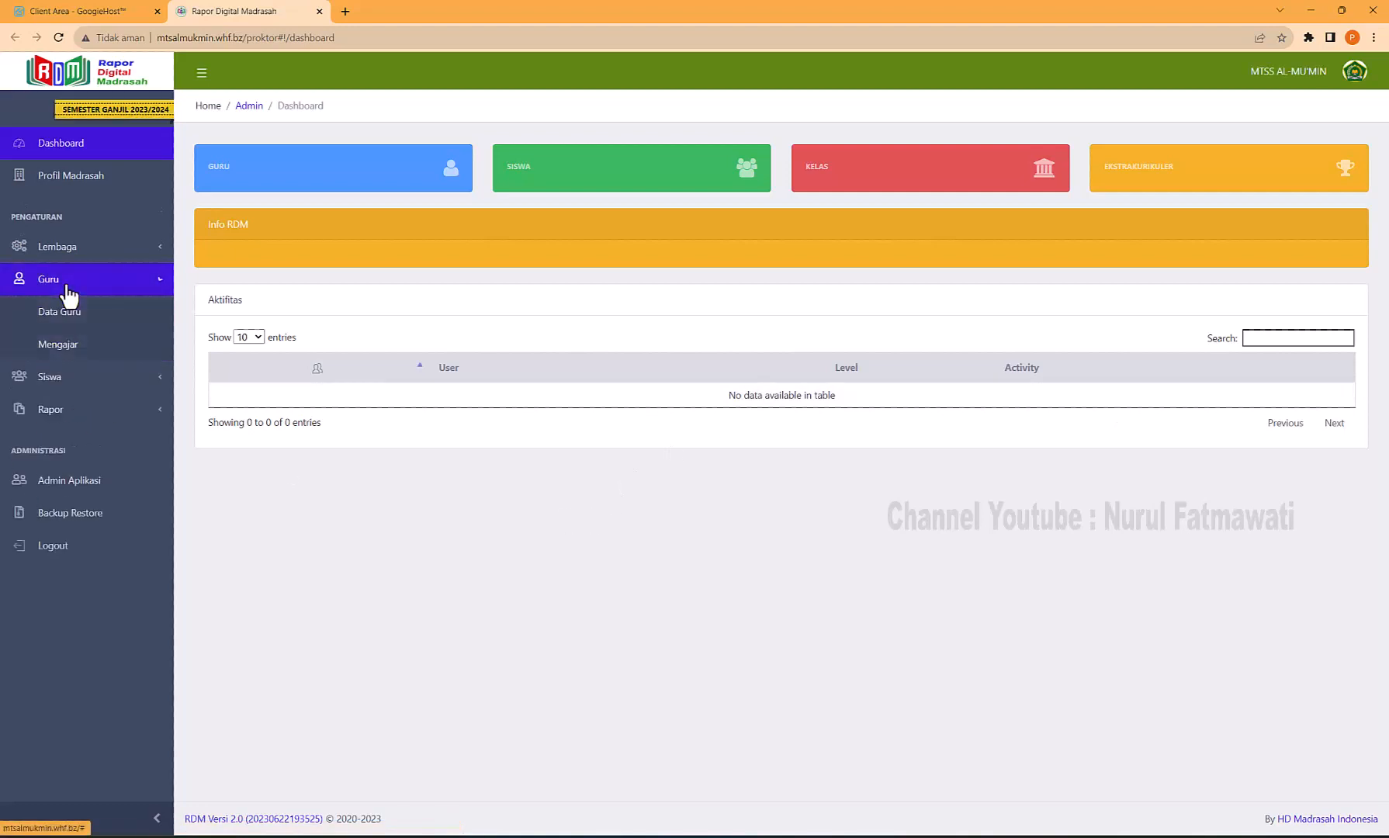
left_click(55, 384)
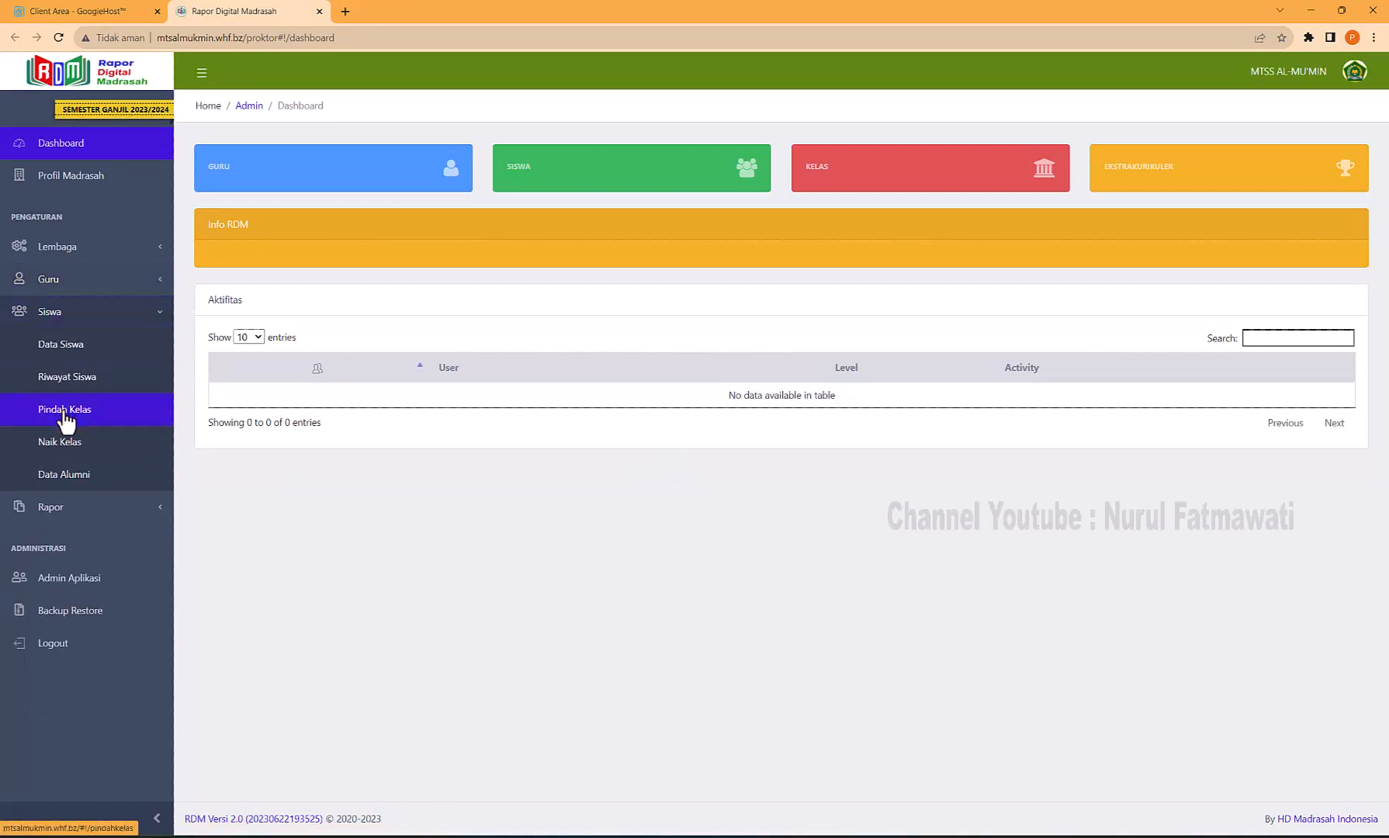
left_click(73, 354)
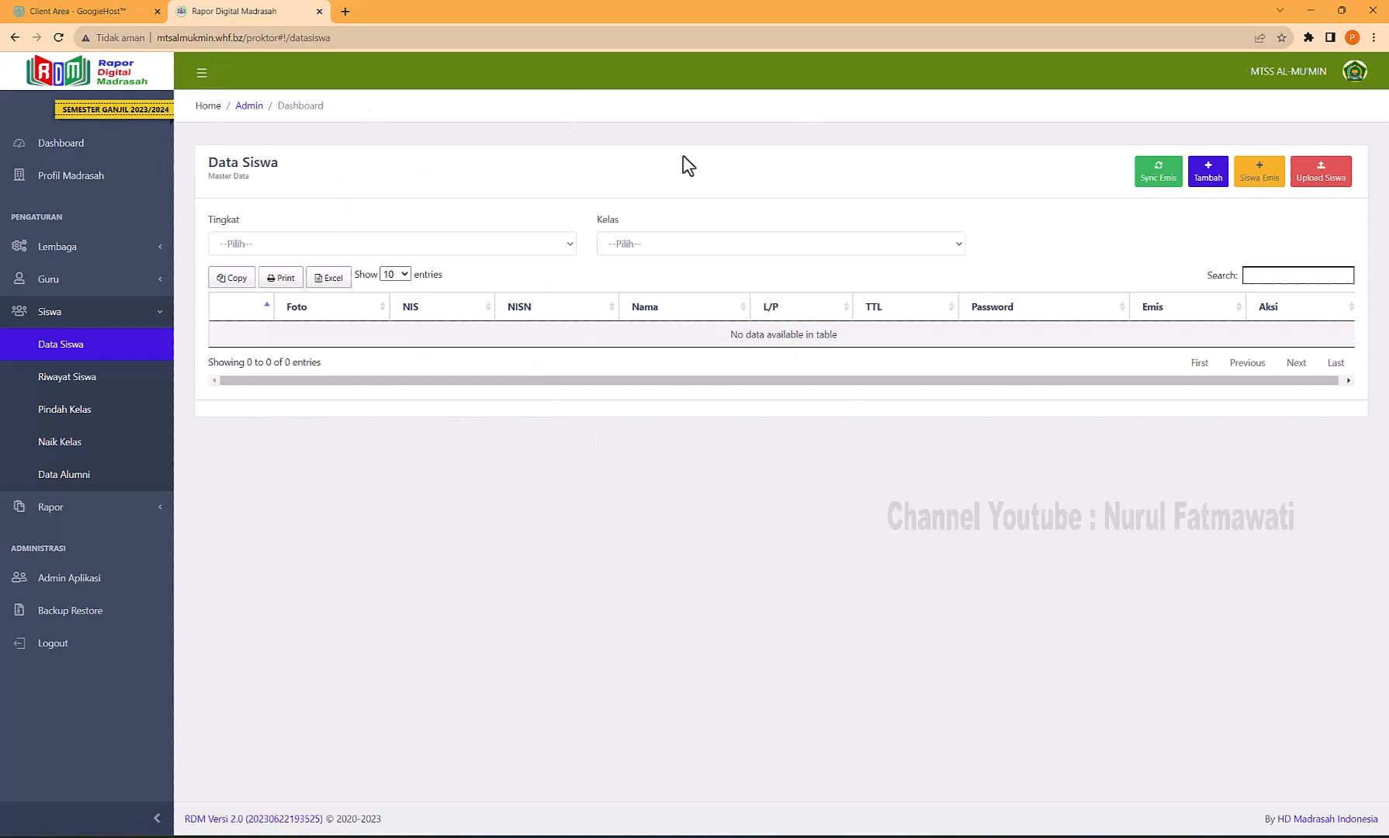
left_click(283, 245)
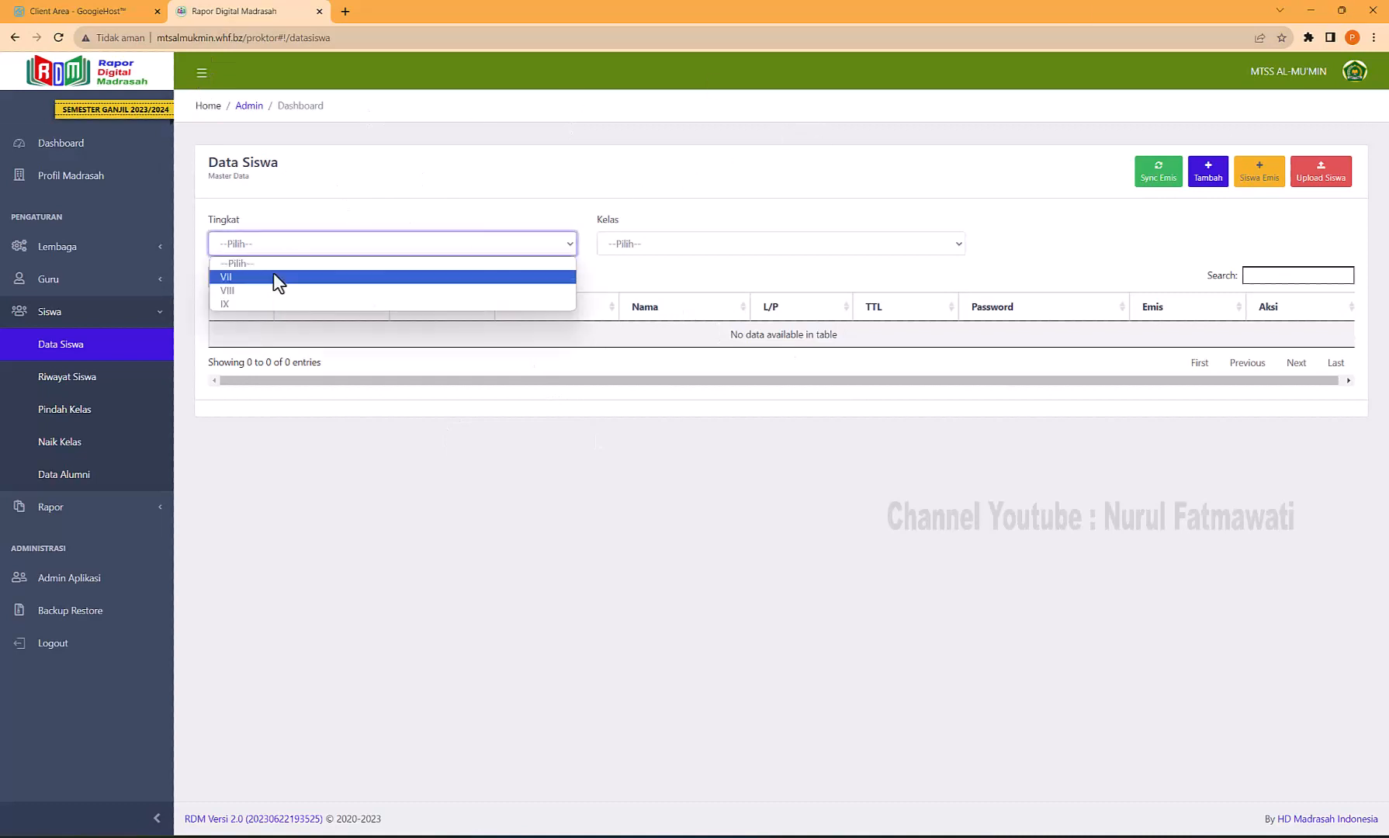
left_click(273, 280)
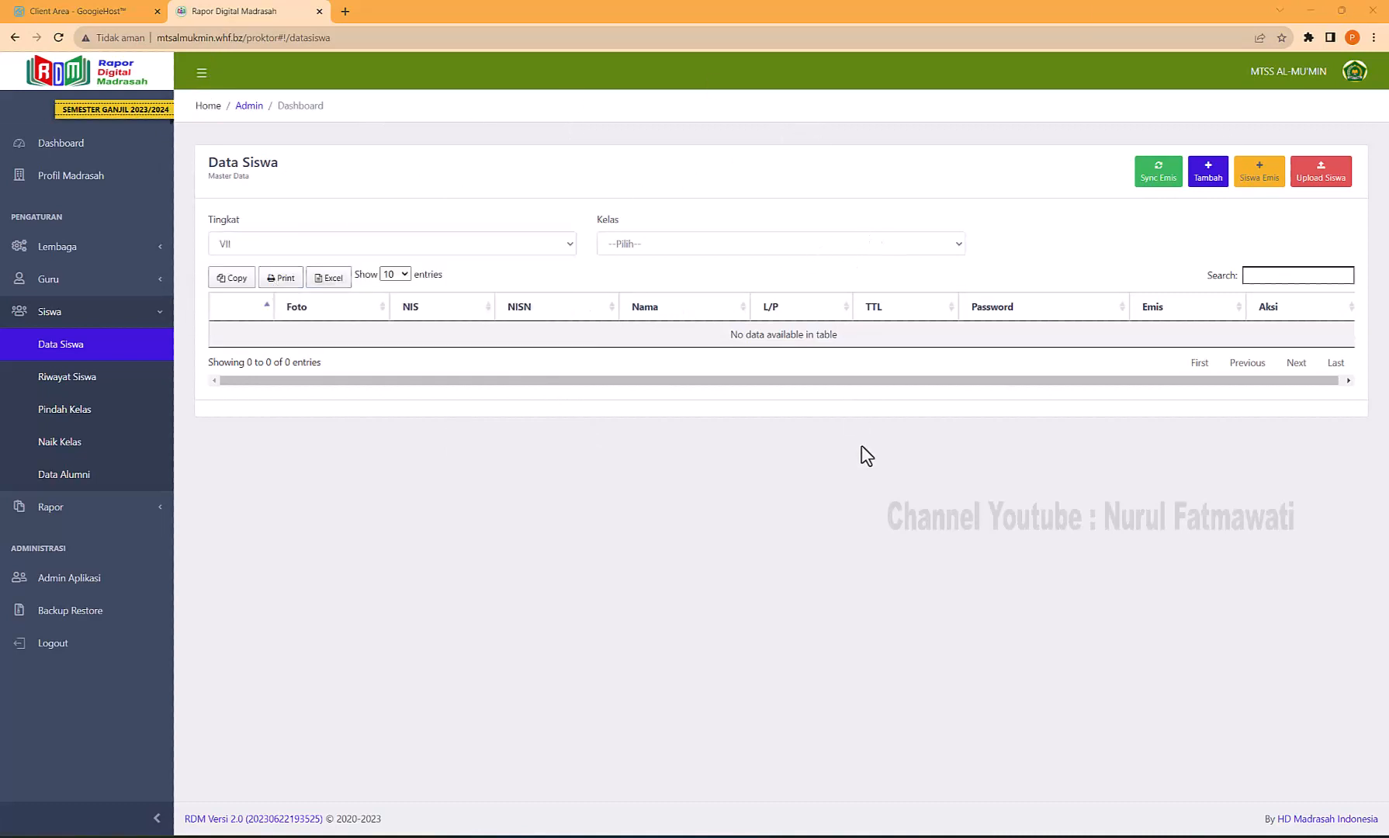
left_click(760, 246)
left_click(725, 277)
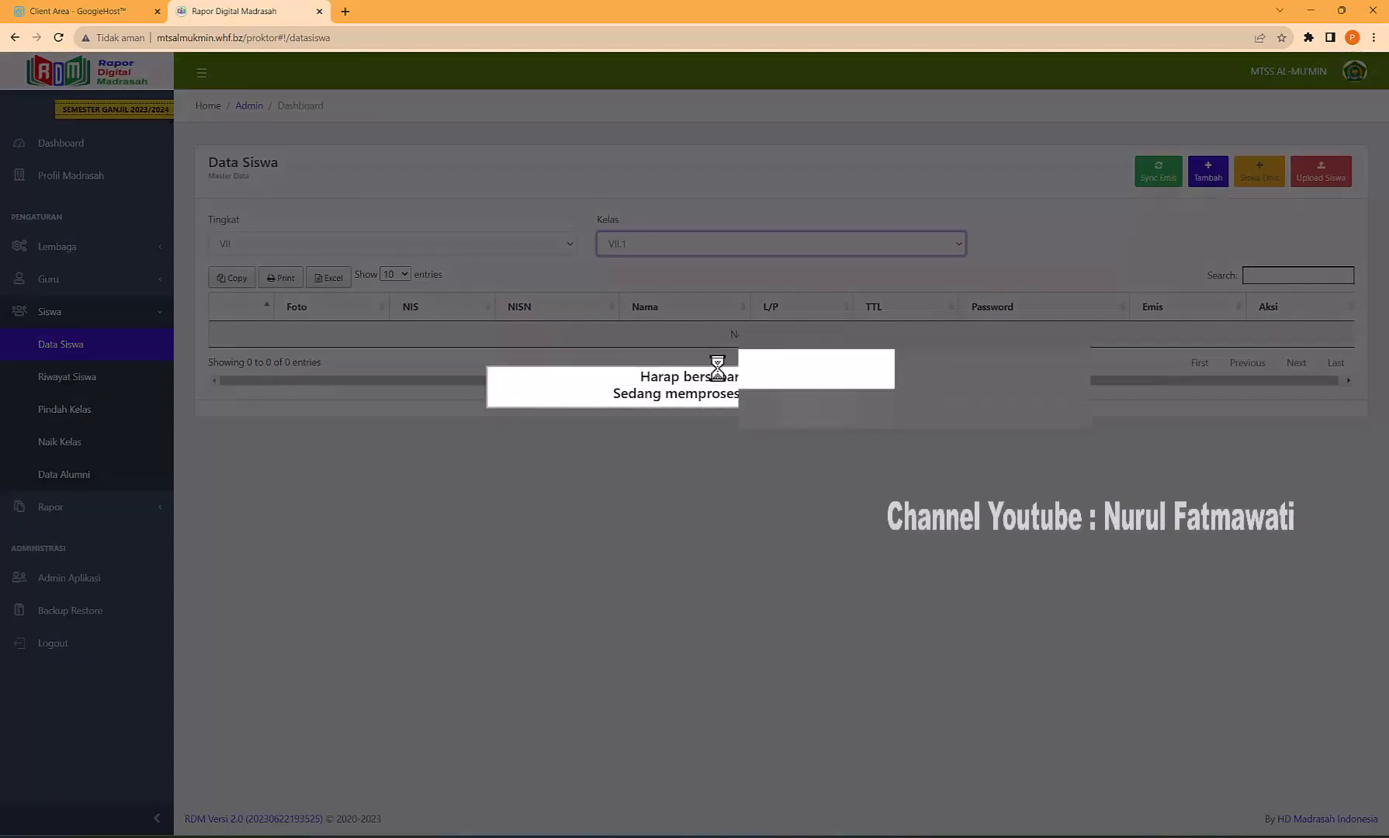